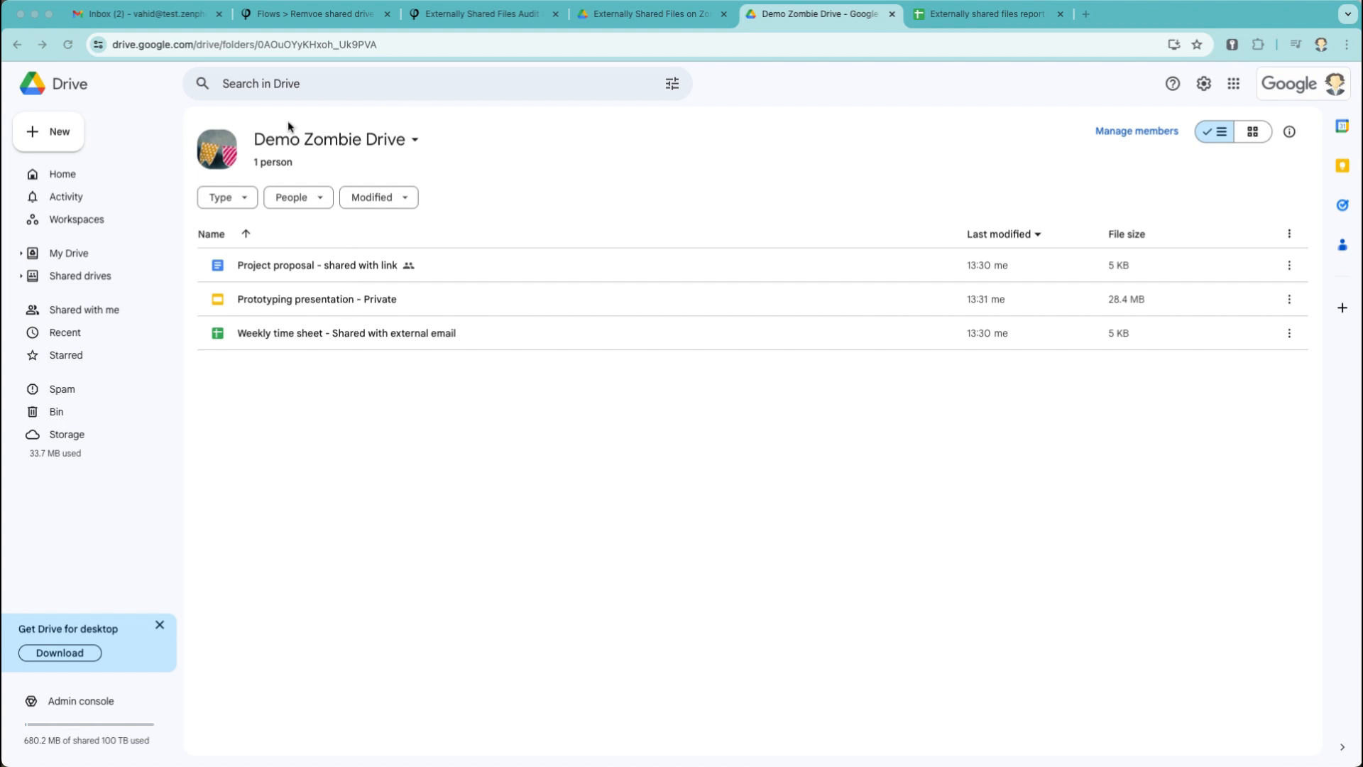
# Return to Google Drive's Shared drives list, then switch to the Zenphi flow tab.
pyautogui.click(99, 275)
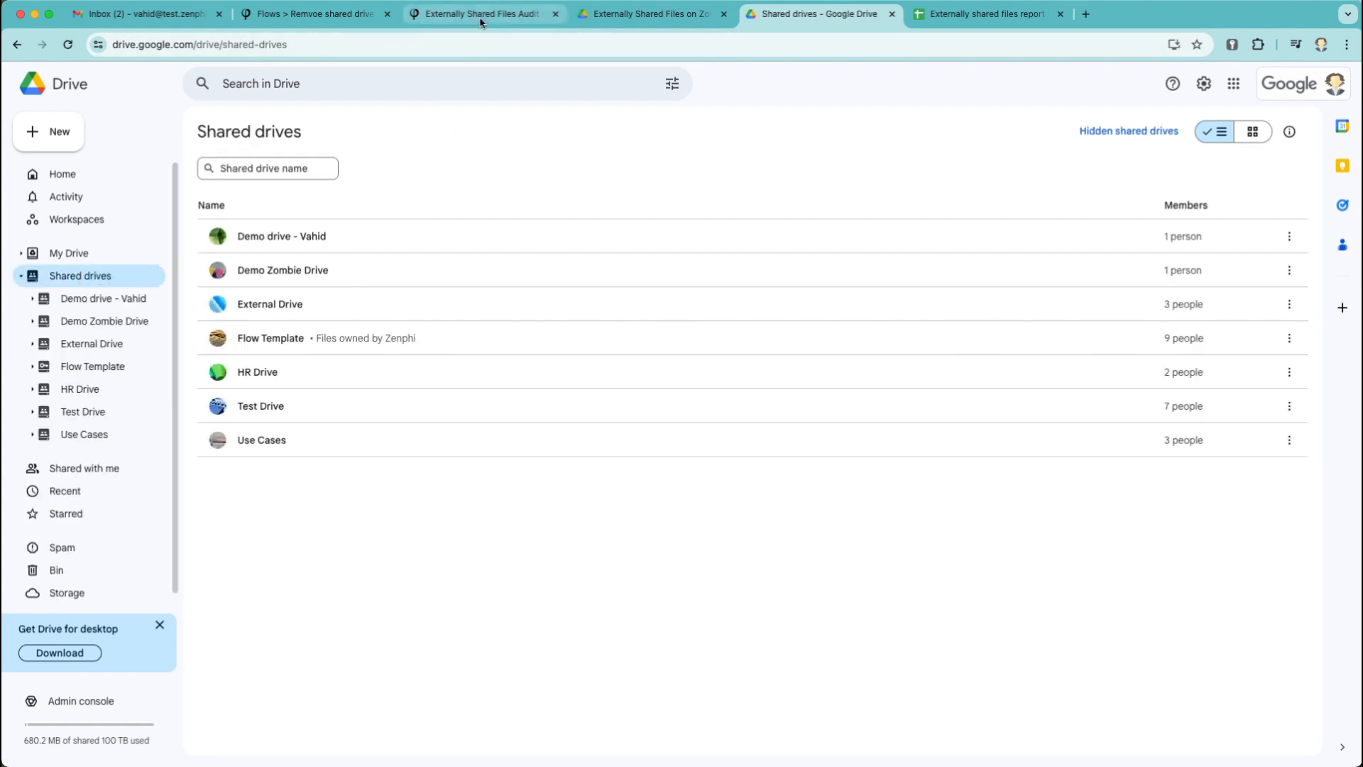
pyautogui.click(334, 15)
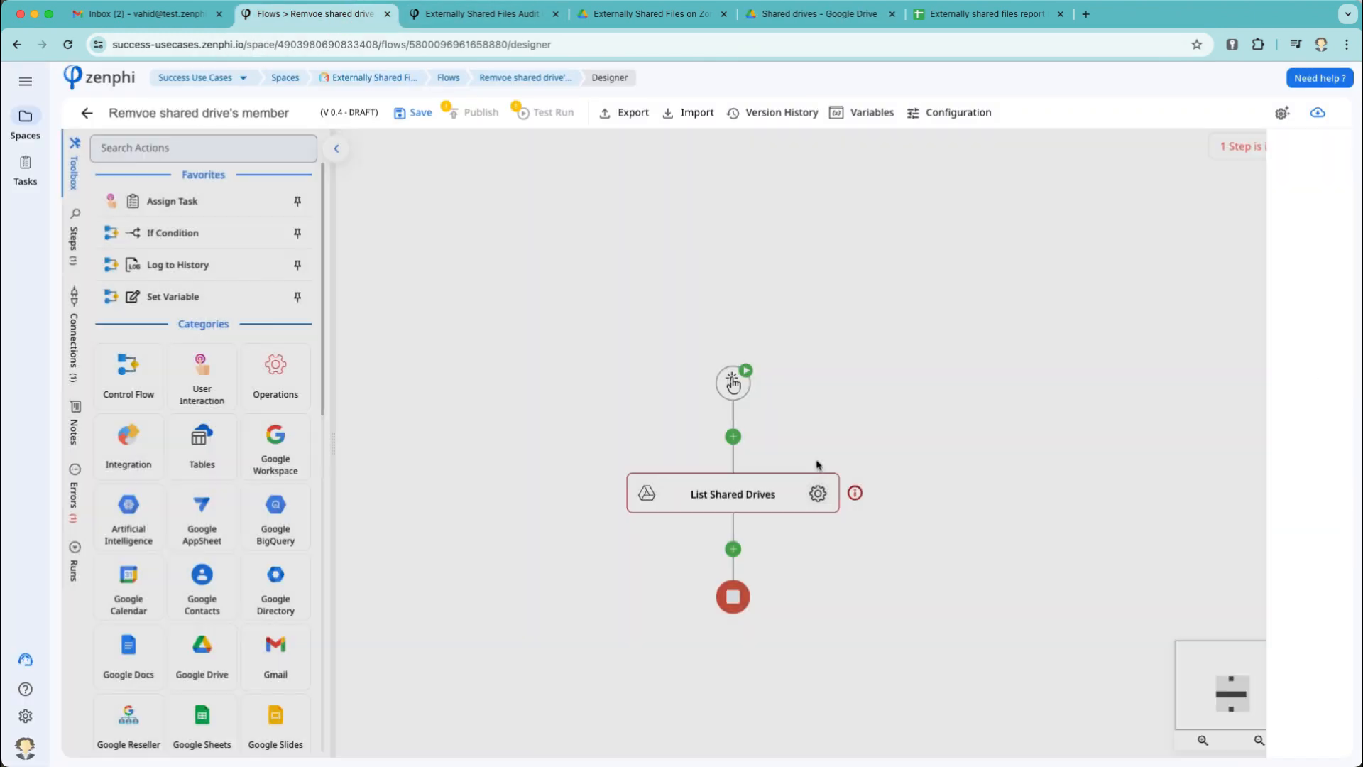
# Delete the List Shared Drives step from the flow.
pyautogui.rightClick(790, 480)
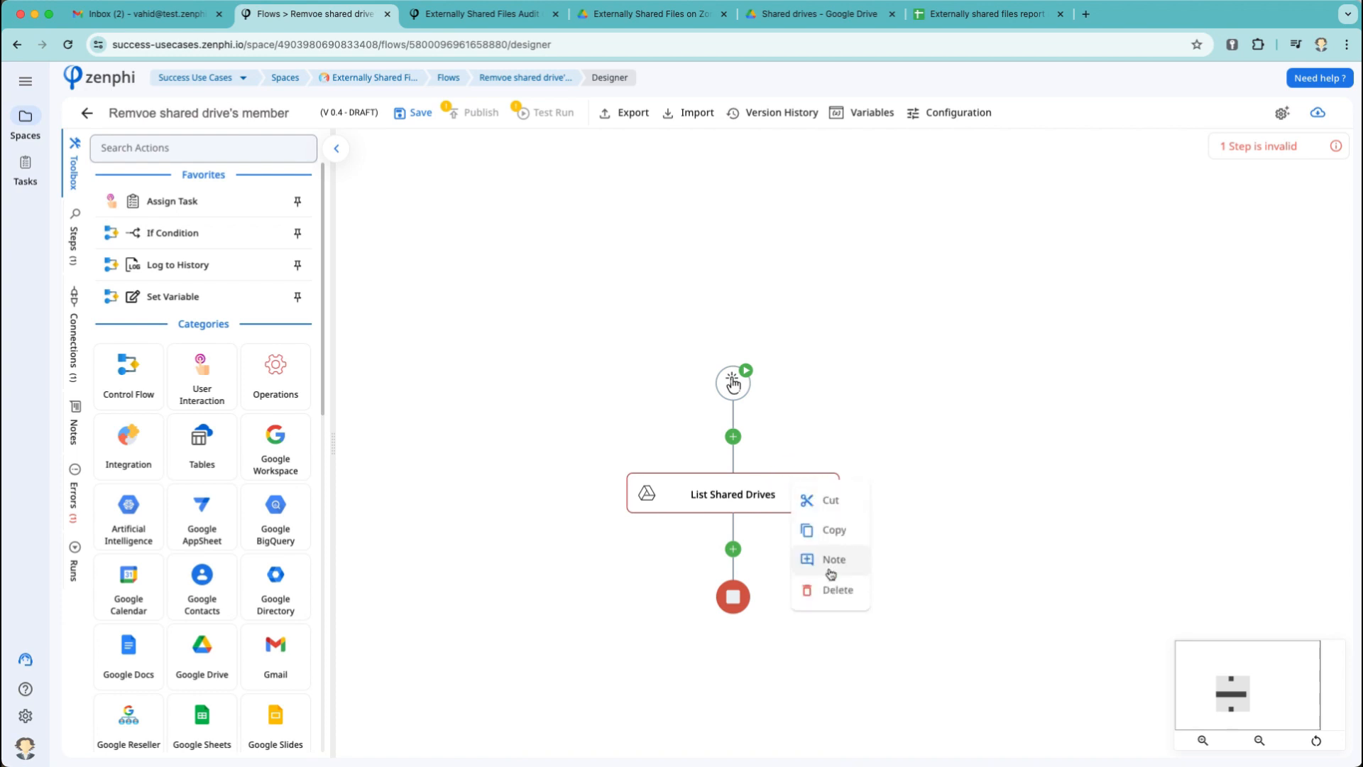
pyautogui.click(835, 592)
pyautogui.click(1009, 463)
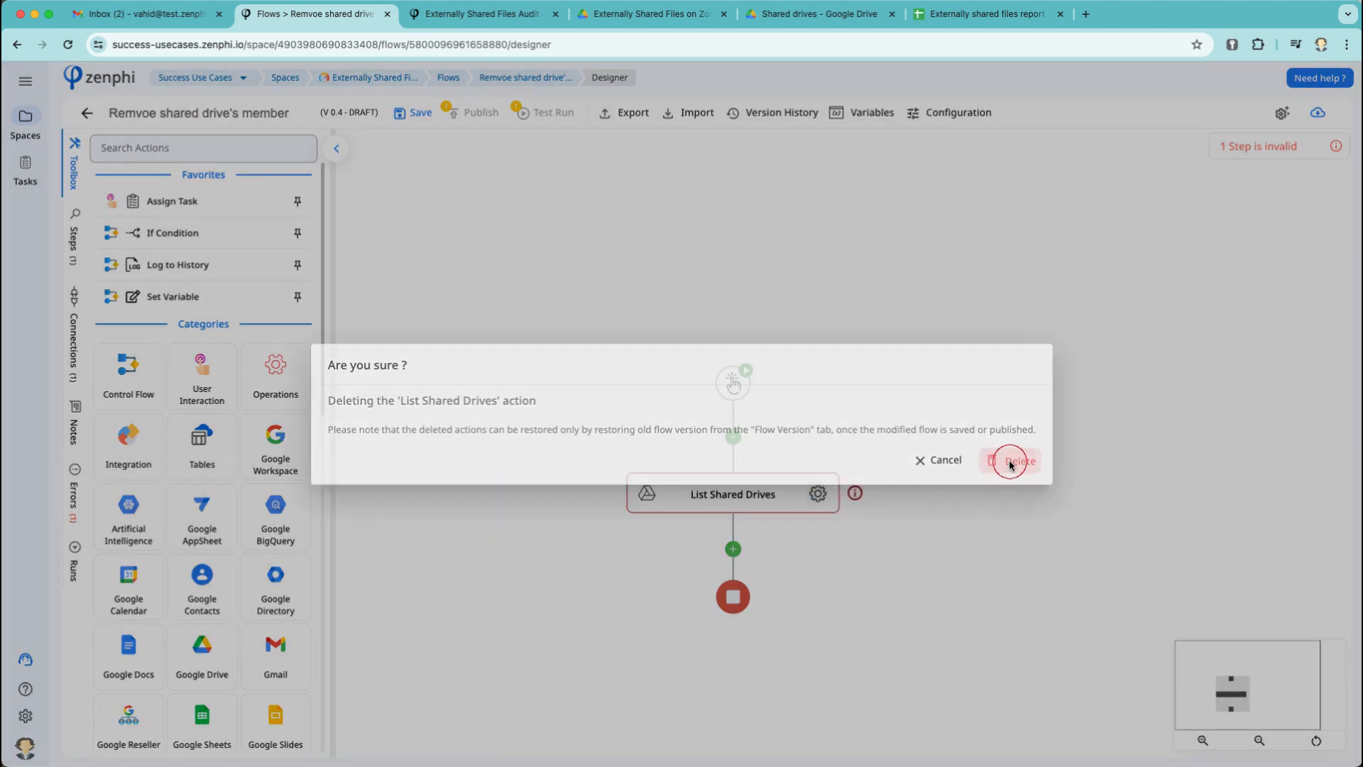
# Add a Delete Sharing step using the Google Drive connection, then return to Drive's Shared drives list.
pyautogui.click(208, 150)
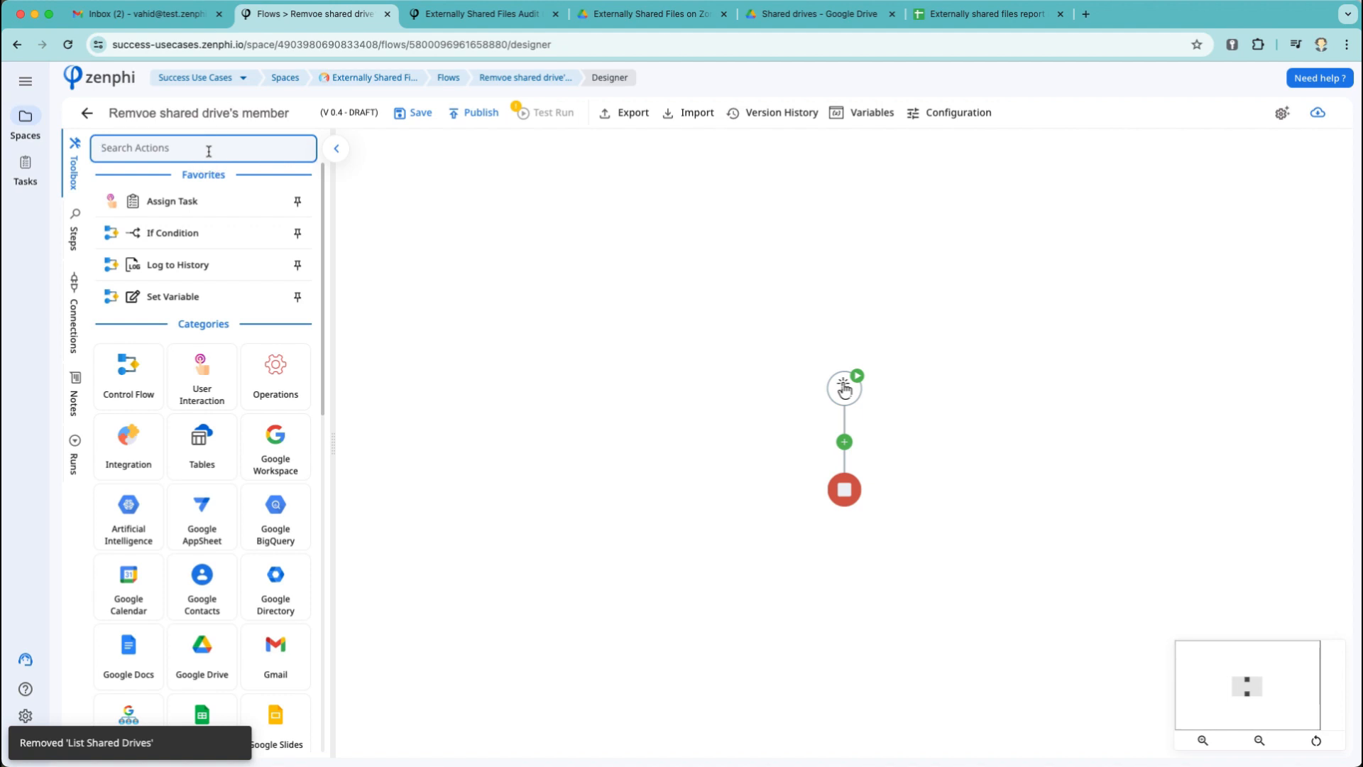
pyautogui.write('delete')
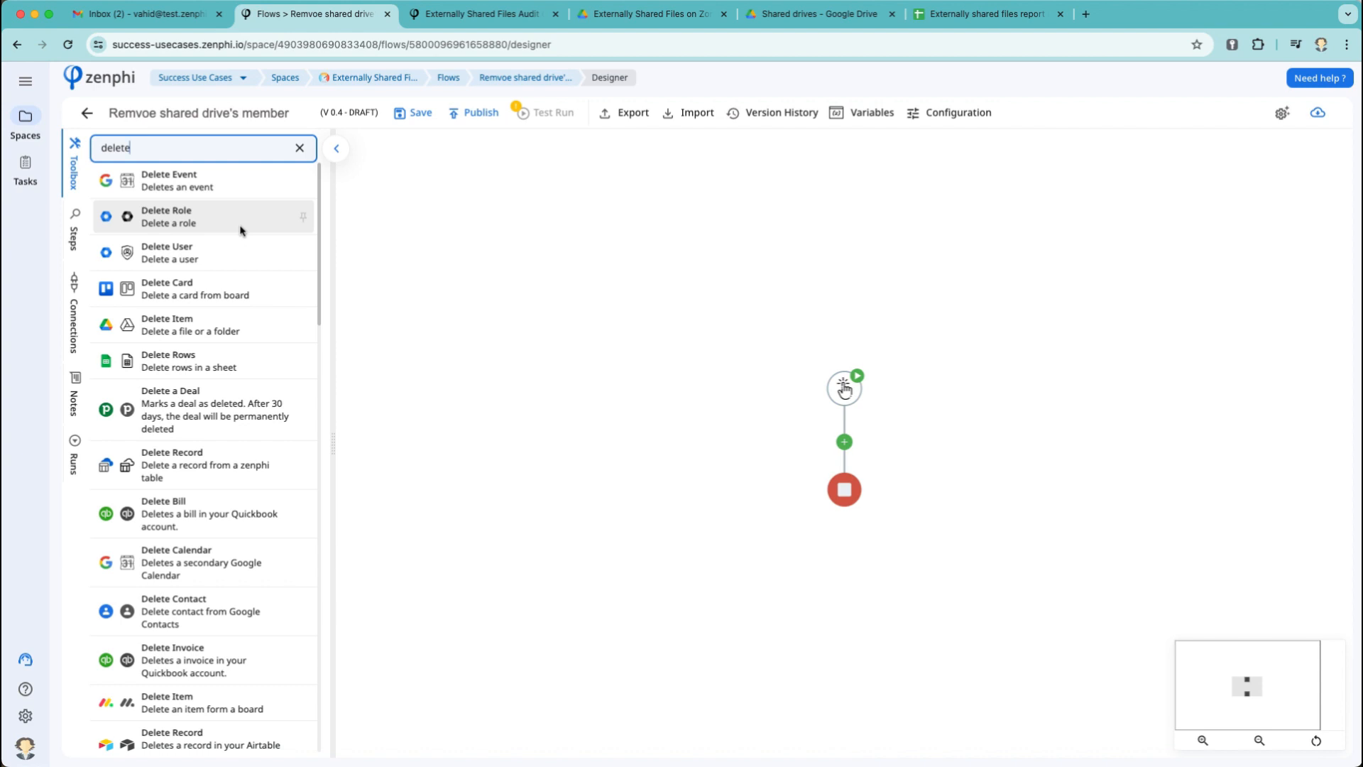
pyautogui.write(' sharing')
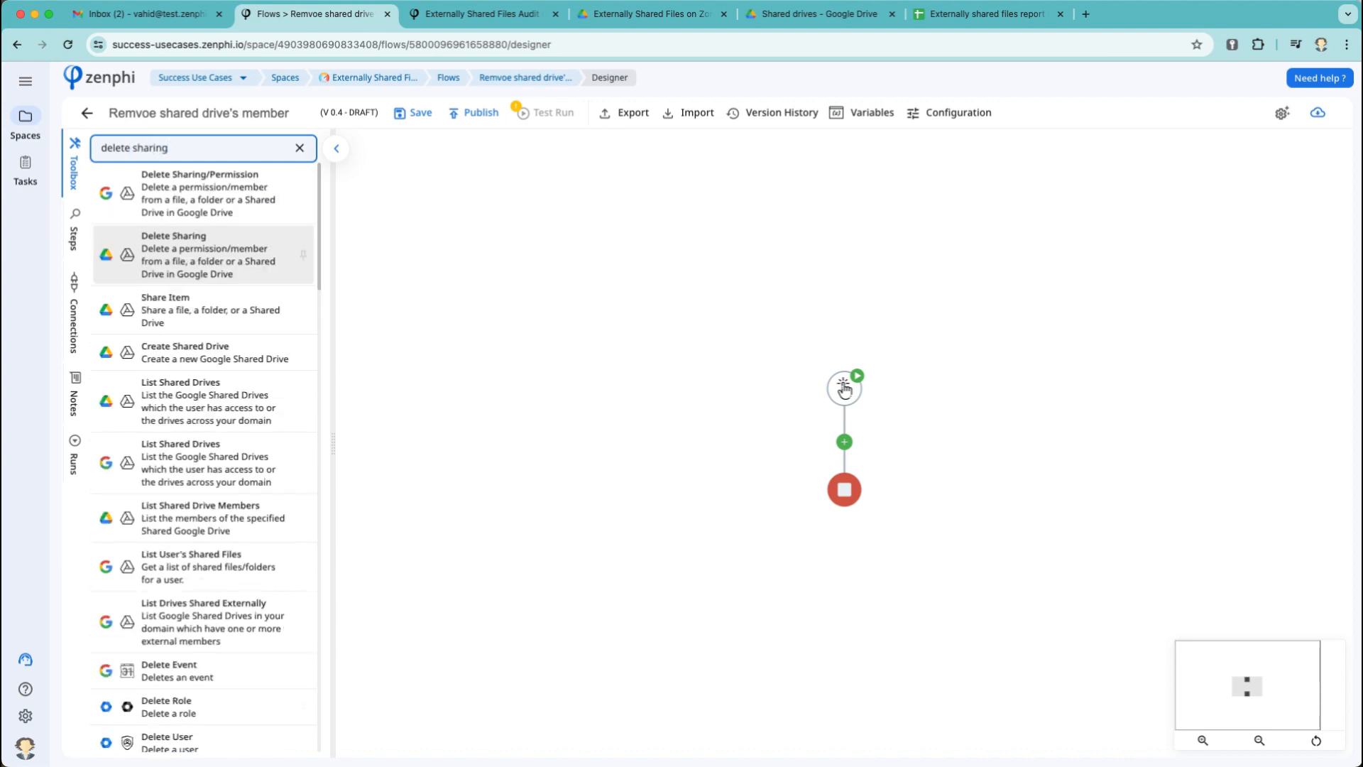
pyautogui.moveTo(253, 261); pyautogui.dragTo(885, 454)
pyautogui.click(929, 500)
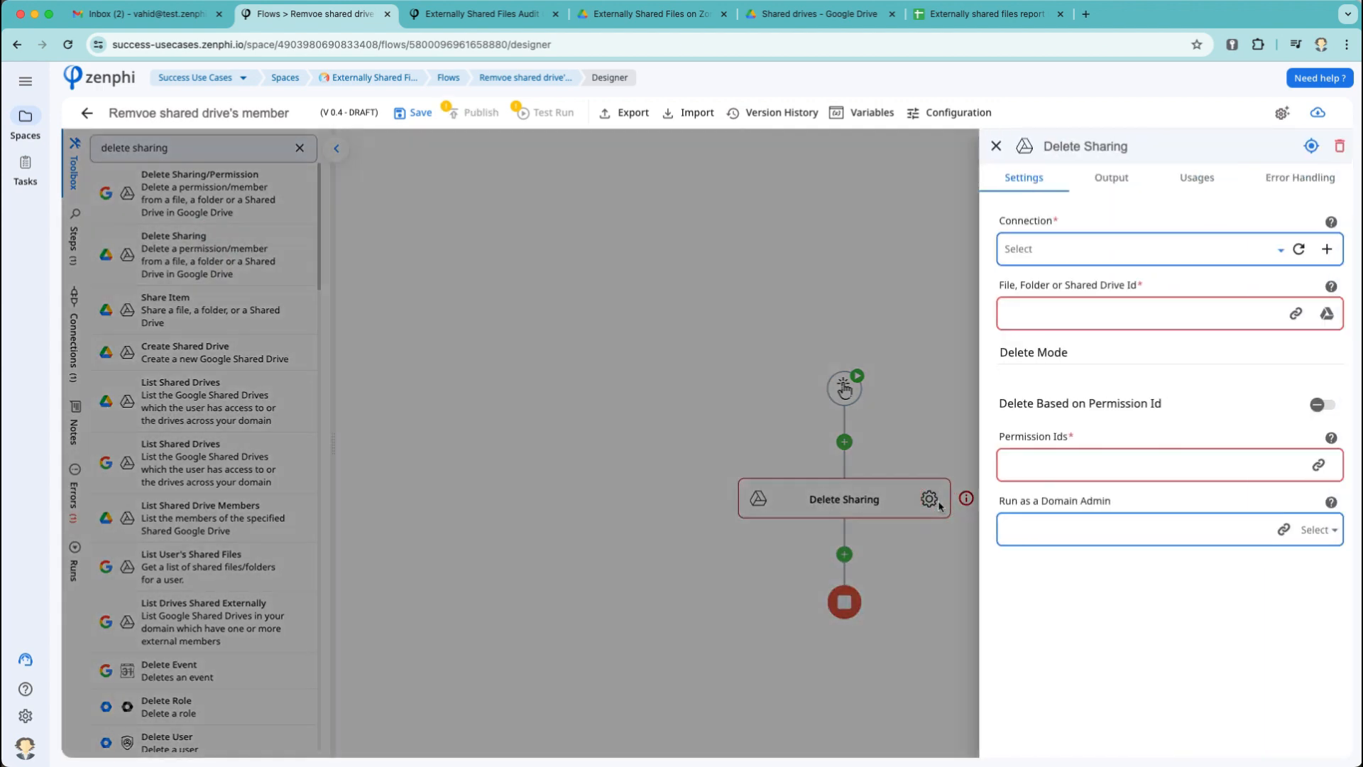
pyautogui.click(1126, 249)
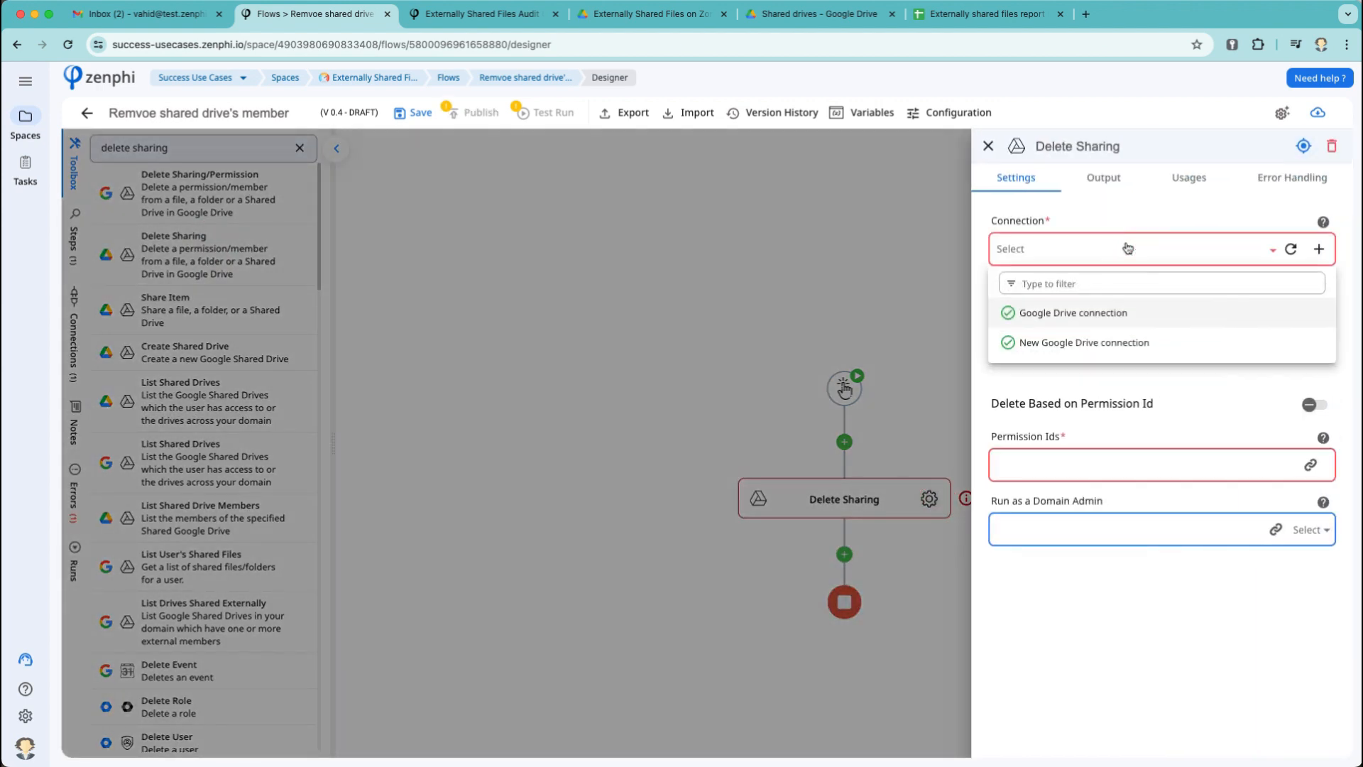
pyautogui.click(1085, 313)
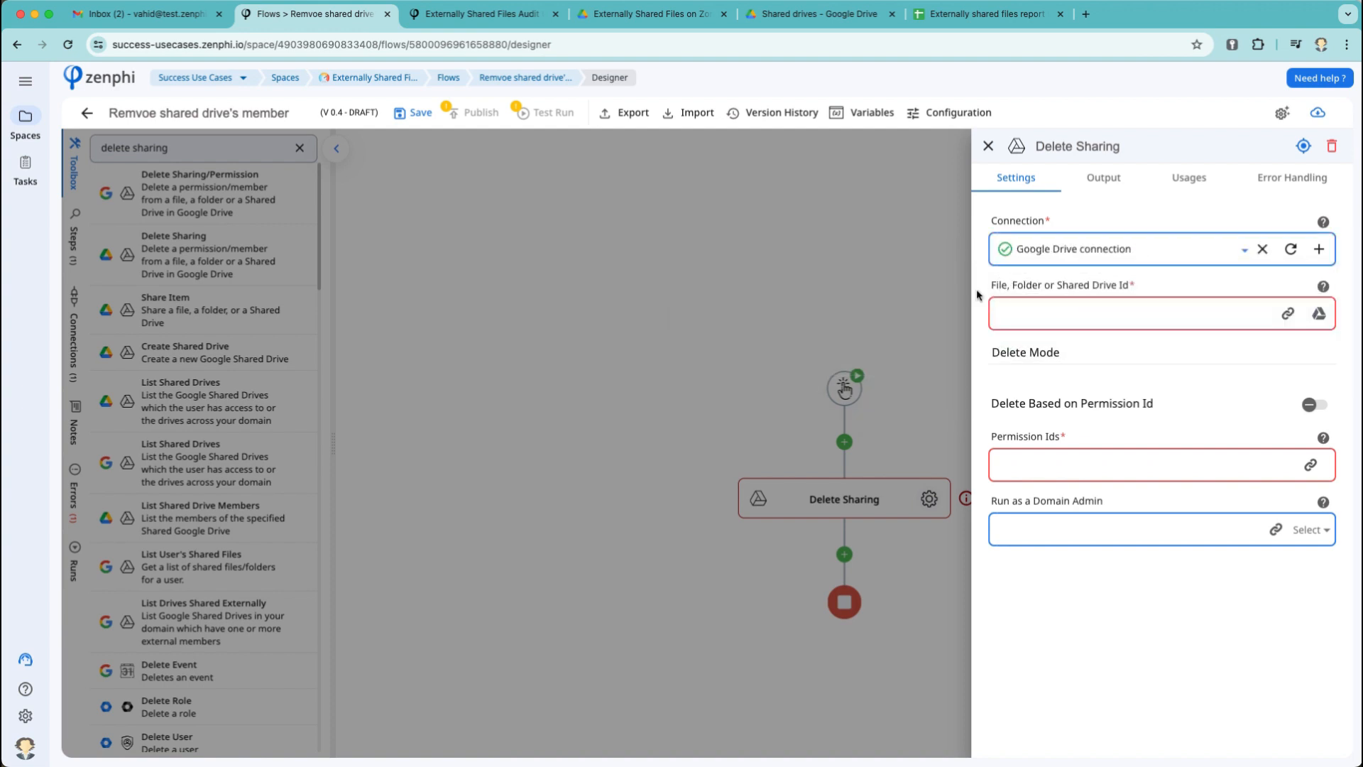
pyautogui.click(670, 17)
pyautogui.click(837, 23)
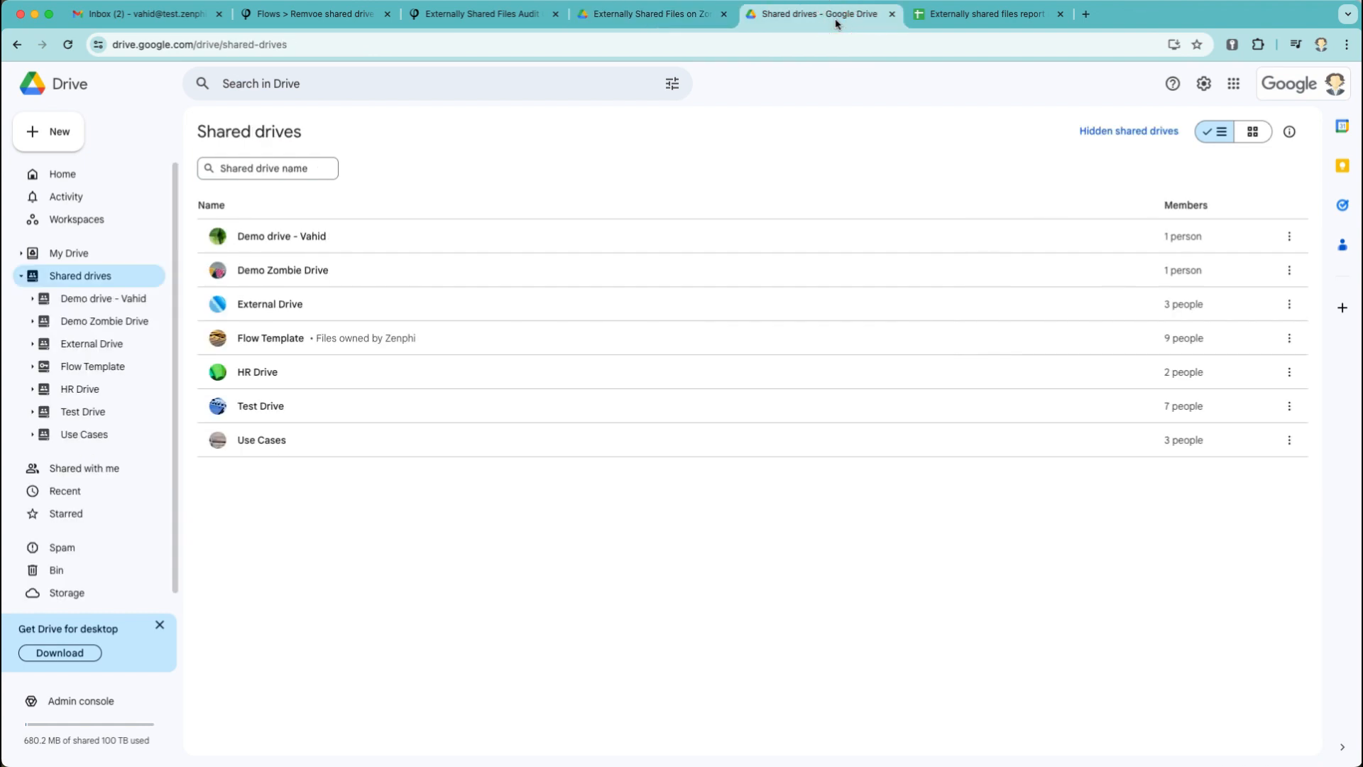
# Open Demo Zombie Drive, select its ID in the address bar, and return to Zenphi.
pyautogui.doubleClick(295, 270)
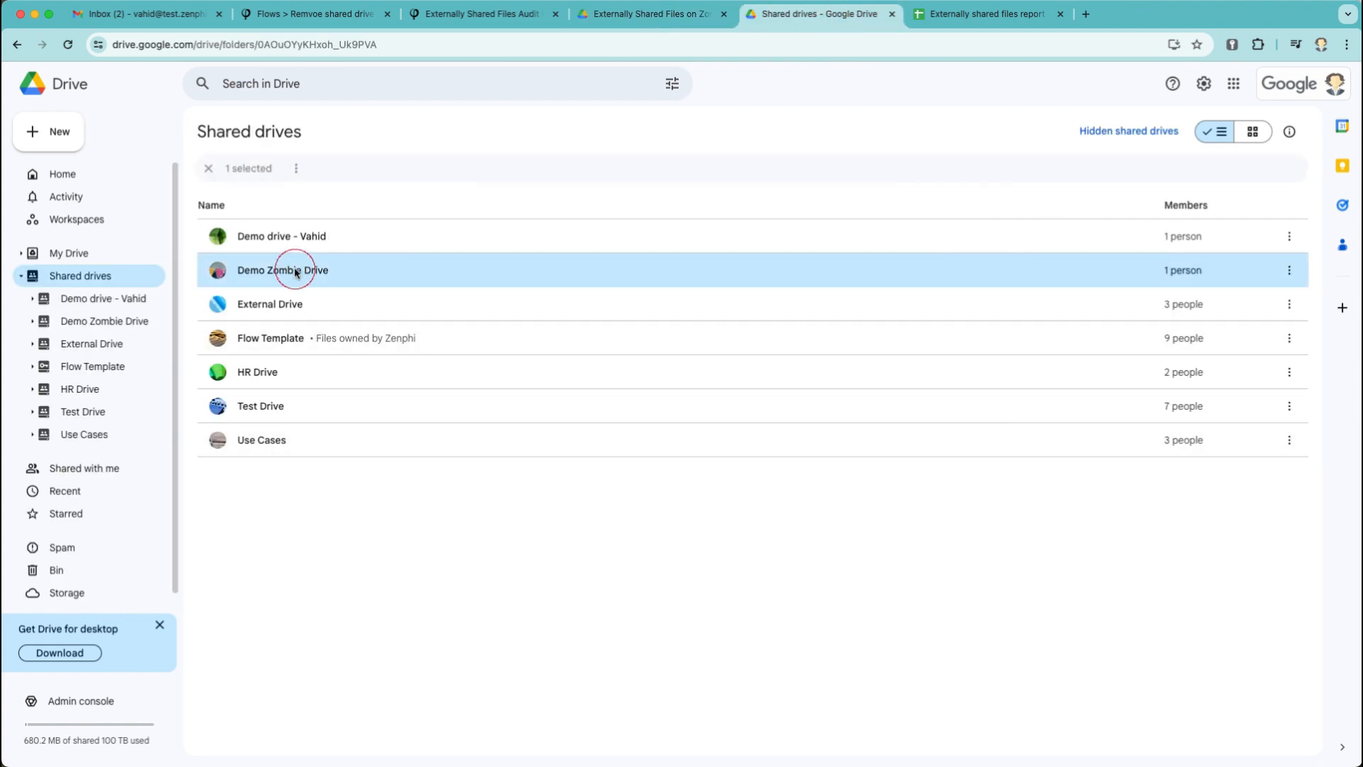
pyautogui.doubleClick(329, 46)
pyautogui.press('super+c')
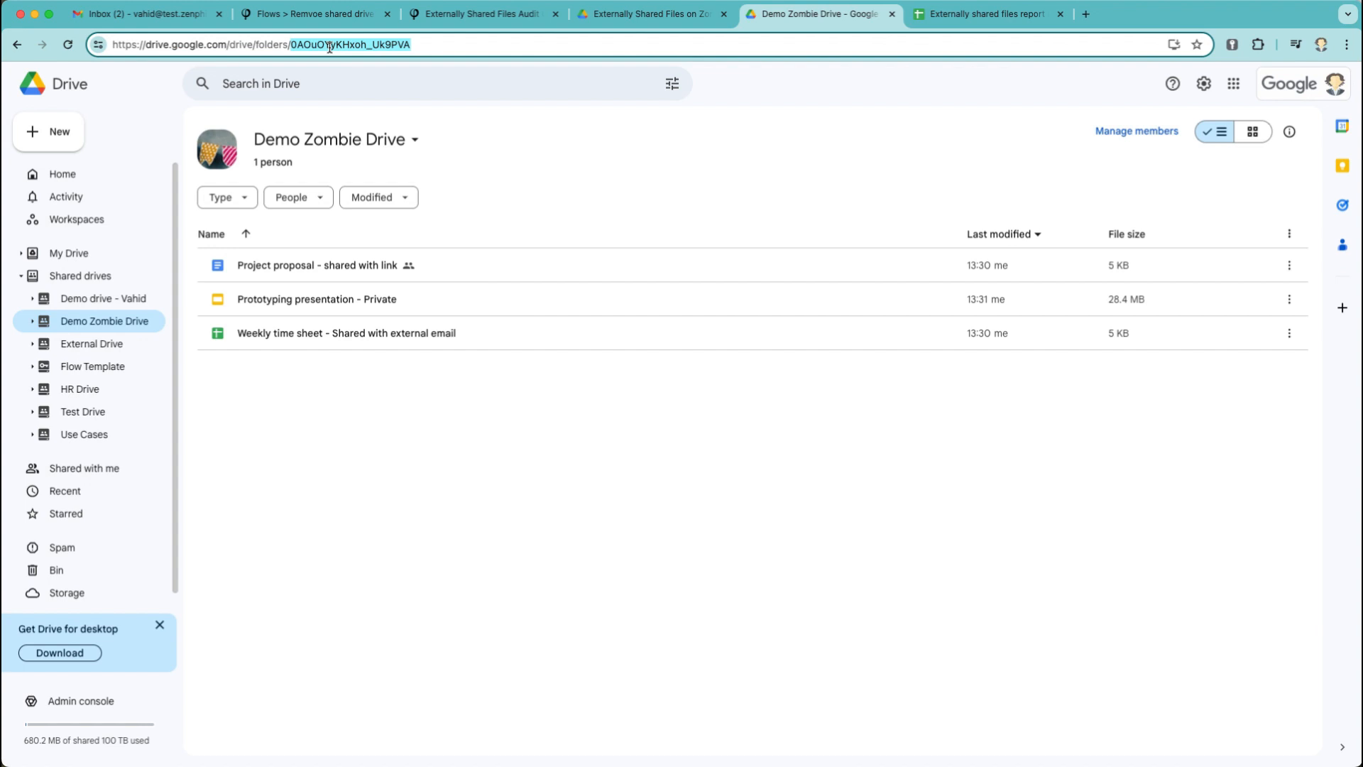
pyautogui.hscroll(-5, 499, 179)
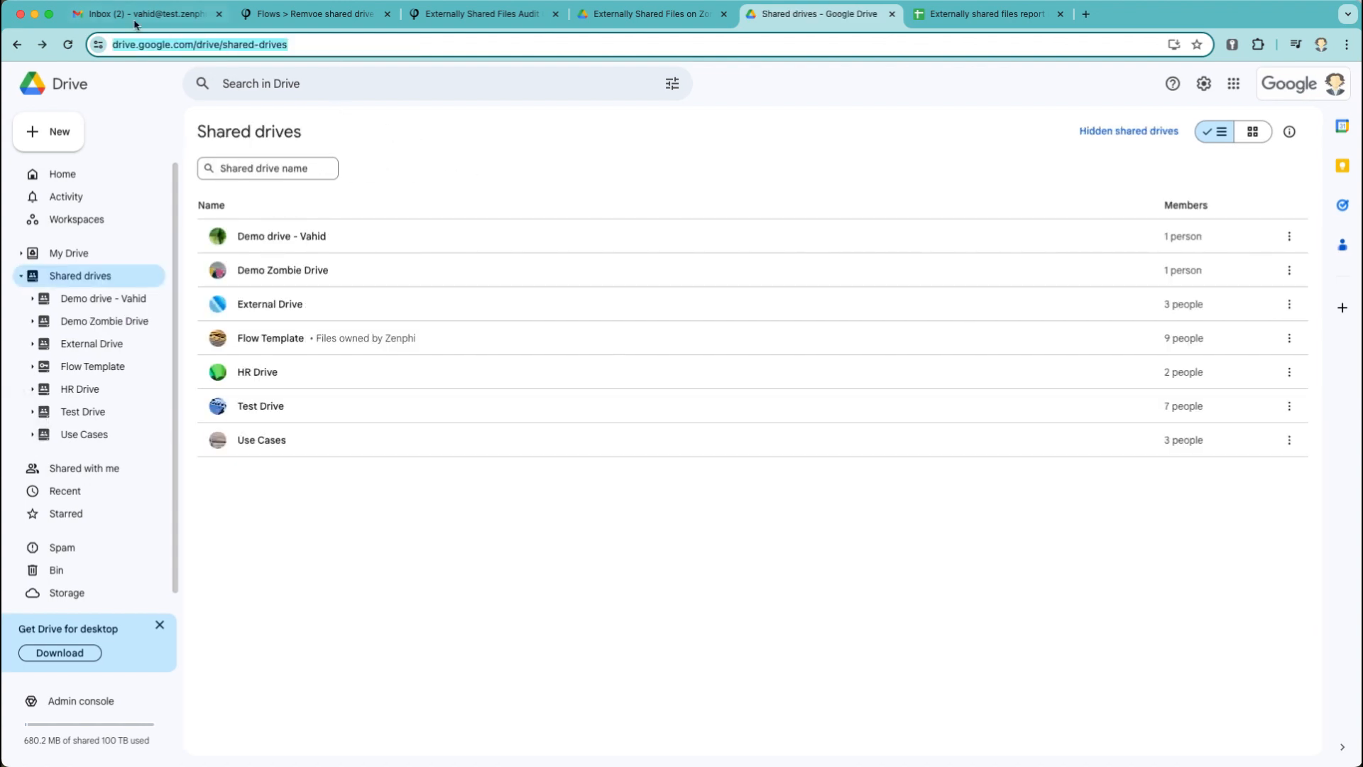
pyautogui.click(313, 14)
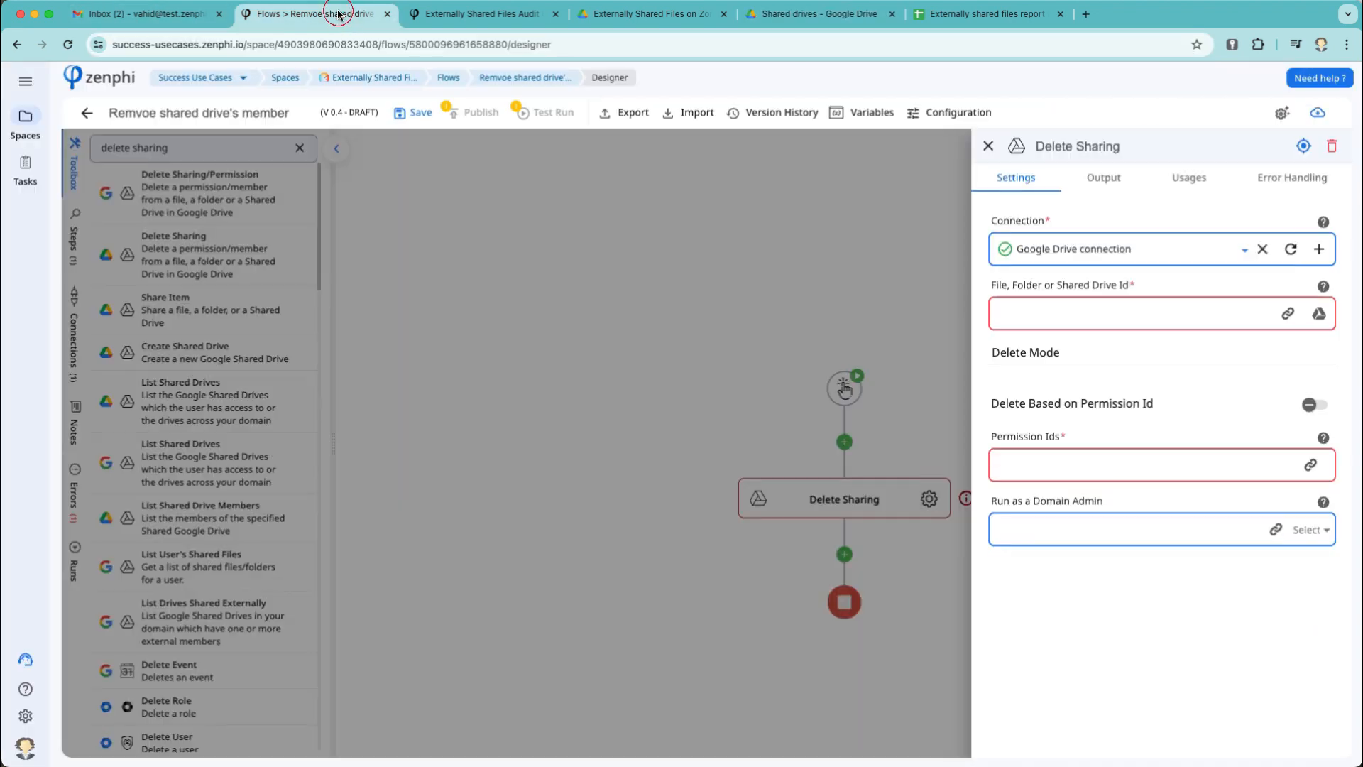
pyautogui.click(1071, 312)
pyautogui.press('super+v')
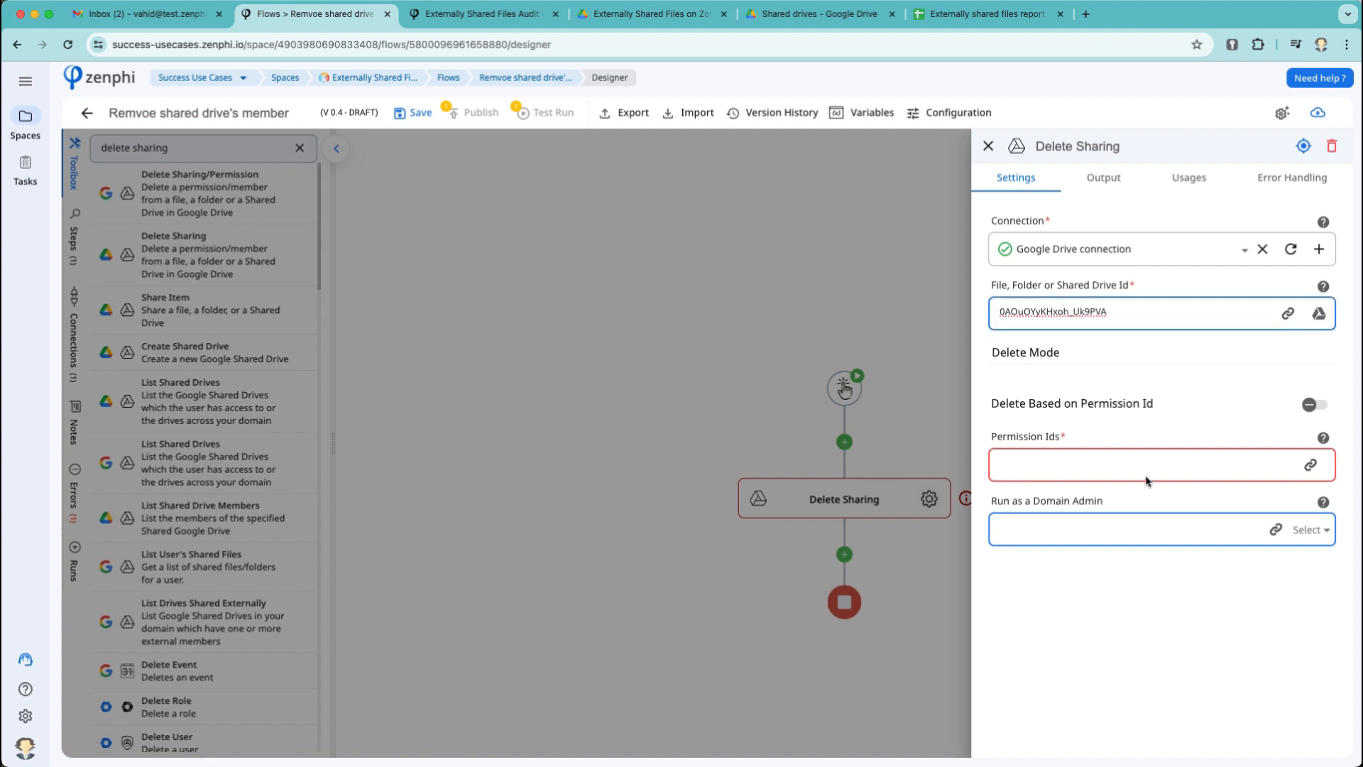
pyautogui.click(1314, 405)
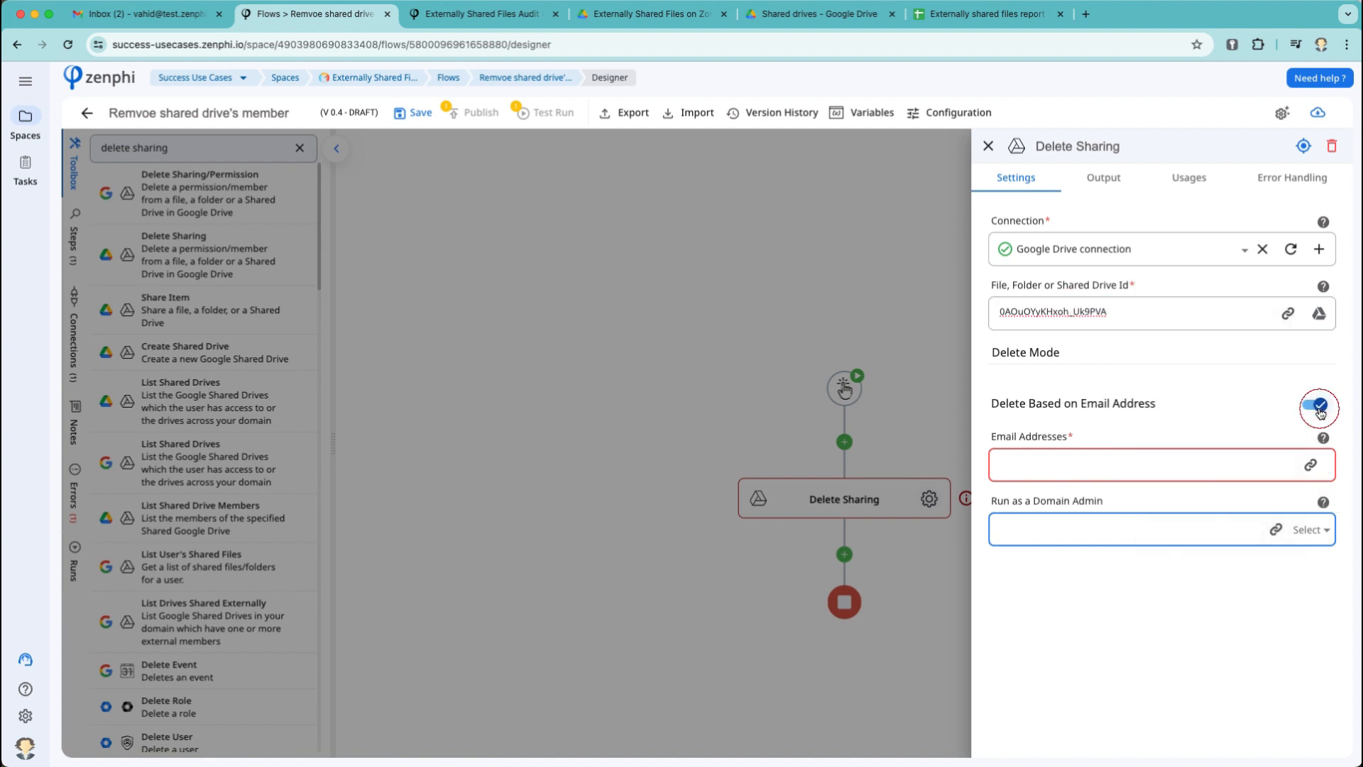
pyautogui.click(1138, 464)
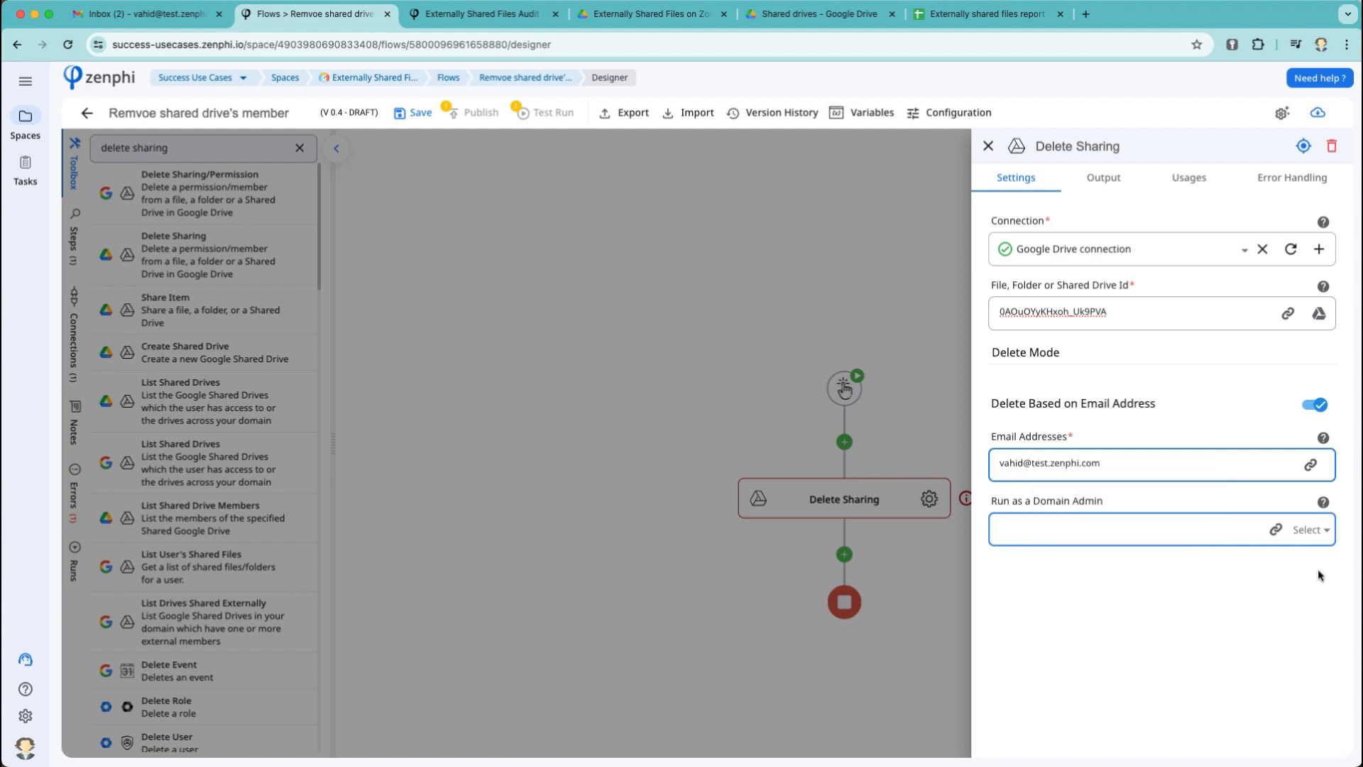
# Set Run as a Domain Admin to Yes and save the flow.
pyautogui.click(1311, 529)
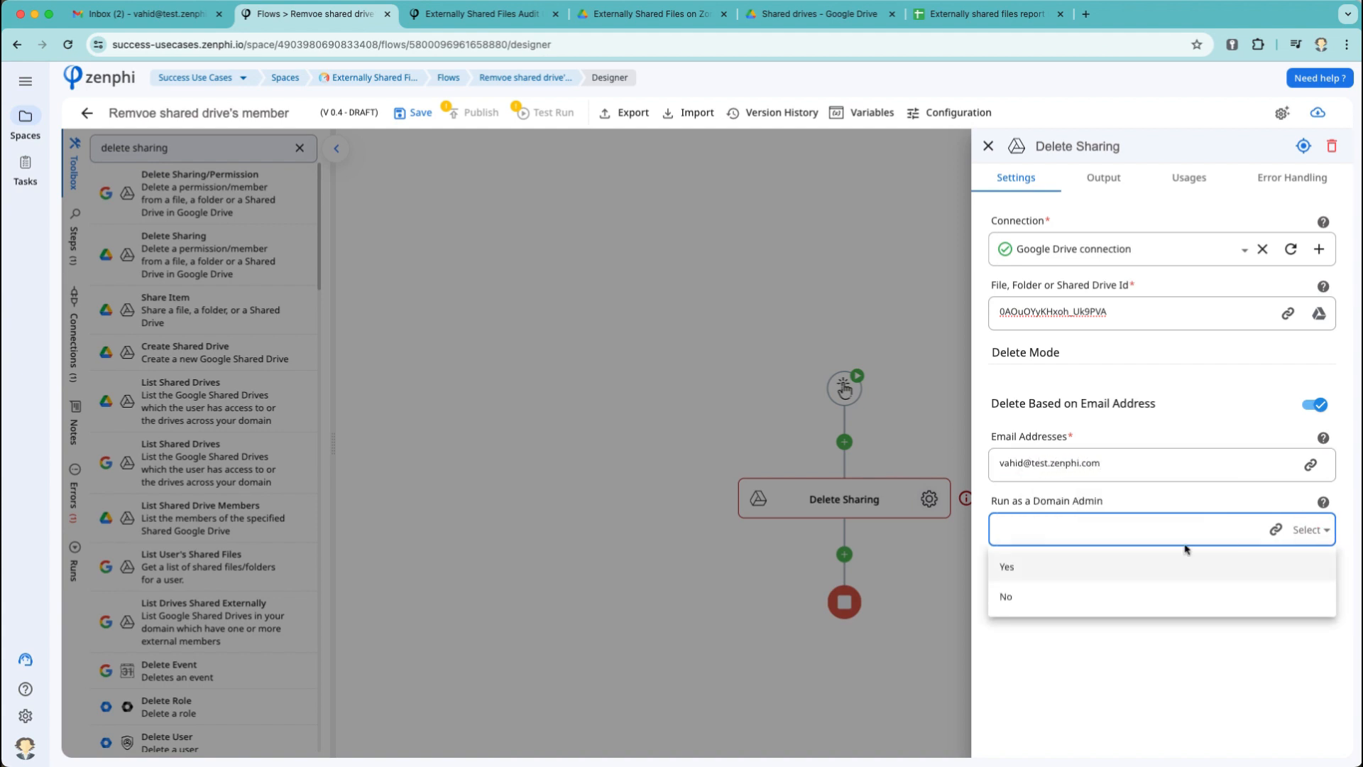
pyautogui.click(1137, 565)
pyautogui.click(553, 293)
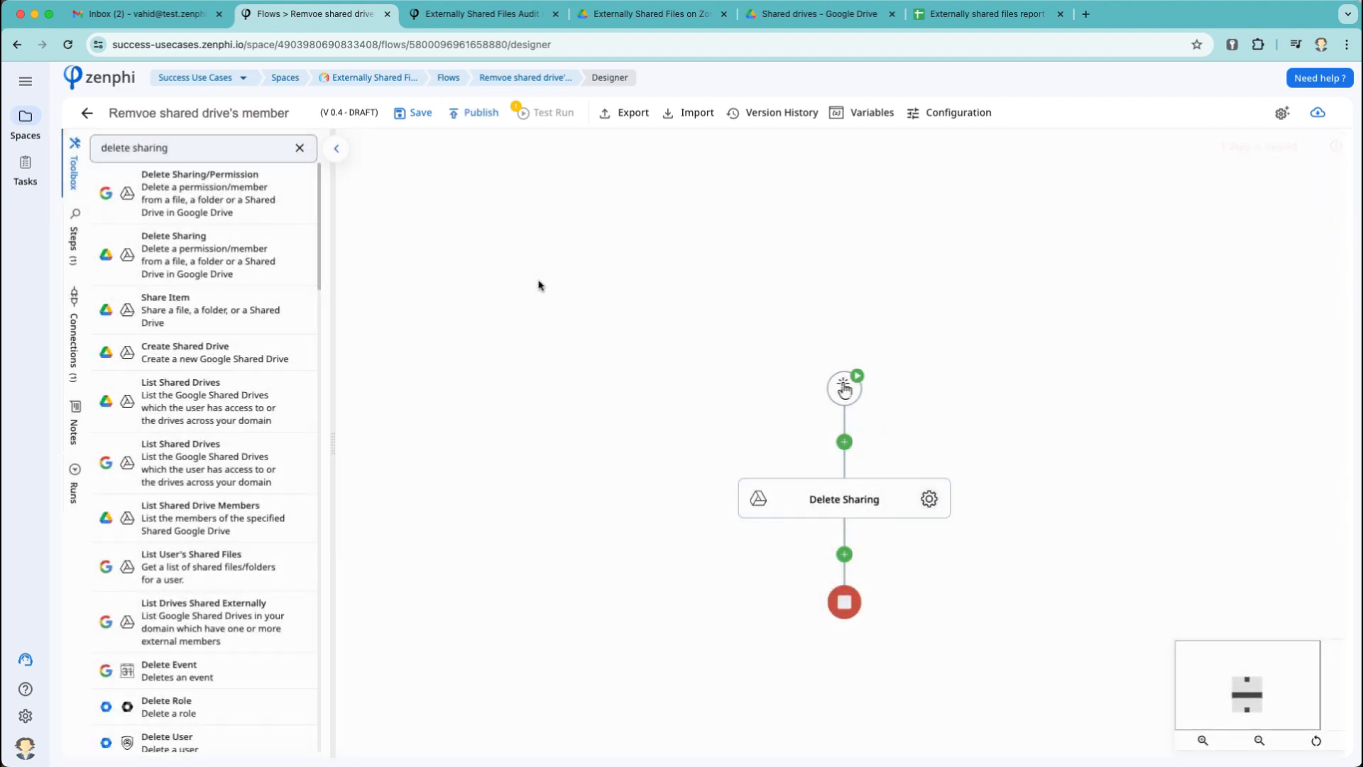
pyautogui.click(418, 123)
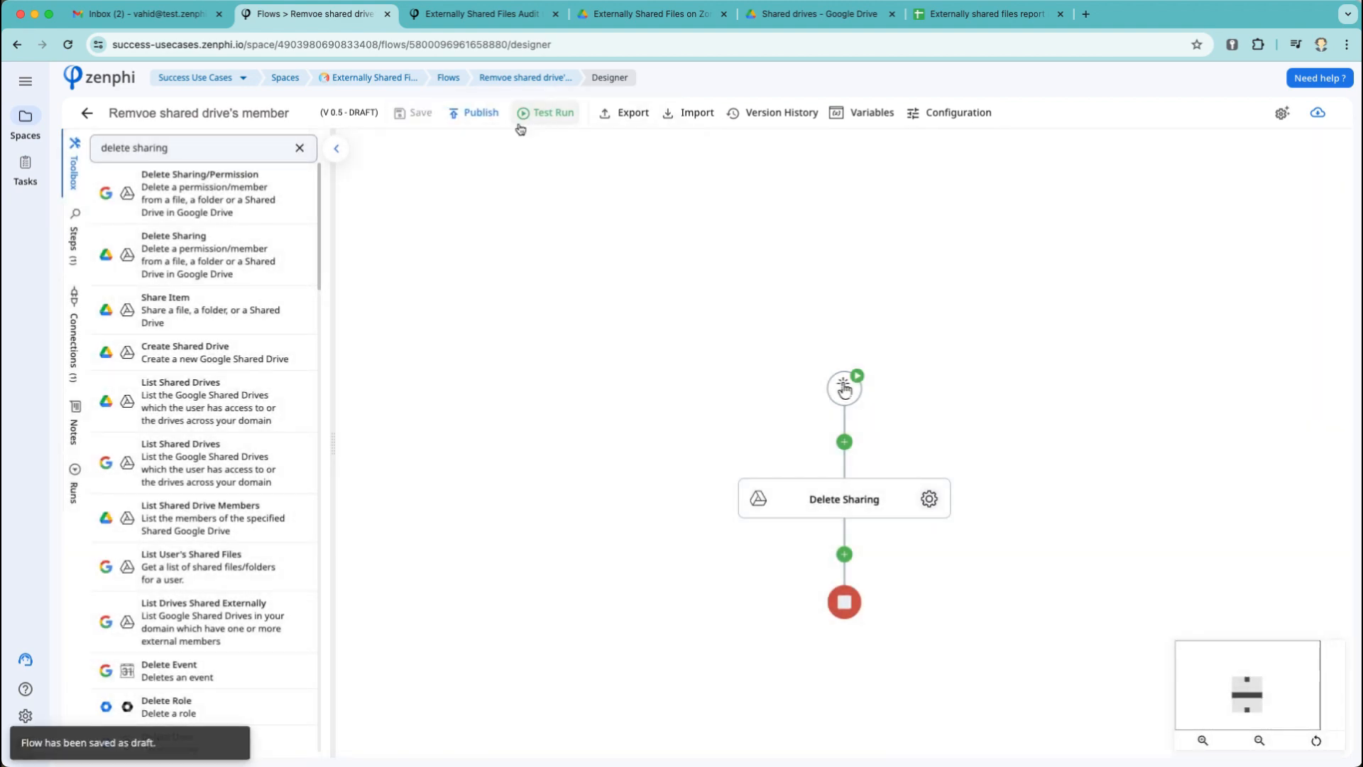
pyautogui.click(548, 113)
# Start a new test instance, confirm Demo Zombie Drive disappeared, then open the Externally Shared Files Audit overview.
pyautogui.click(568, 173)
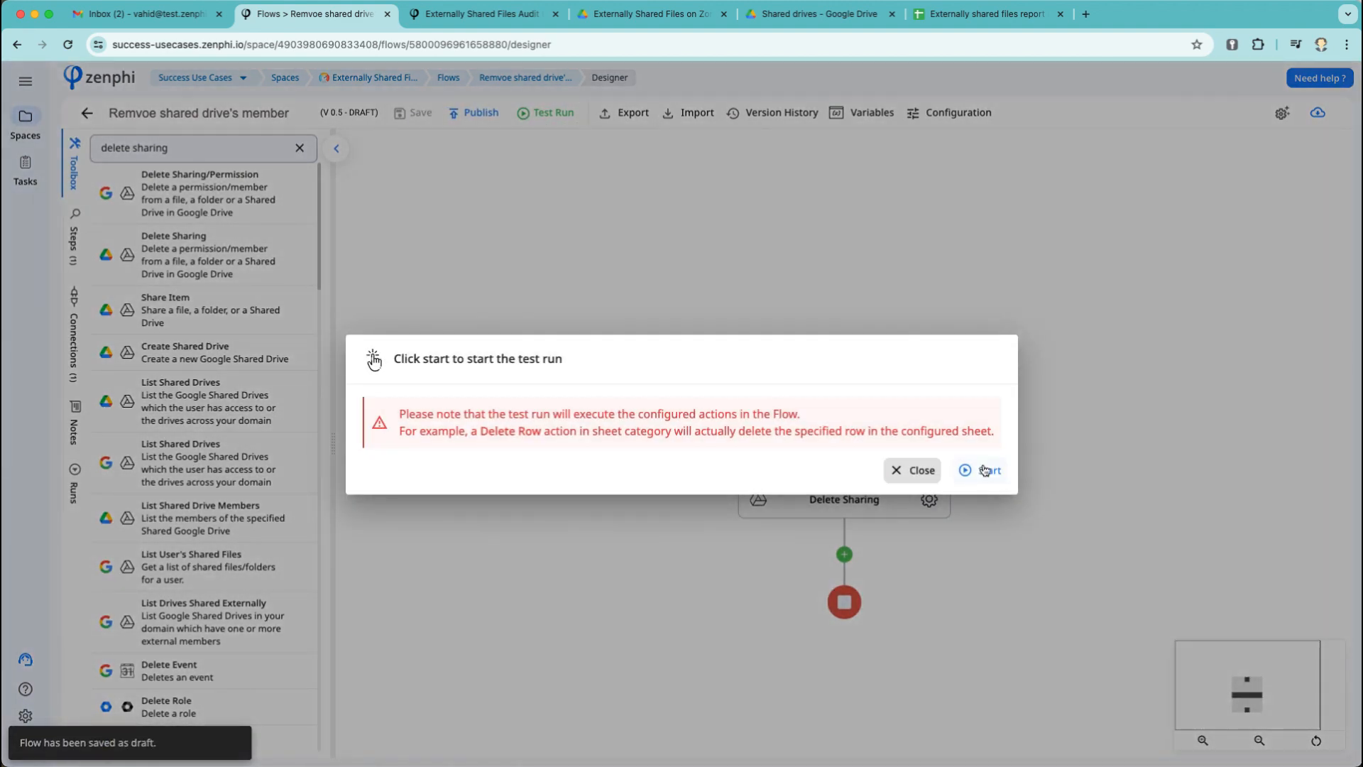
pyautogui.click(985, 467)
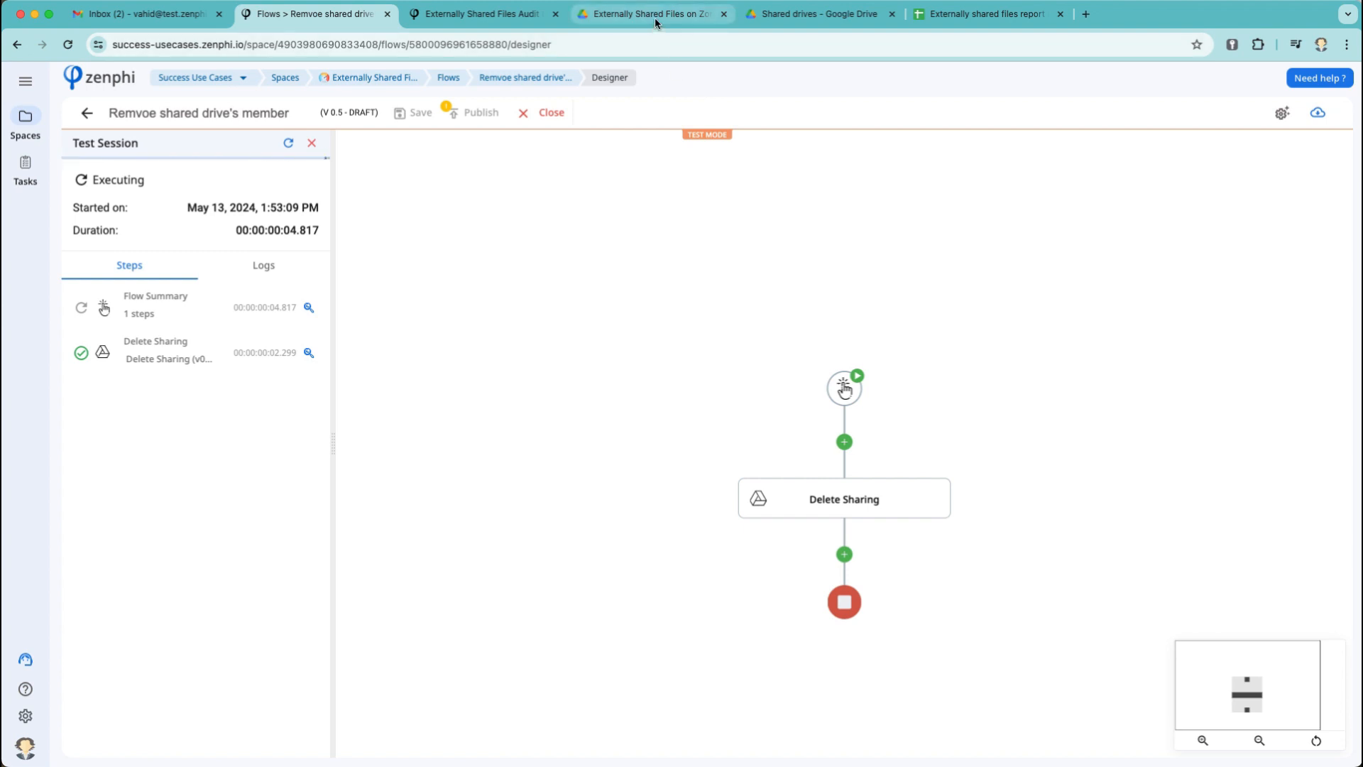
pyautogui.click(816, 14)
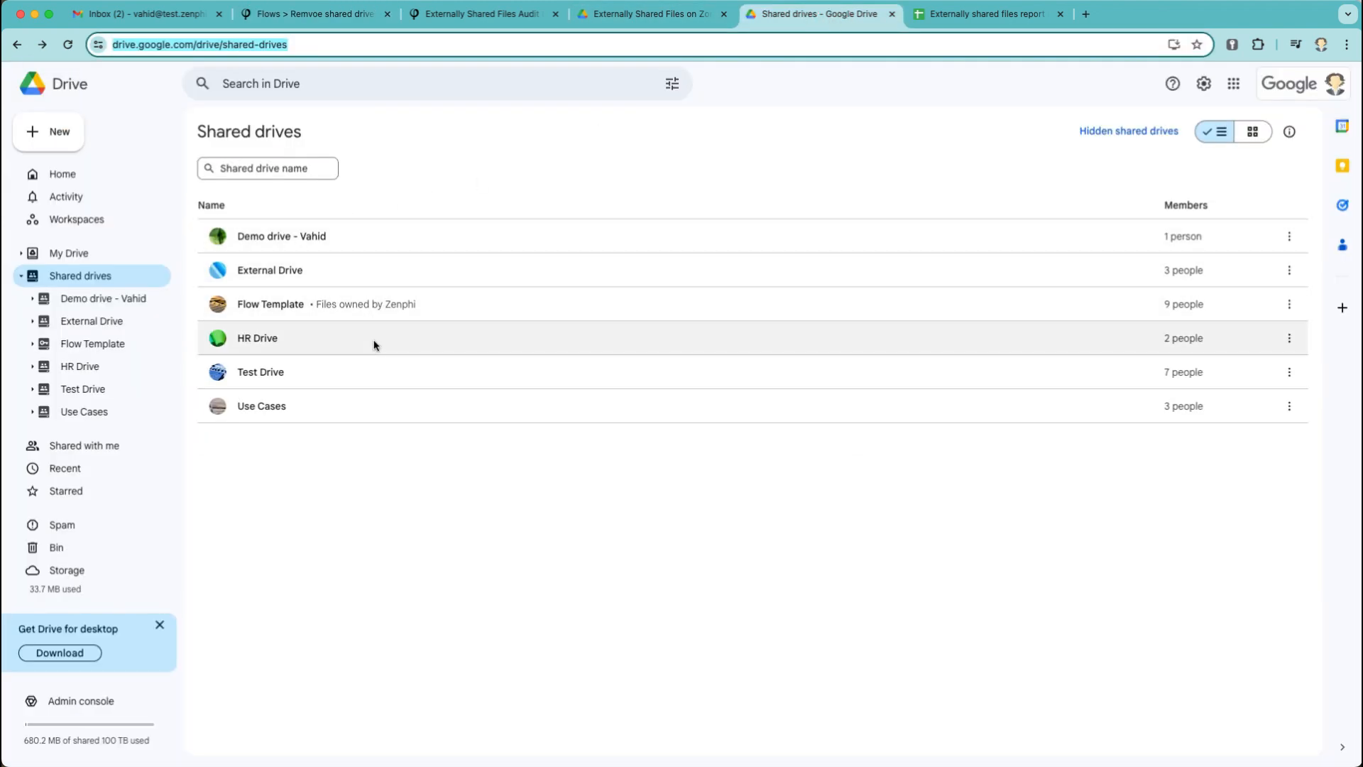
pyautogui.click(463, 19)
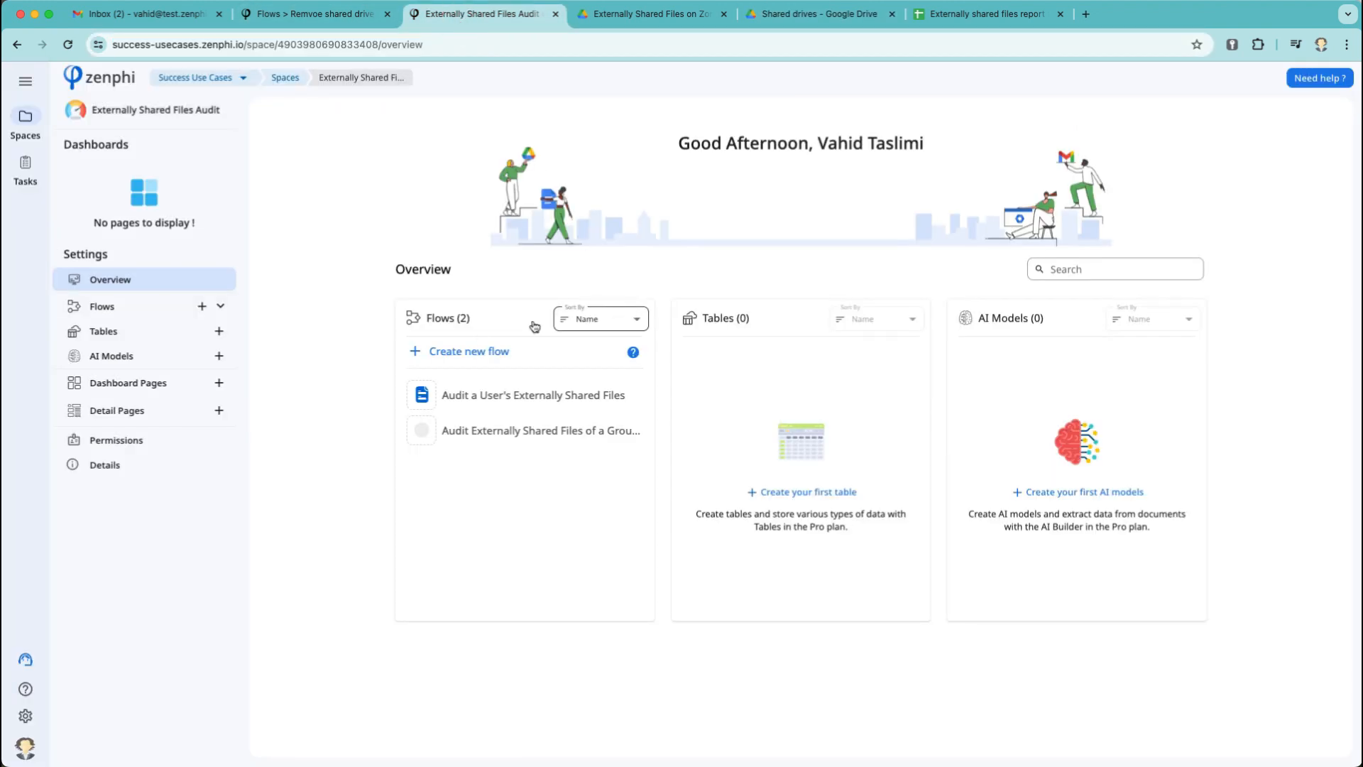
# Create a new flow from the Scheduled Flow template.
pyautogui.click(480, 352)
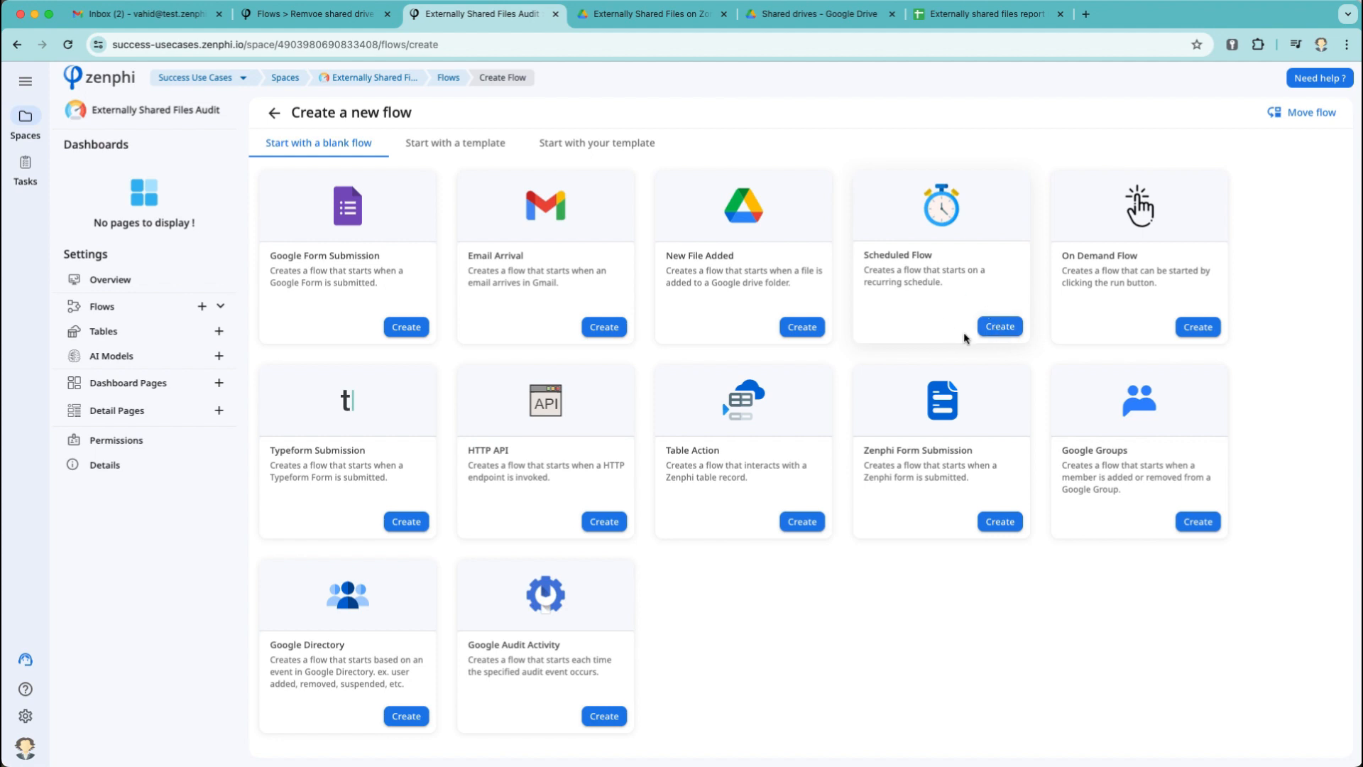
pyautogui.click(988, 329)
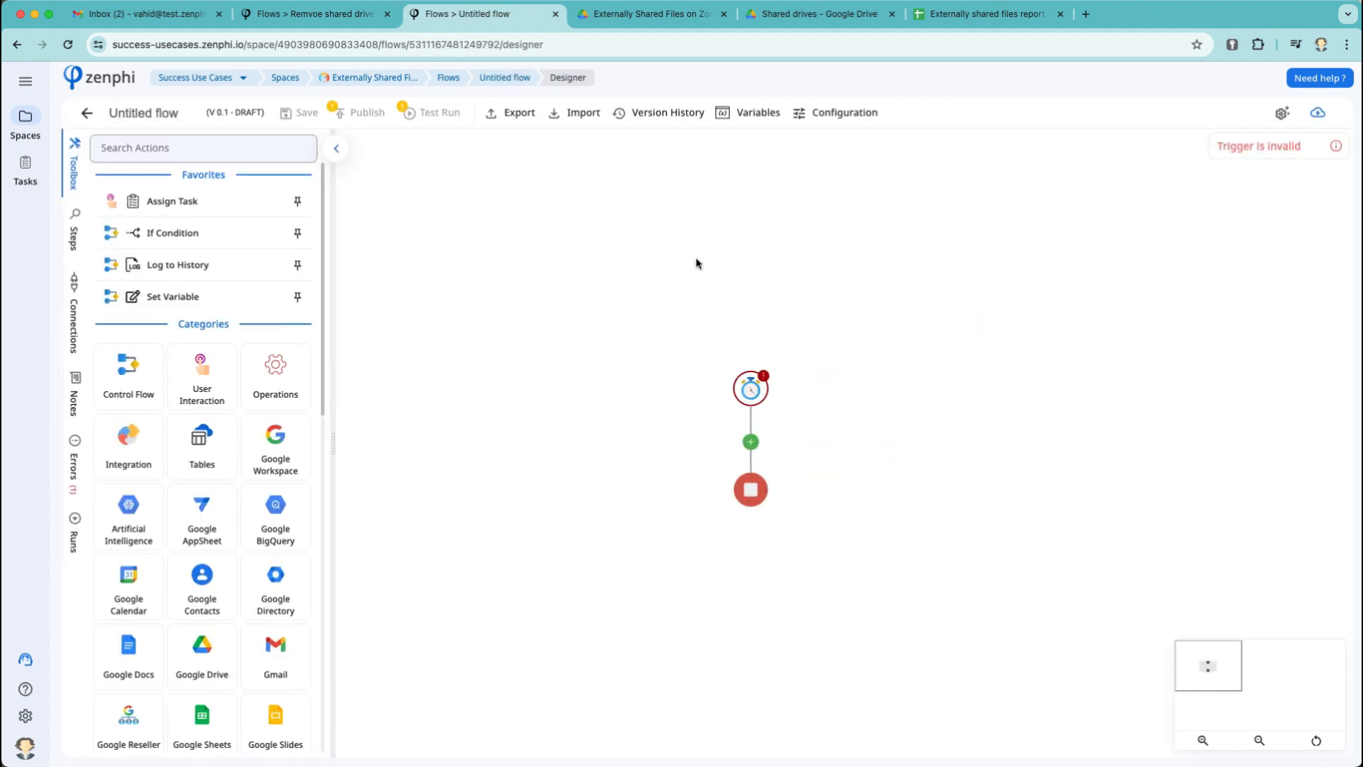
# Rename the flow to 'Audit shared drives with no members'.
pyautogui.tripleClick(132, 112)
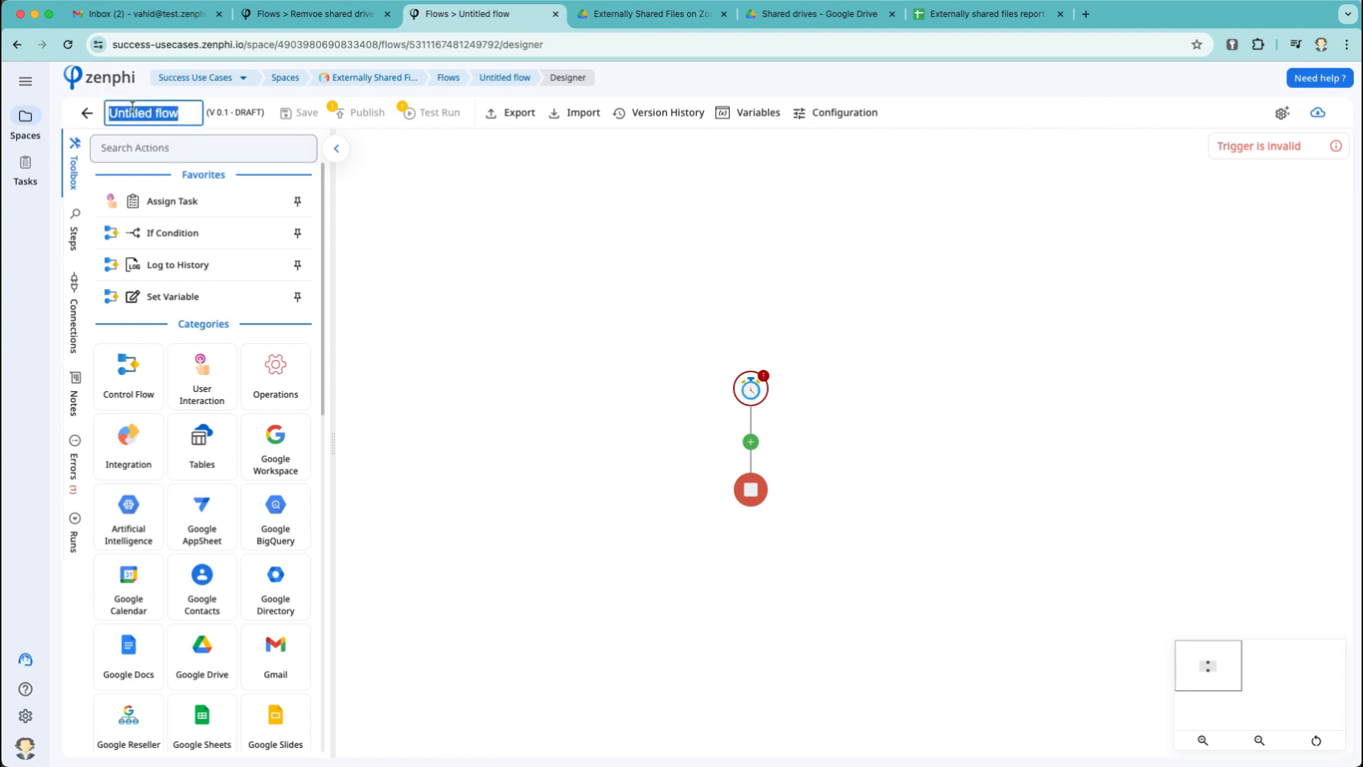
pyautogui.write('Audit s')
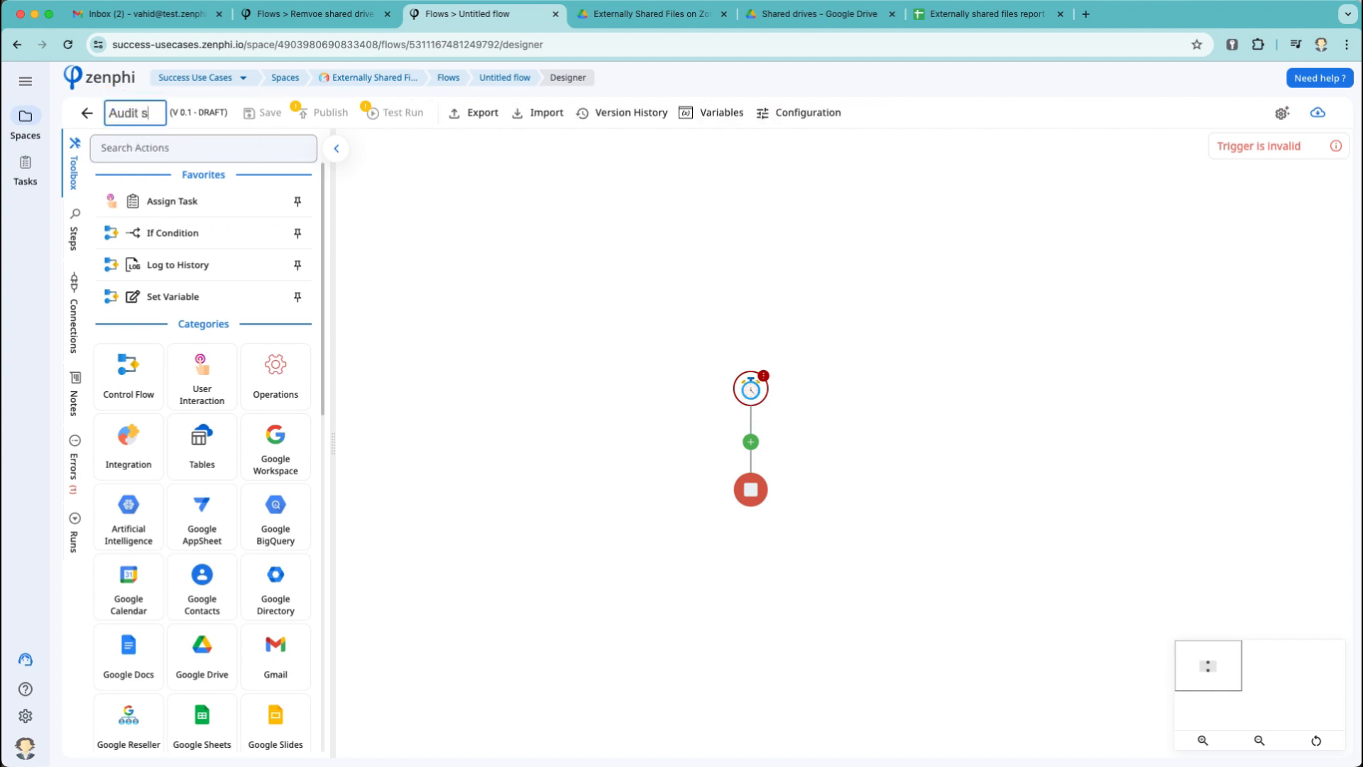
pyautogui.write('hared drives with ')
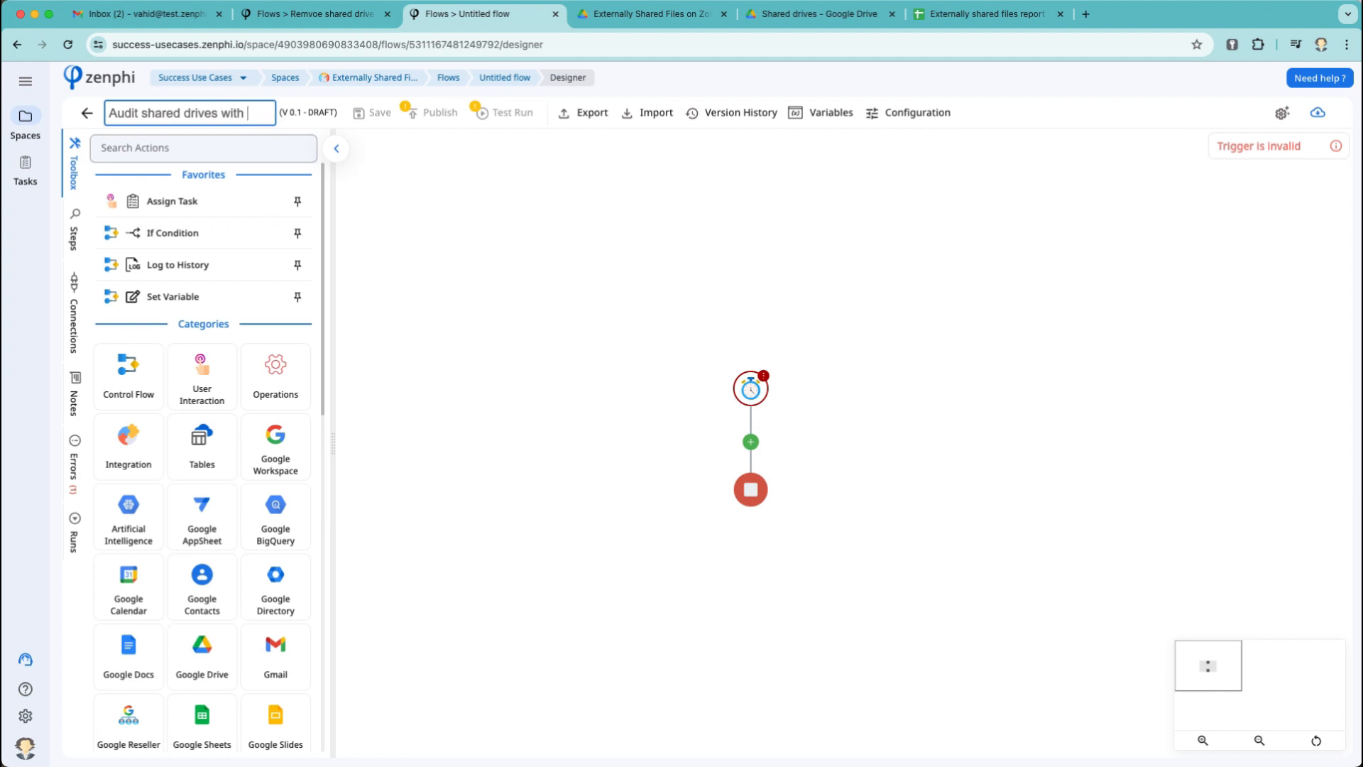
pyautogui.write('no members')
pyautogui.click(423, 275)
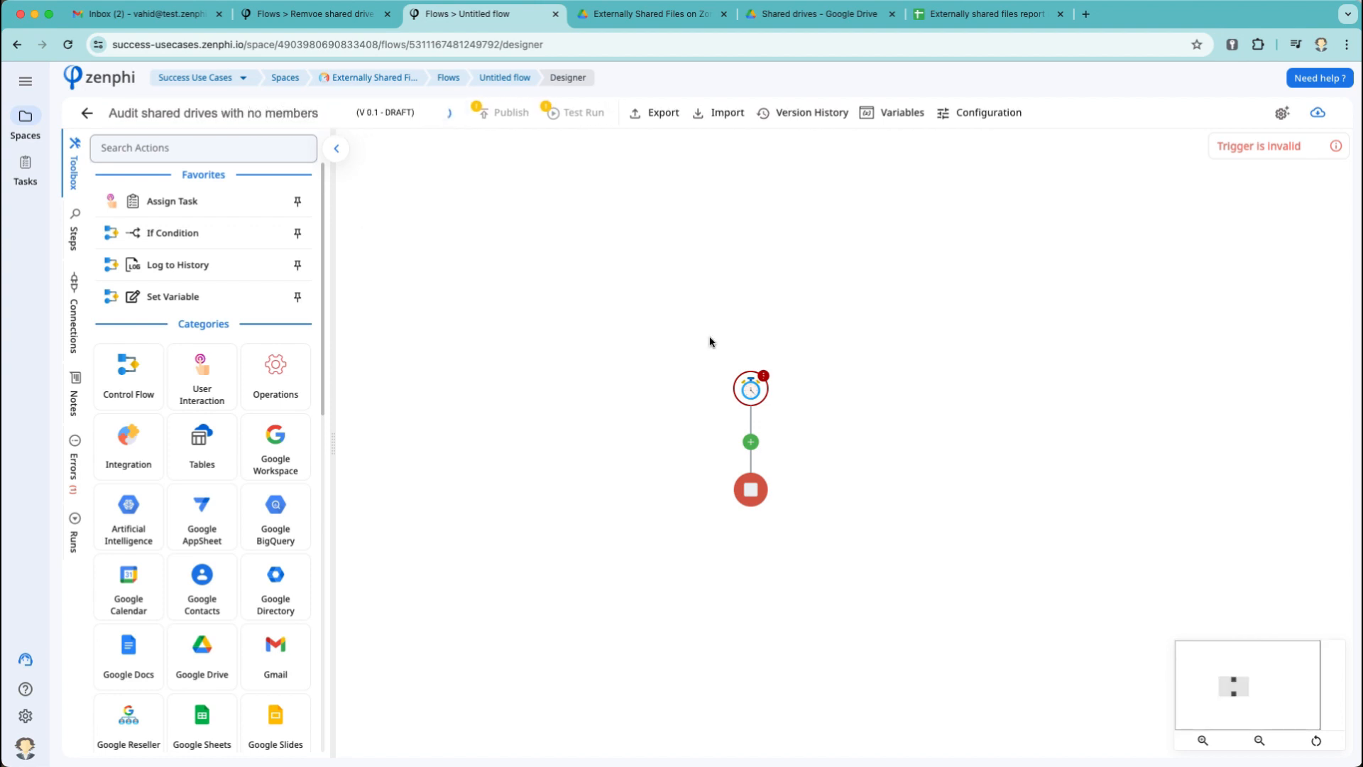
# Give the timer trigger a start date and make it repeat every 1 week.
pyautogui.click(751, 387)
pyautogui.click(1322, 230)
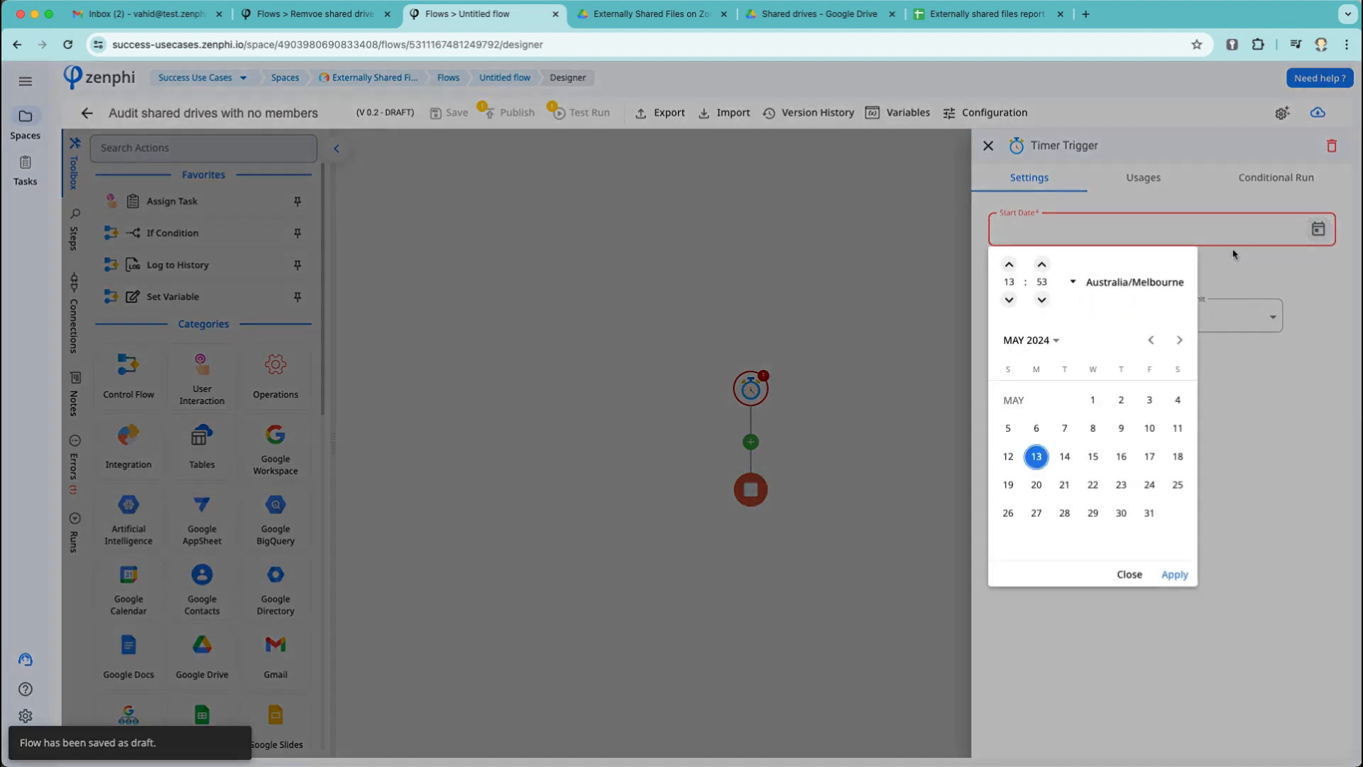
pyautogui.click(1175, 574)
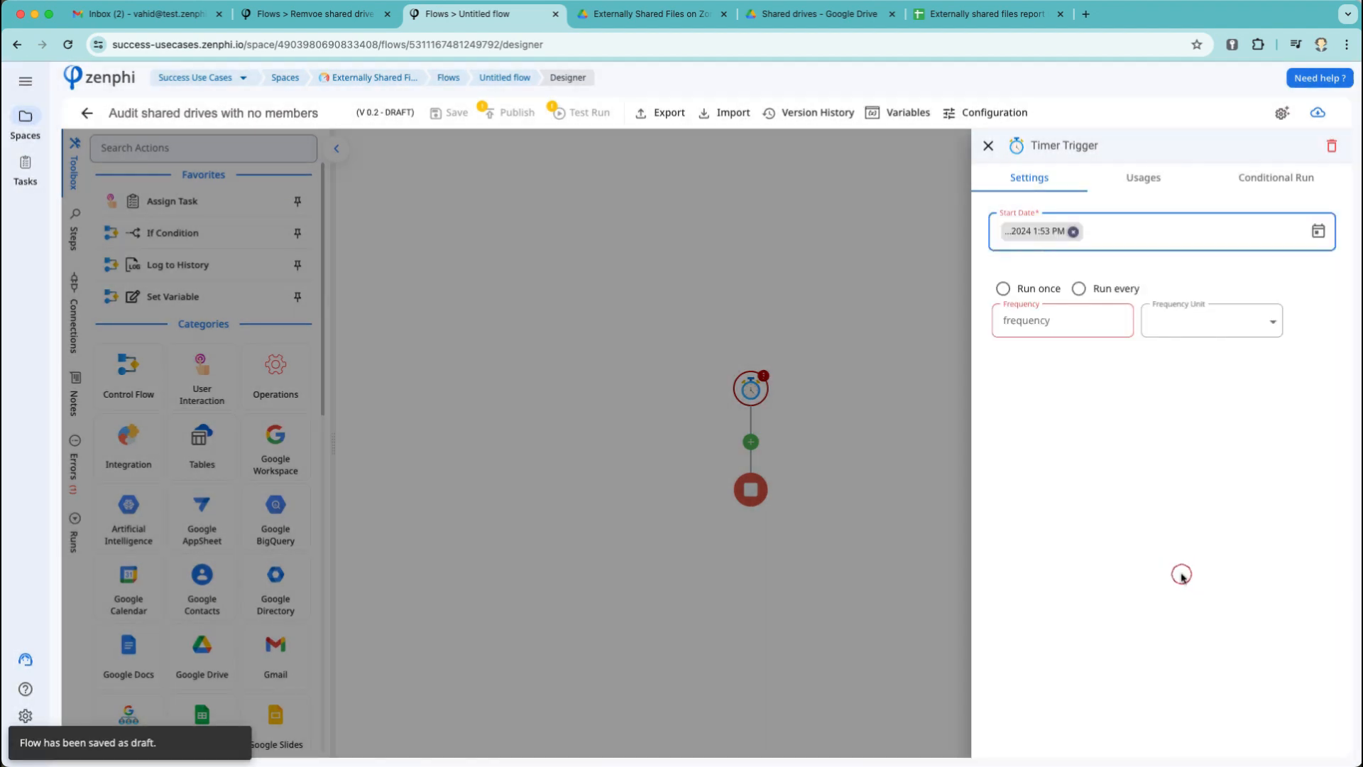
pyautogui.click(1078, 312)
pyautogui.click(1026, 291)
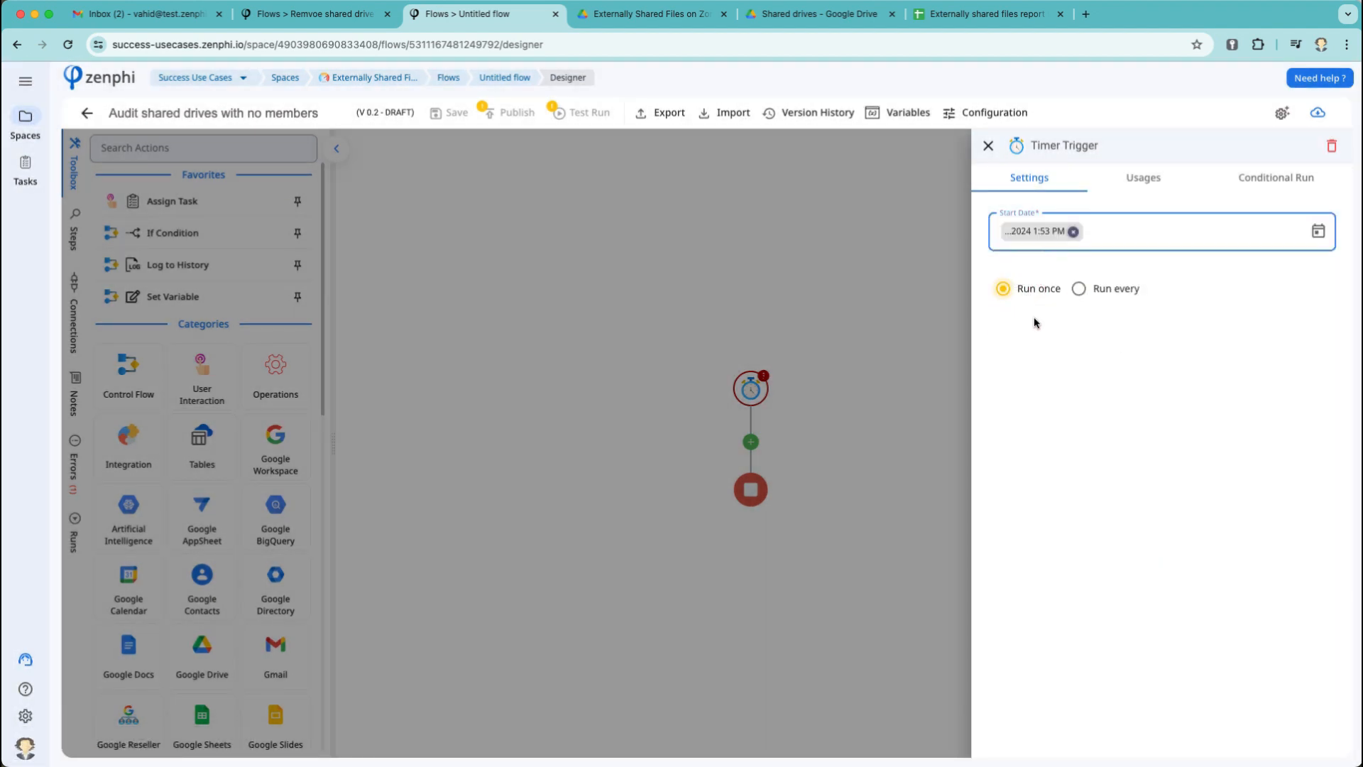
pyautogui.click(1079, 288)
pyautogui.click(1066, 326)
pyautogui.write('1')
pyautogui.click(1275, 323)
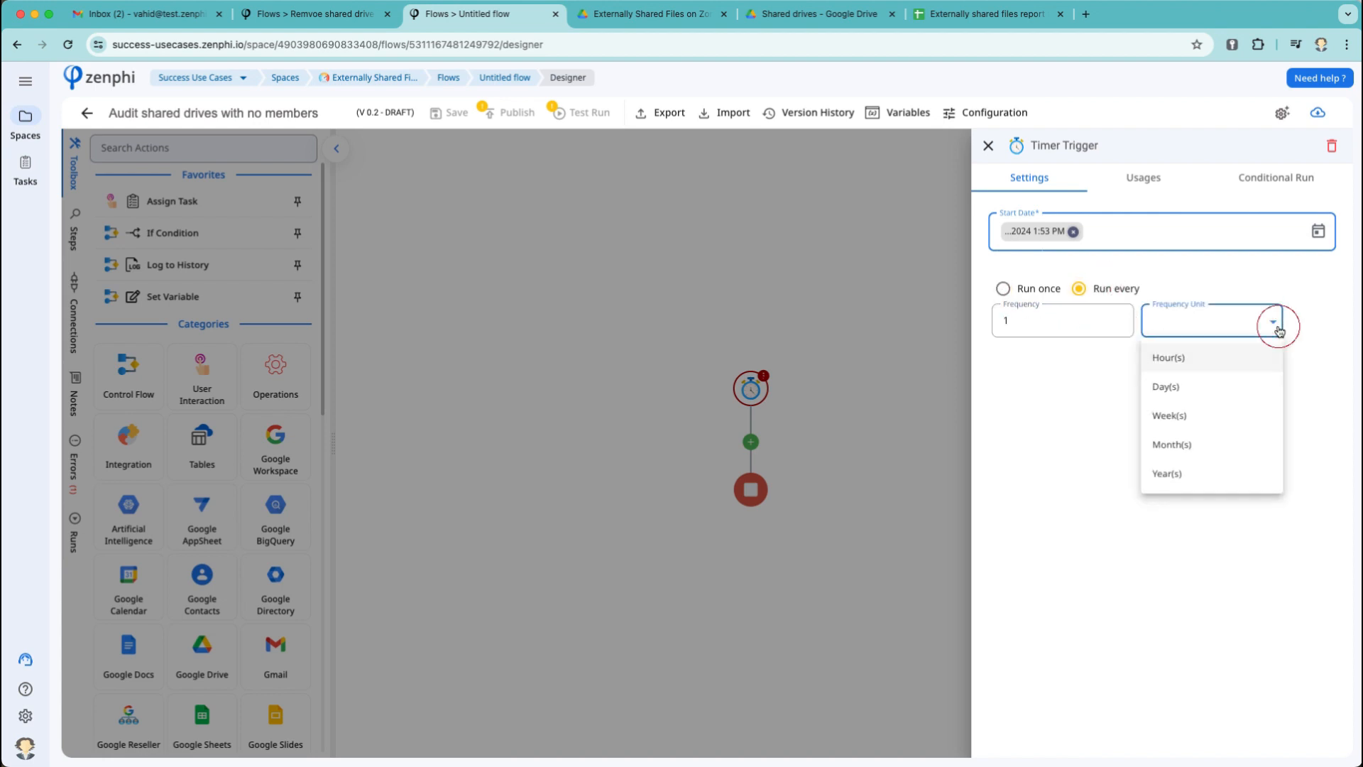
pyautogui.click(1184, 419)
pyautogui.click(849, 429)
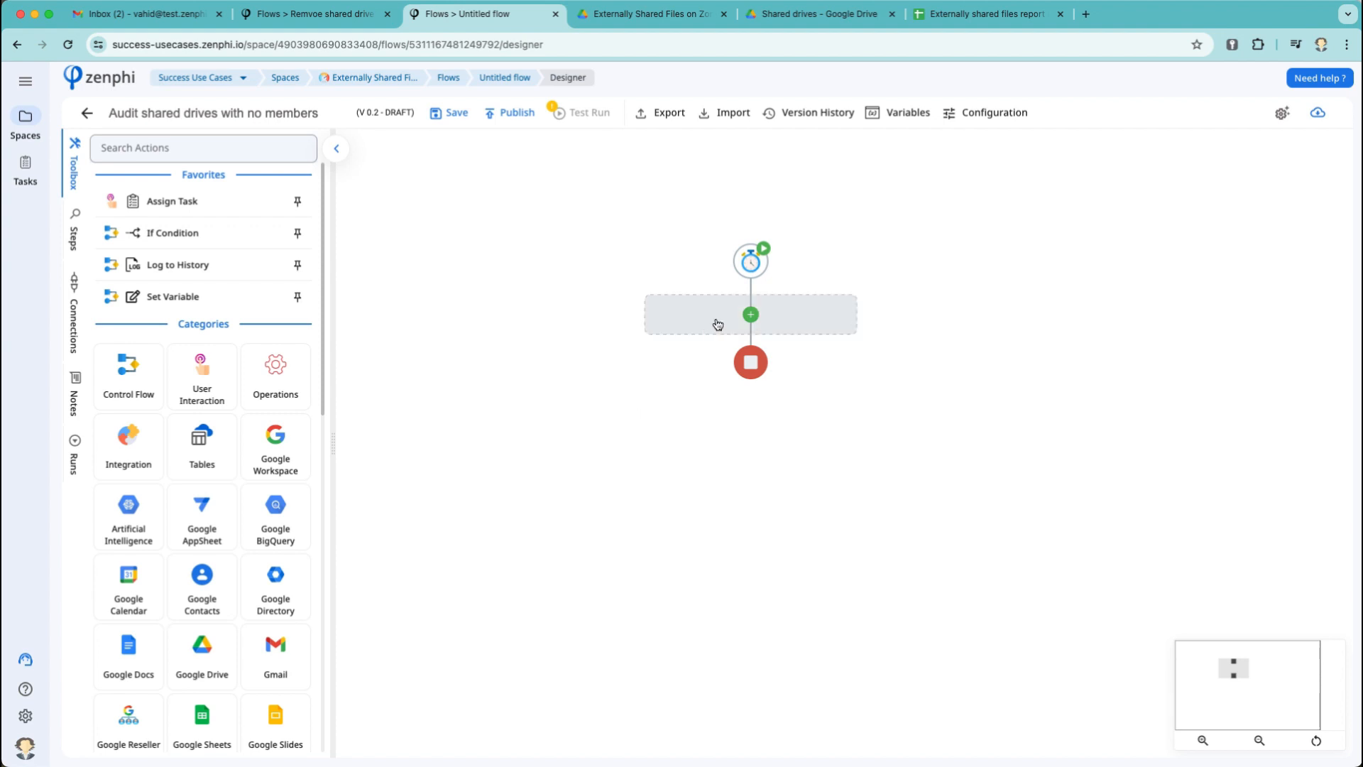
# Search 'list shared drive' and add a List Shared Drives step below the timer trigger.
pyautogui.click(718, 323)
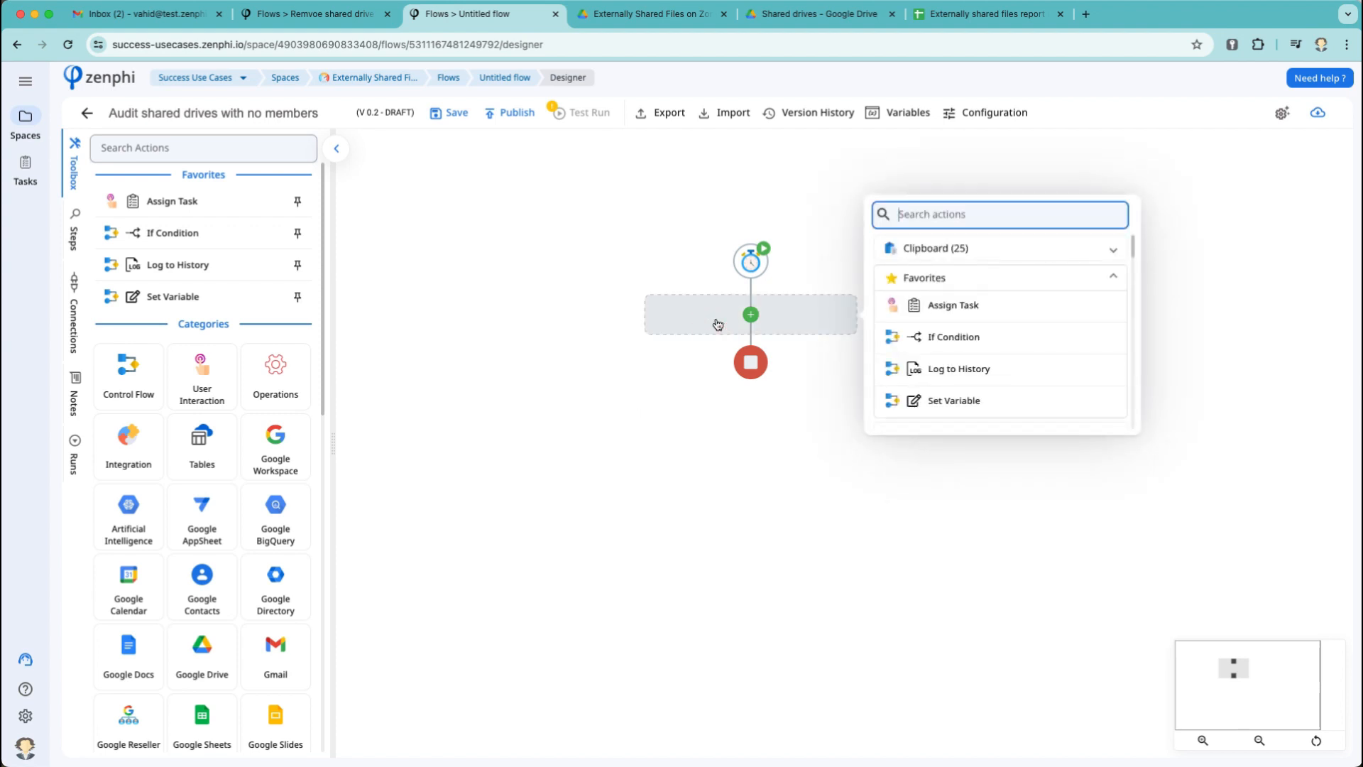
pyautogui.write('list shared drive')
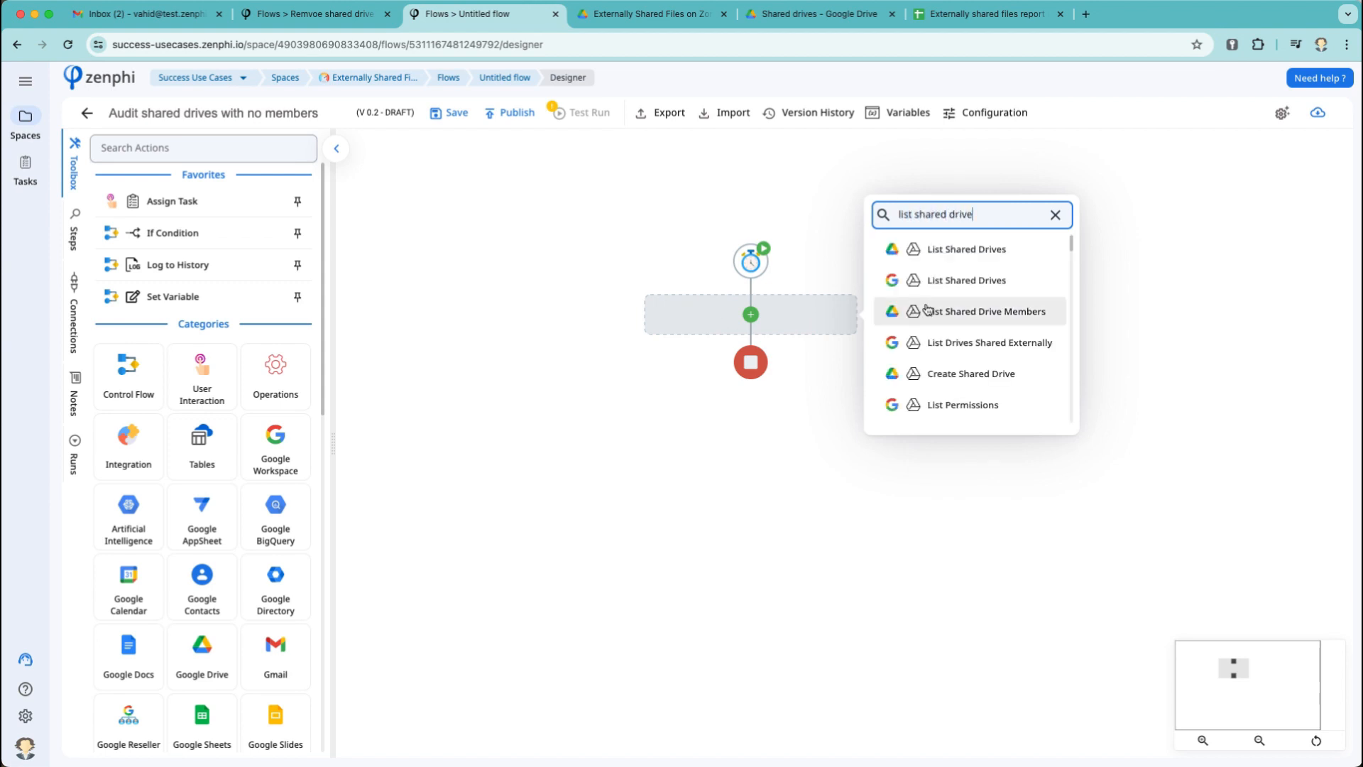
pyautogui.click(961, 261)
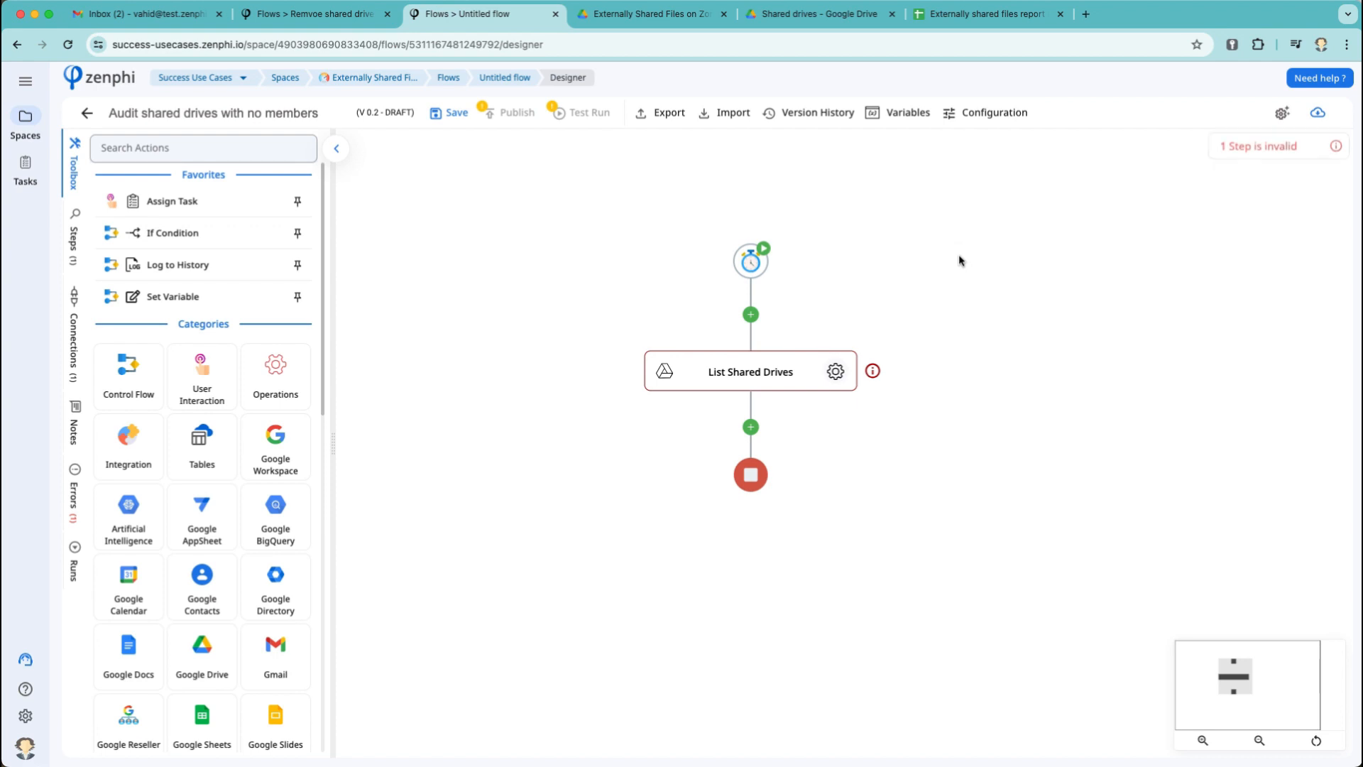
pyautogui.click(835, 371)
# Set List Shared Drives to the Google Drive connection and execute it as domain admin.
pyautogui.click(1097, 249)
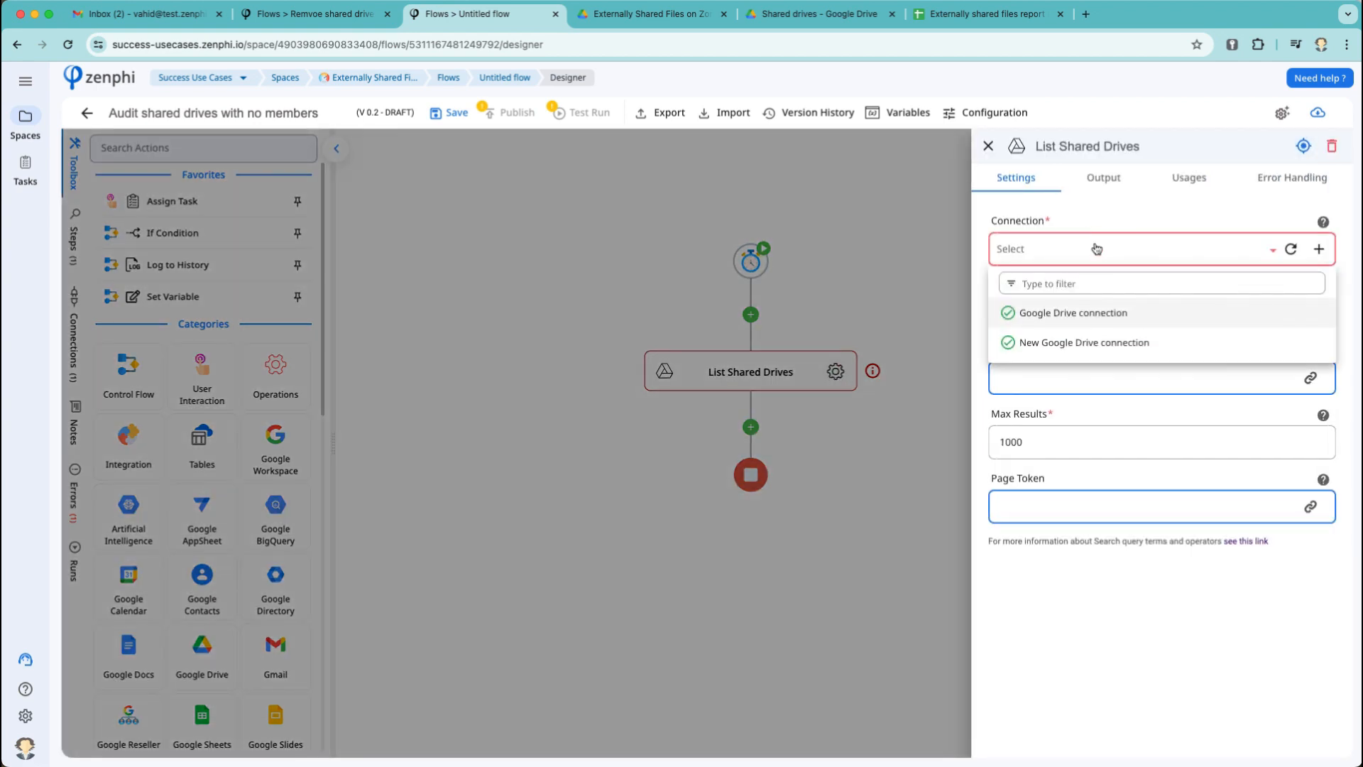
pyautogui.click(1093, 311)
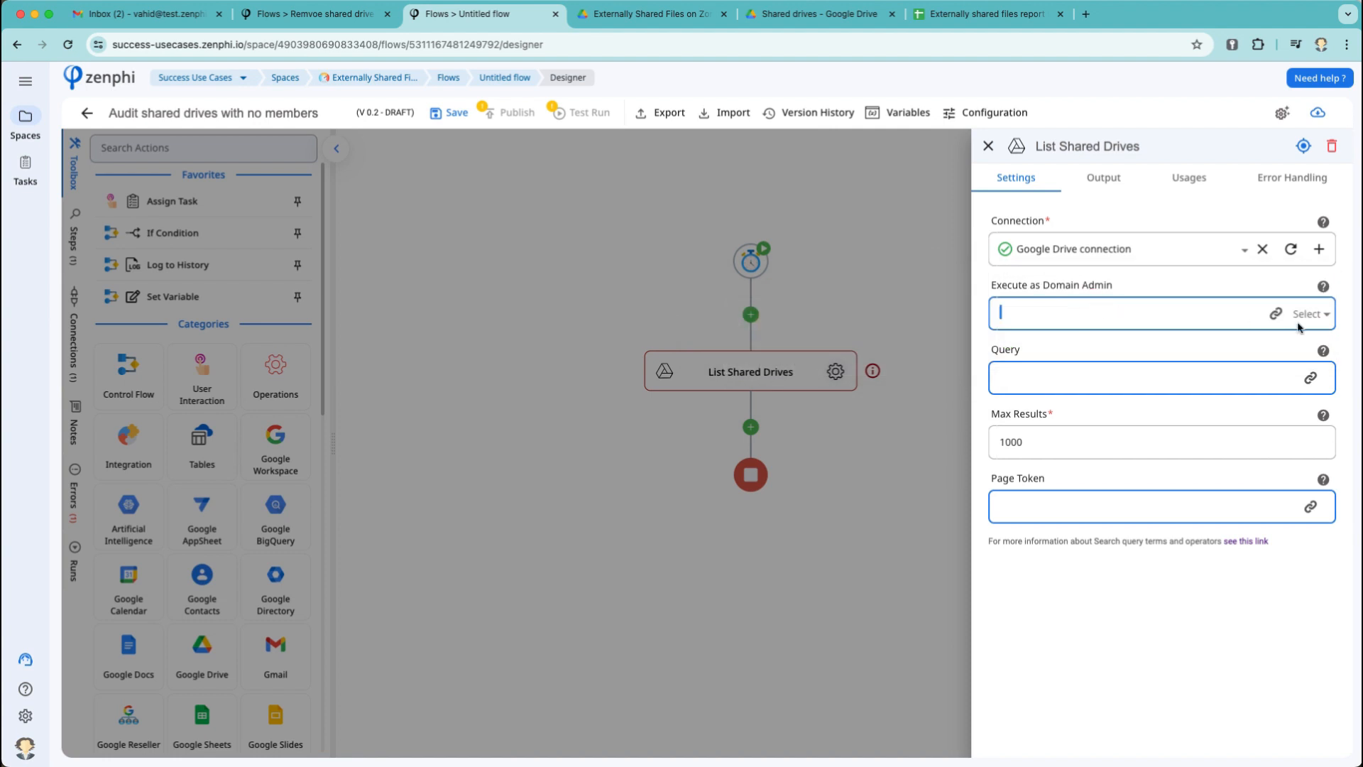
pyautogui.click(1312, 314)
pyautogui.click(1145, 350)
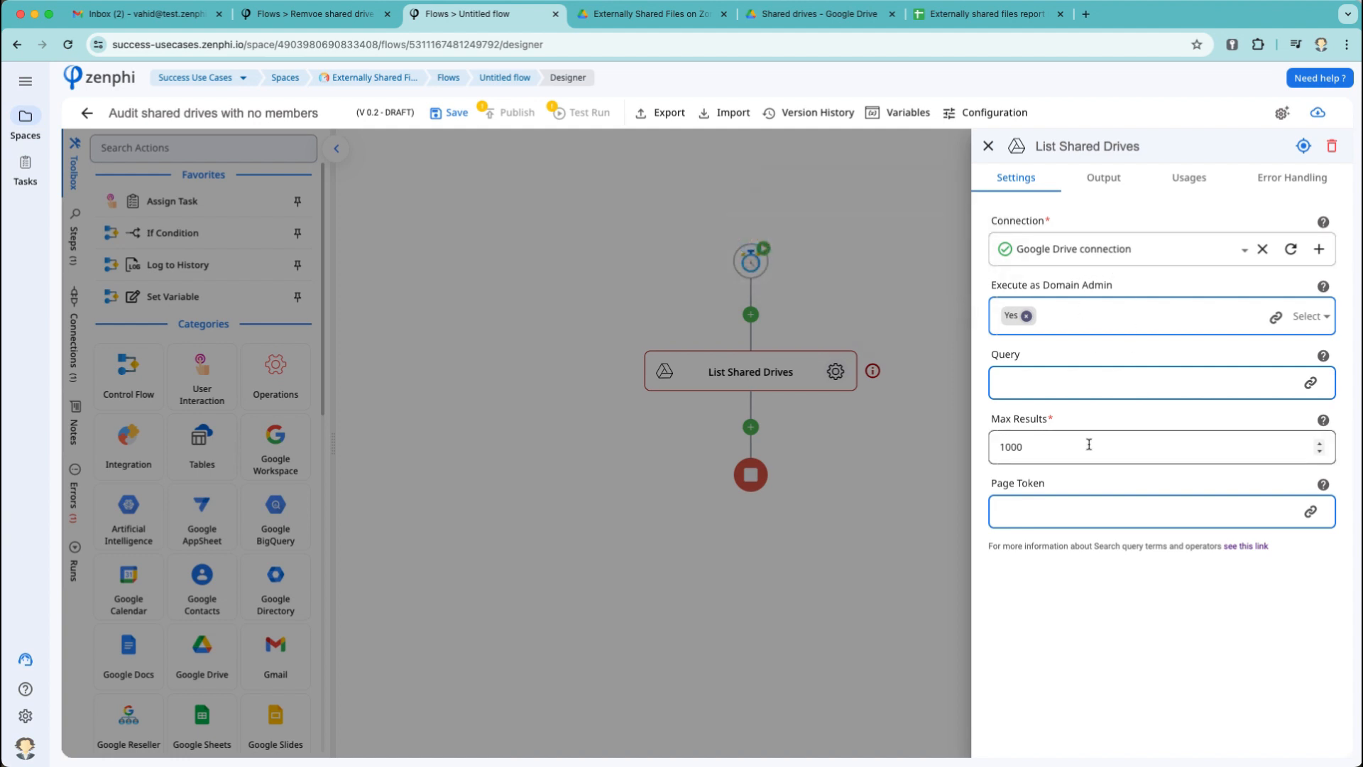
pyautogui.click(1058, 374)
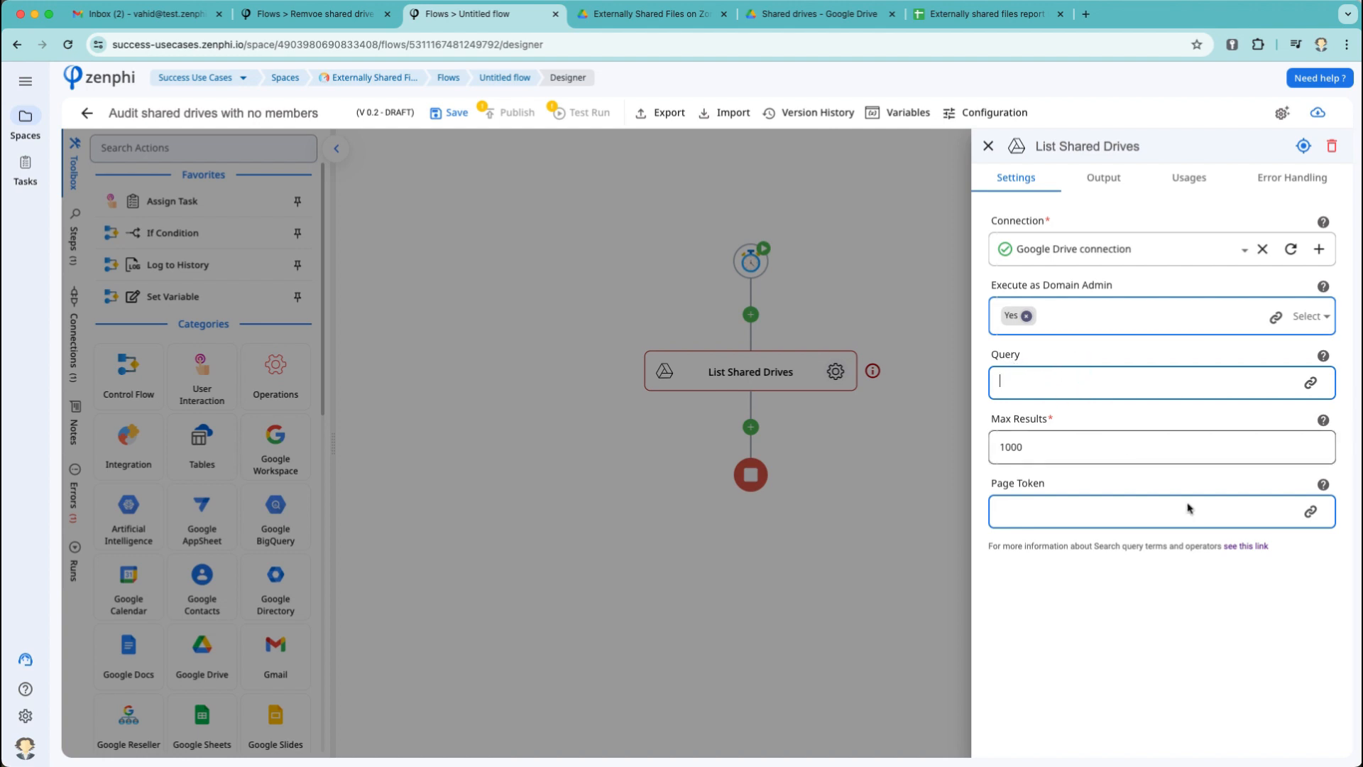
# Open the Drive docs on shared drive queries and select the memberCount term from the examples.
pyautogui.click(1251, 548)
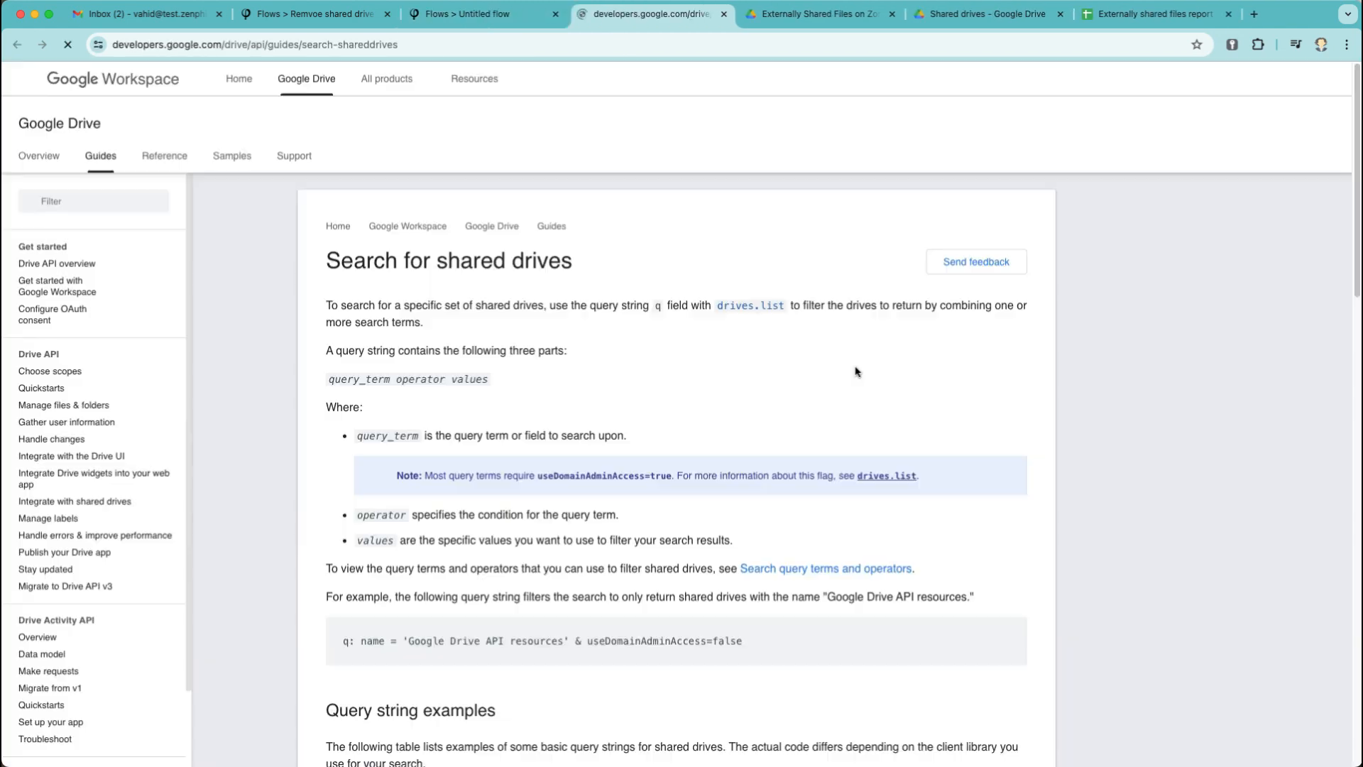
pyautogui.scroll(-1, 633, 526)
pyautogui.scroll(-5, 632, 526)
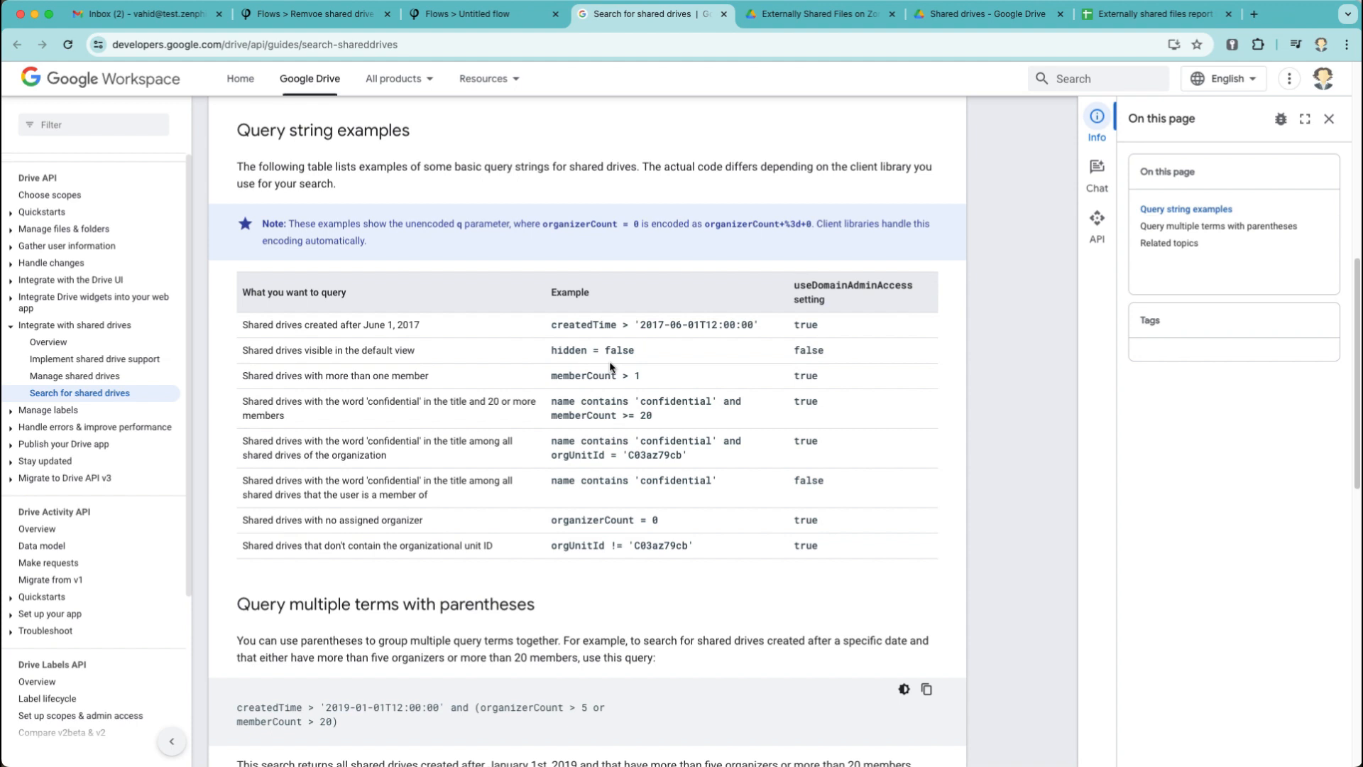
pyautogui.doubleClick(602, 377)
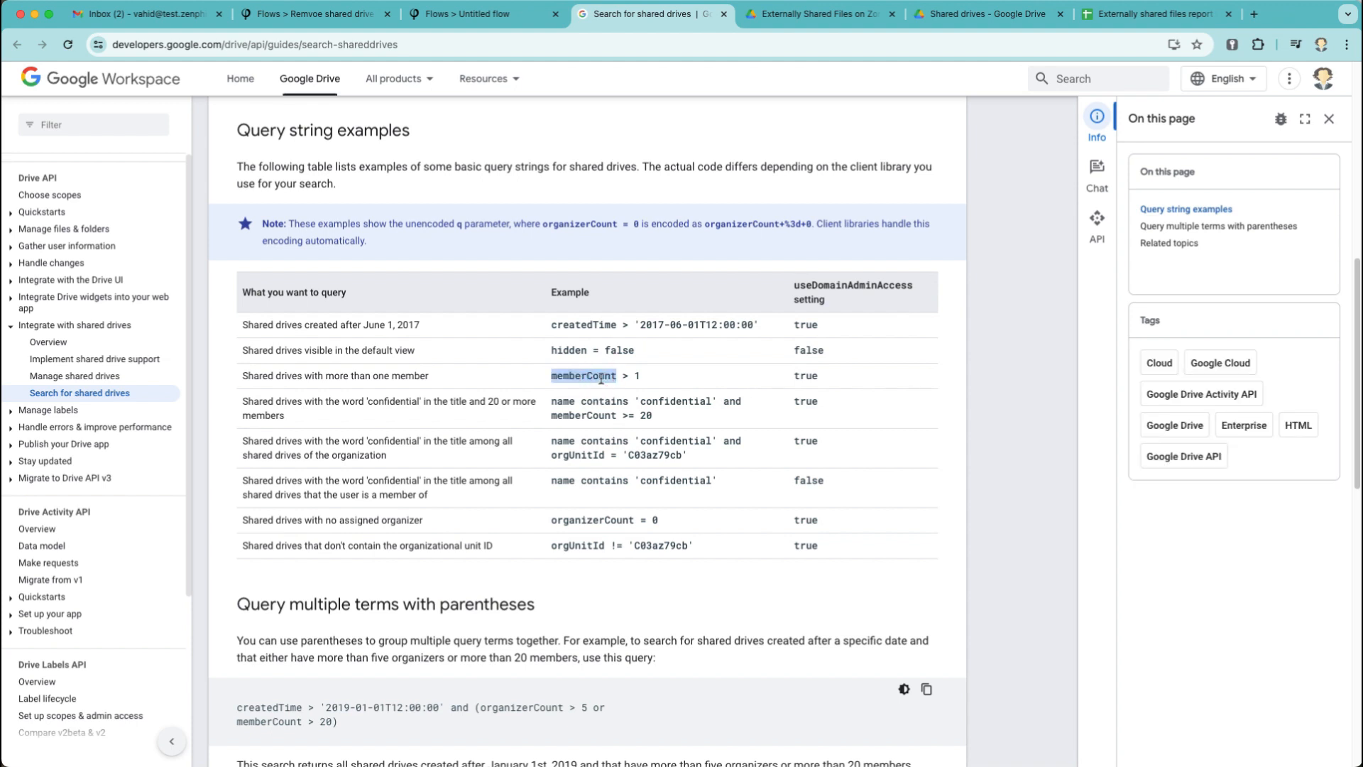
# Set the drive query to memberCount=0 and rename the step 'List Shared Drives with no members'.
pyautogui.click(724, 15)
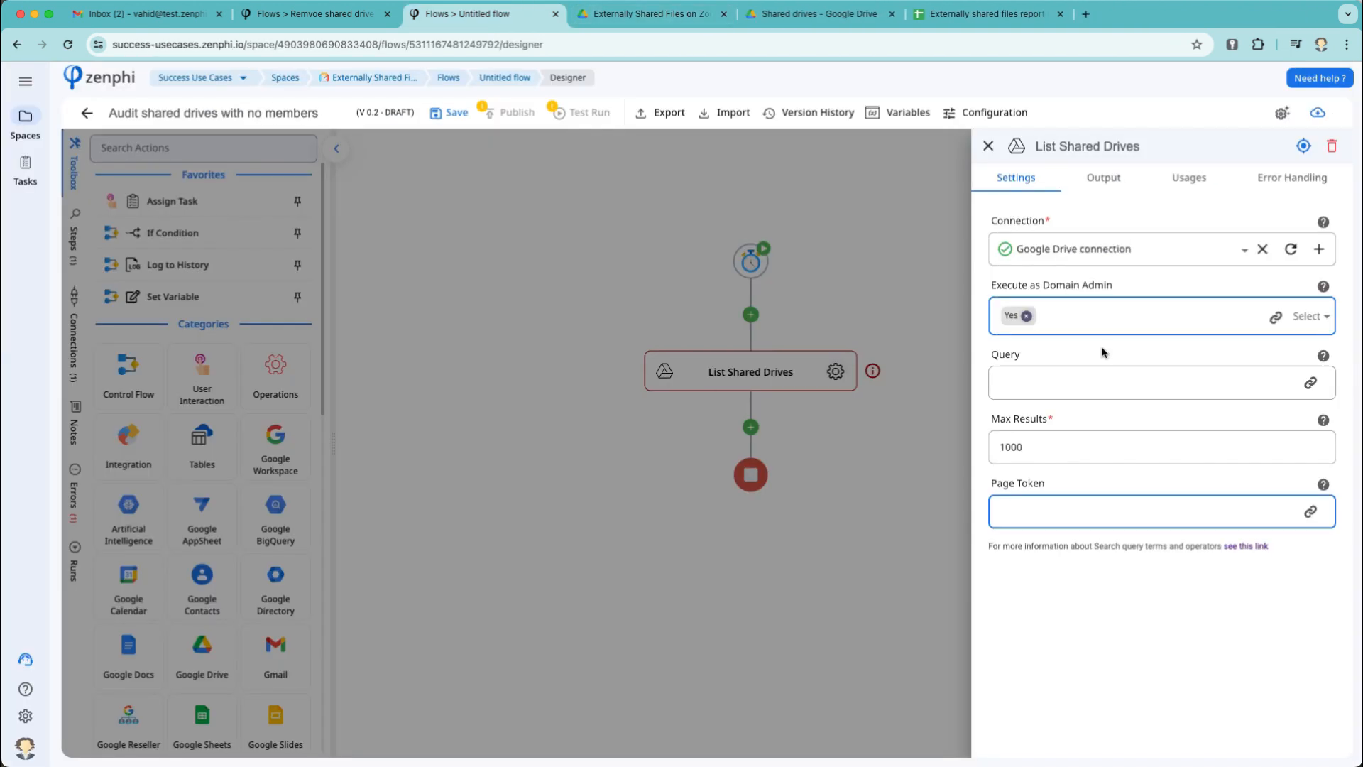
pyautogui.click(1065, 386)
pyautogui.write('memberCount')
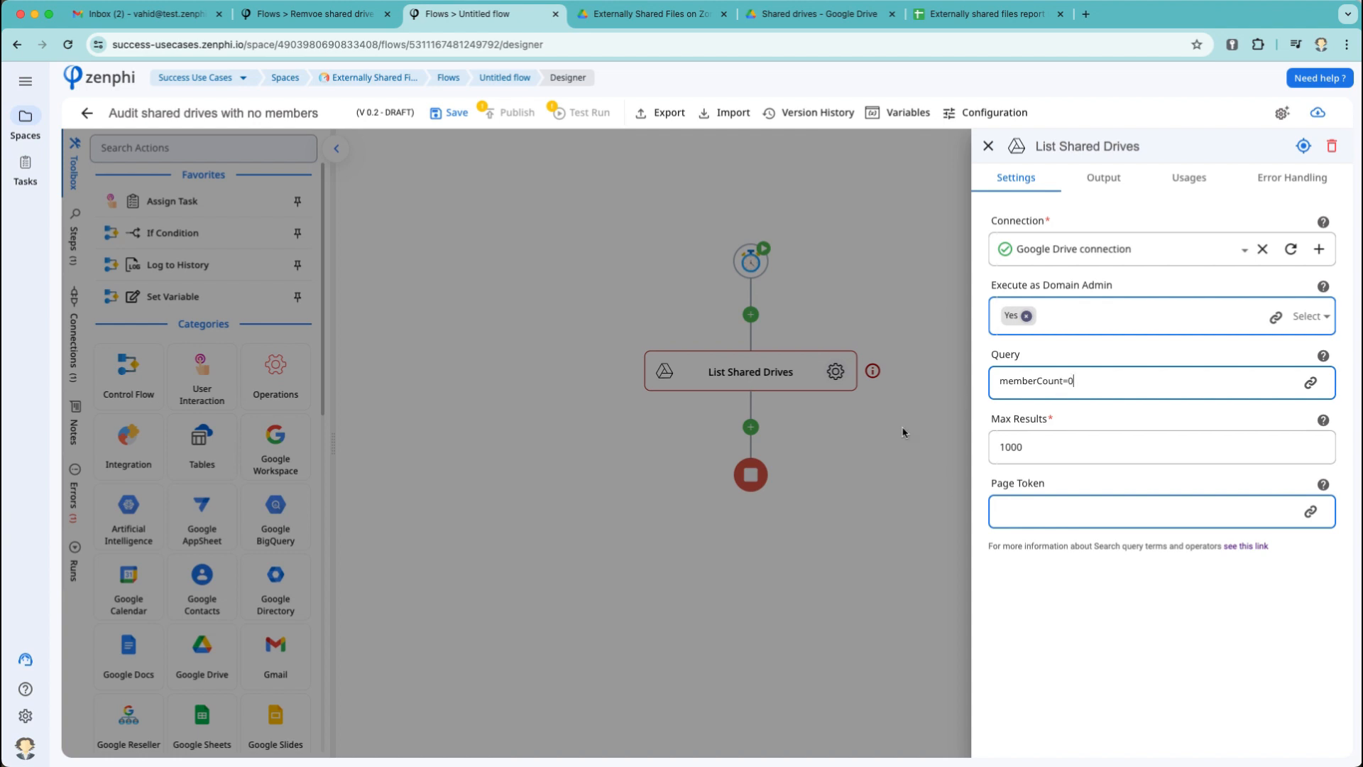
pyautogui.click(1141, 149)
pyautogui.write('with no m')
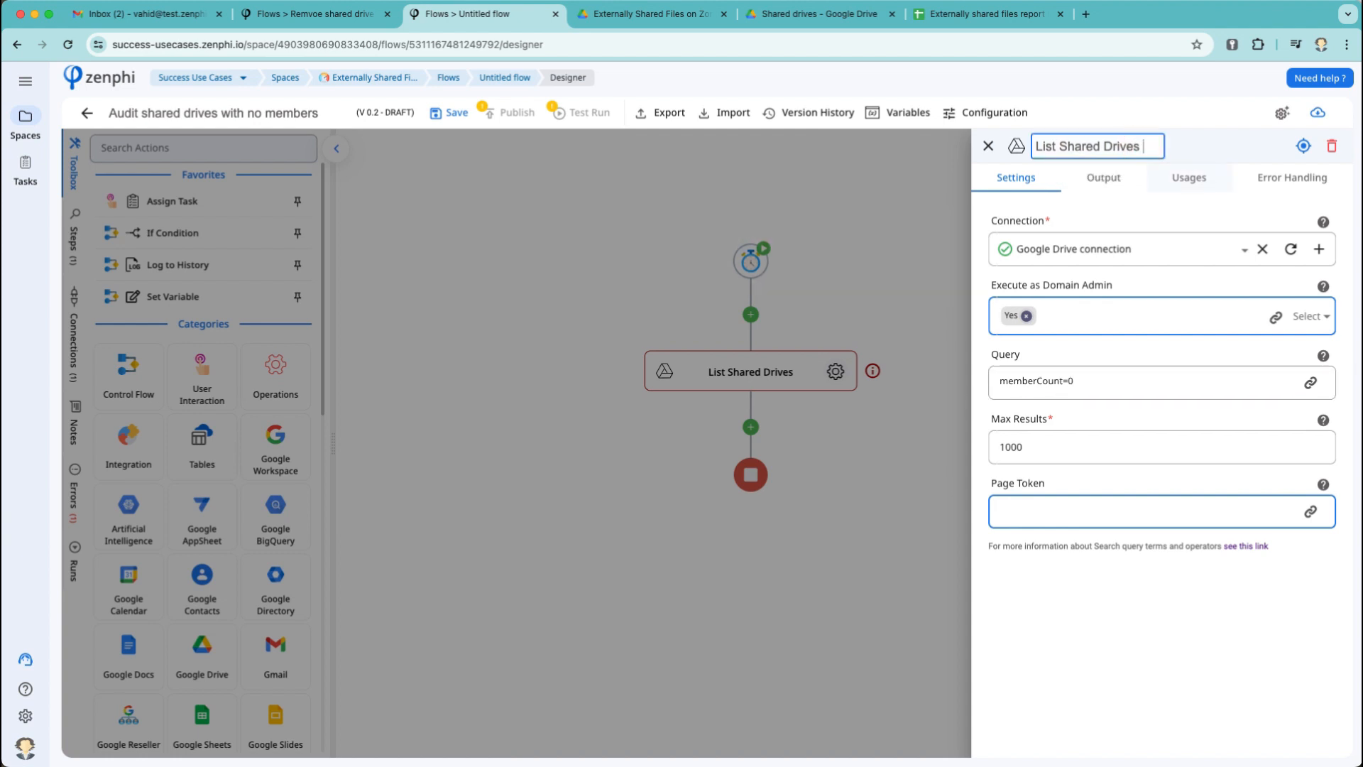
pyautogui.write('embers')
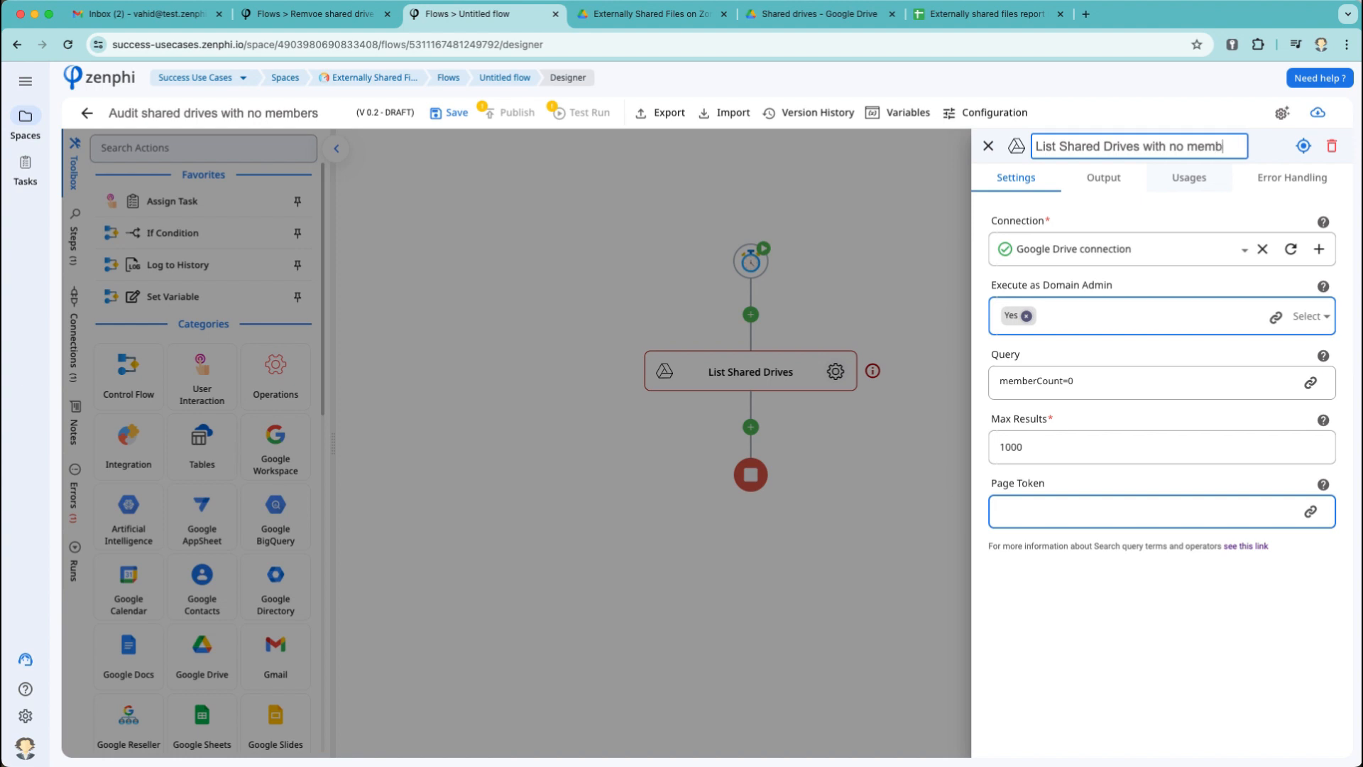
pyautogui.click(872, 256)
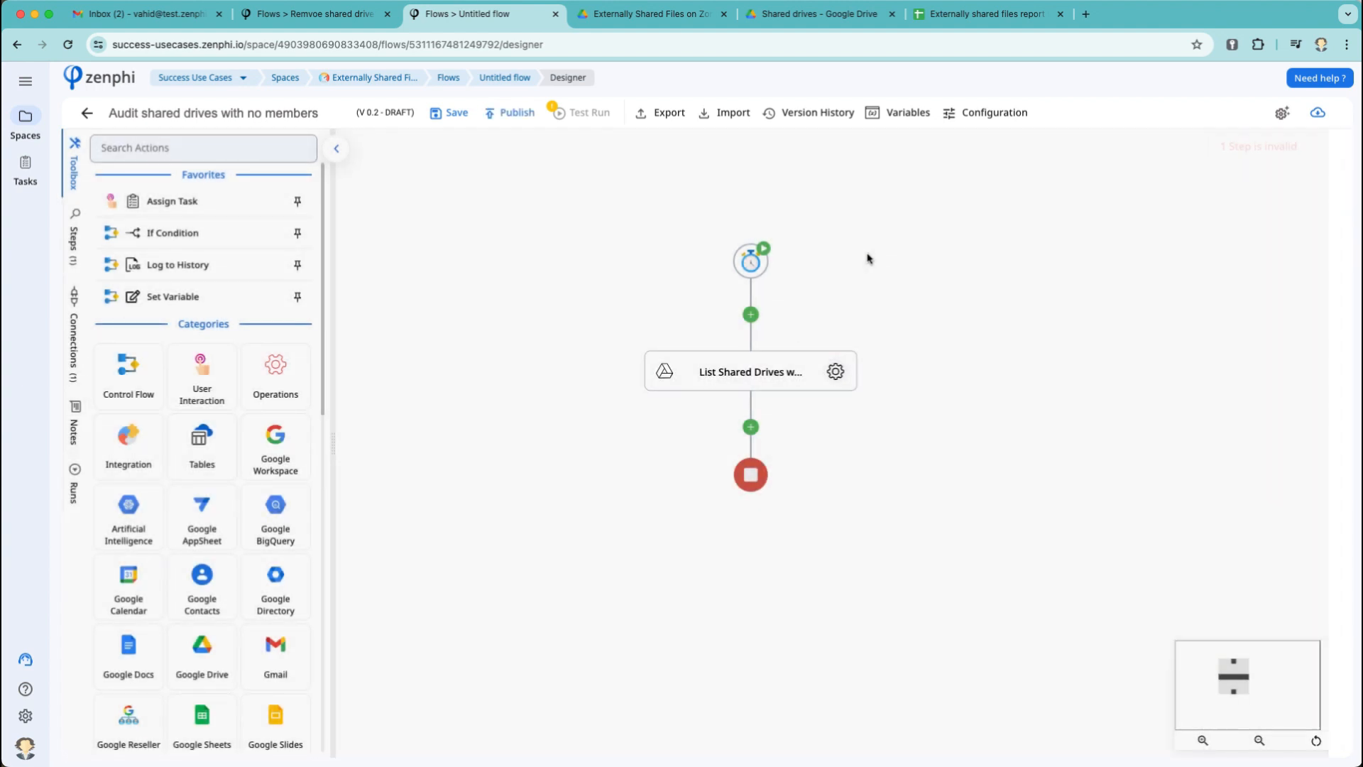
# Add a Log to History step that logs the Drives output, then save the draft.
pyautogui.click(752, 426)
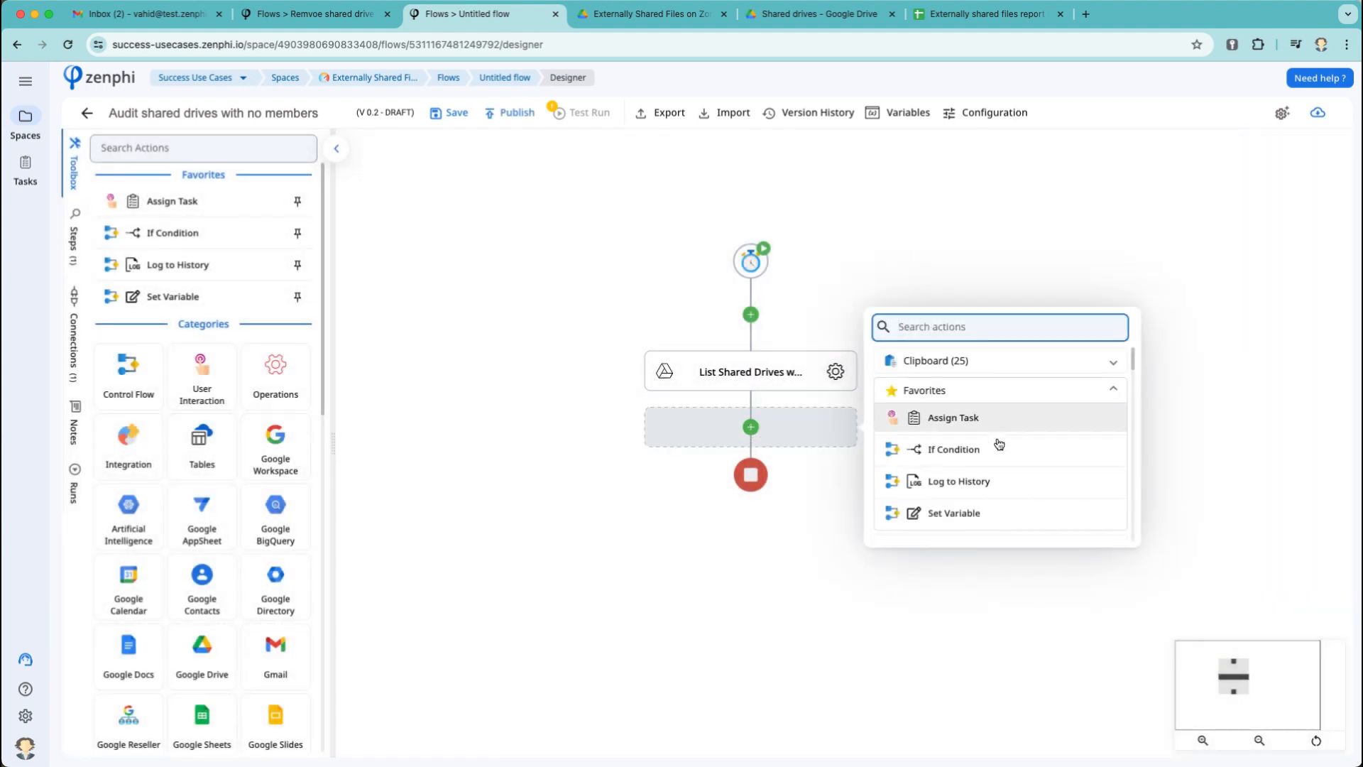
pyautogui.click(999, 484)
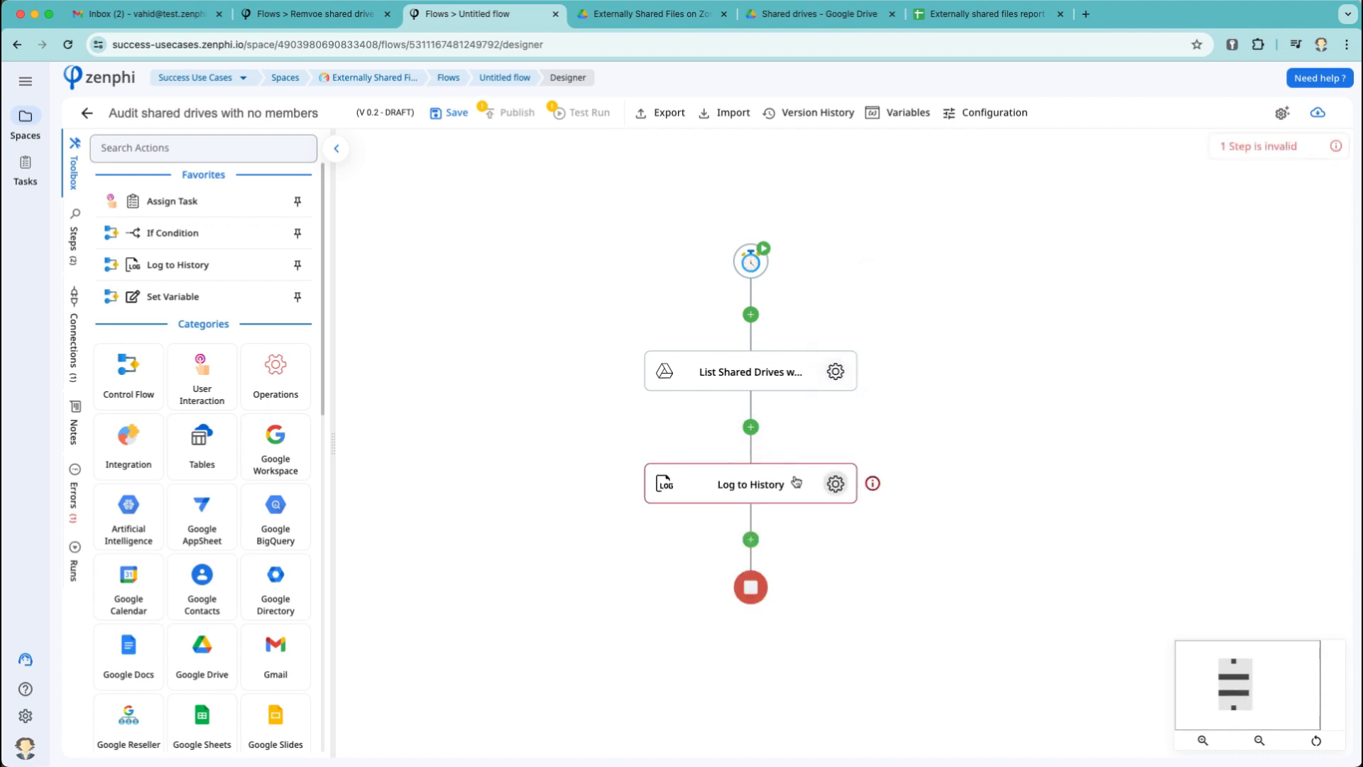
pyautogui.click(836, 483)
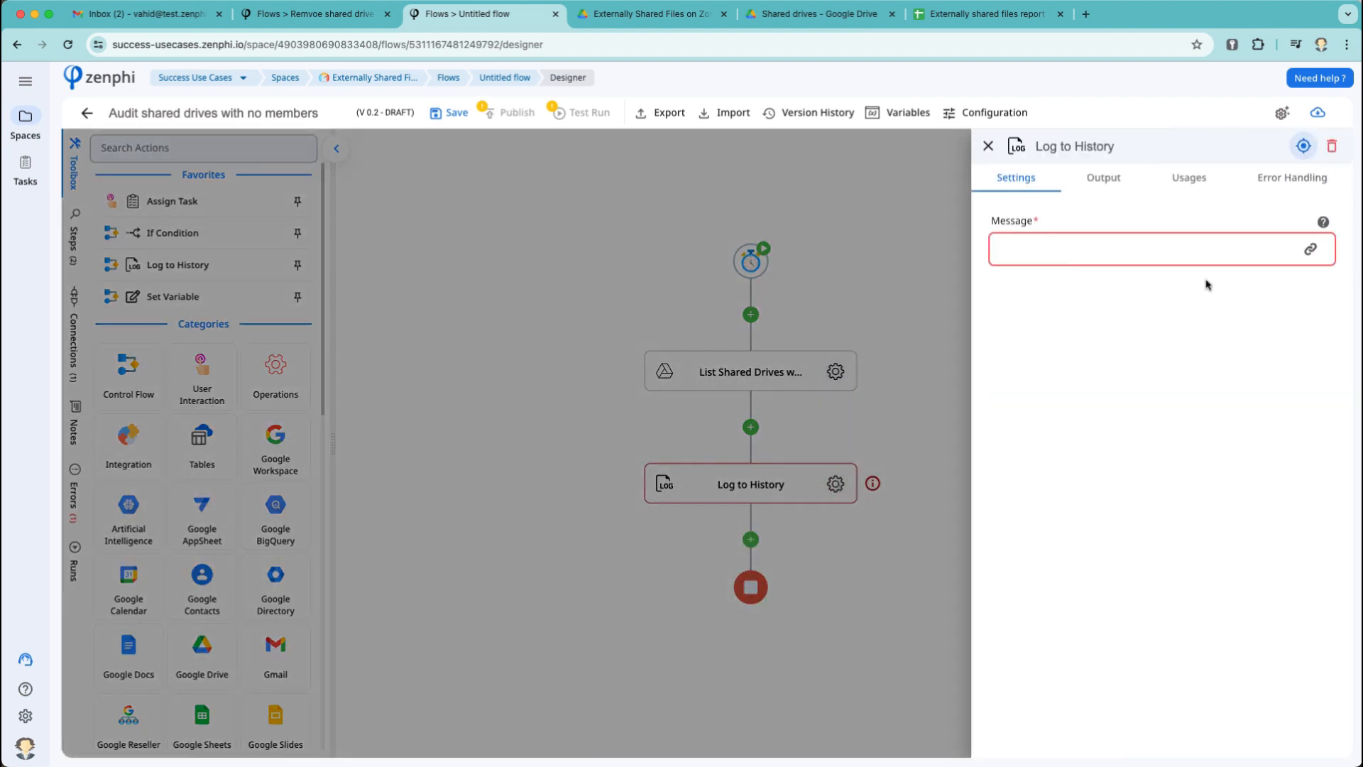
pyautogui.click(1322, 250)
pyautogui.click(795, 237)
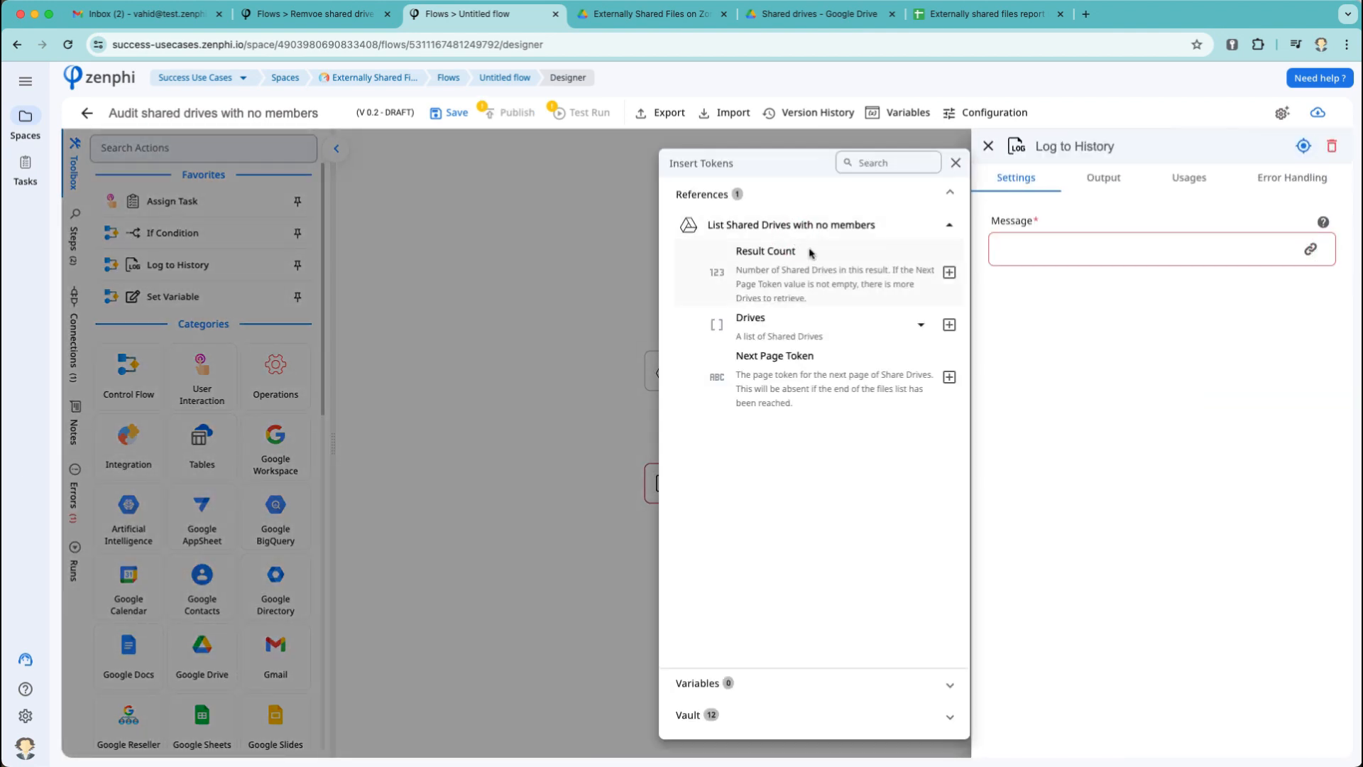
pyautogui.click(949, 325)
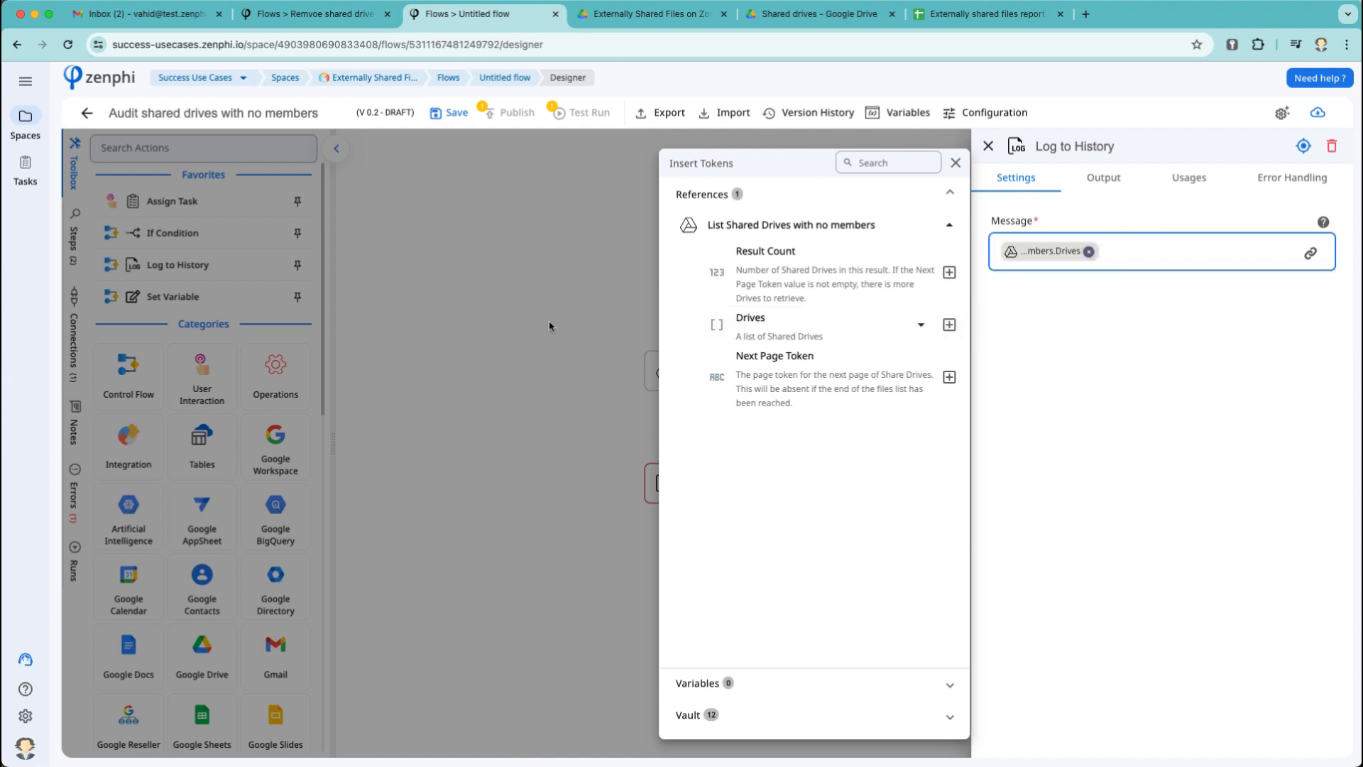
pyautogui.click(549, 326)
pyautogui.click(514, 235)
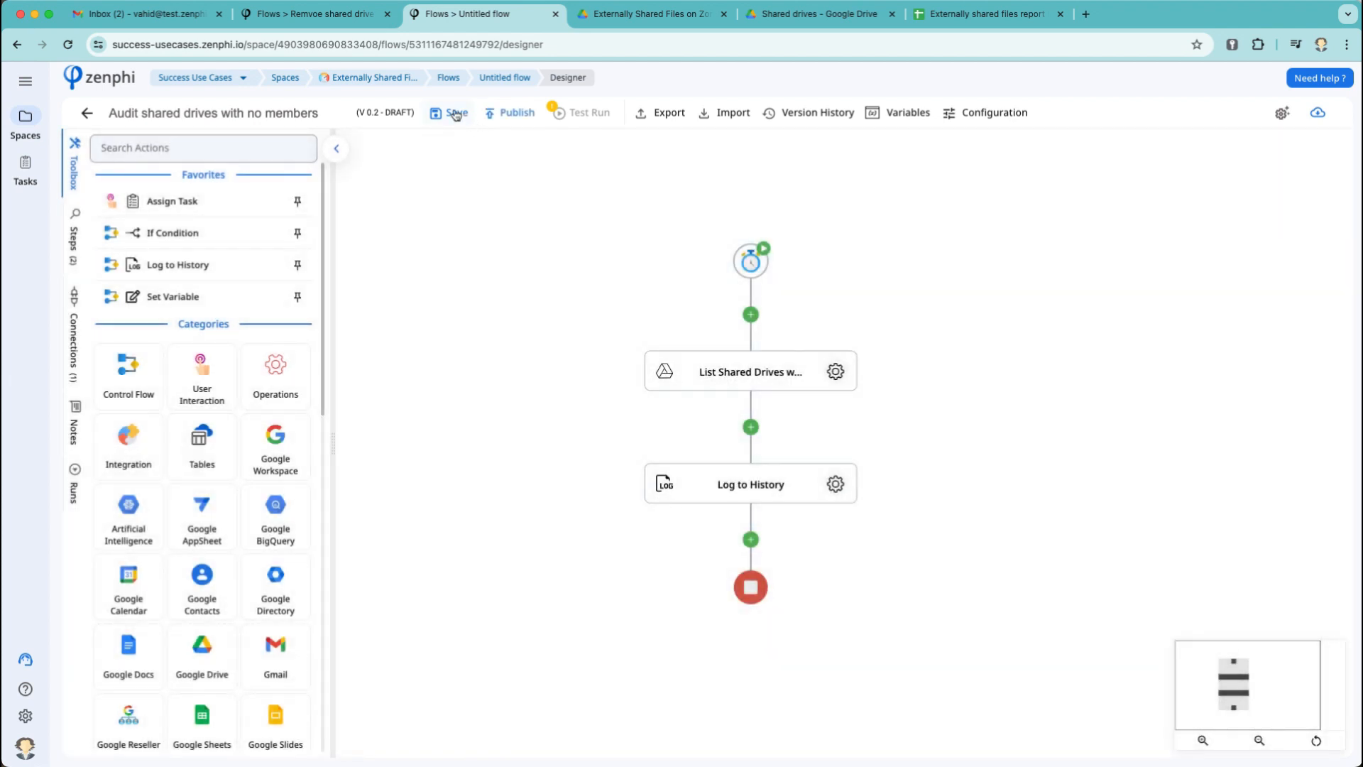
pyautogui.click(453, 114)
# Start a new test run of the flow.
pyautogui.click(583, 116)
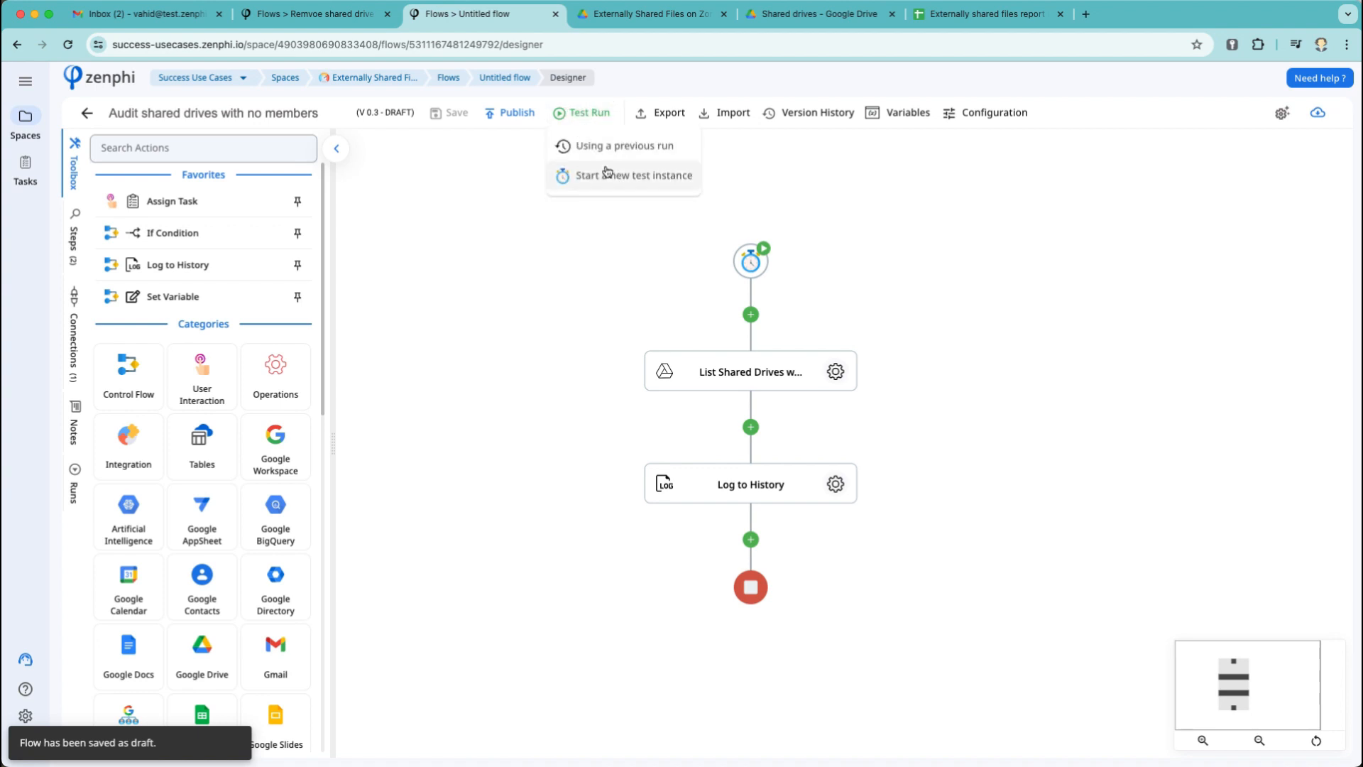
pyautogui.click(625, 175)
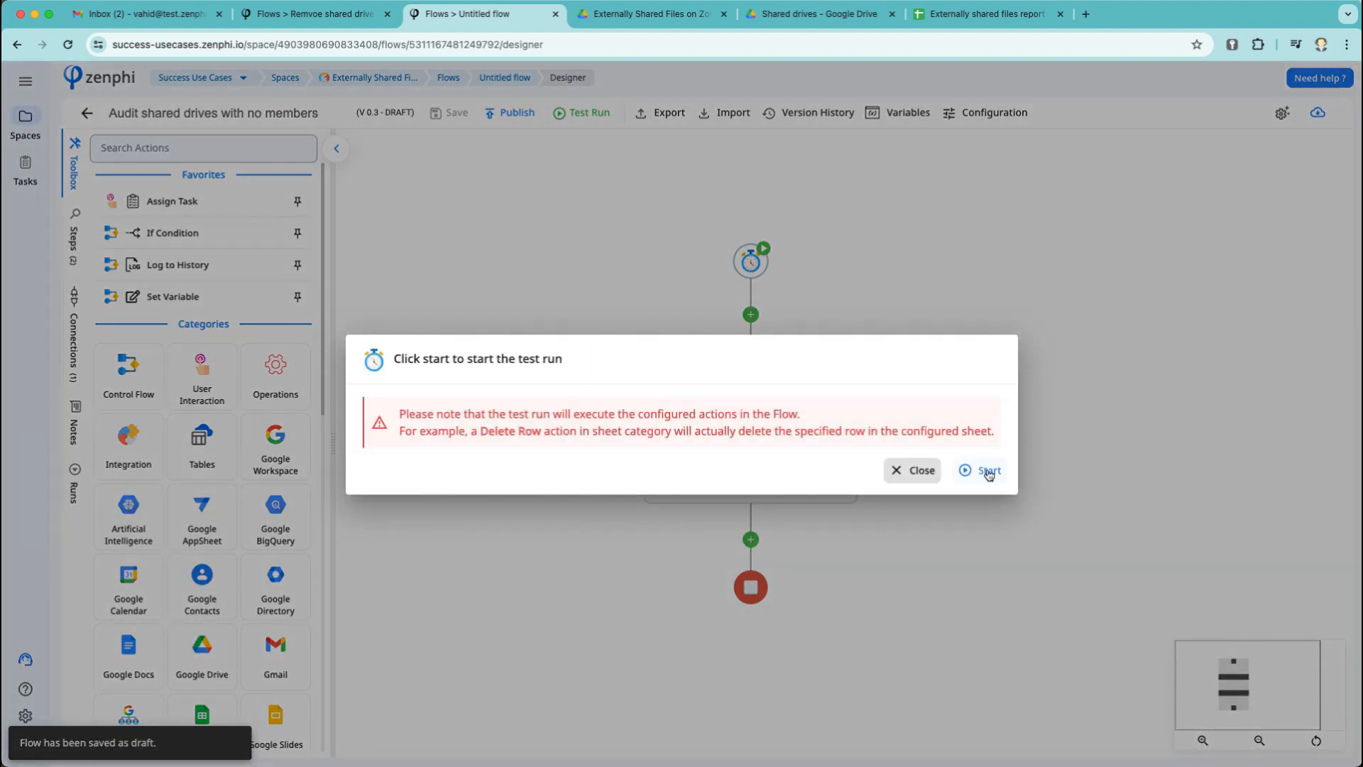
pyautogui.click(988, 473)
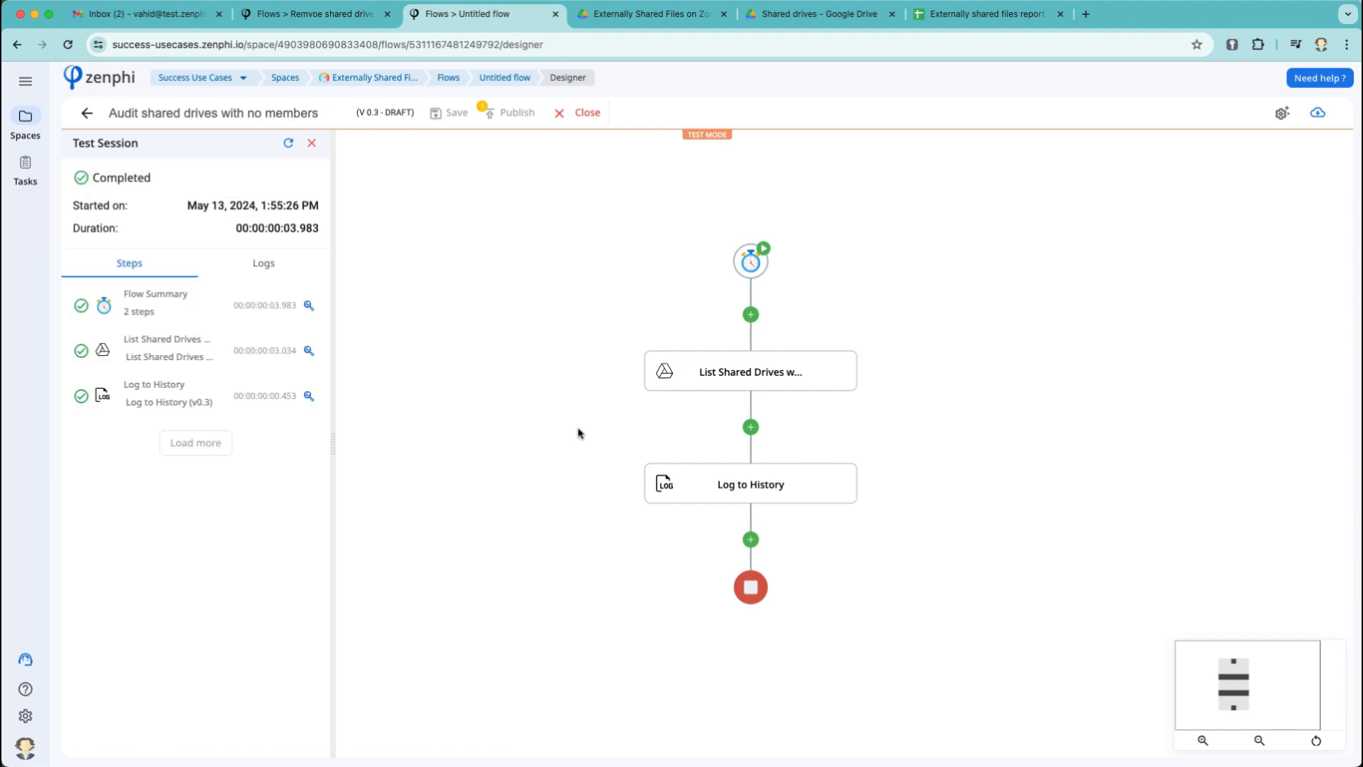
# Inspect the test log, highlighting the drive name 'Demo Zombie Drive'.
pyautogui.click(272, 264)
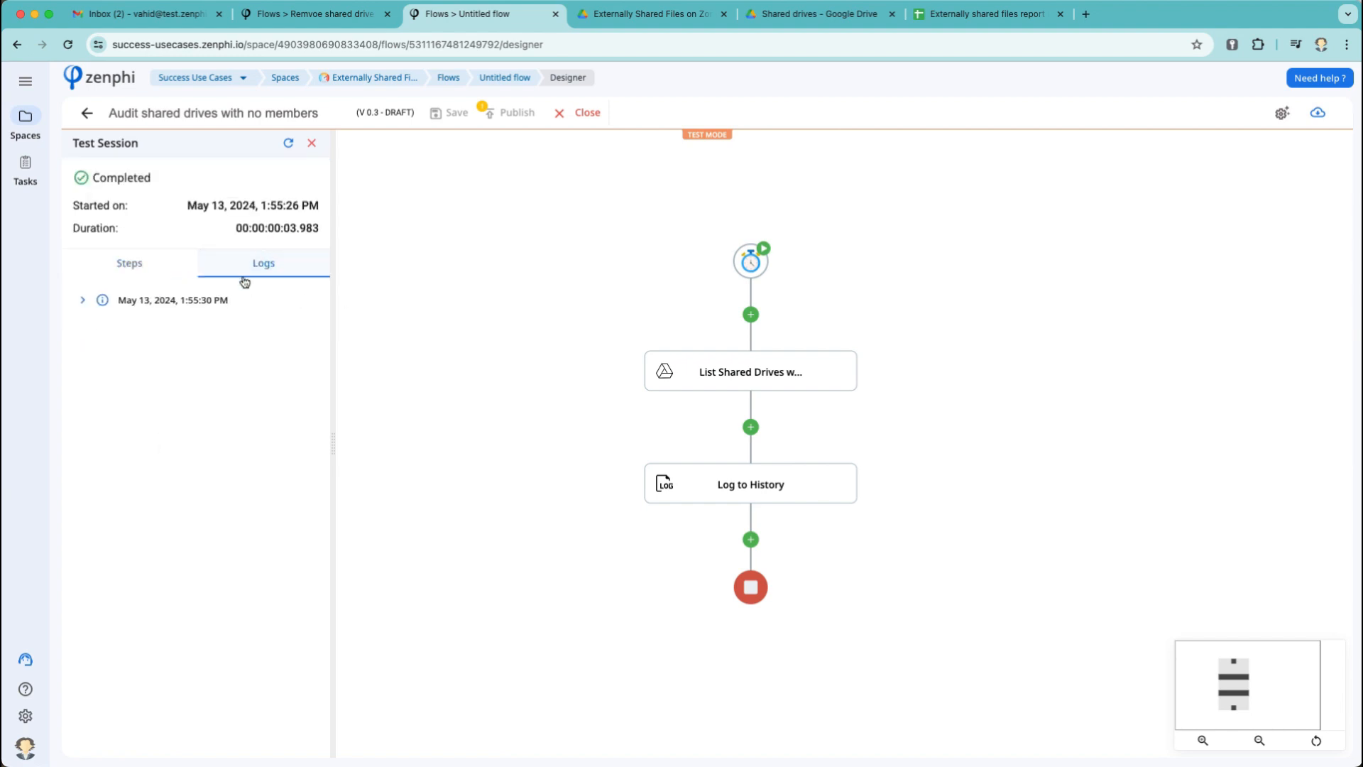
pyautogui.click(216, 299)
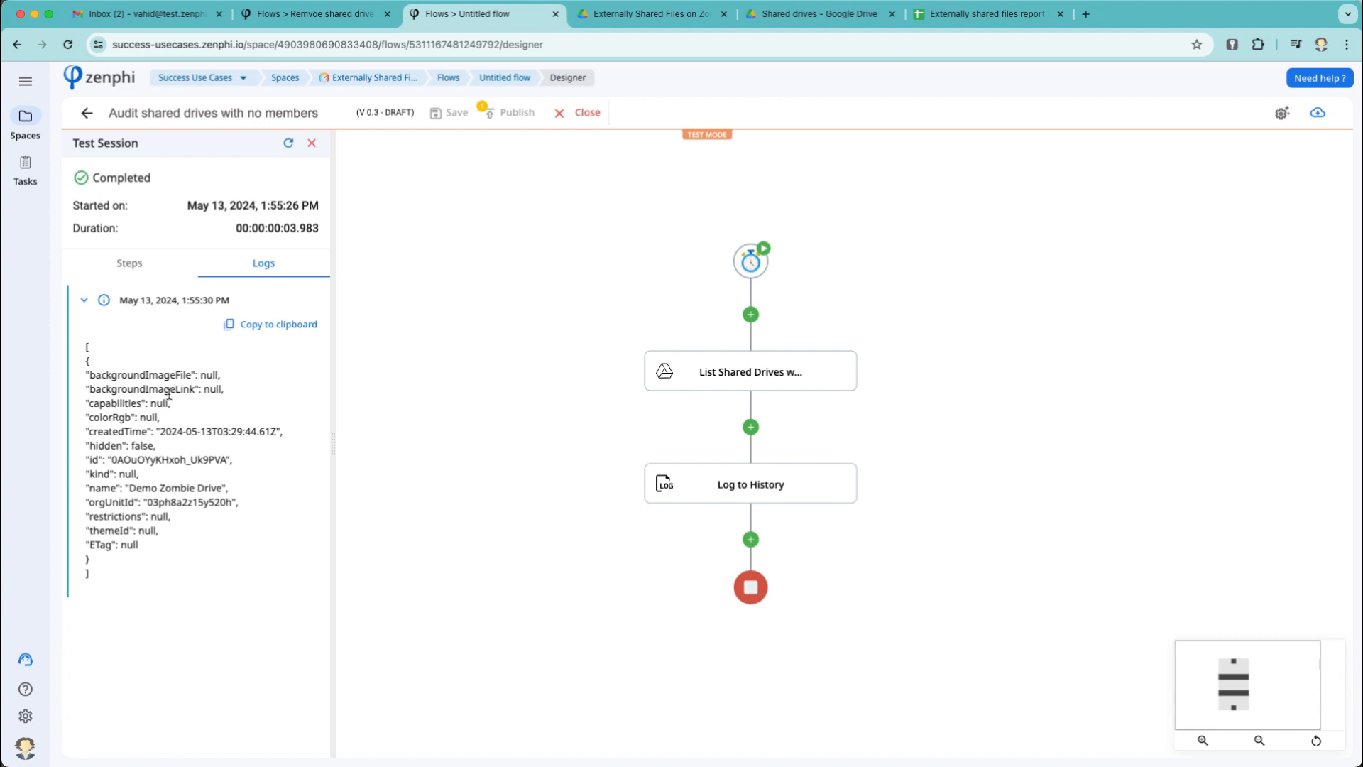
pyautogui.tripleClick(158, 488)
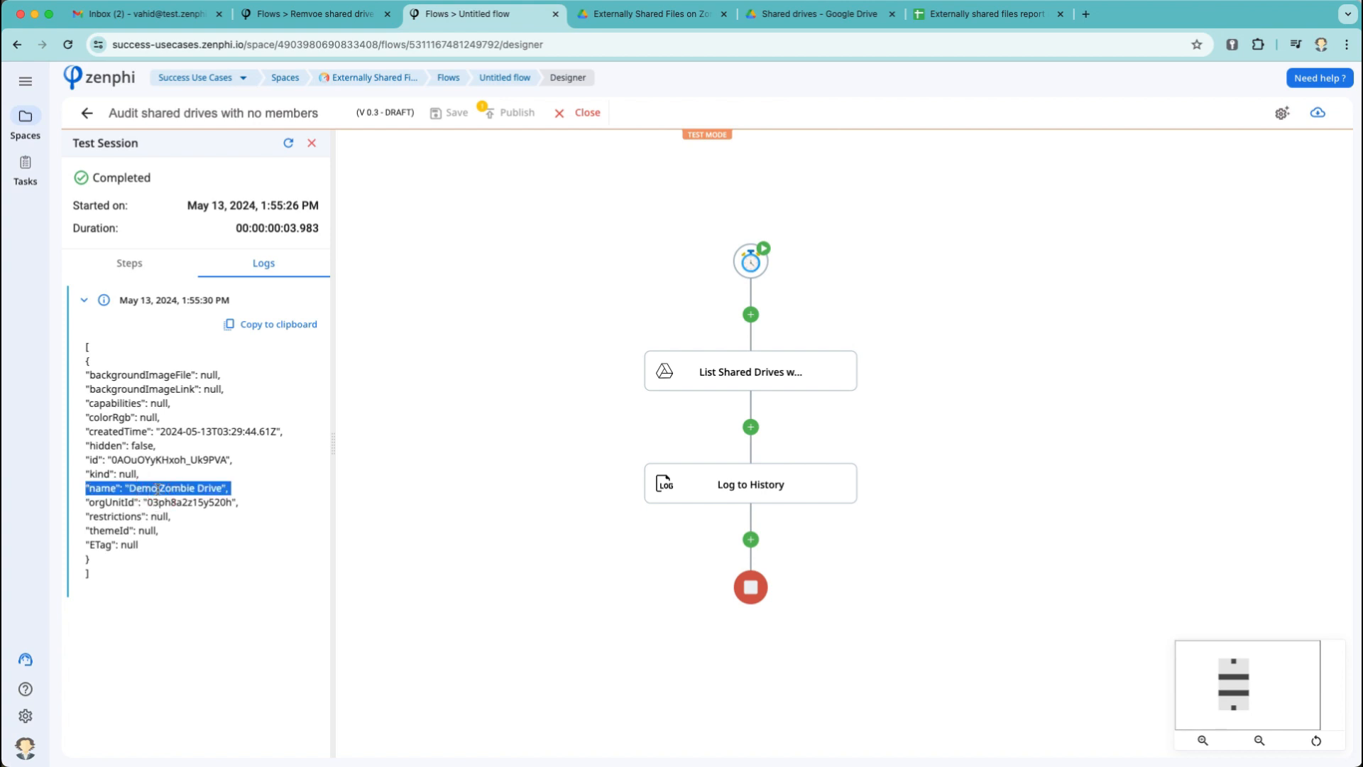
pyautogui.click(157, 488)
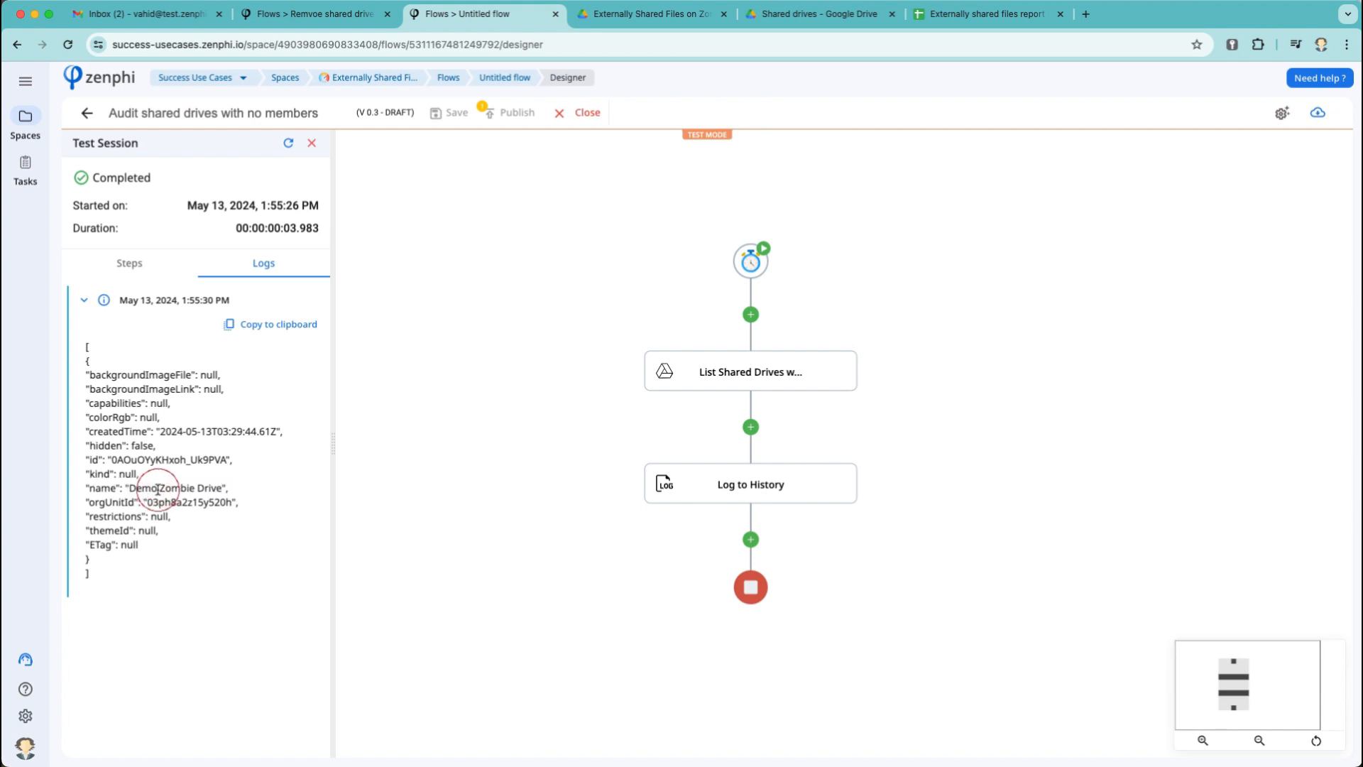
# Close the test results, delete the Log to History step, and open the action picker below List Shared Drives.
pyautogui.click(312, 142)
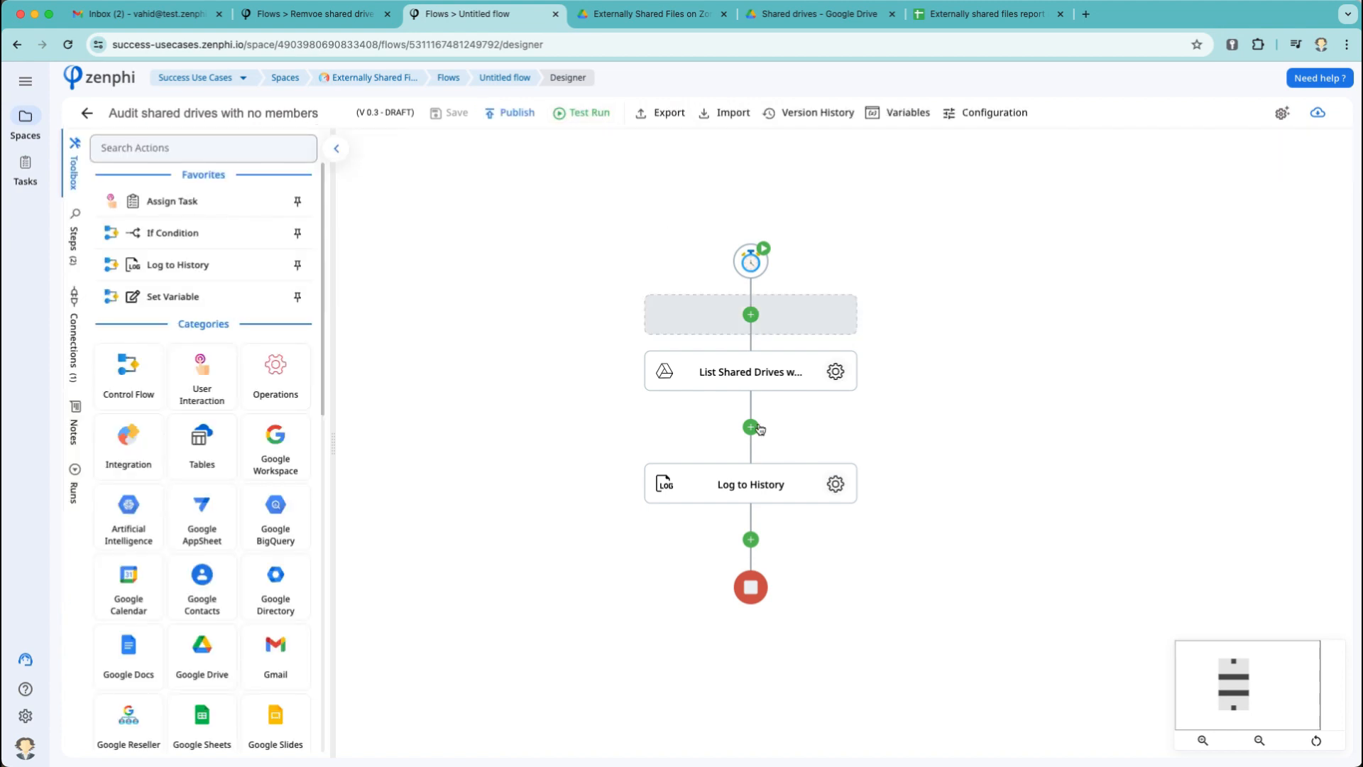
pyautogui.rightClick(796, 476)
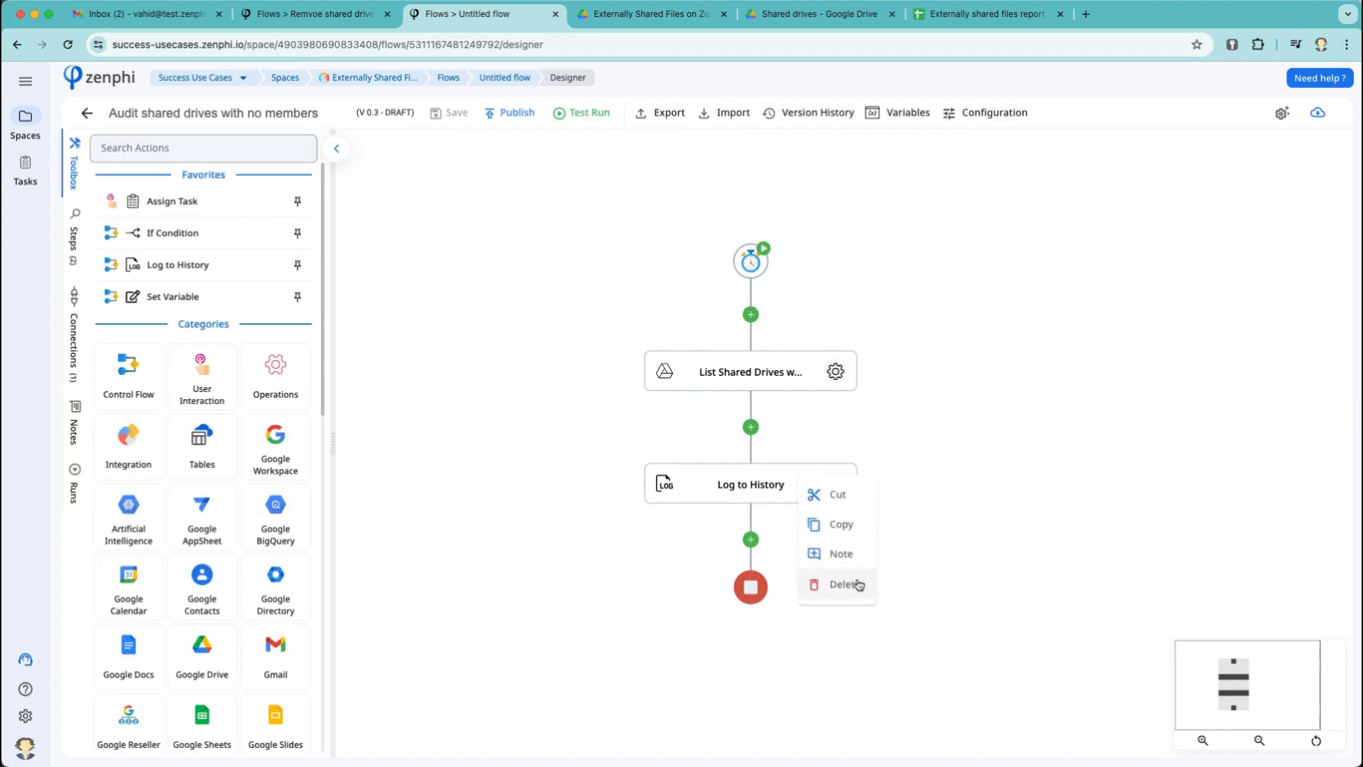
pyautogui.click(844, 585)
pyautogui.click(1032, 459)
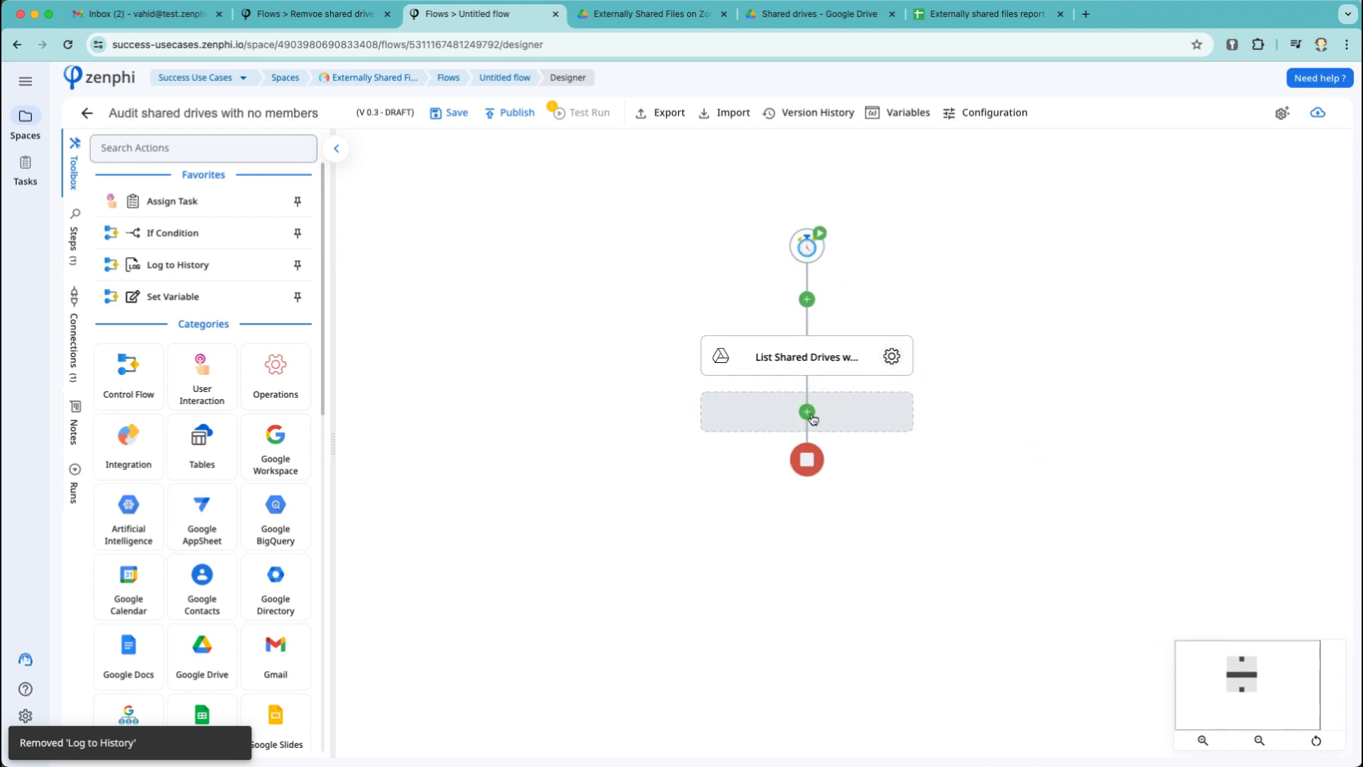
pyautogui.click(811, 415)
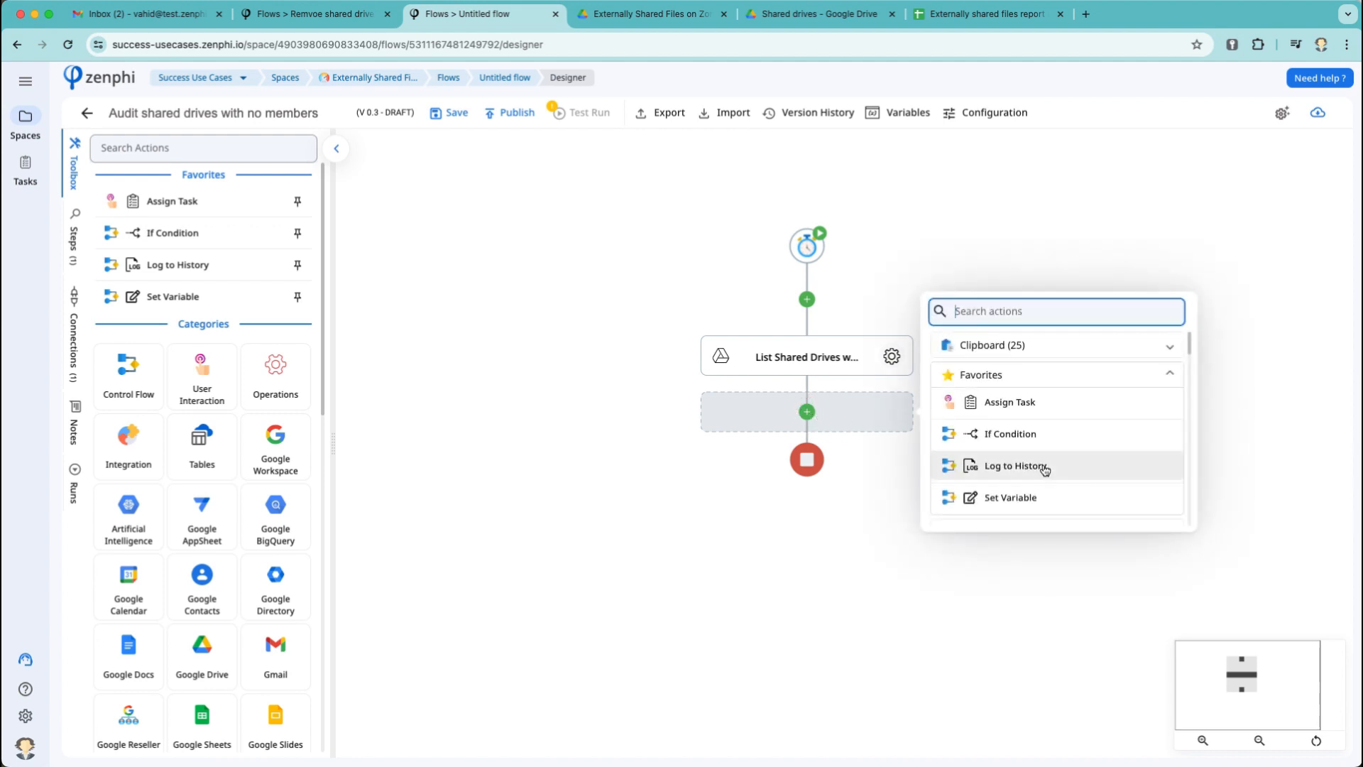
pyautogui.scroll(-1, 1045, 470)
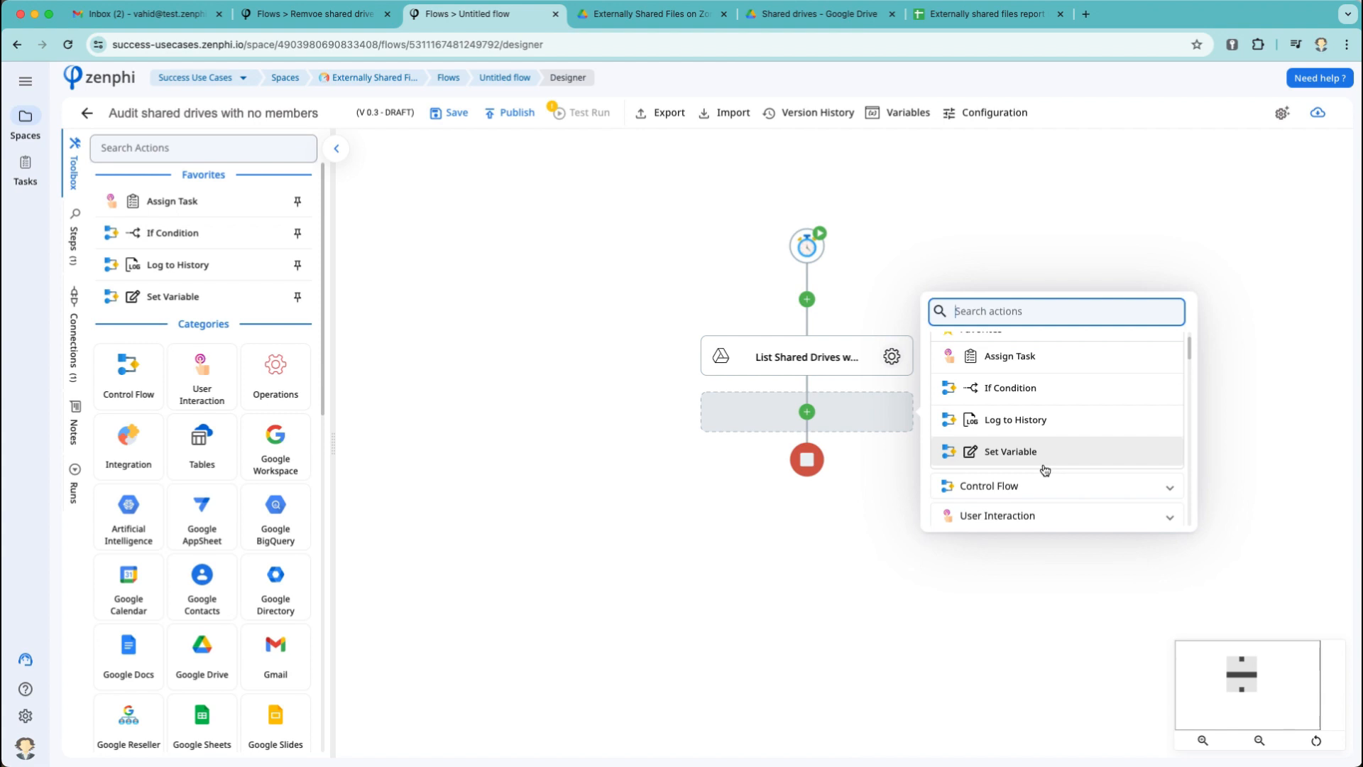
# Add a Foreach item loop whose collection is the Drives output of List Shared Drives.
pyautogui.write('forea')
pyautogui.click(1069, 353)
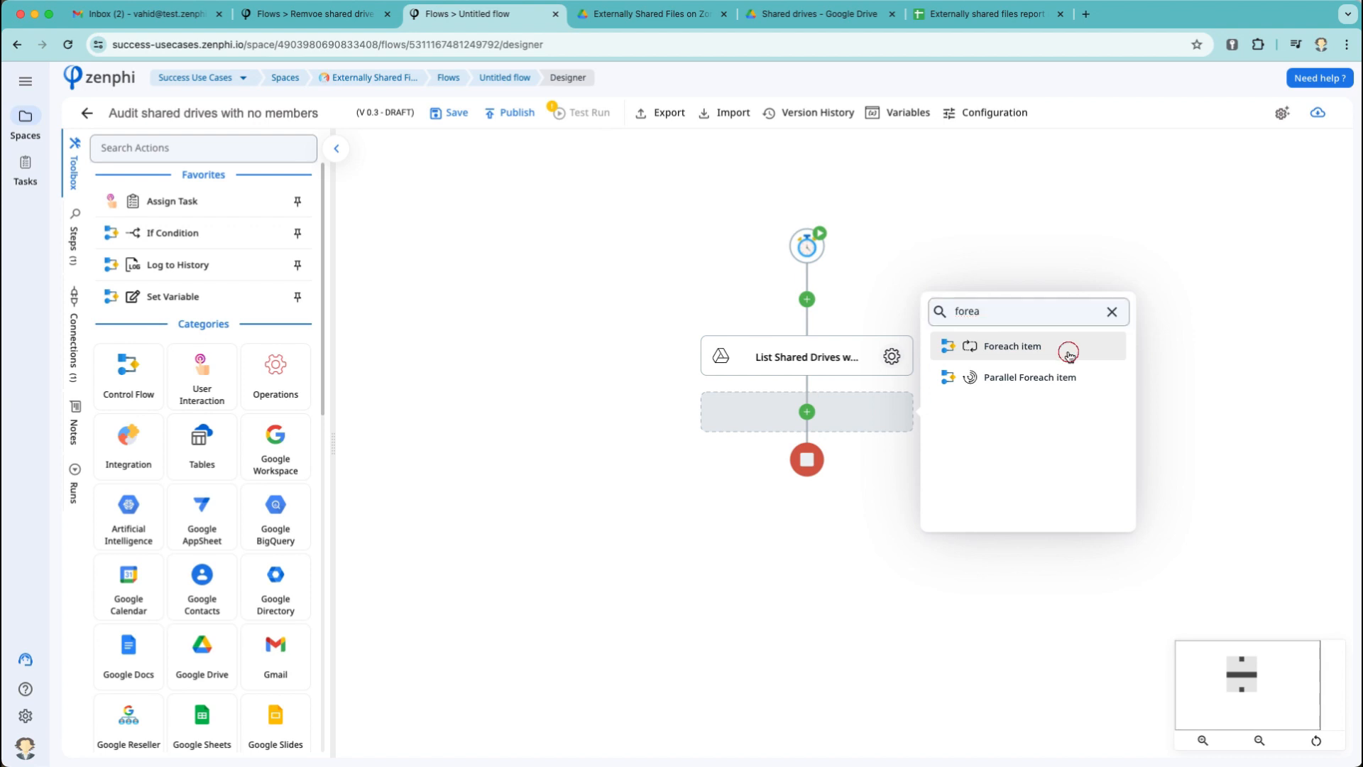
pyautogui.click(926, 468)
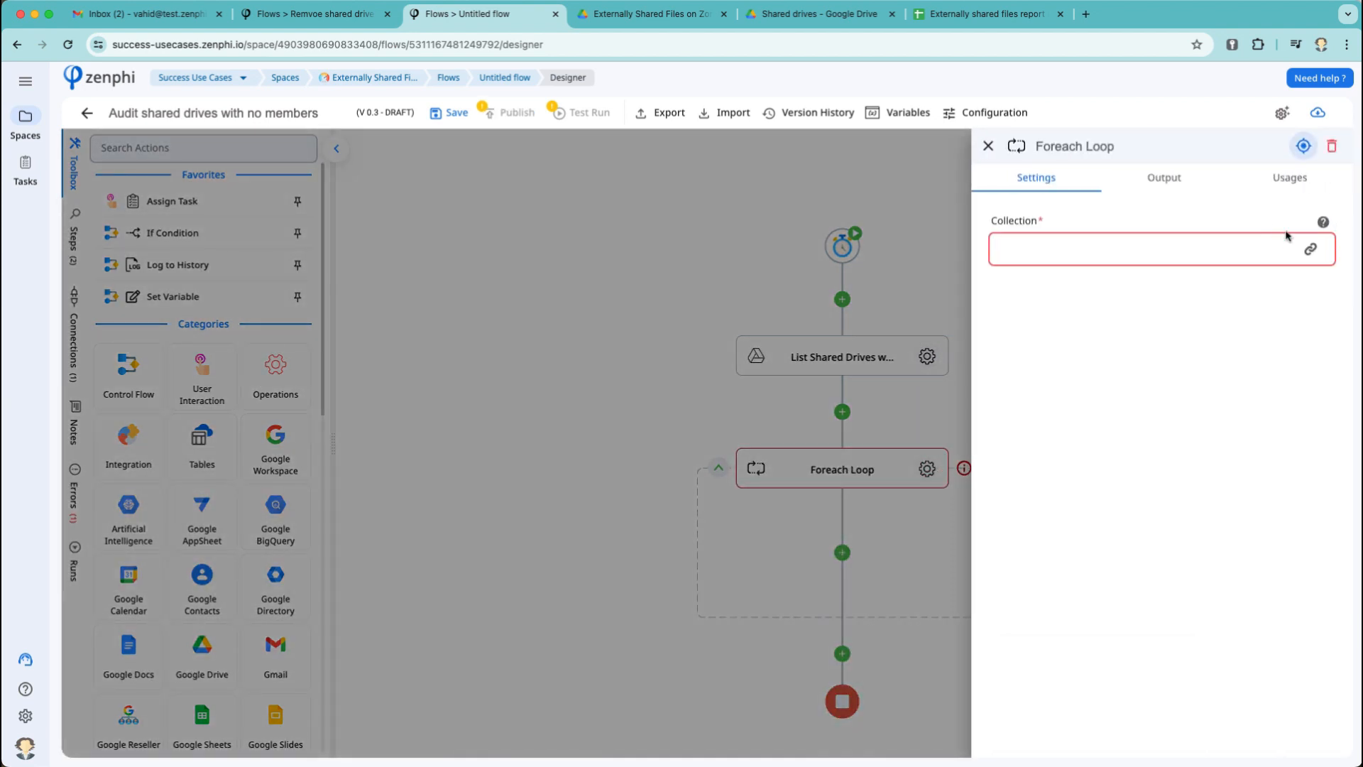
pyautogui.click(1310, 248)
pyautogui.click(875, 224)
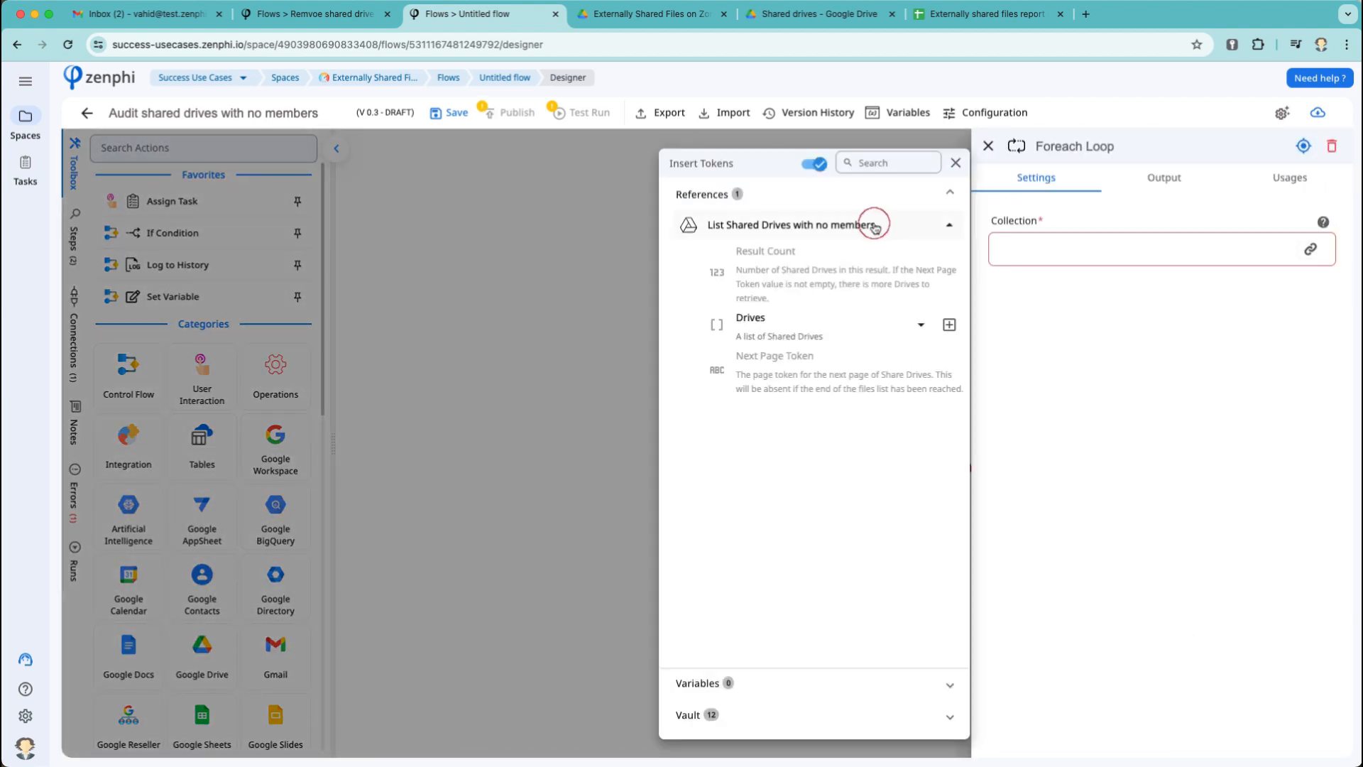
pyautogui.click(946, 324)
# Rename the loop step to 'Foreach Shared Drive'.
pyautogui.doubleClick(1102, 146)
pyautogui.tripleClick(1108, 146)
pyautogui.doubleClick(1109, 145)
pyautogui.write('driv')
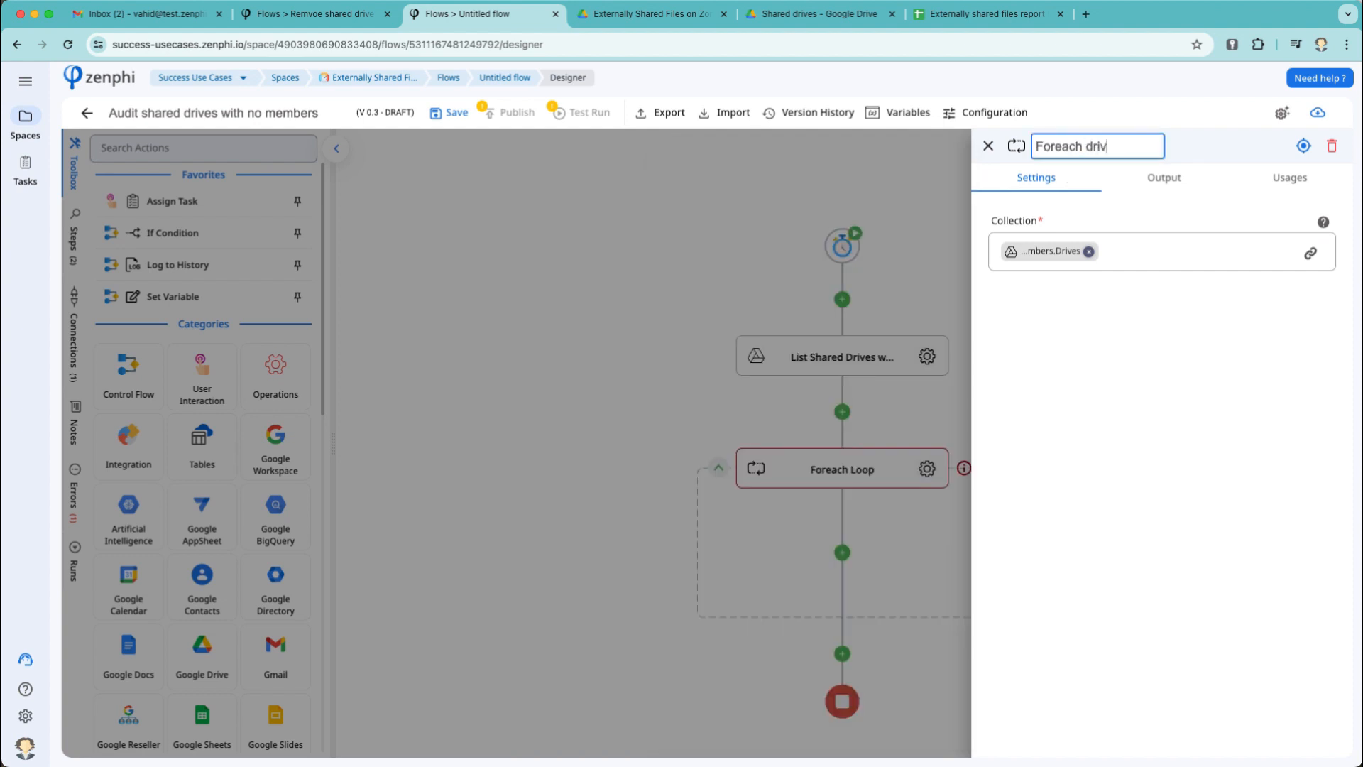
pyautogui.doubleClick(1090, 149)
pyautogui.write('Shared Drive')
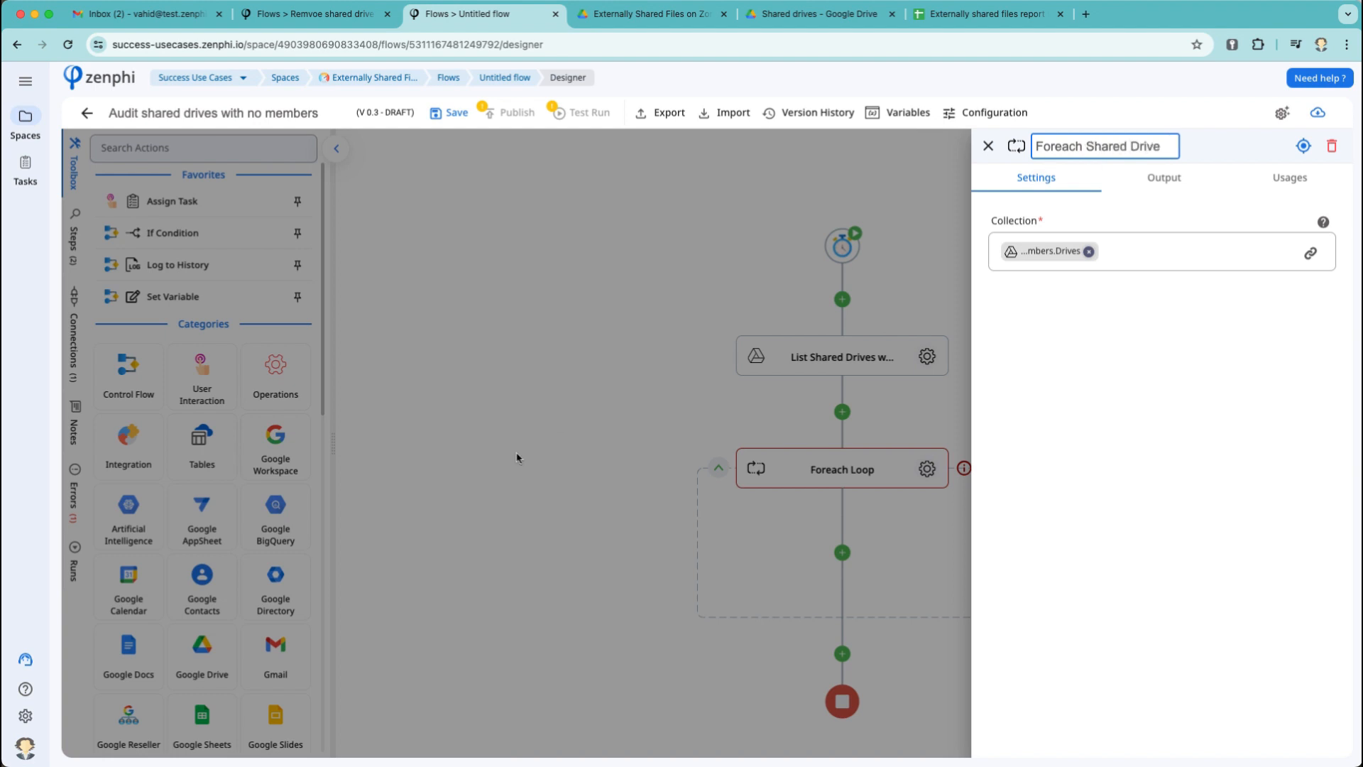
pyautogui.click(516, 457)
pyautogui.scroll(-3, 549, 458)
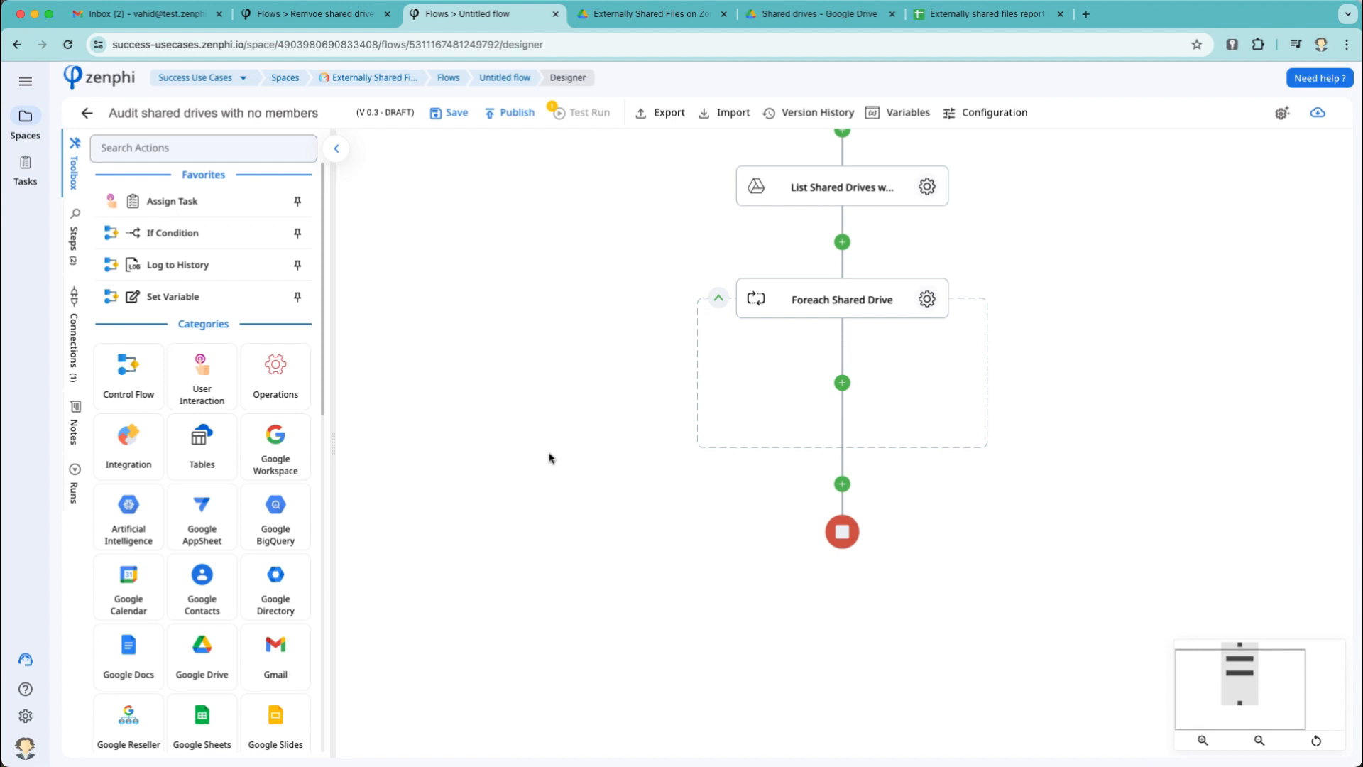
# Add a List User's Shared Files step inside the loop using the Google Workspace Administration connection.
pyautogui.click(832, 376)
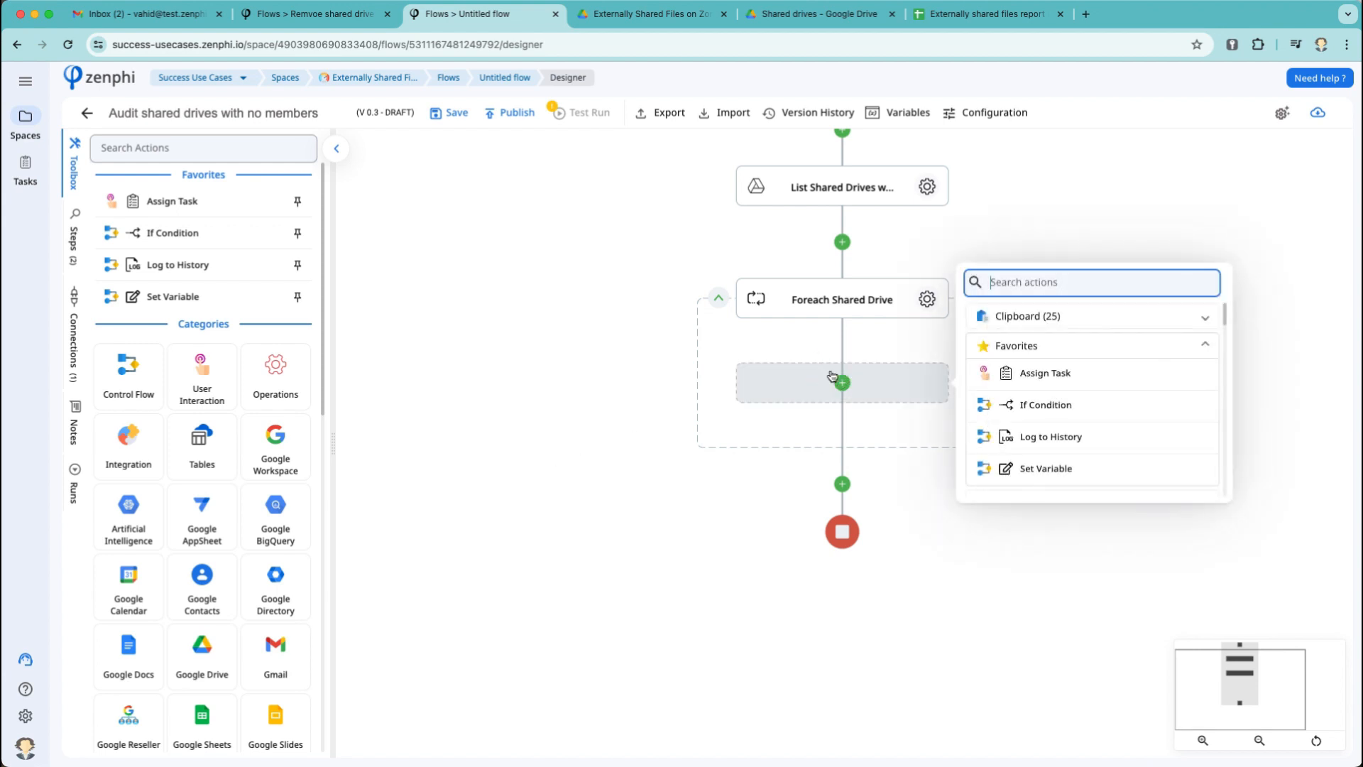
pyautogui.write('shared files')
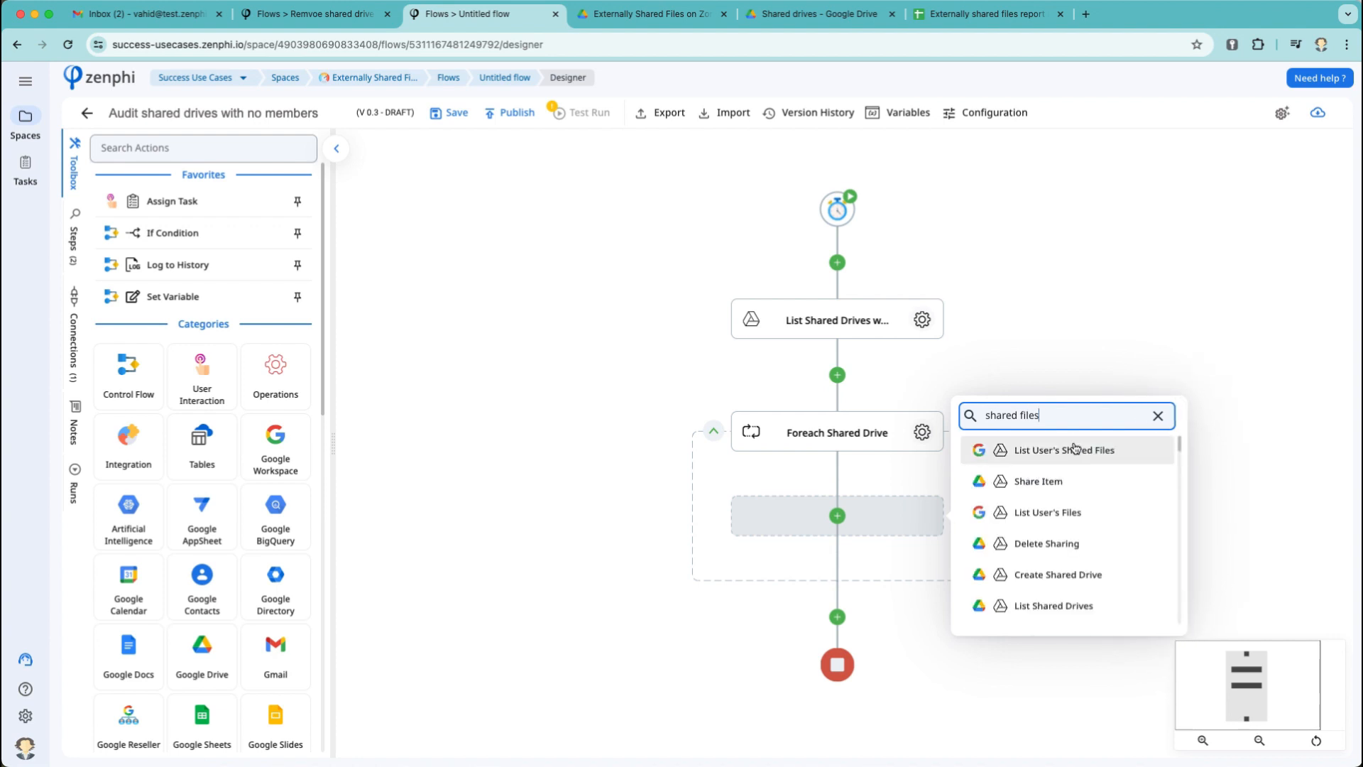
pyautogui.click(1074, 450)
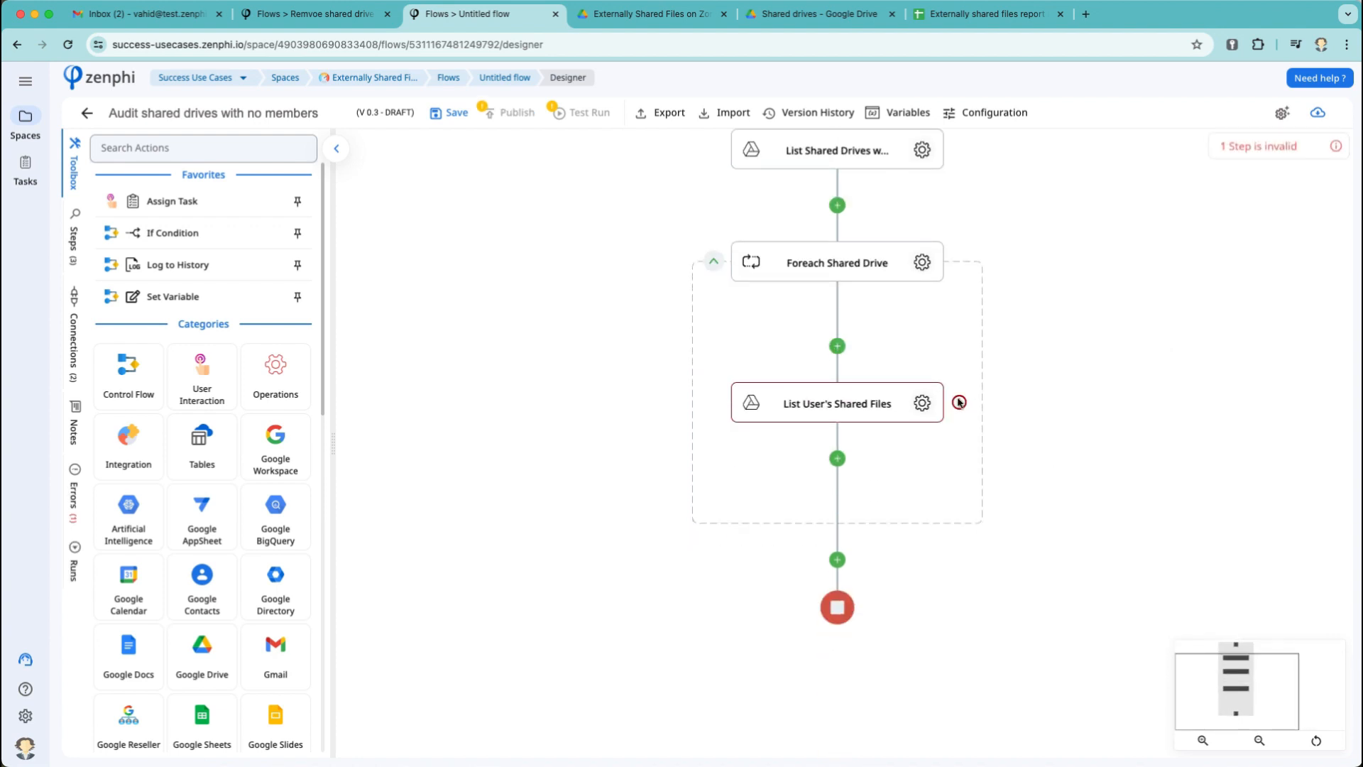
pyautogui.click(922, 404)
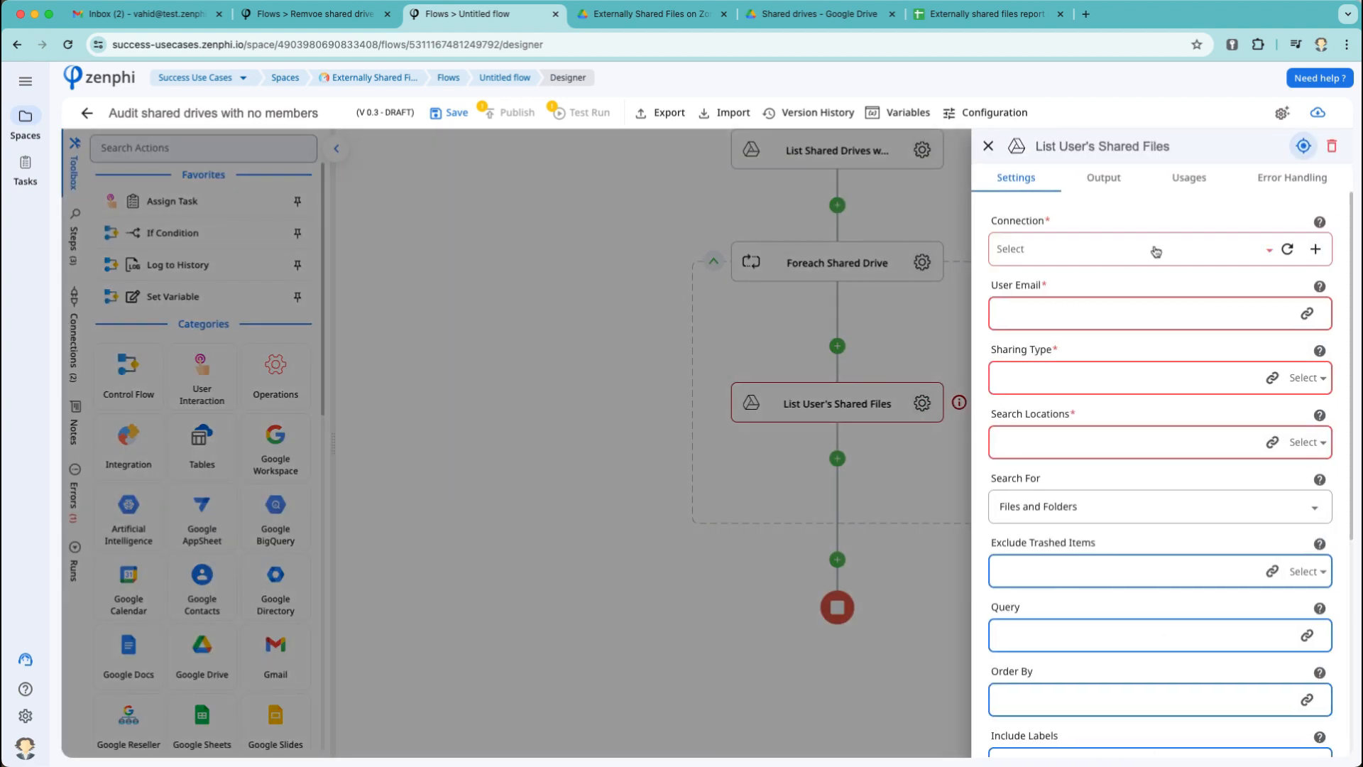
pyautogui.click(1156, 251)
pyautogui.moveTo(1129, 314)
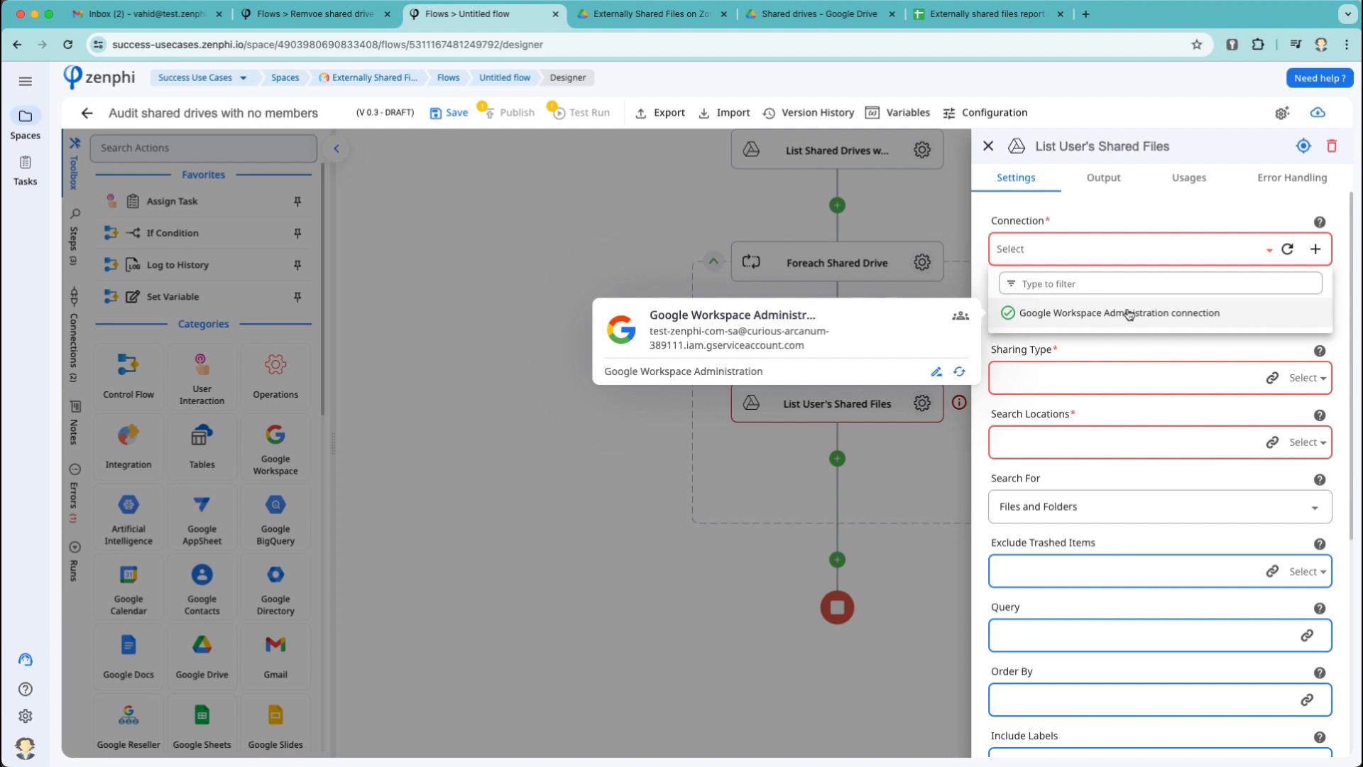
pyautogui.click(1128, 315)
pyautogui.scroll(-1, 1239, 437)
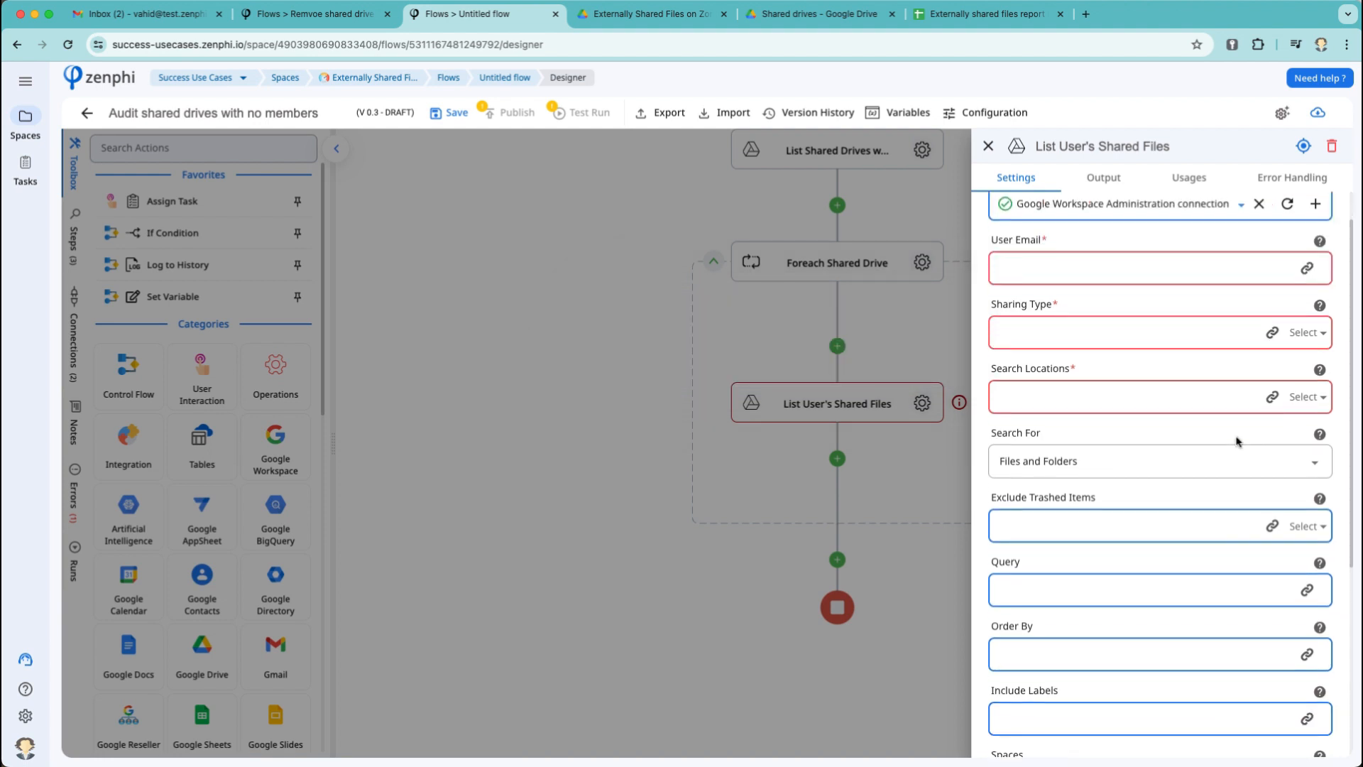
# Search within a shared drive, with Drive Id set to the current loop item's Id.
pyautogui.click(1322, 399)
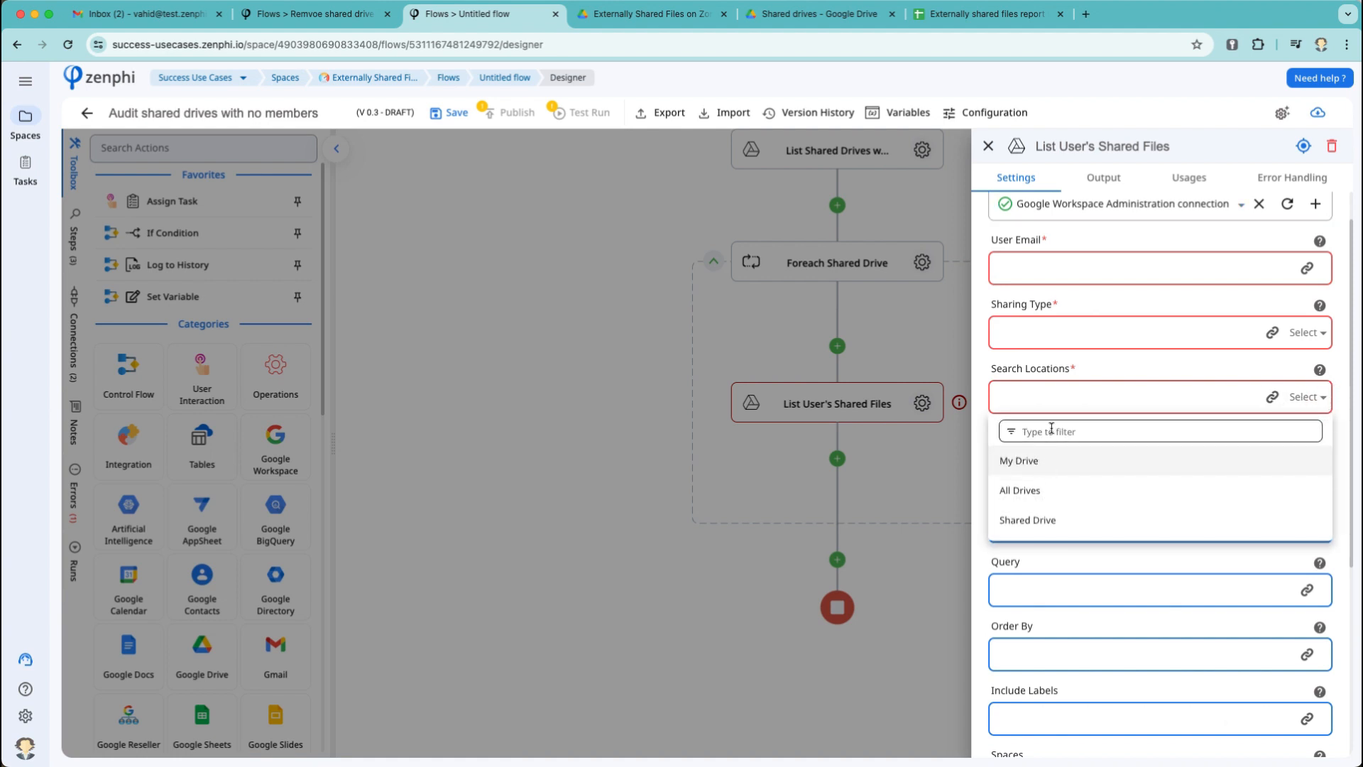
pyautogui.click(1052, 519)
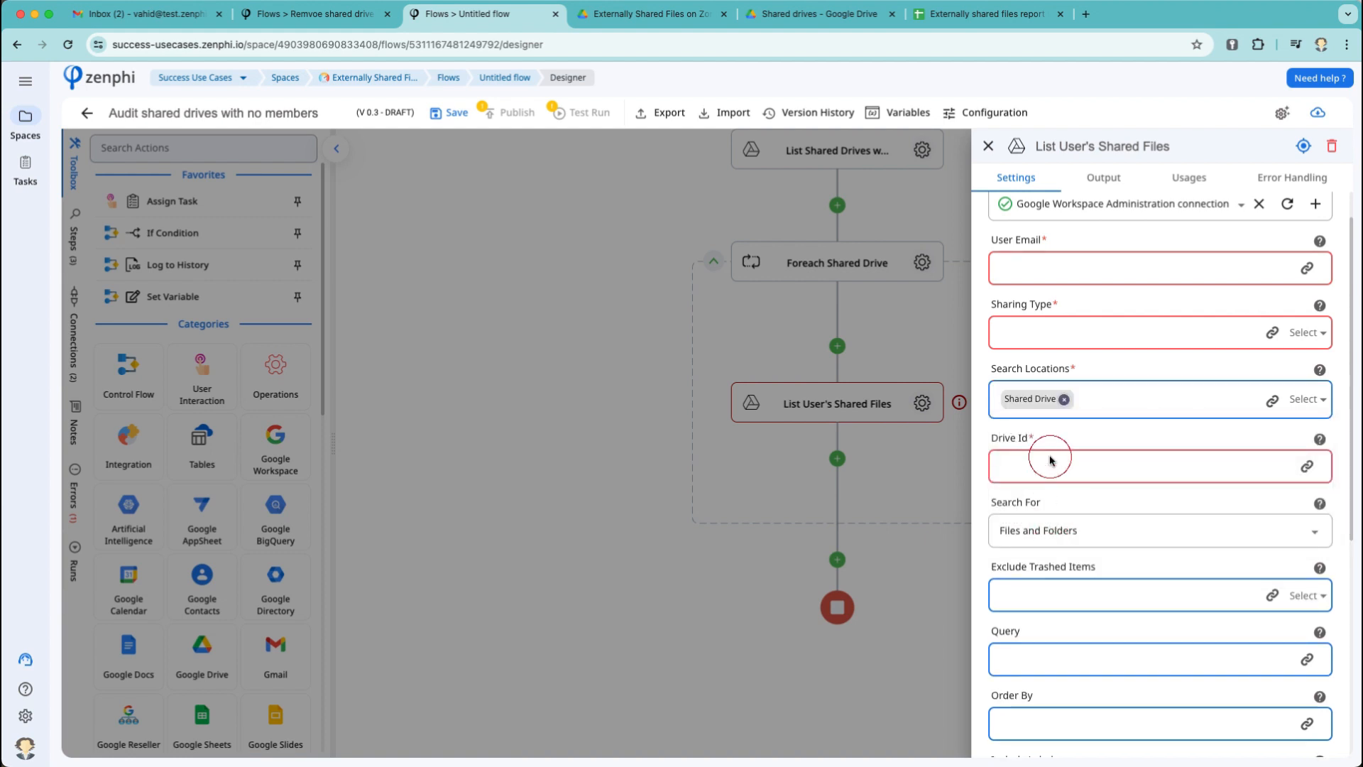
pyautogui.click(1154, 468)
pyautogui.click(1308, 467)
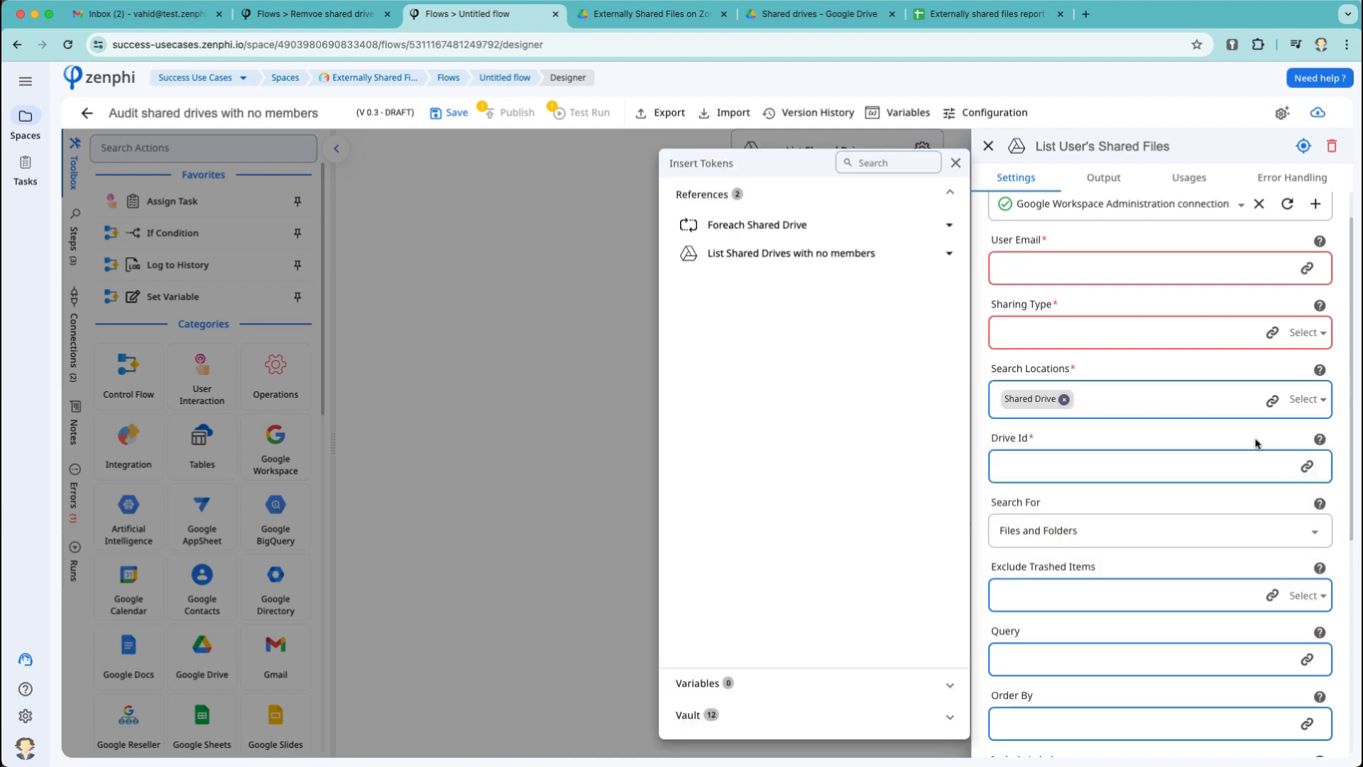
pyautogui.click(840, 230)
pyautogui.click(830, 272)
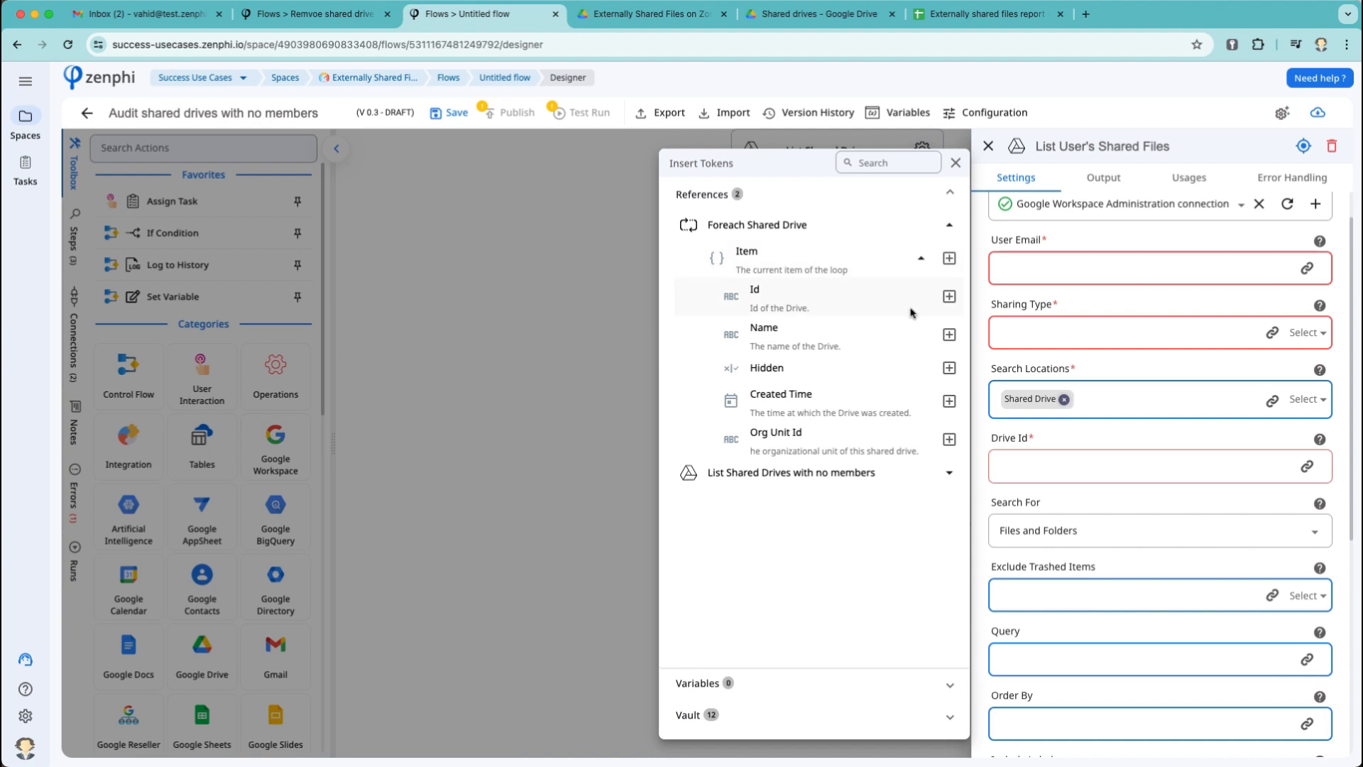
pyautogui.click(949, 296)
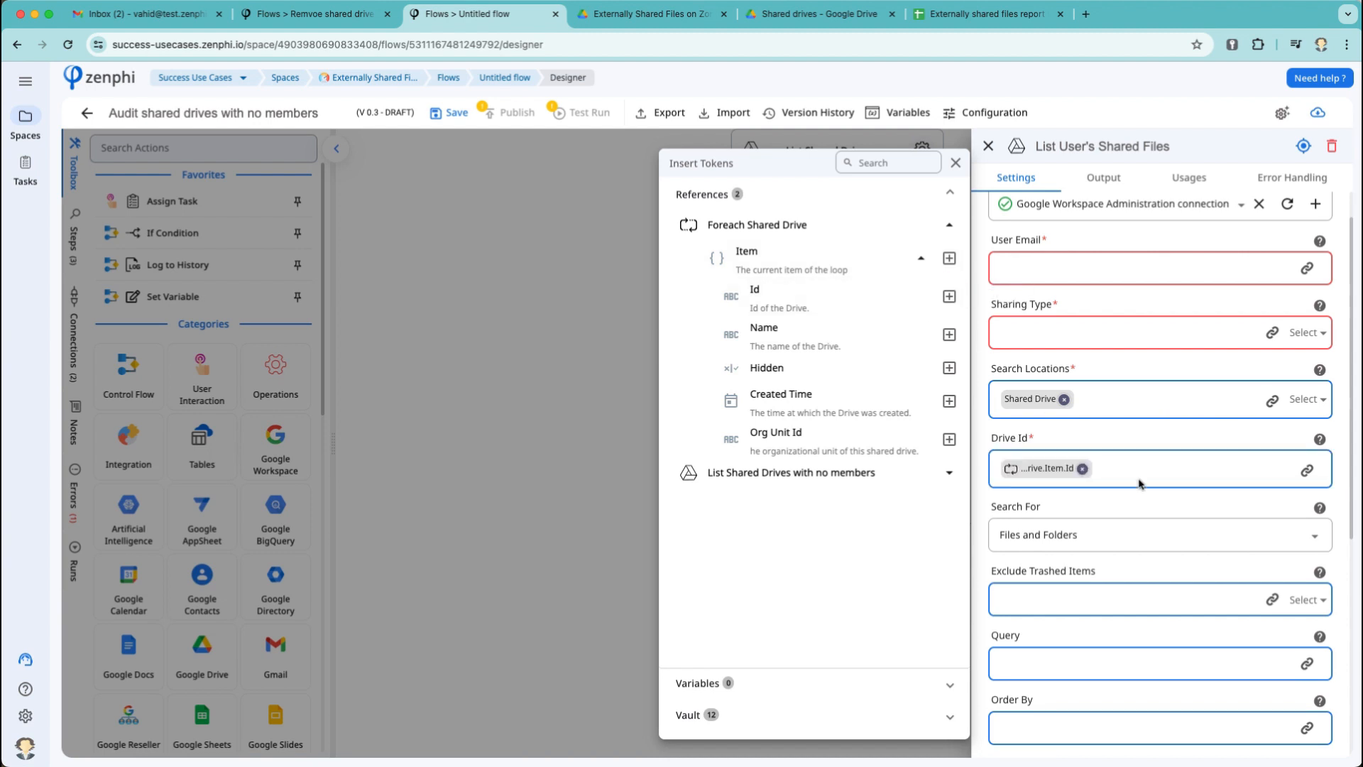
pyautogui.click(1172, 535)
# Search files only, exclude trashed items, and set sharing types to external email and link.
pyautogui.click(1172, 535)
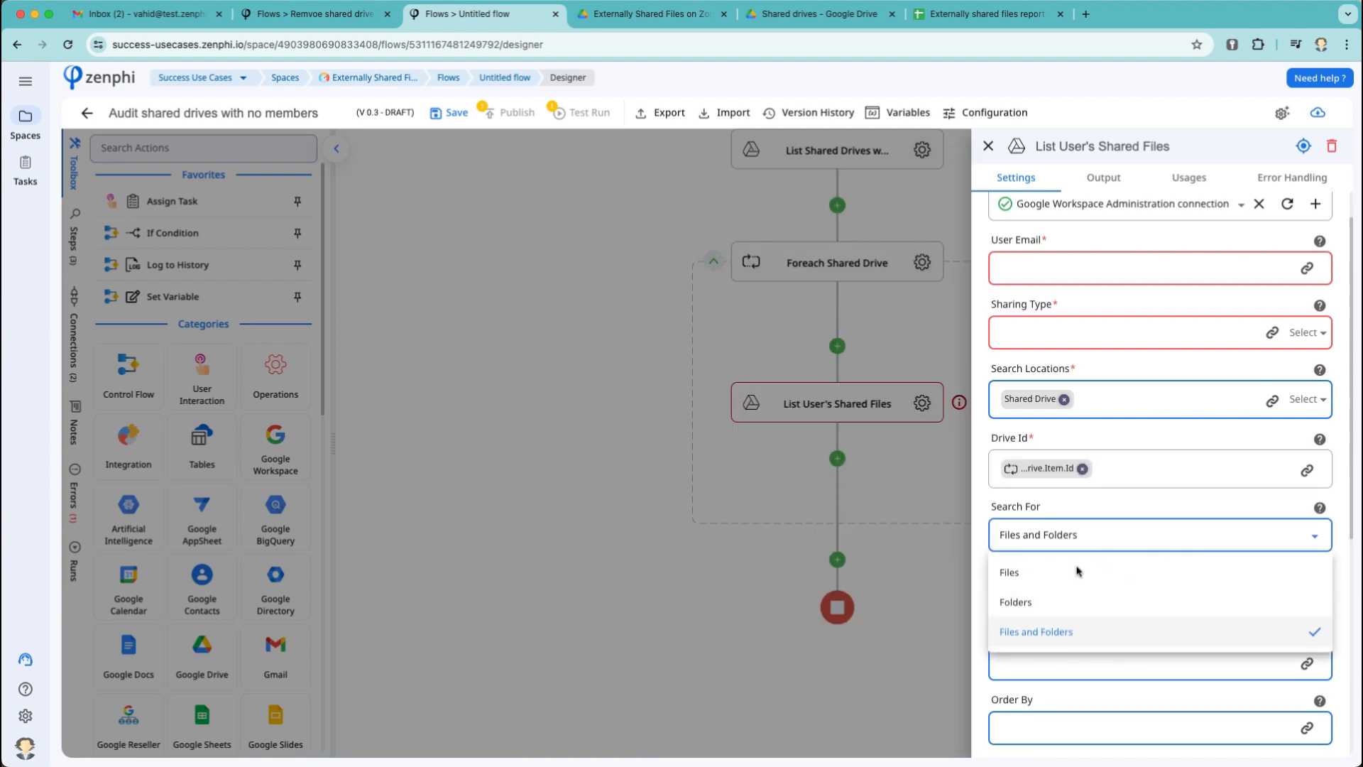
pyautogui.click(1052, 579)
pyautogui.click(1317, 605)
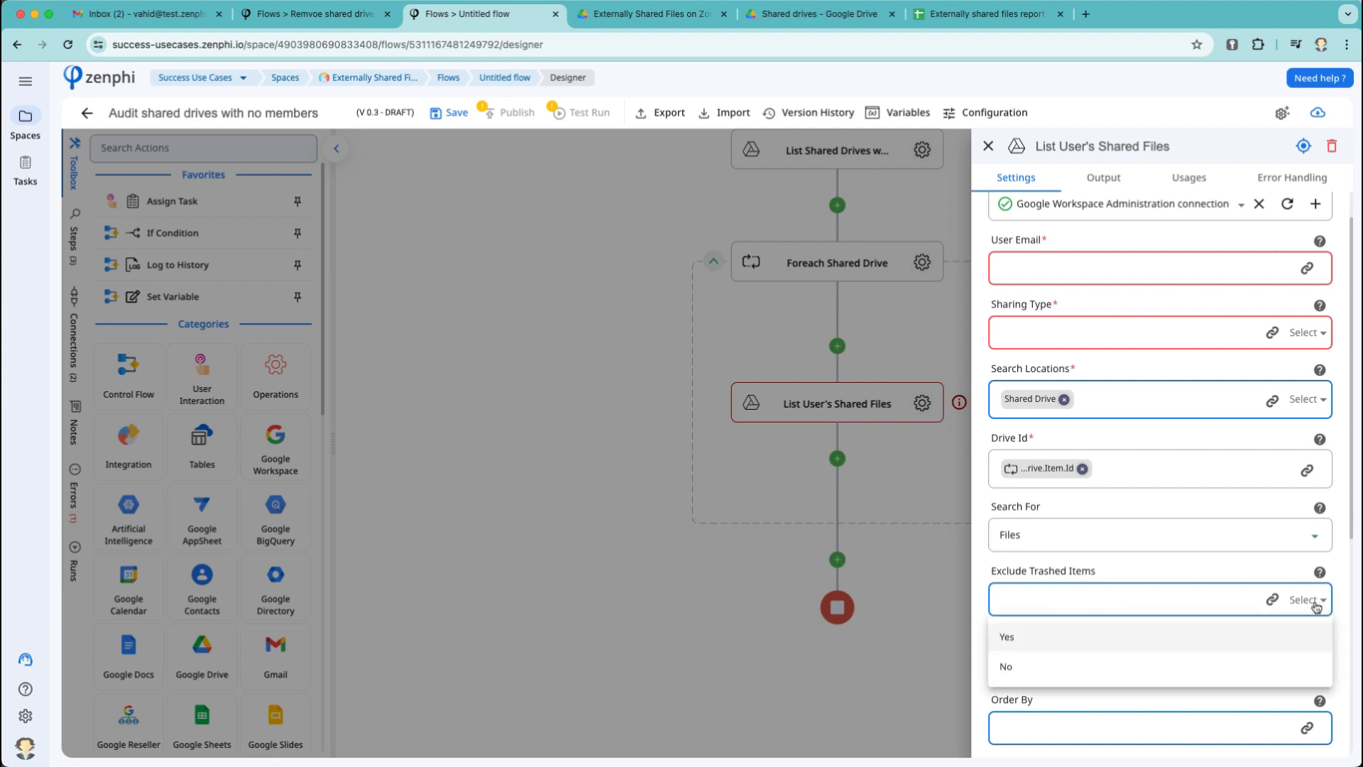
pyautogui.click(1078, 635)
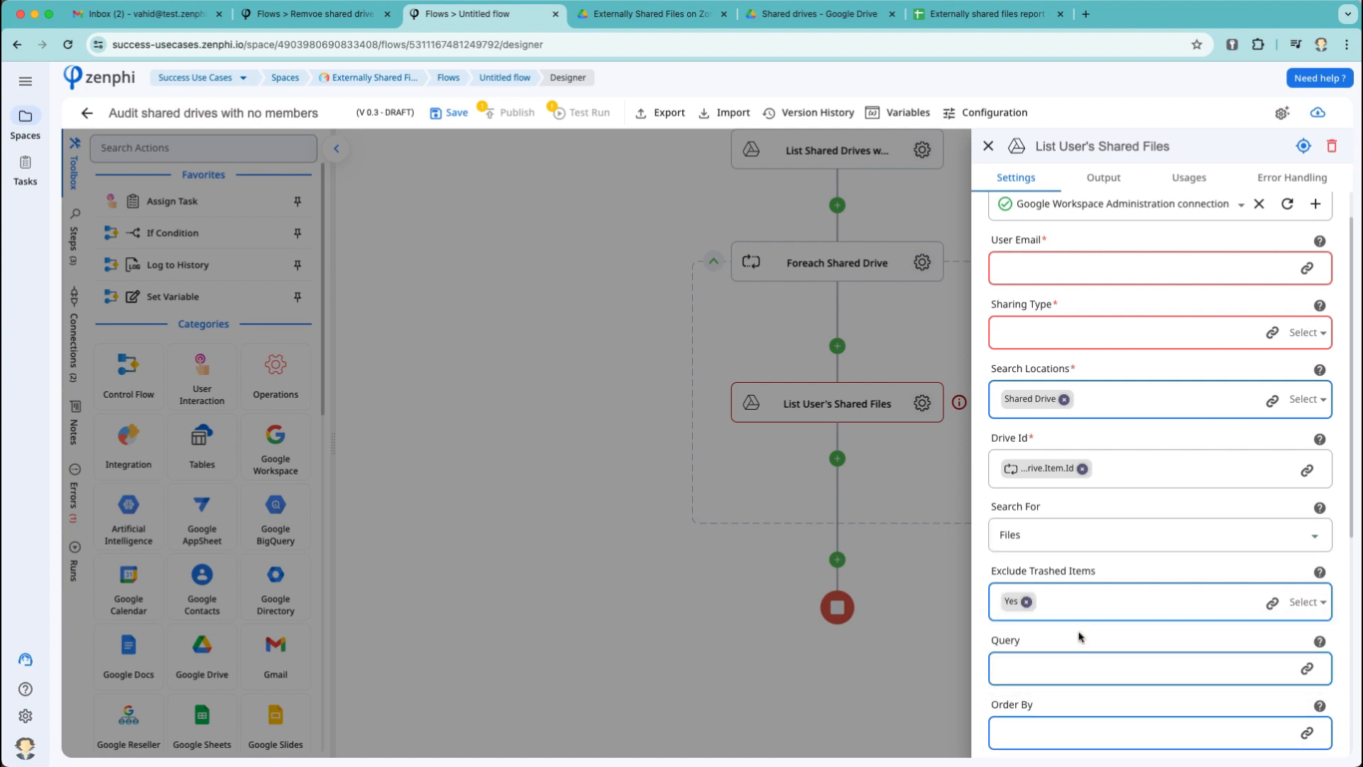
pyautogui.scroll(1, 1080, 635)
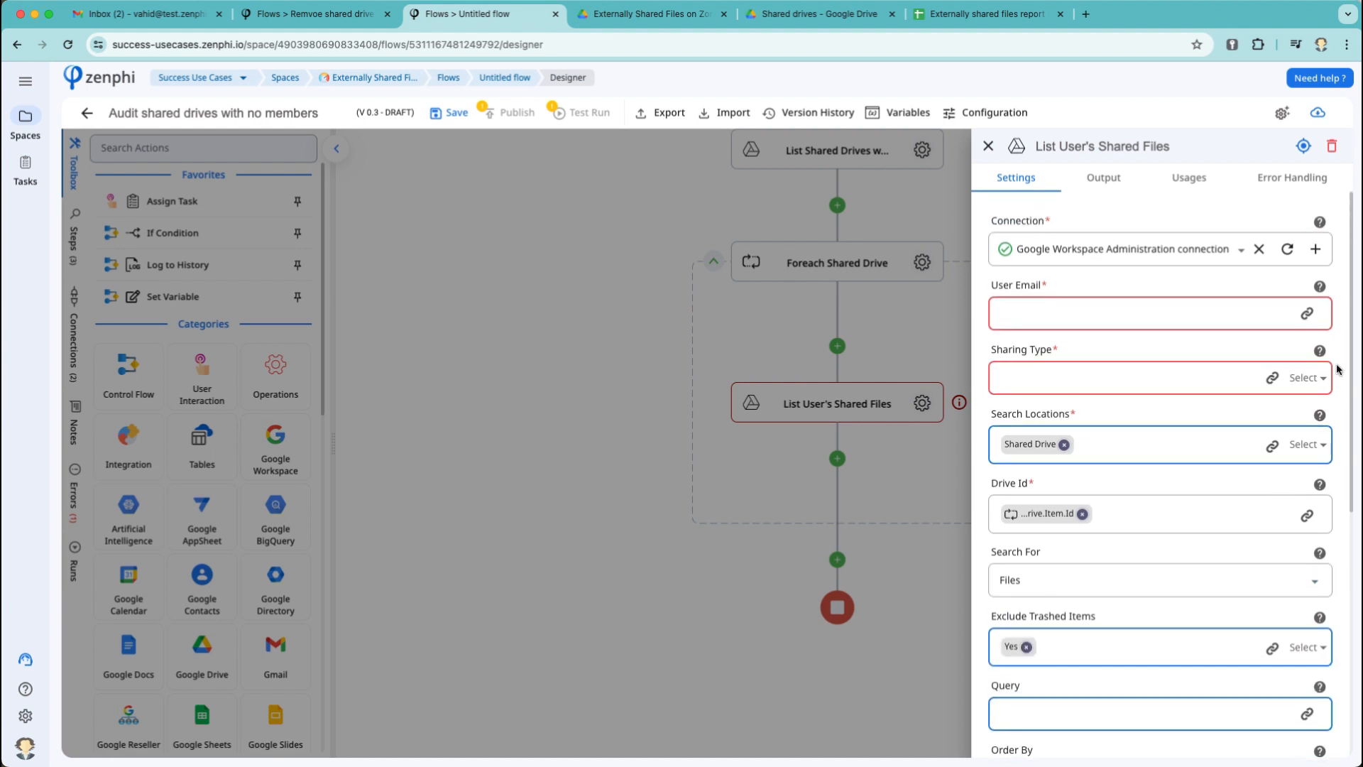
pyautogui.click(1317, 384)
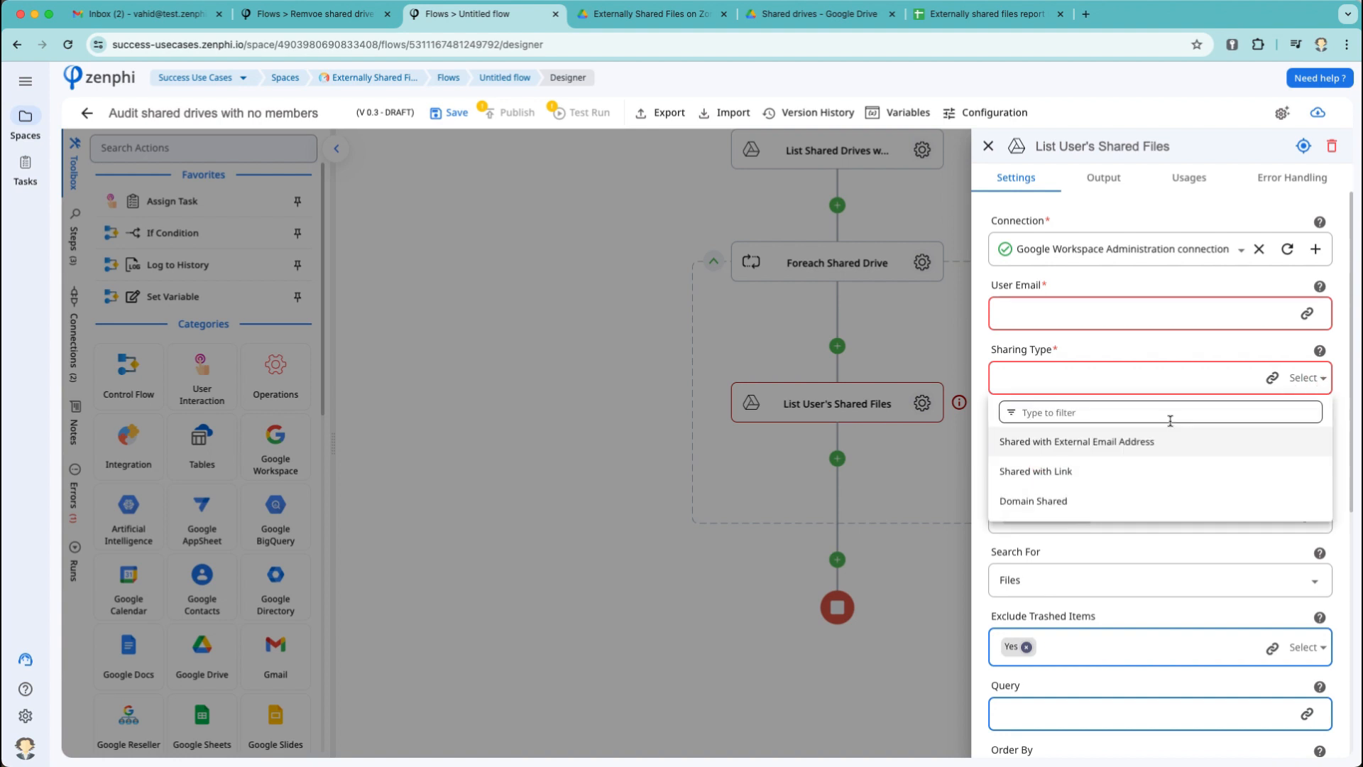
pyautogui.click(1117, 443)
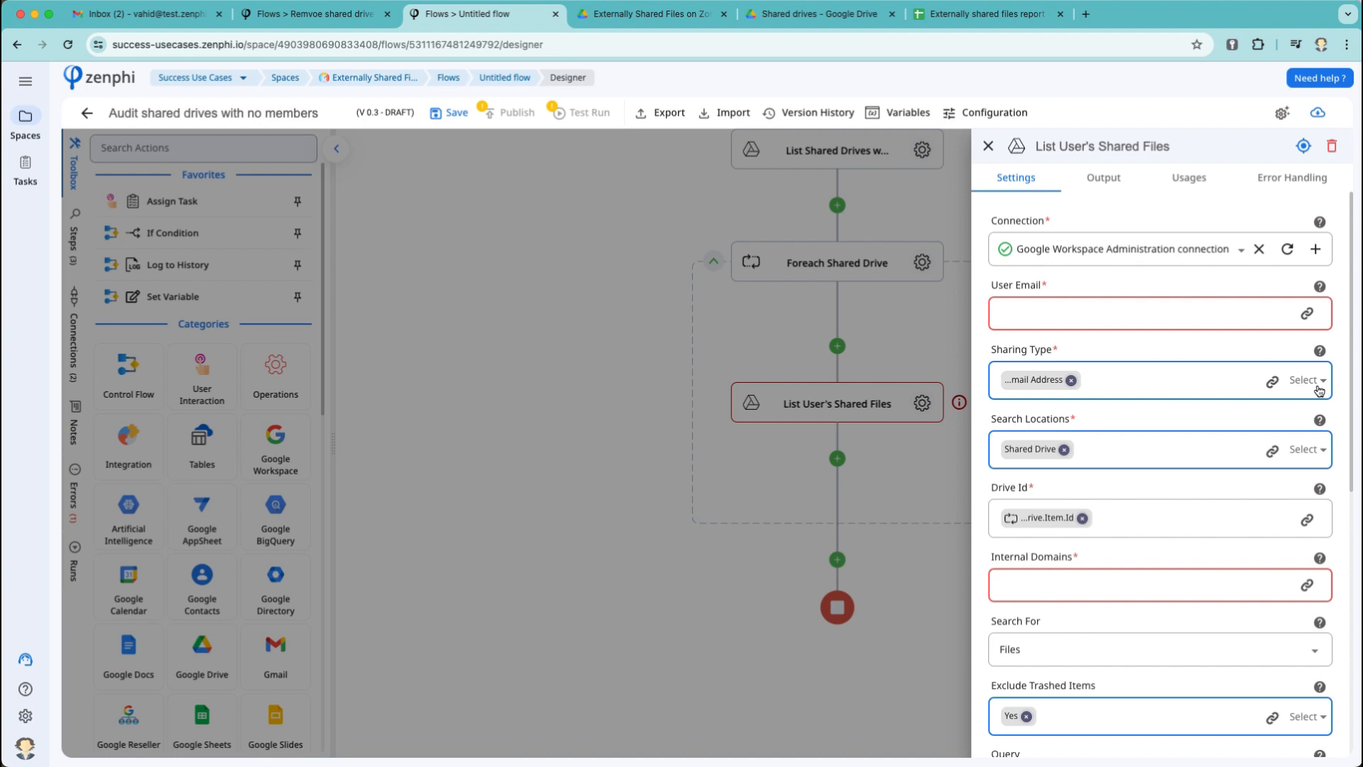
pyautogui.click(1319, 387)
pyautogui.click(1049, 477)
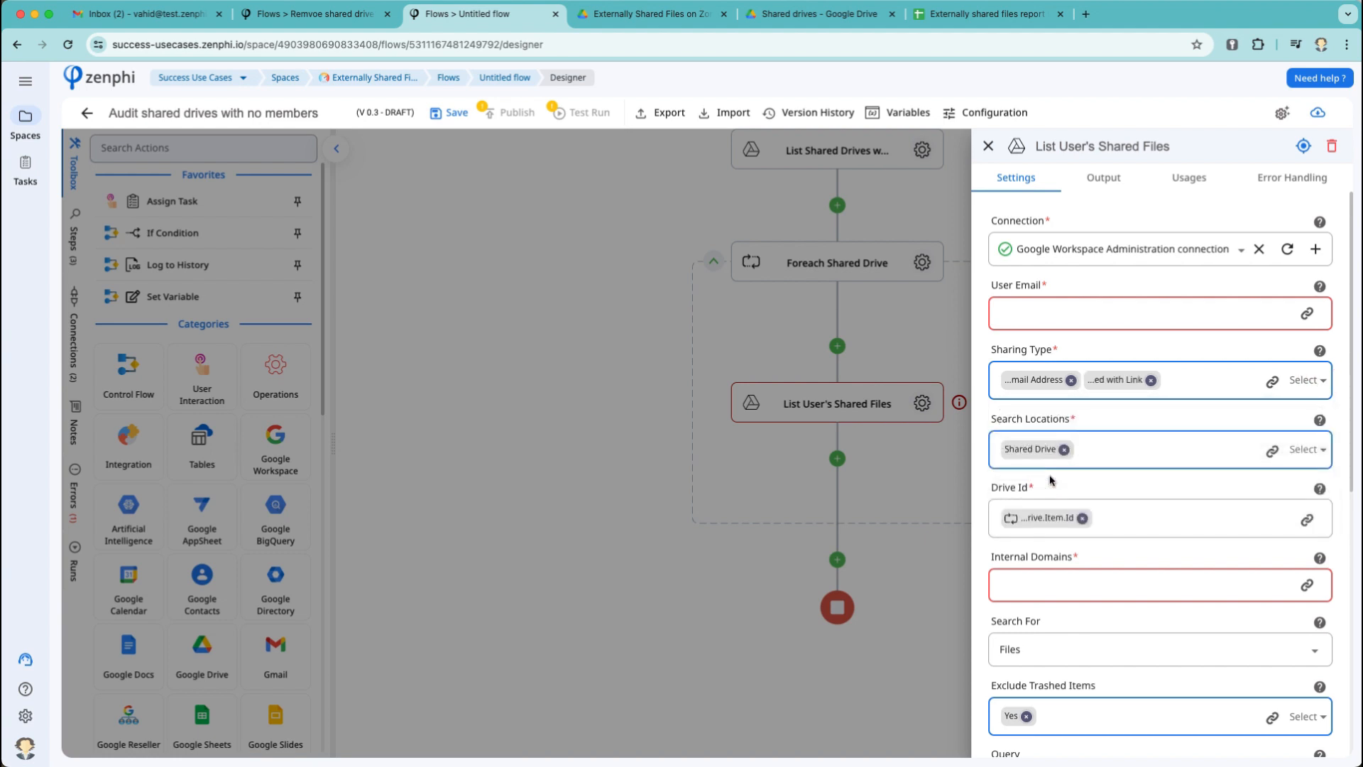
# Enter Internal Domains 'test.zenphi.com,zenphi.com' and close the step settings.
pyautogui.click(1063, 585)
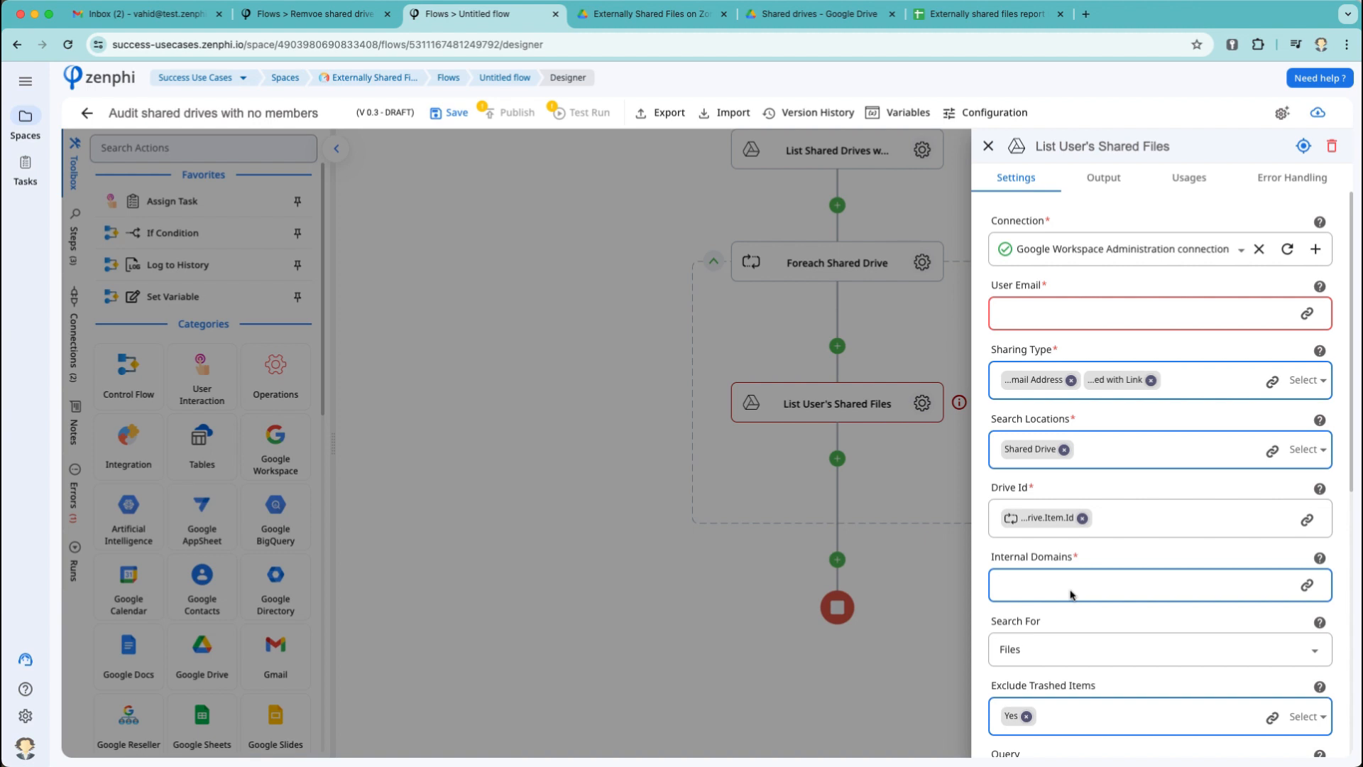
pyautogui.write('test.zenphi.com,zenphi.com')
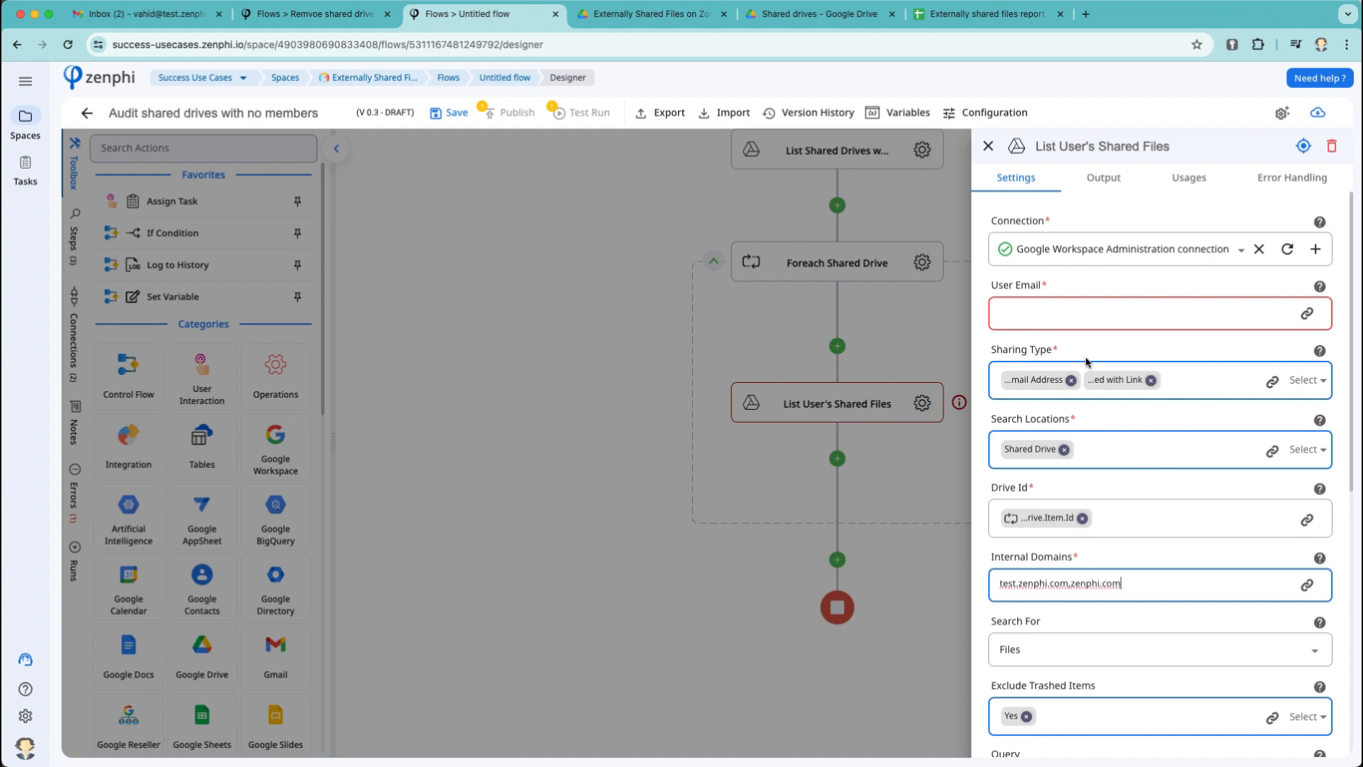
pyautogui.click(1087, 314)
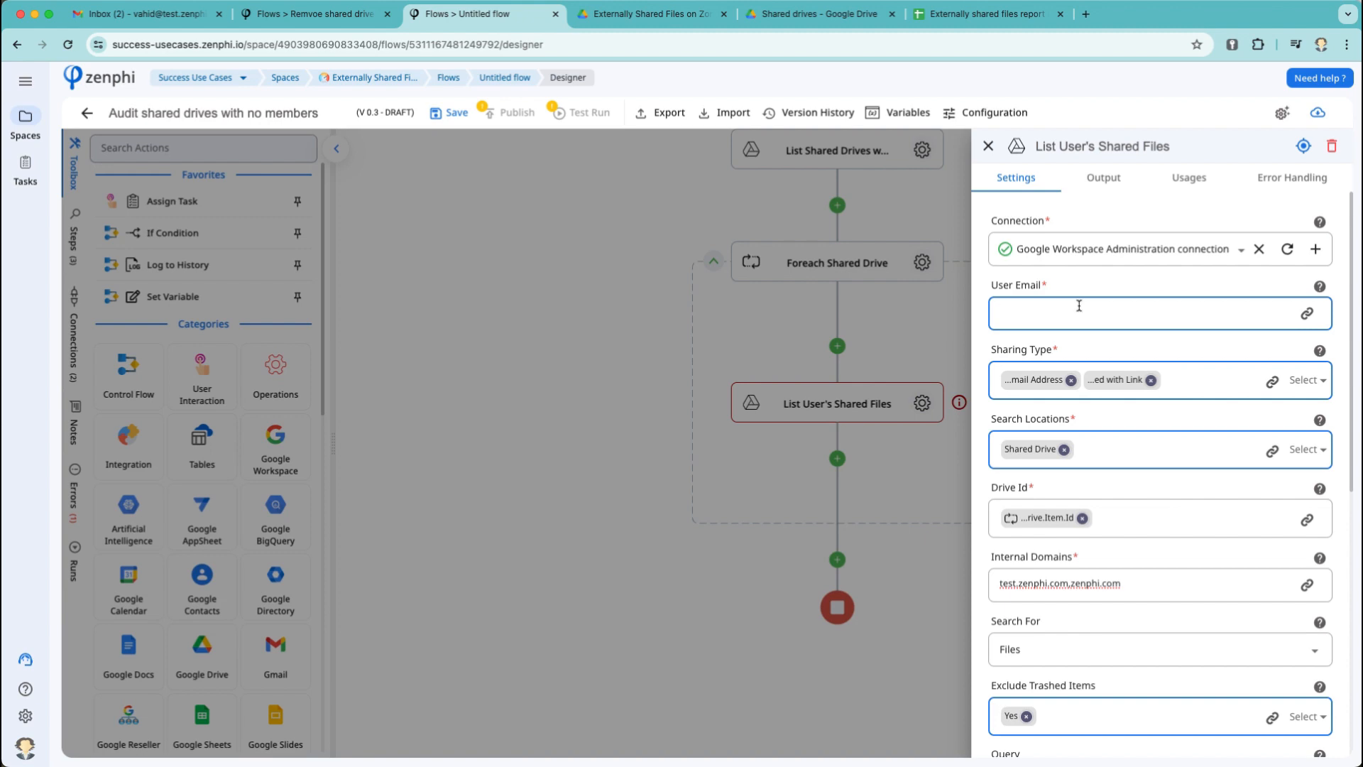
pyautogui.click(902, 325)
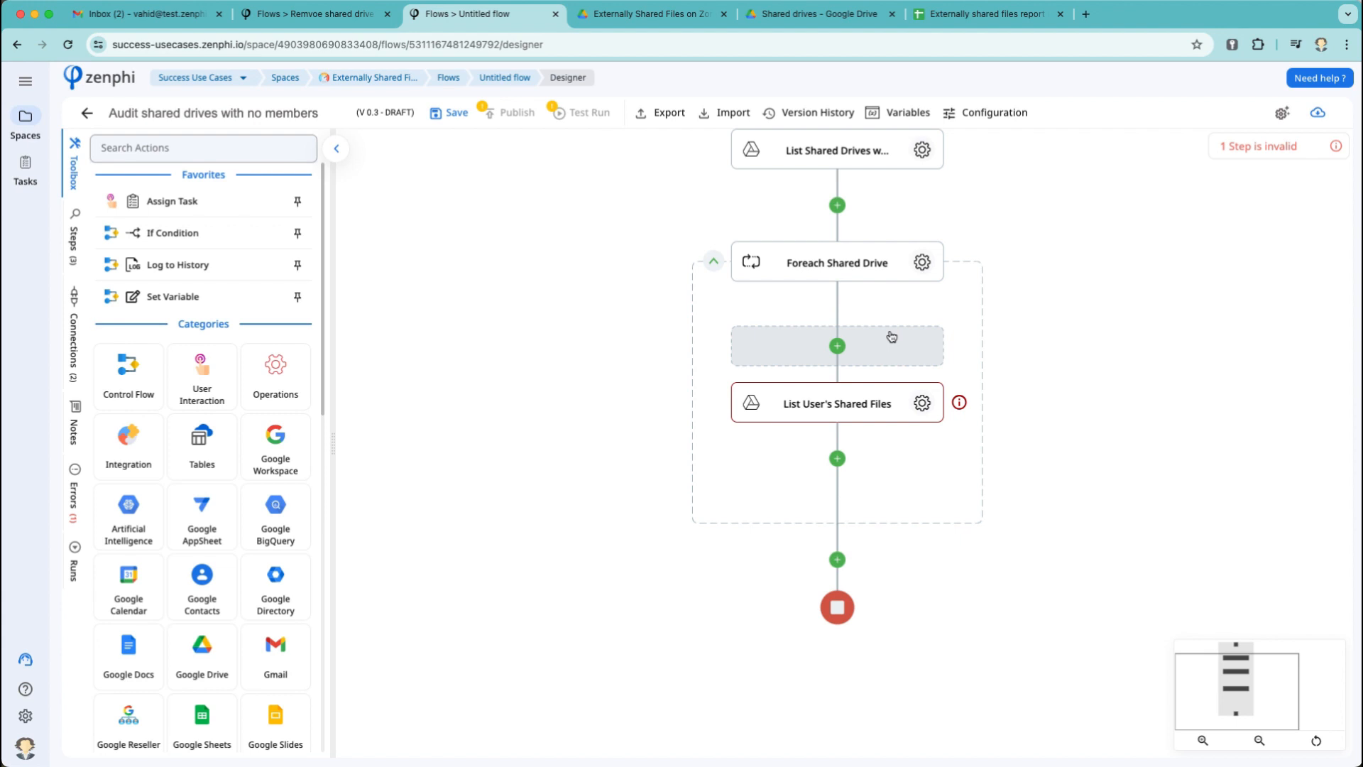
# Add a Share Item step inside the loop using the Google Drive connection.
pyautogui.click(874, 342)
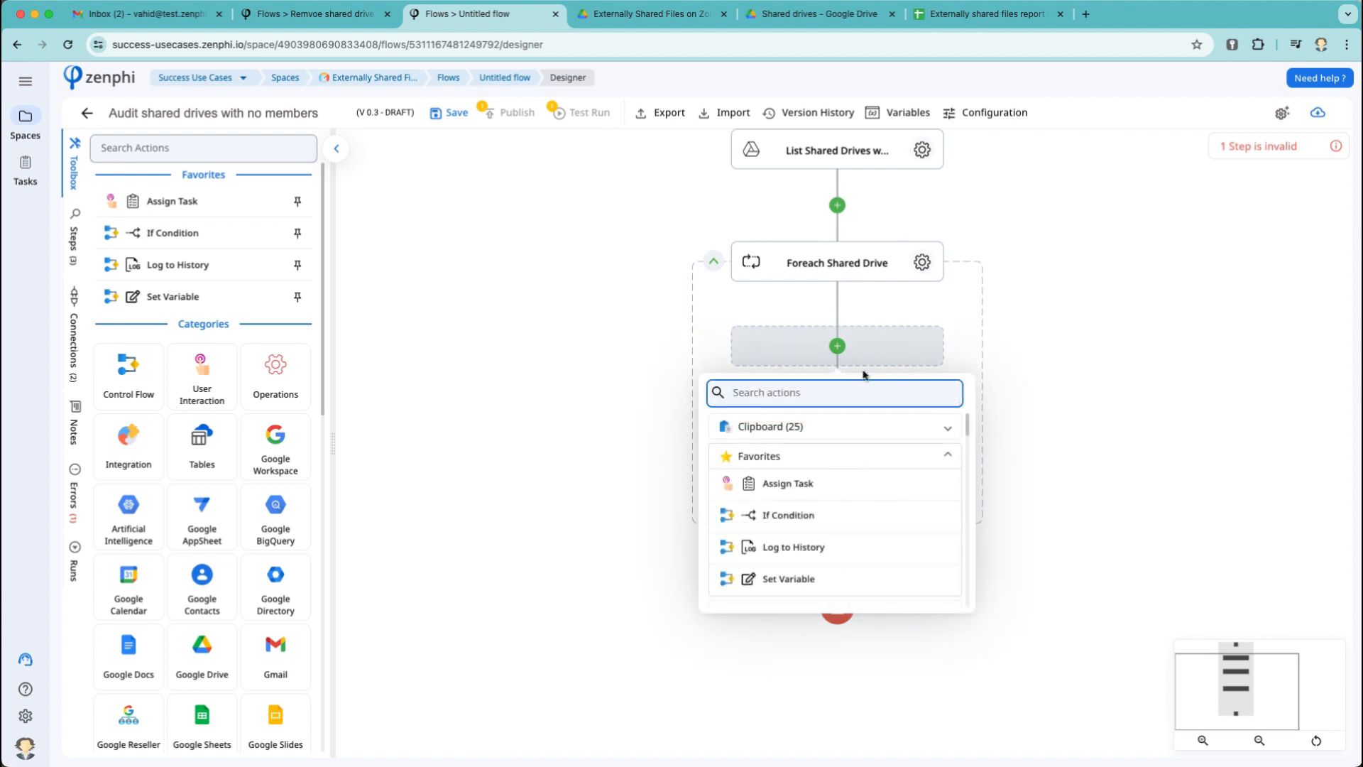
pyautogui.write('share')
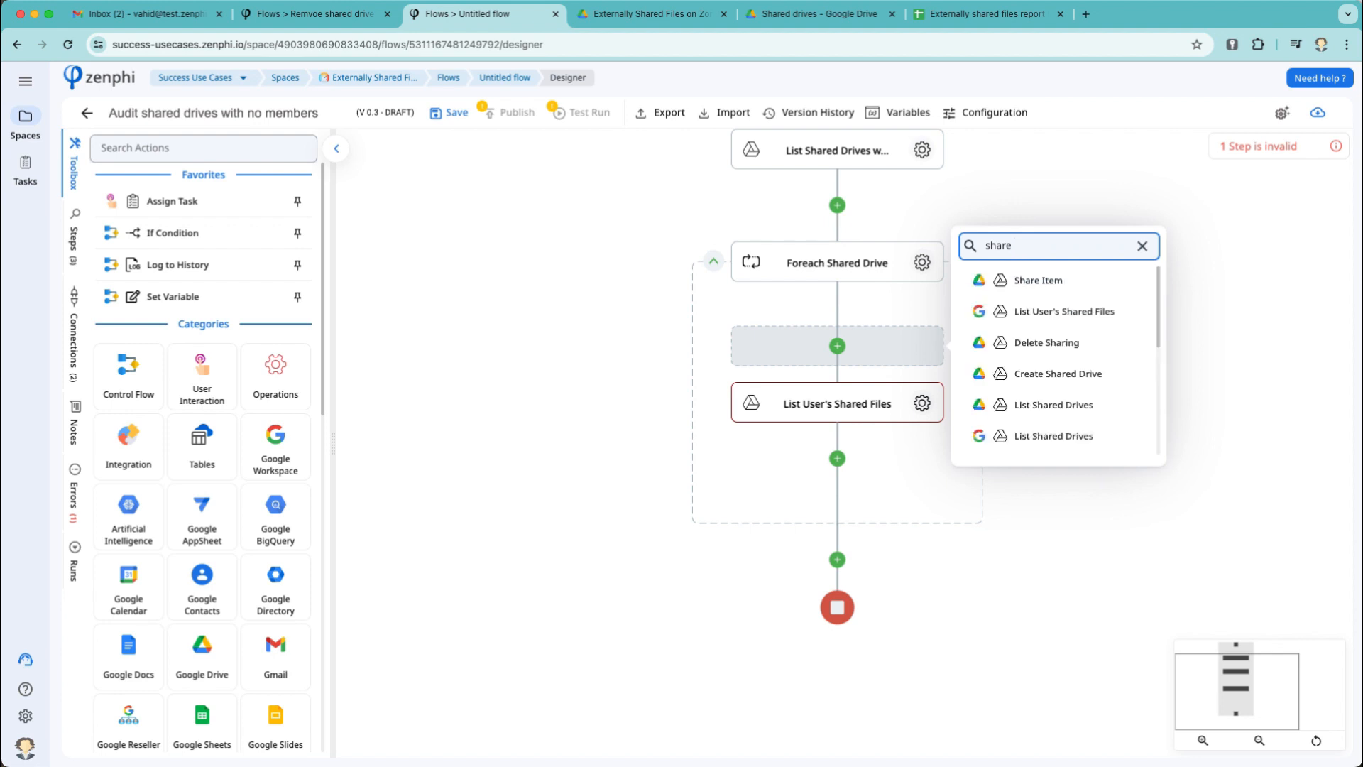
pyautogui.click(1040, 280)
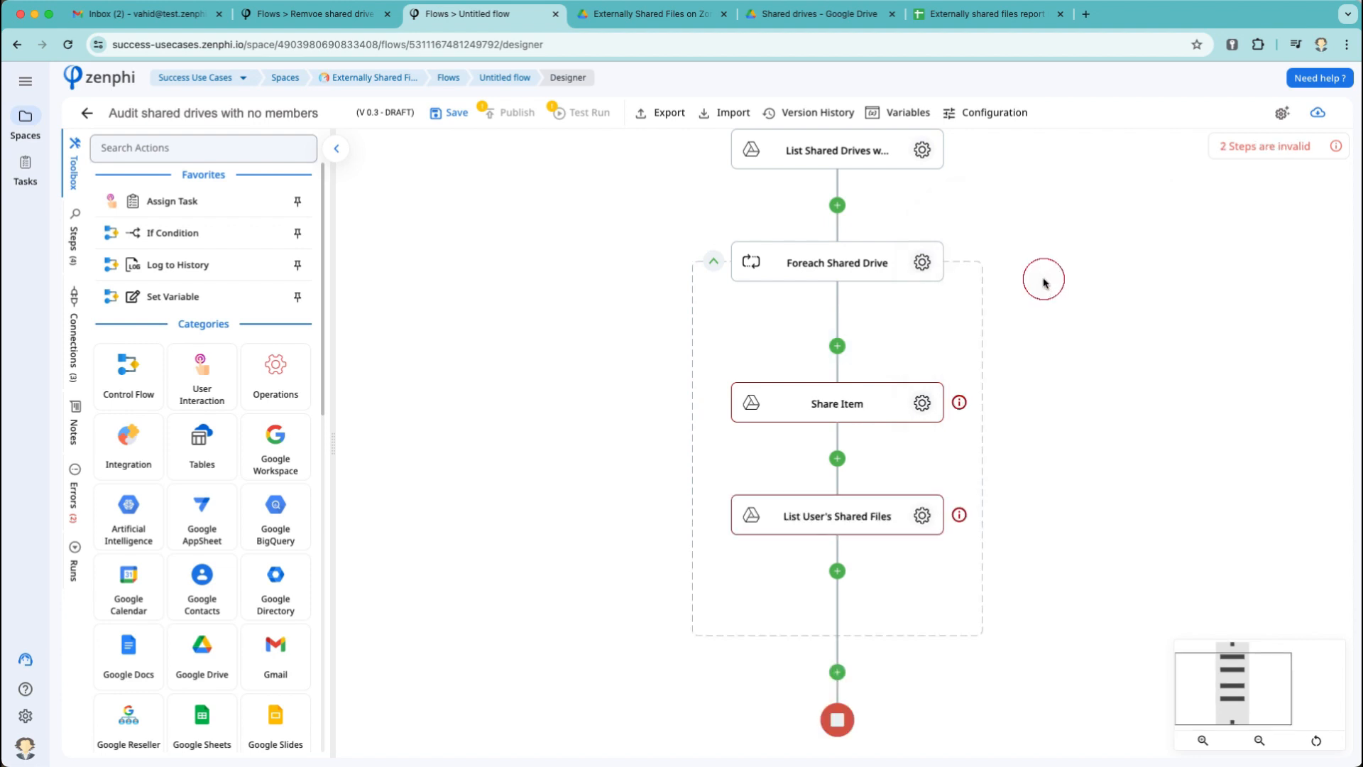
pyautogui.click(920, 402)
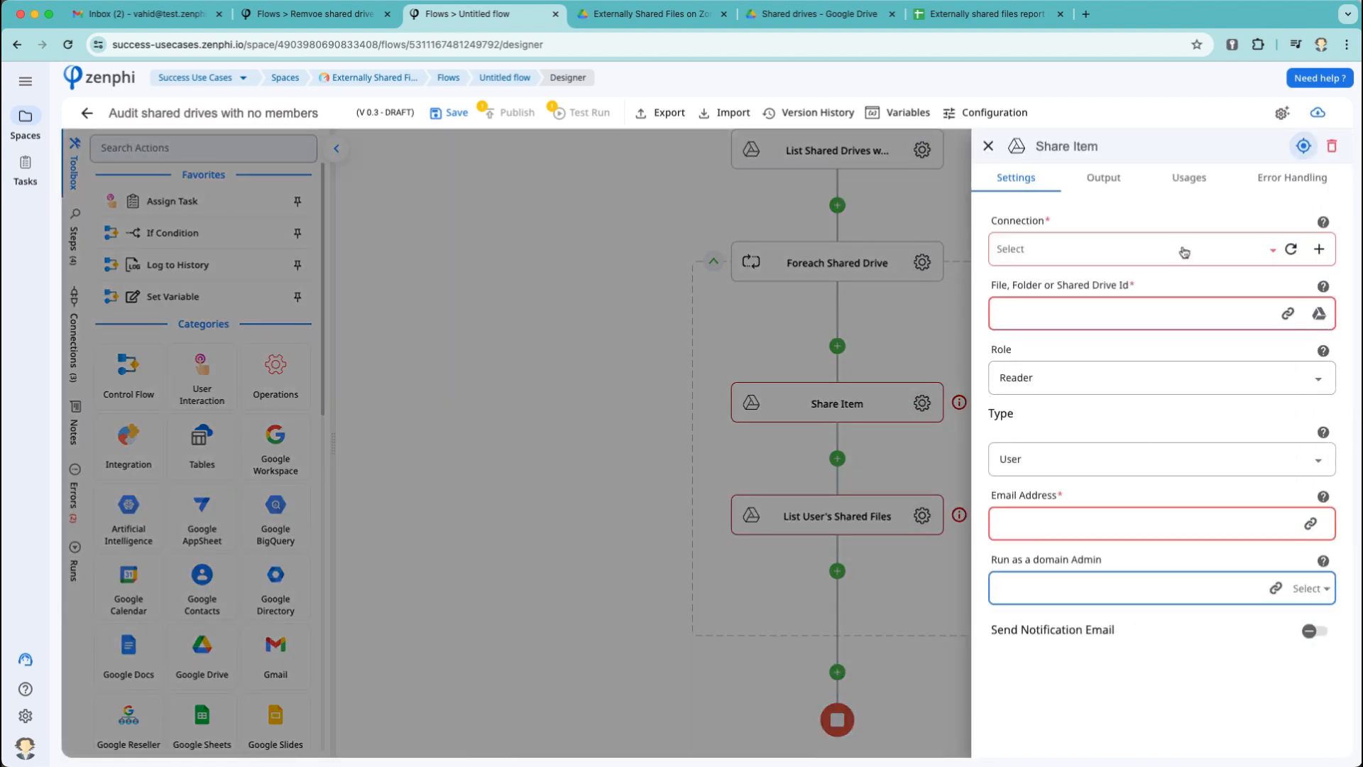
pyautogui.click(1181, 249)
pyautogui.click(1099, 310)
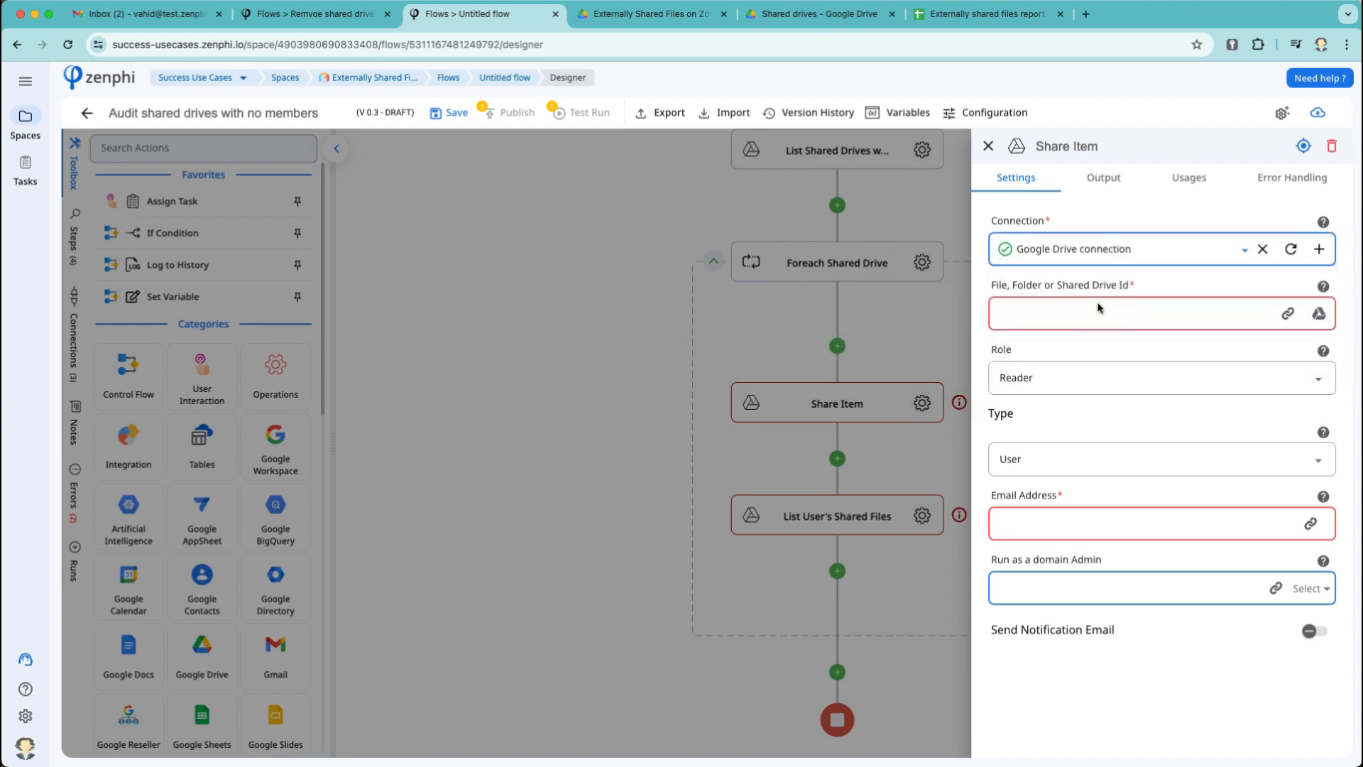
# Target the current drive's Id and set the access role to File Organizer.
pyautogui.click(1288, 313)
pyautogui.click(738, 227)
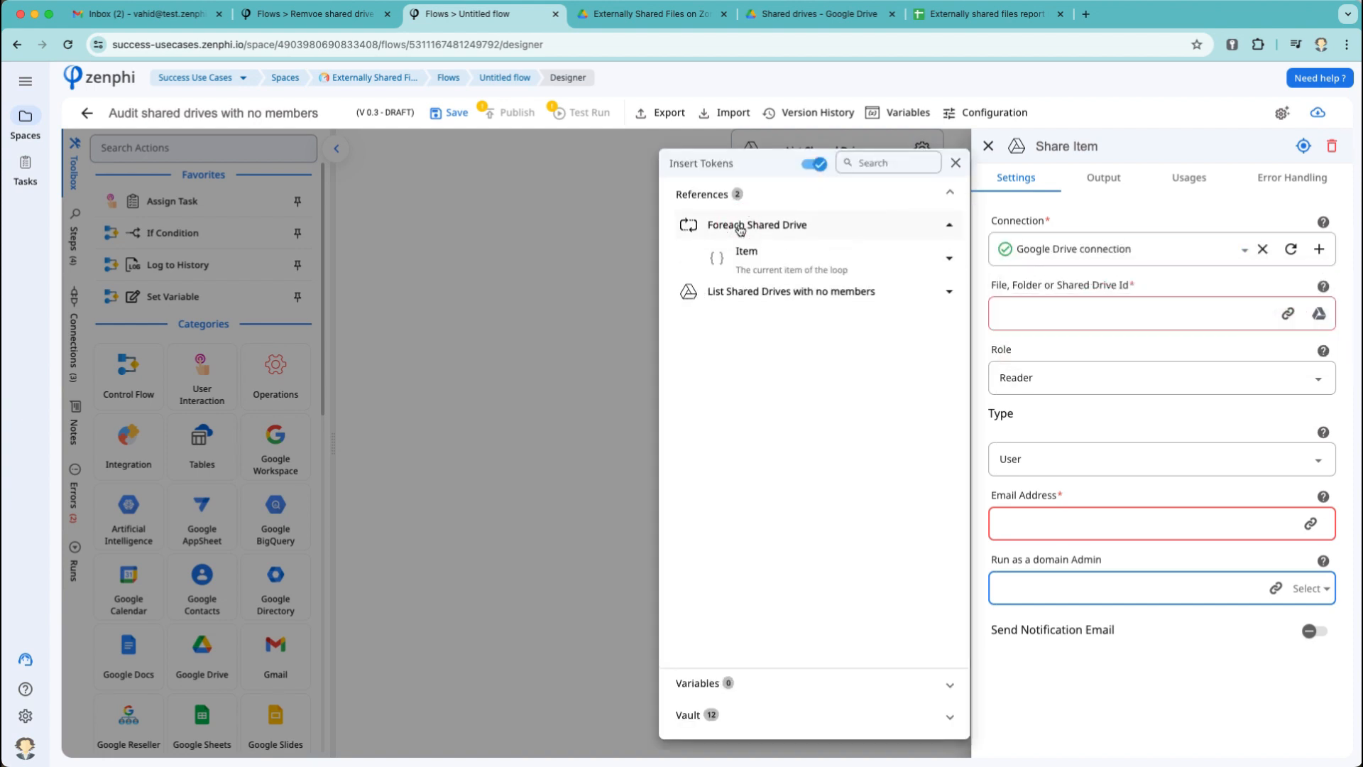
pyautogui.click(834, 264)
pyautogui.click(949, 296)
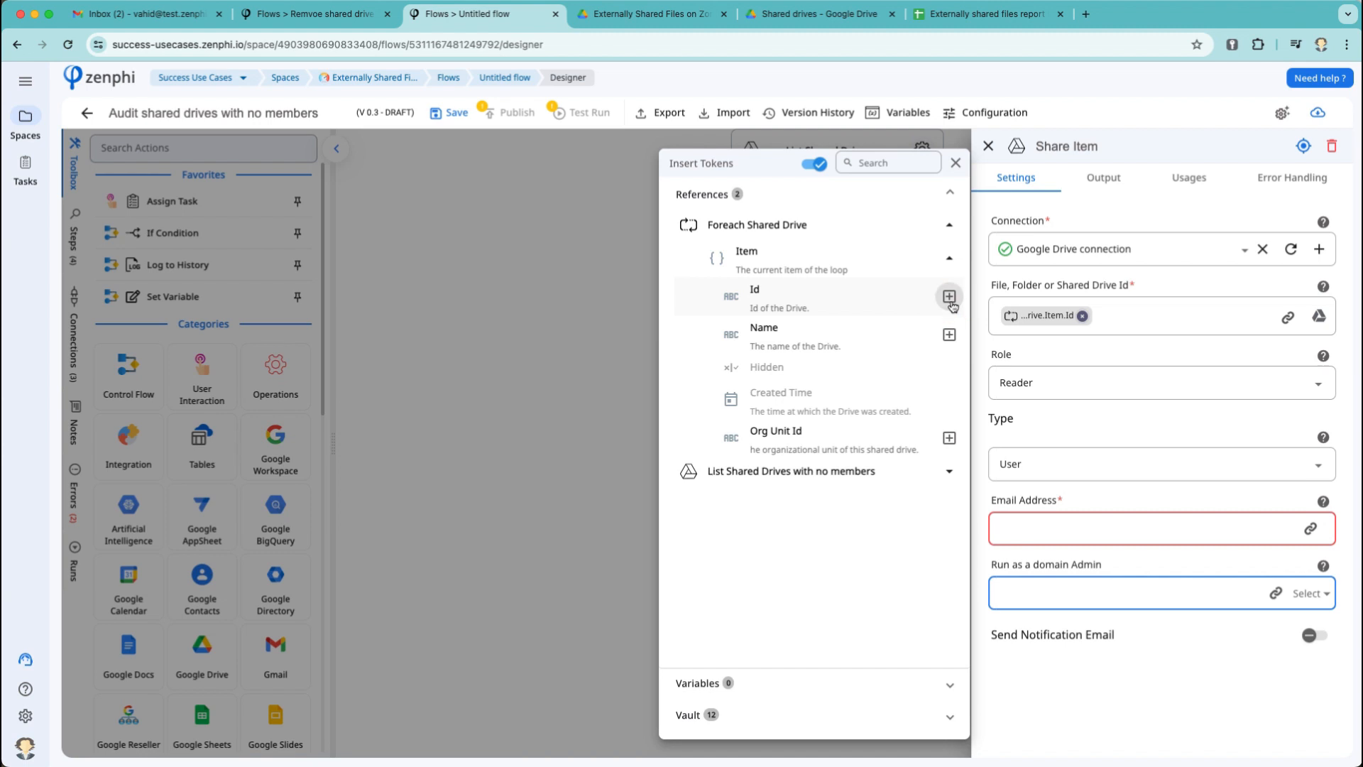
pyautogui.click(1111, 382)
pyautogui.click(1111, 382)
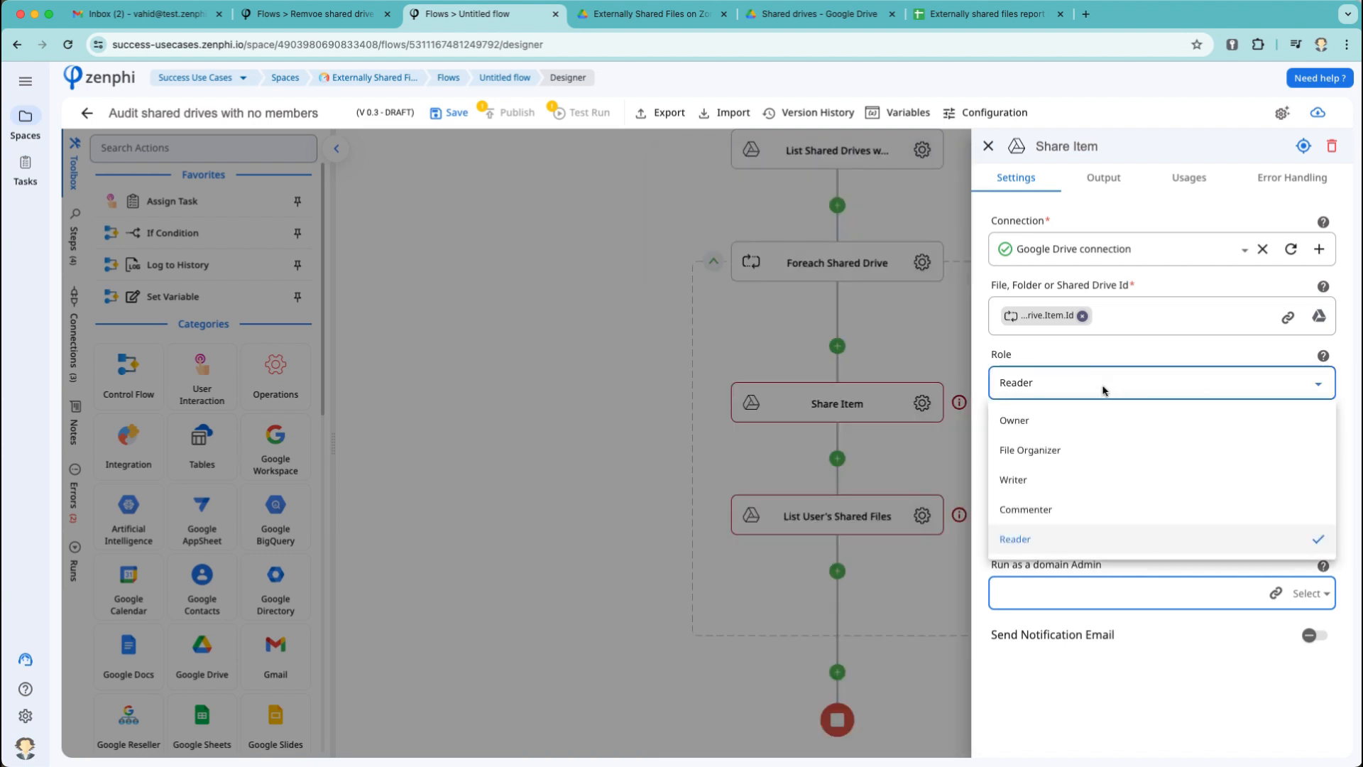
pyautogui.click(1063, 448)
# Enter the user's email, run as domain admin, and rename the step 'Add user to the Shared Drive'.
pyautogui.click(1093, 522)
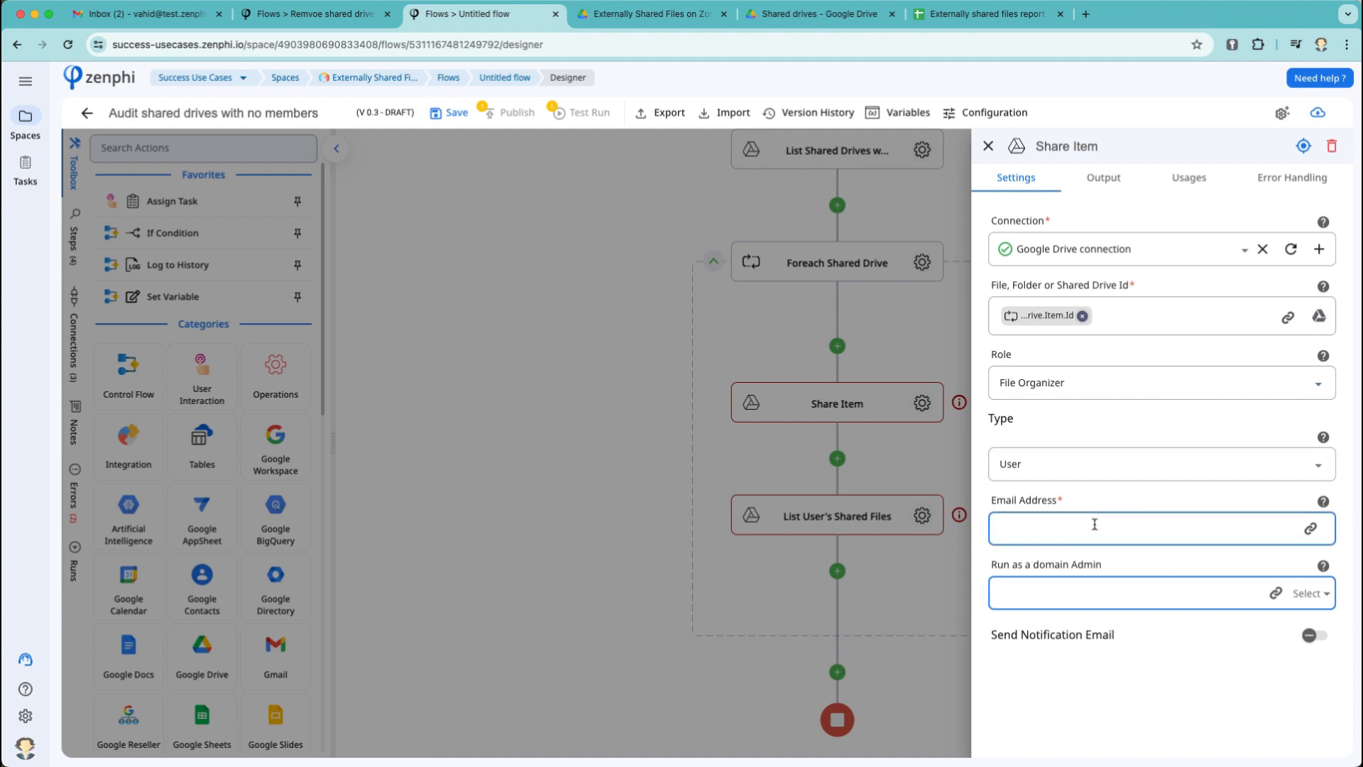
pyautogui.click(1324, 593)
pyautogui.click(1033, 628)
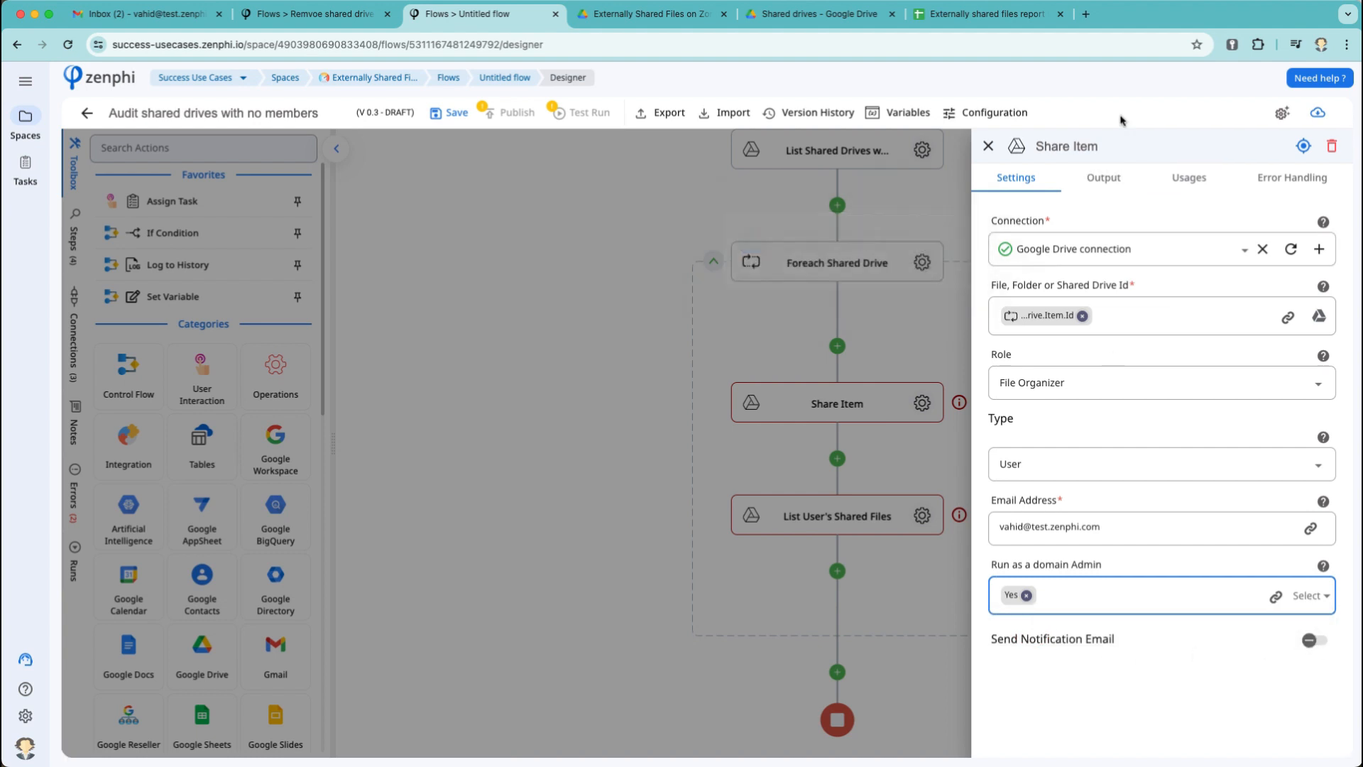
pyautogui.click(1069, 144)
pyautogui.write('Add user to the')
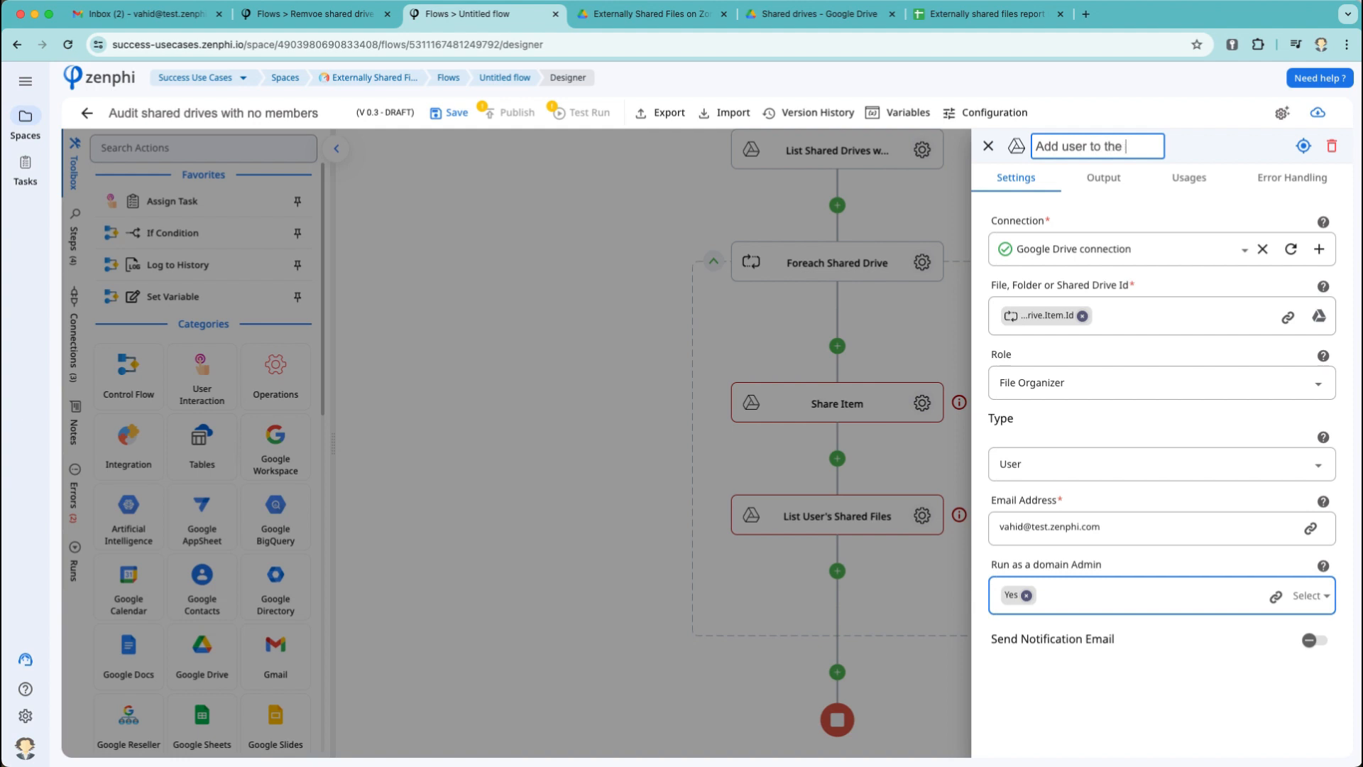
pyautogui.write(' Shared Drive')
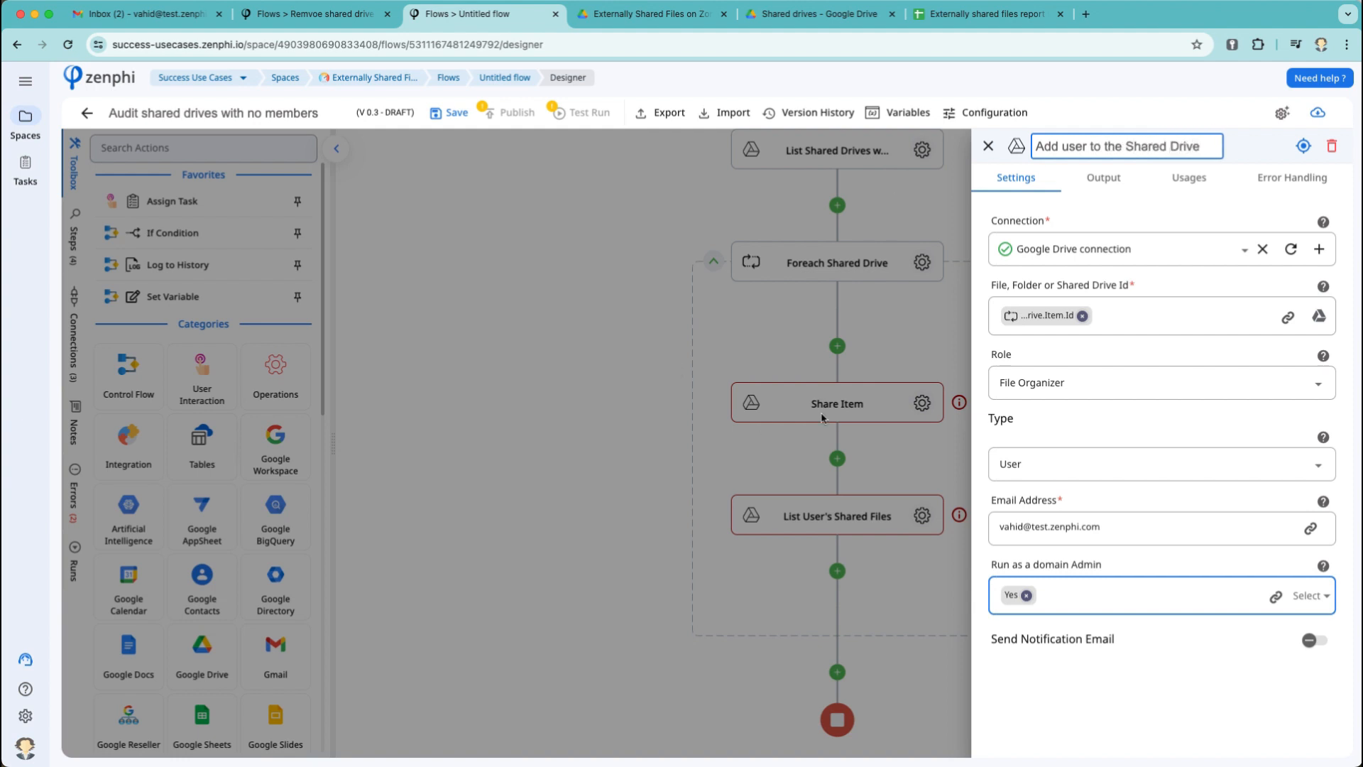
pyautogui.click(835, 349)
# Fill in the user's email in List User's Shared Files.
pyautogui.click(922, 516)
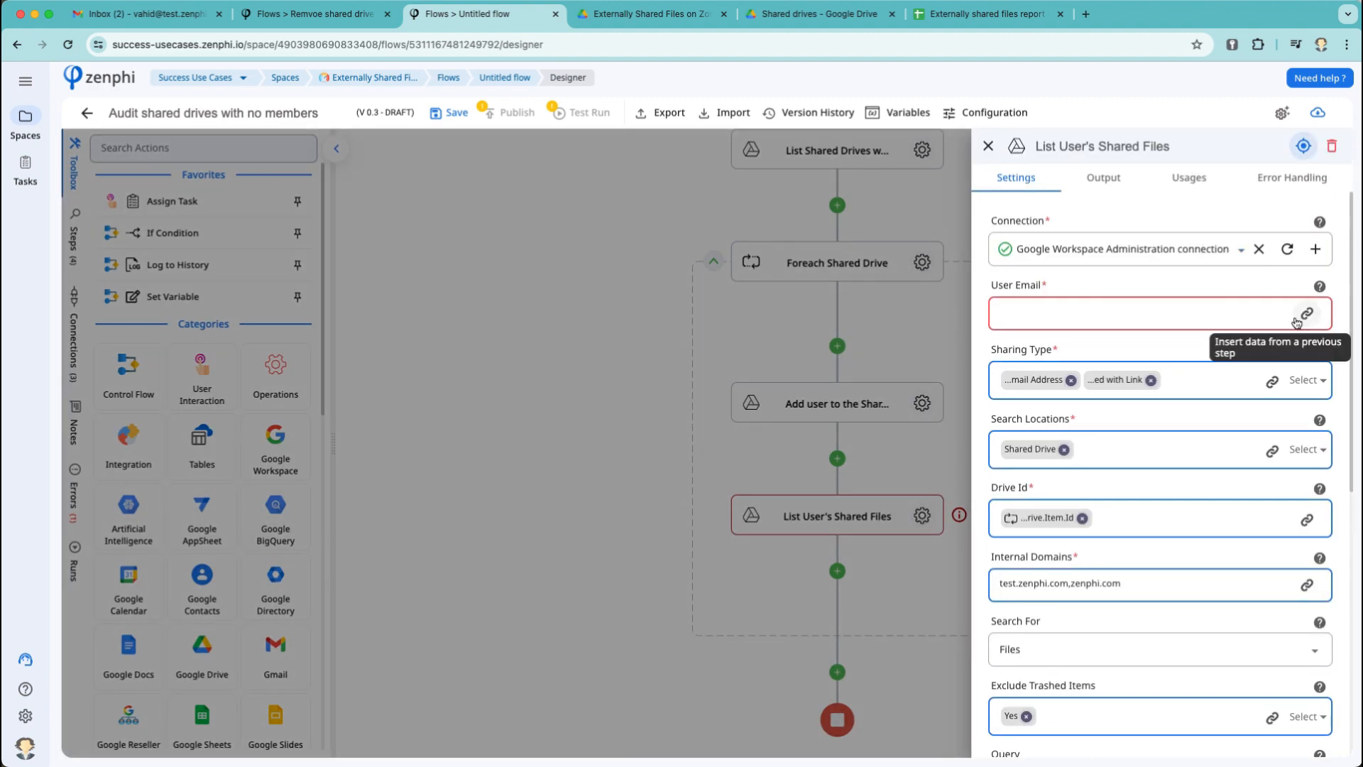
pyautogui.click(1176, 311)
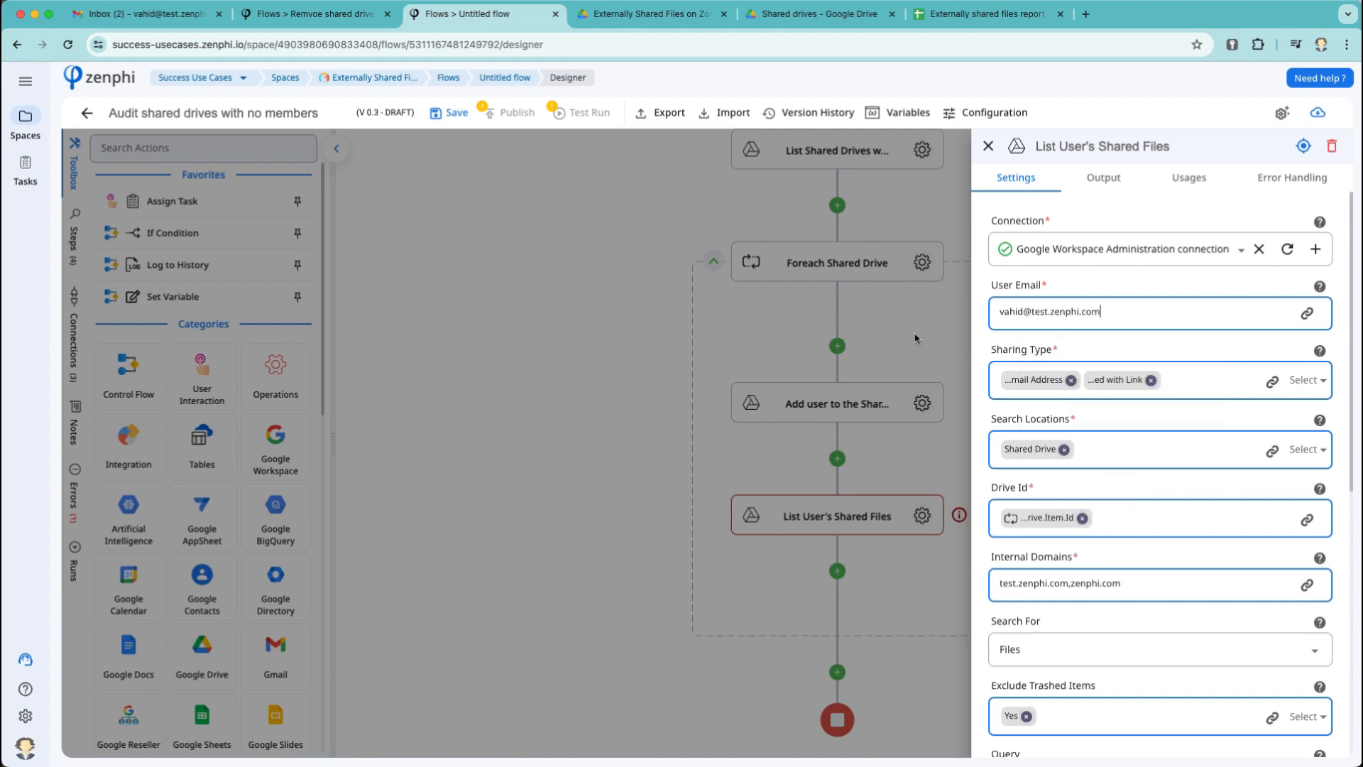
pyautogui.click(916, 339)
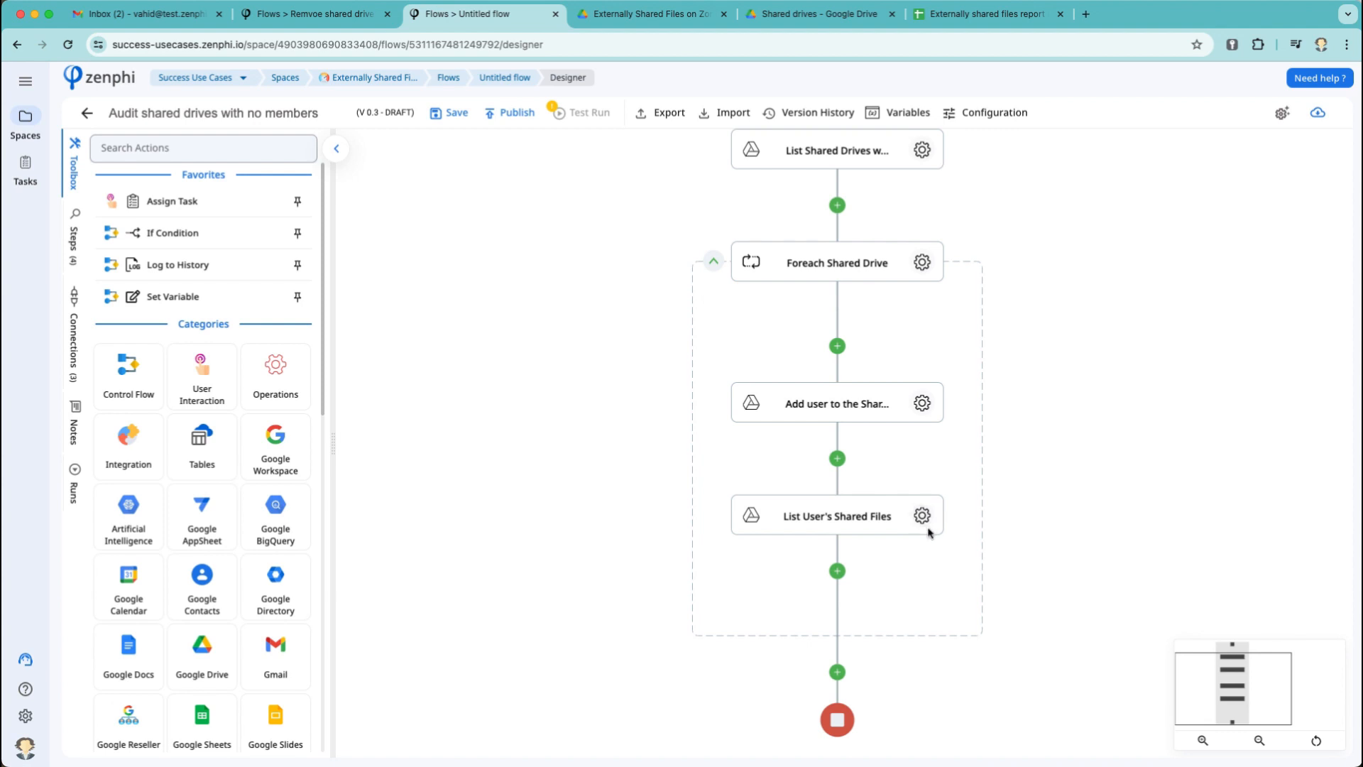
# Add a Delete Sharing step after List User's Shared Files, then remove it.
pyautogui.click(851, 576)
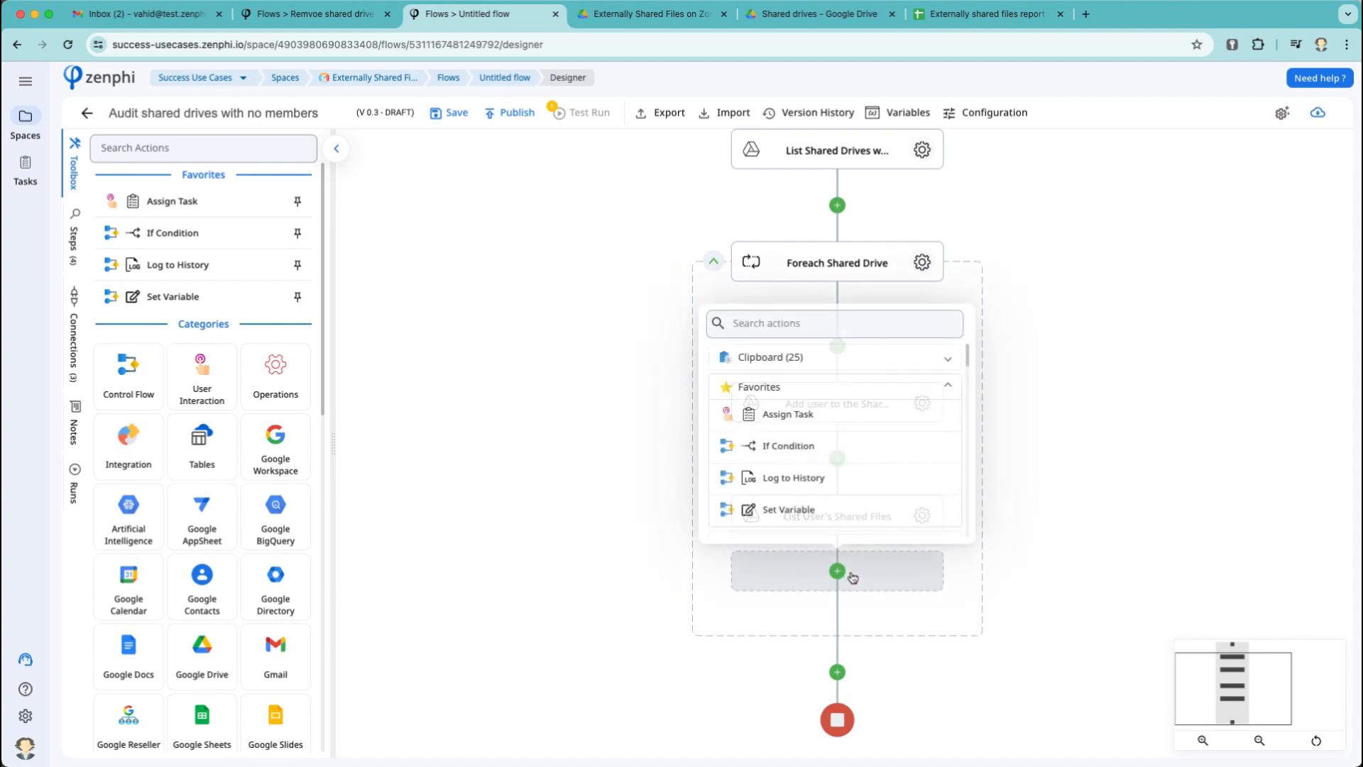
pyautogui.write('delete shar')
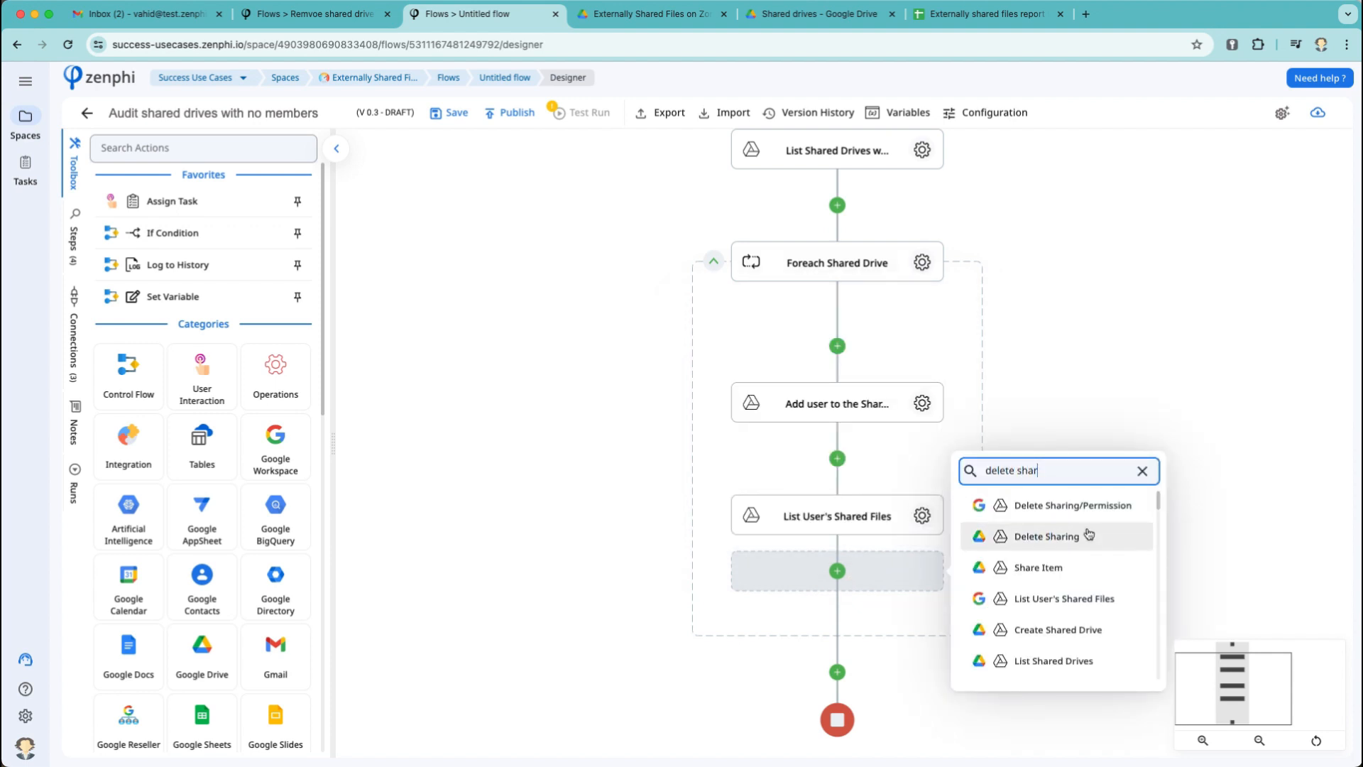
pyautogui.click(1088, 534)
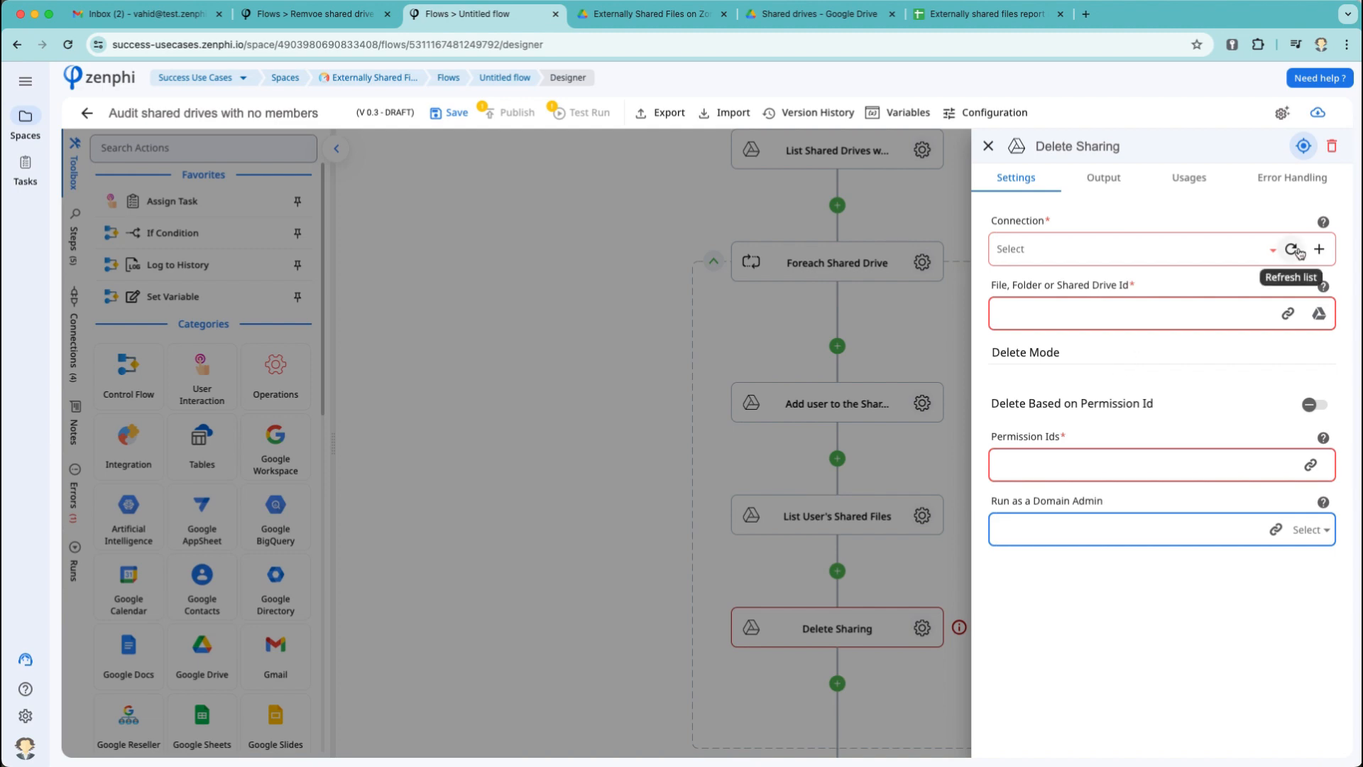
pyautogui.click(1332, 145)
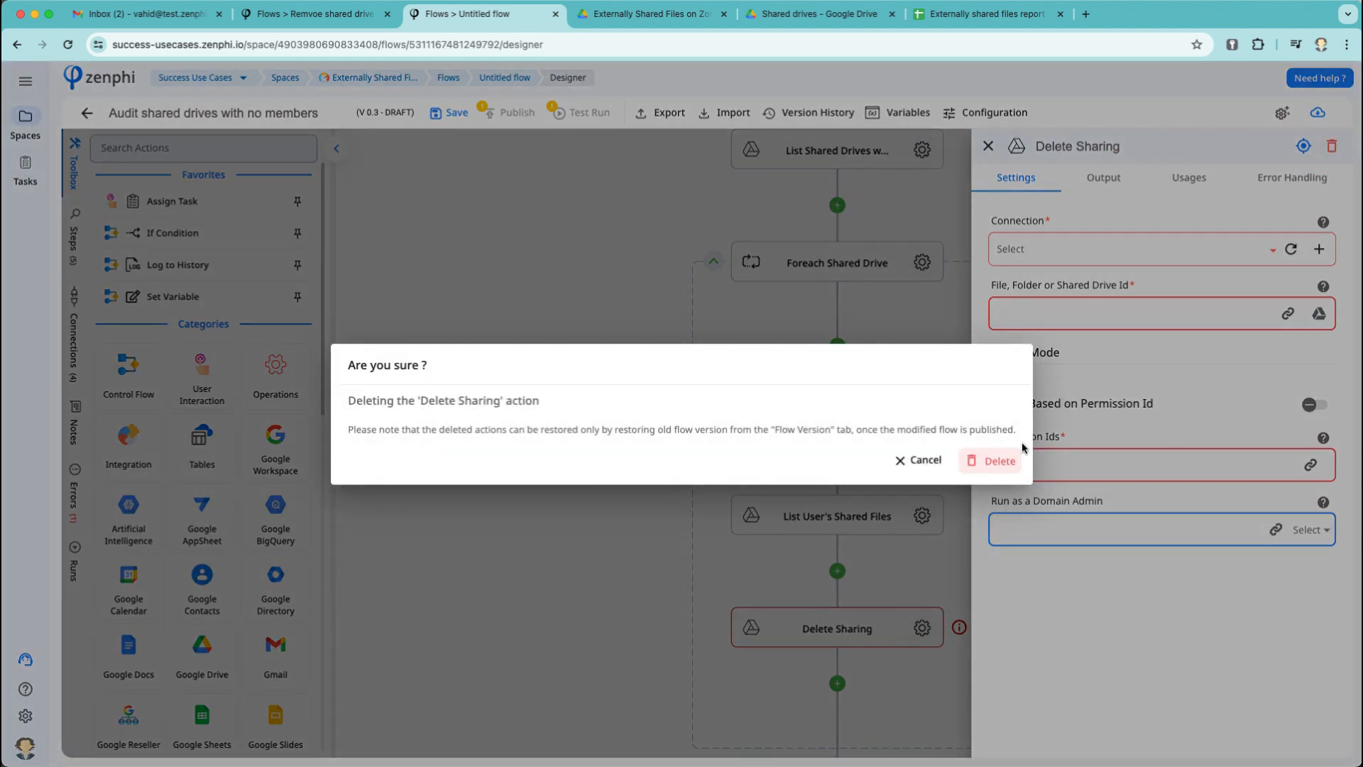
pyautogui.click(1011, 461)
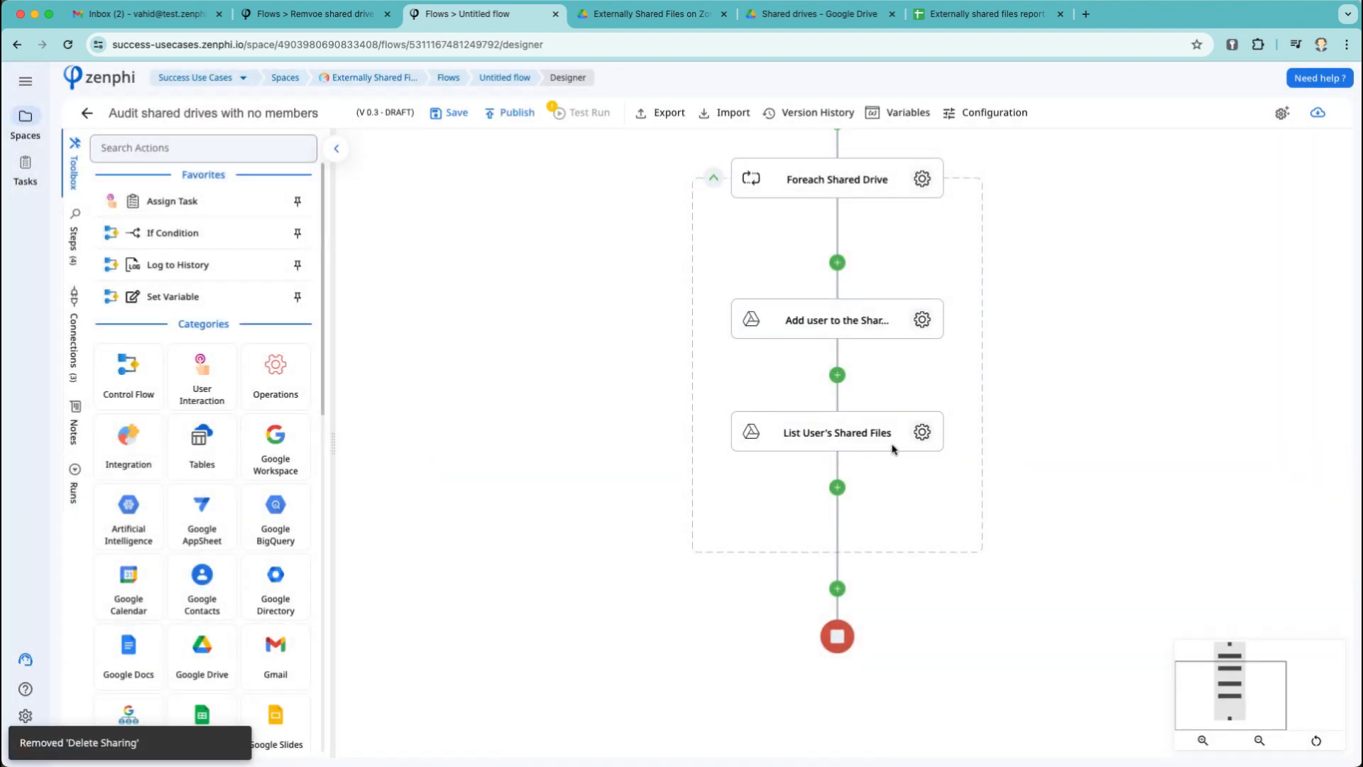
# Save the flow and switch to the Externally shared files report template sheet.
pyautogui.click(454, 115)
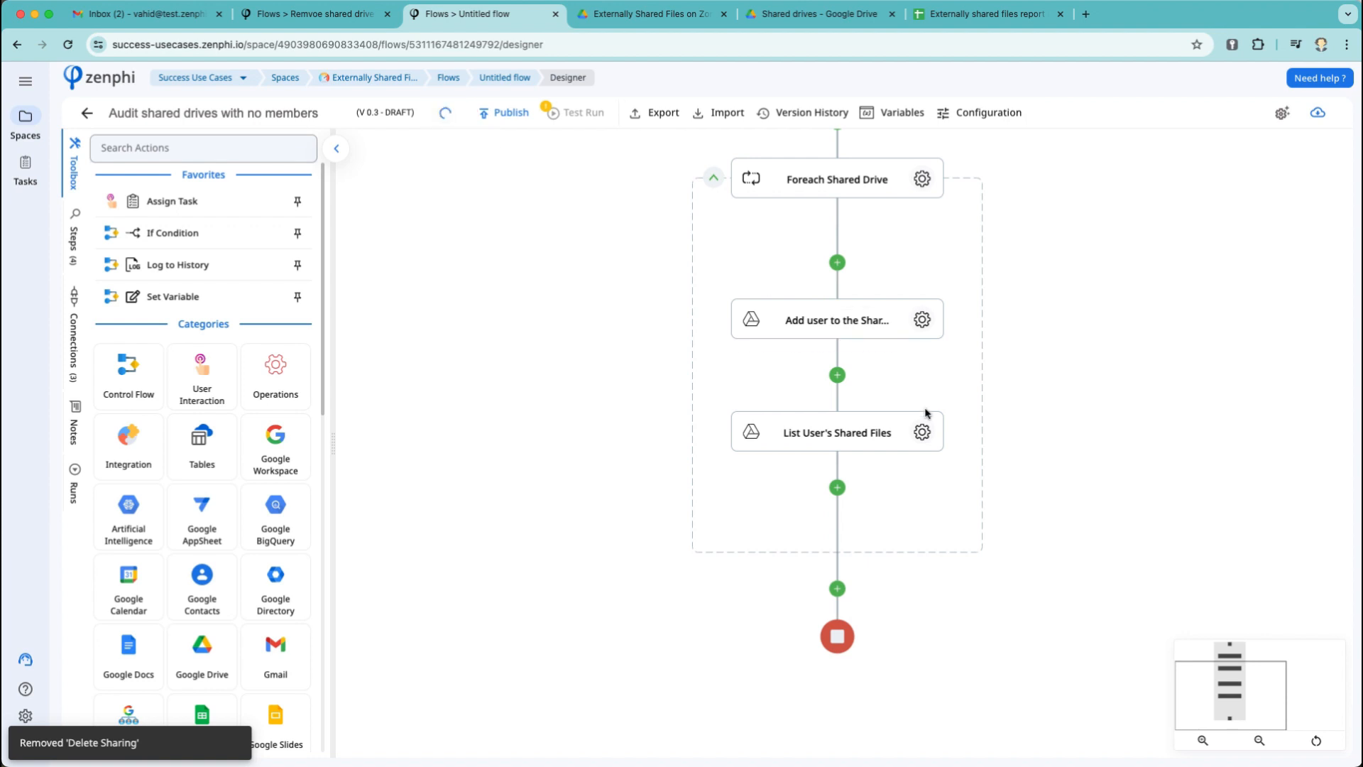
pyautogui.click(816, 506)
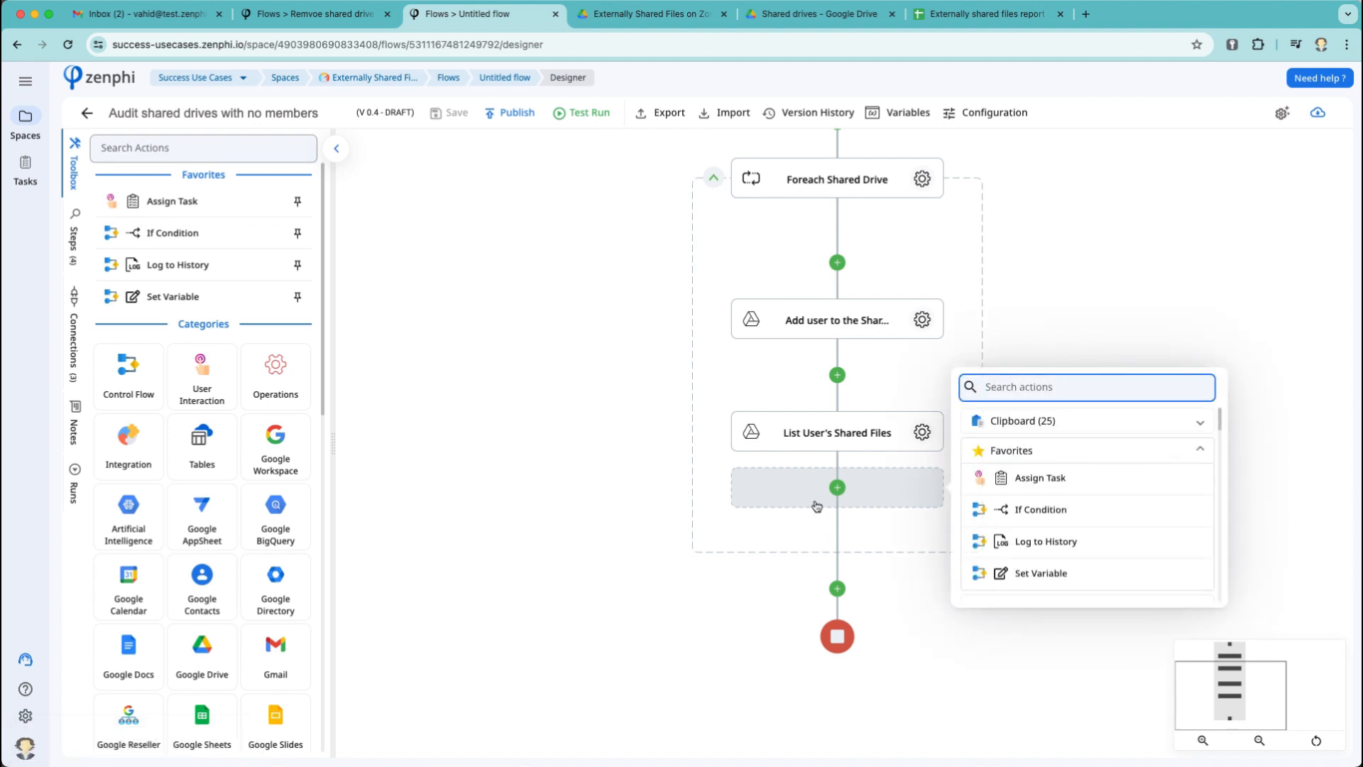
pyautogui.click(964, 15)
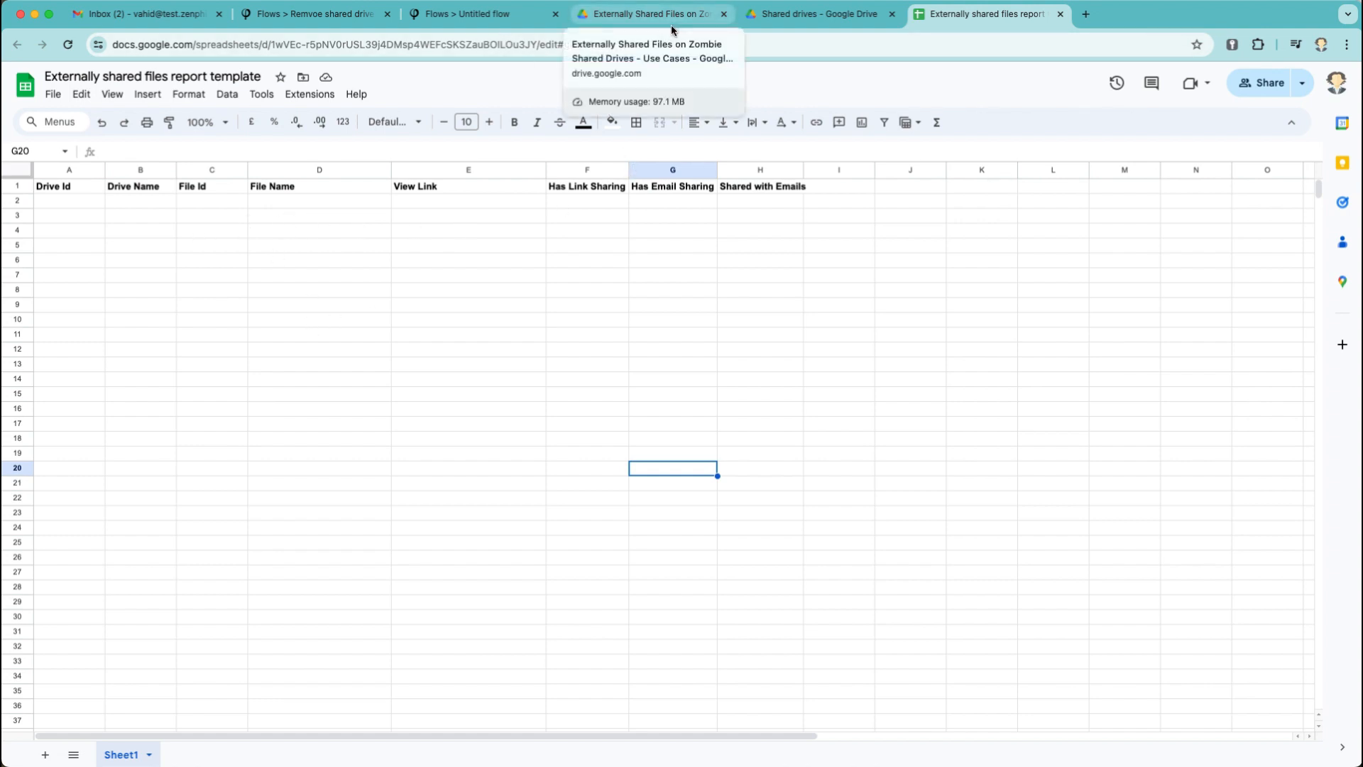
# Back in the Audit shared drives flow, add a Copy file step using the Google Drive connection.
pyautogui.click(326, 26)
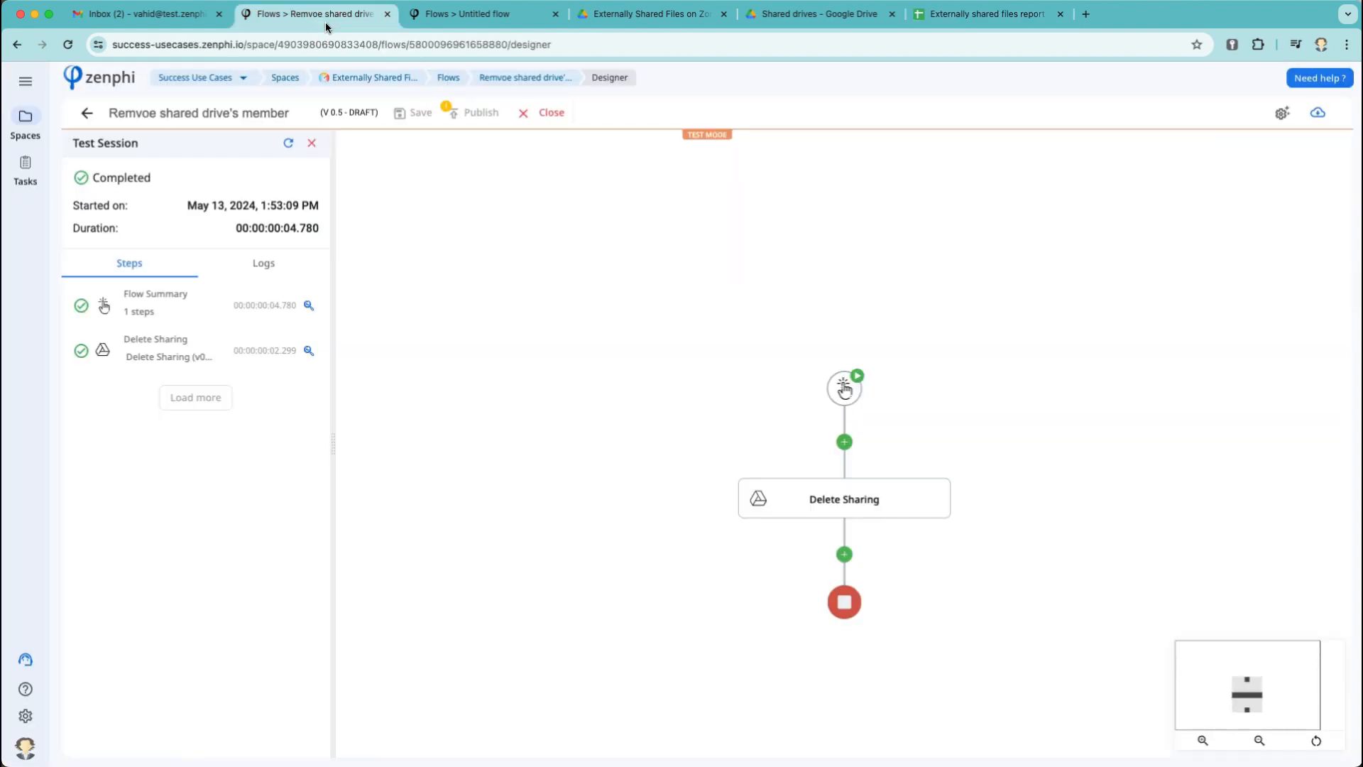
pyautogui.click(473, 12)
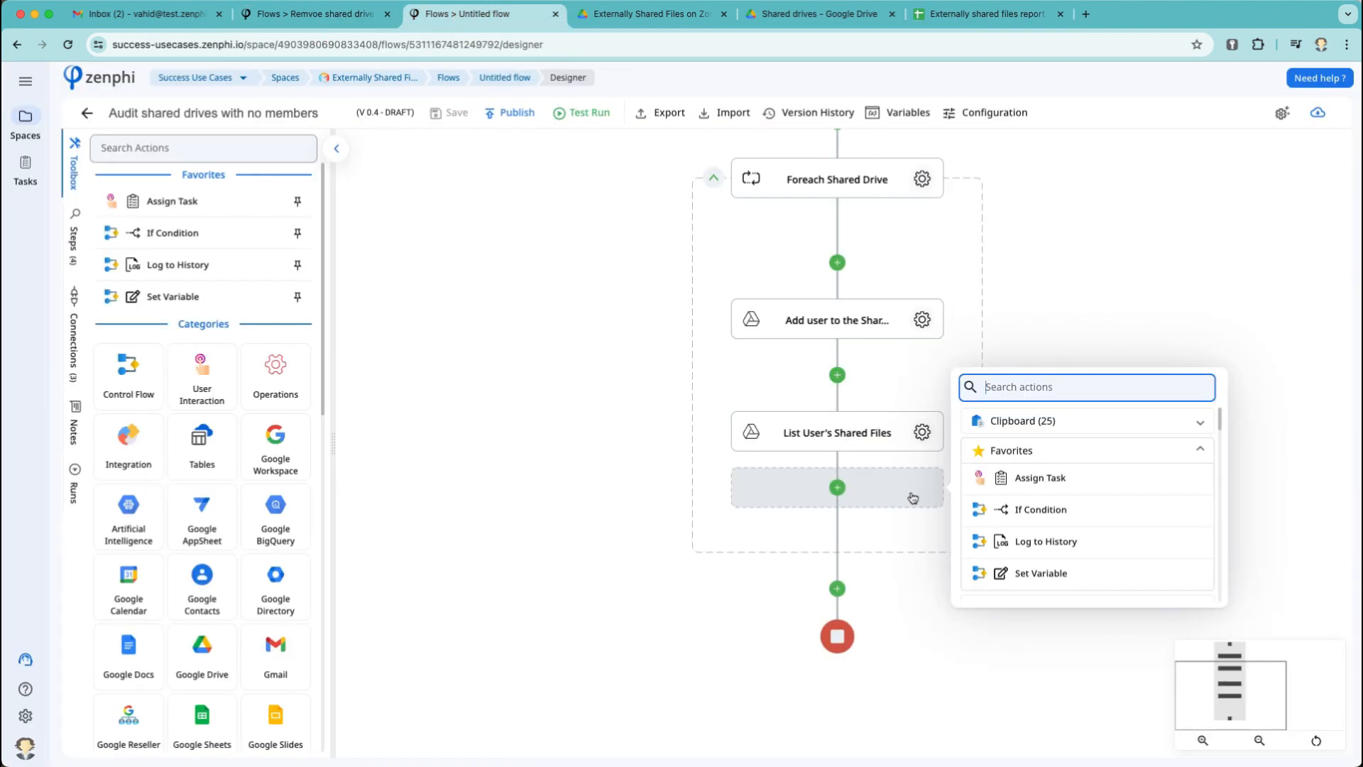
pyautogui.write('copy')
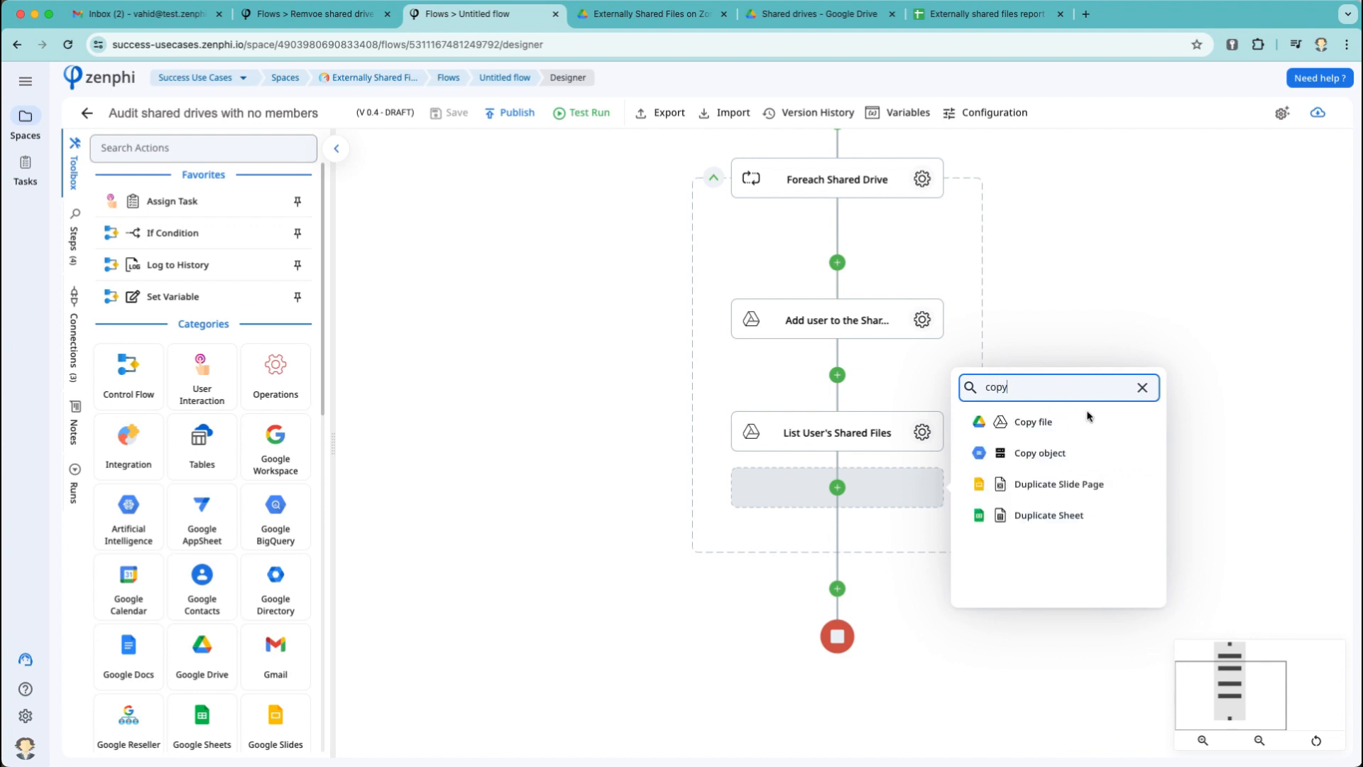
pyautogui.click(1059, 422)
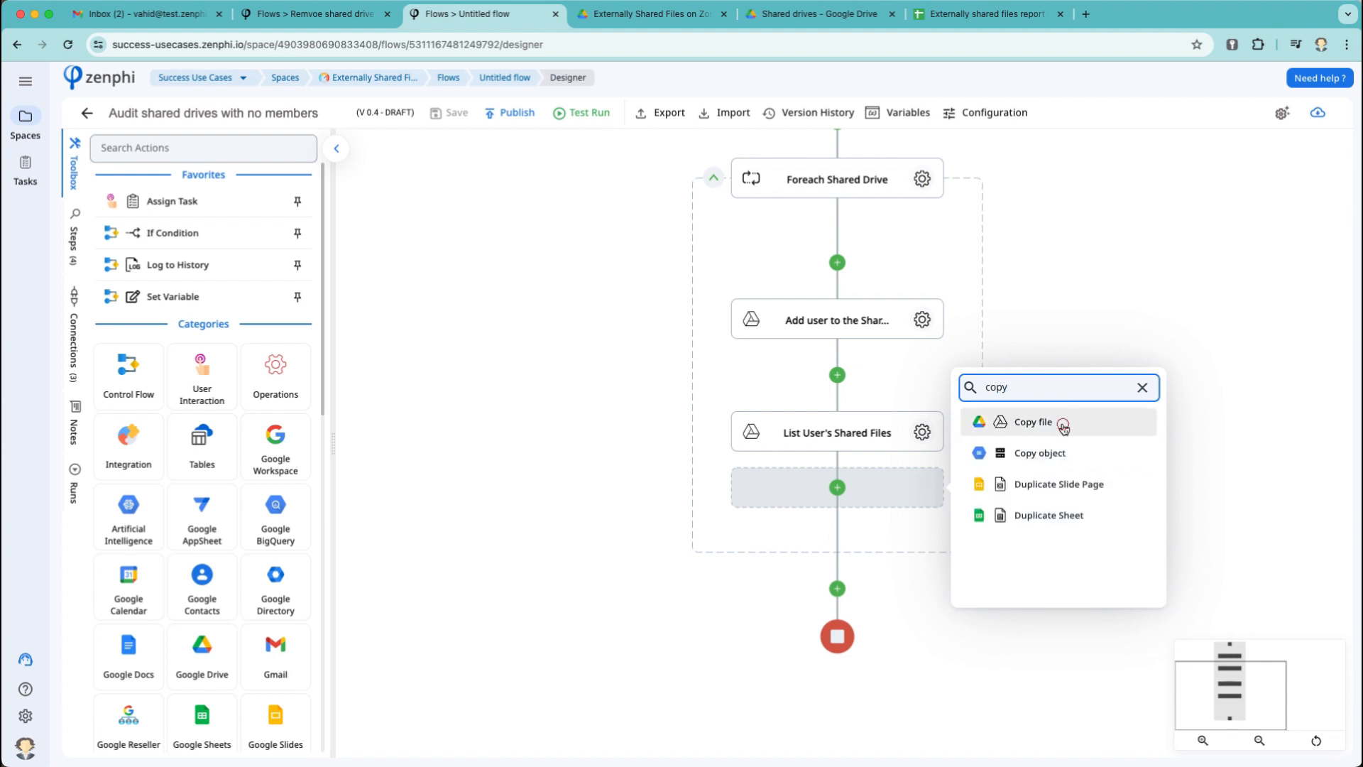
pyautogui.click(959, 542)
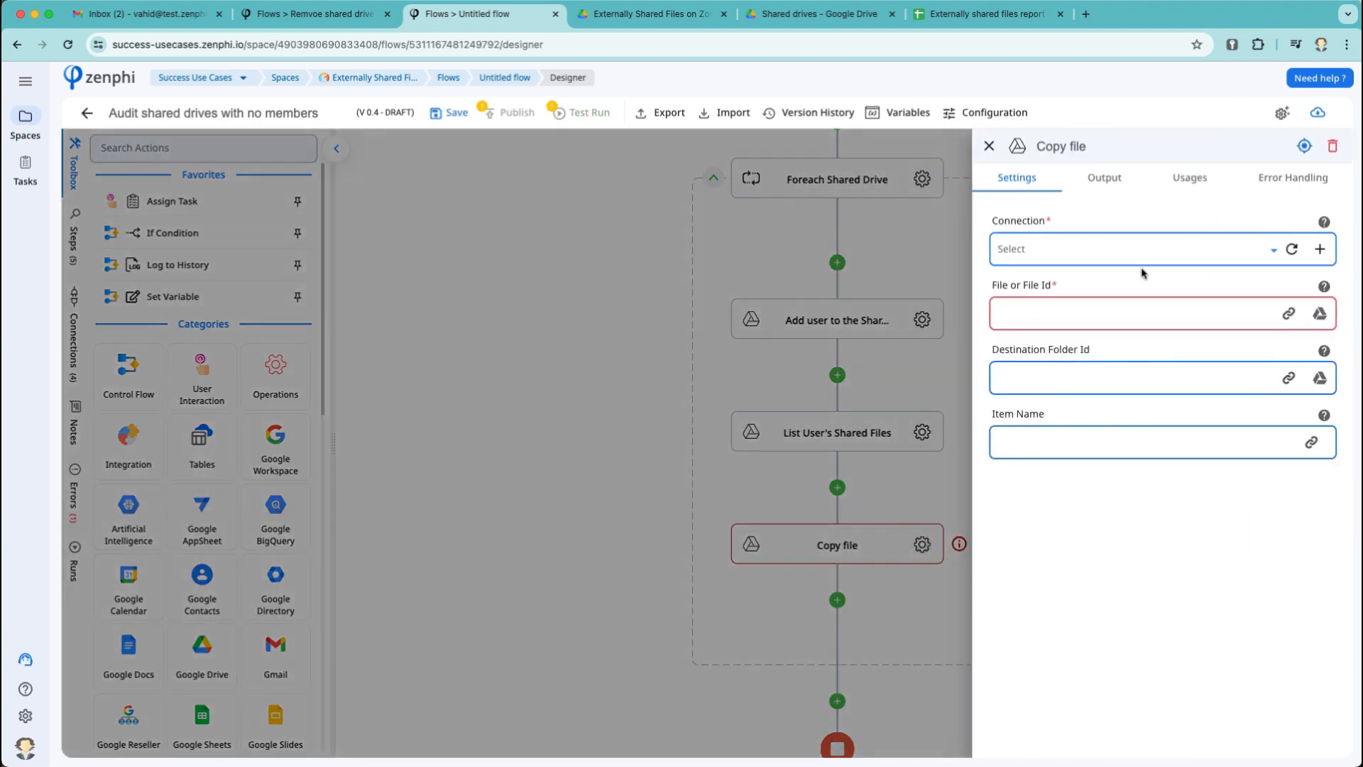
pyautogui.click(1274, 251)
pyautogui.click(1088, 311)
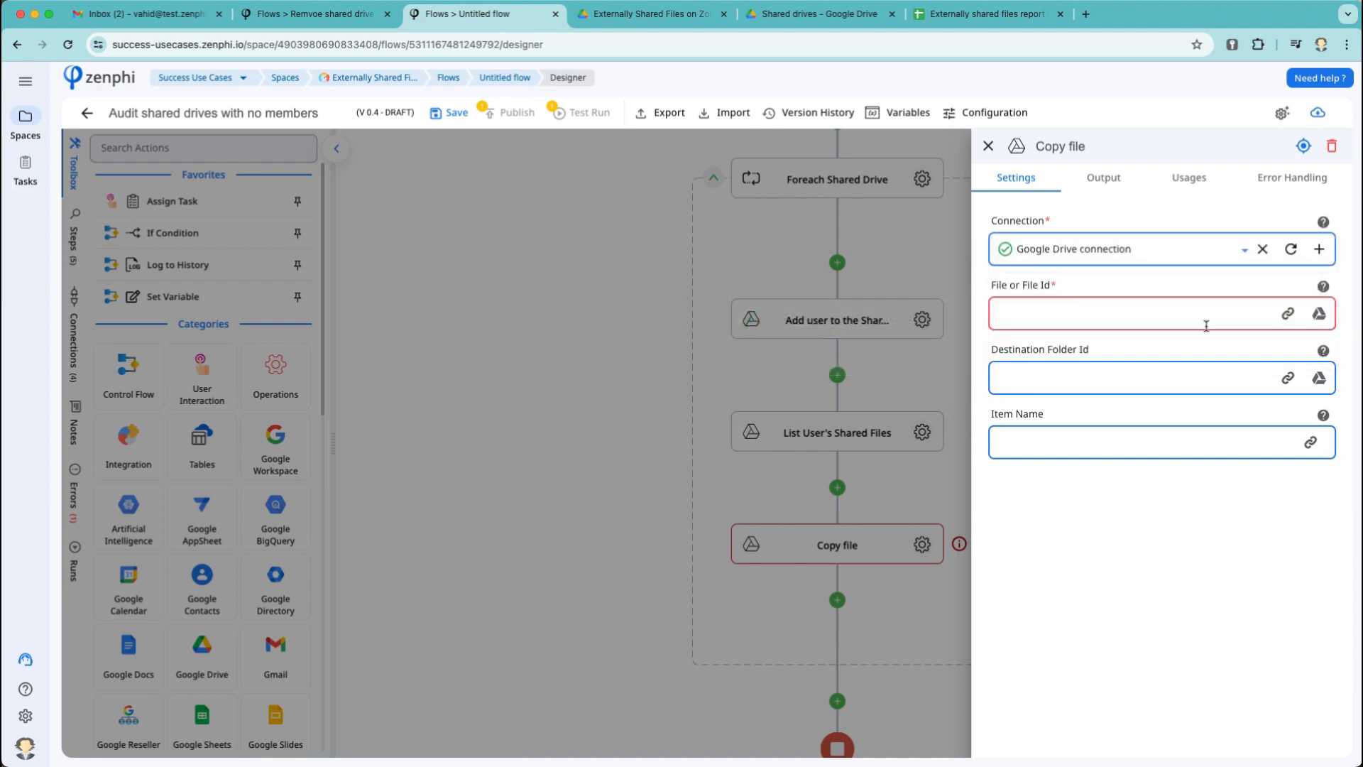
# Choose the Externally shared files report template from the Use Cases shared drive as the file to copy.
pyautogui.click(1321, 316)
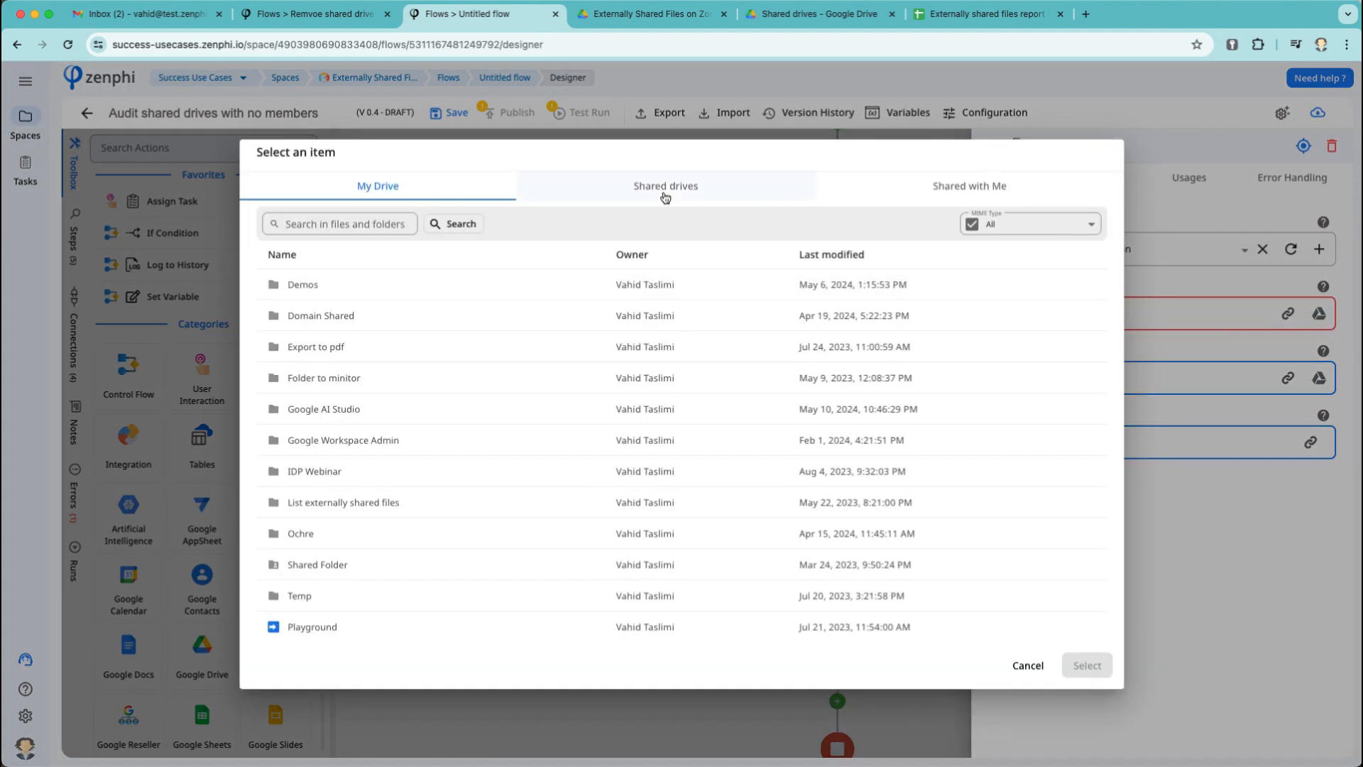
pyautogui.click(665, 197)
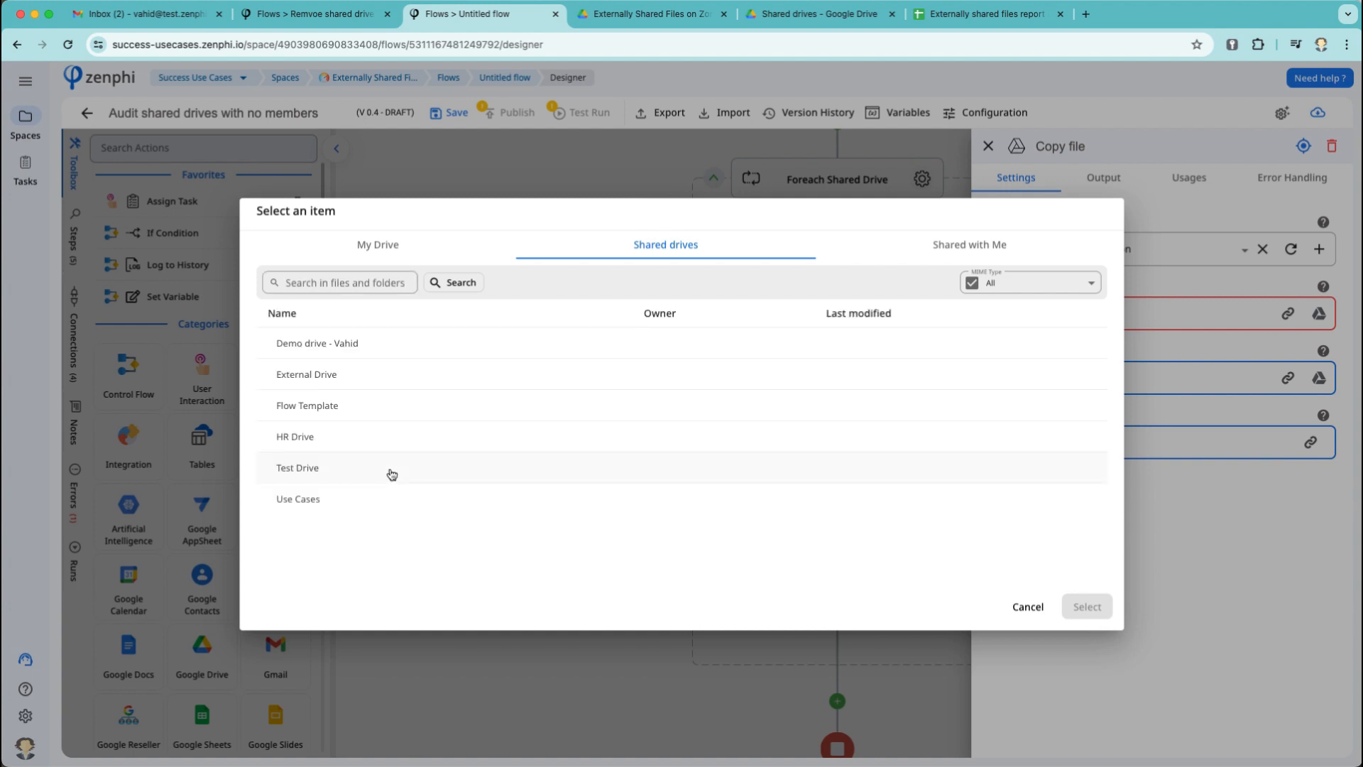
pyautogui.doubleClick(341, 499)
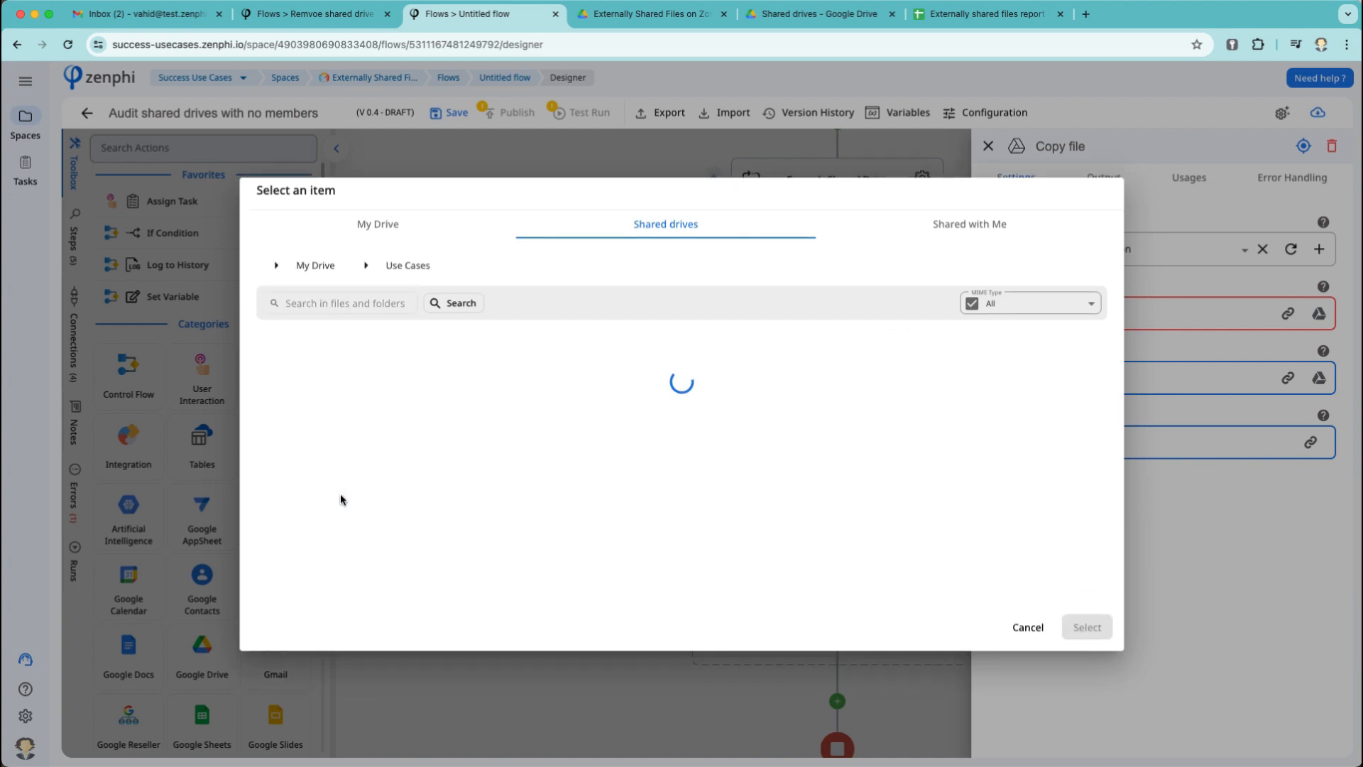
pyautogui.doubleClick(366, 396)
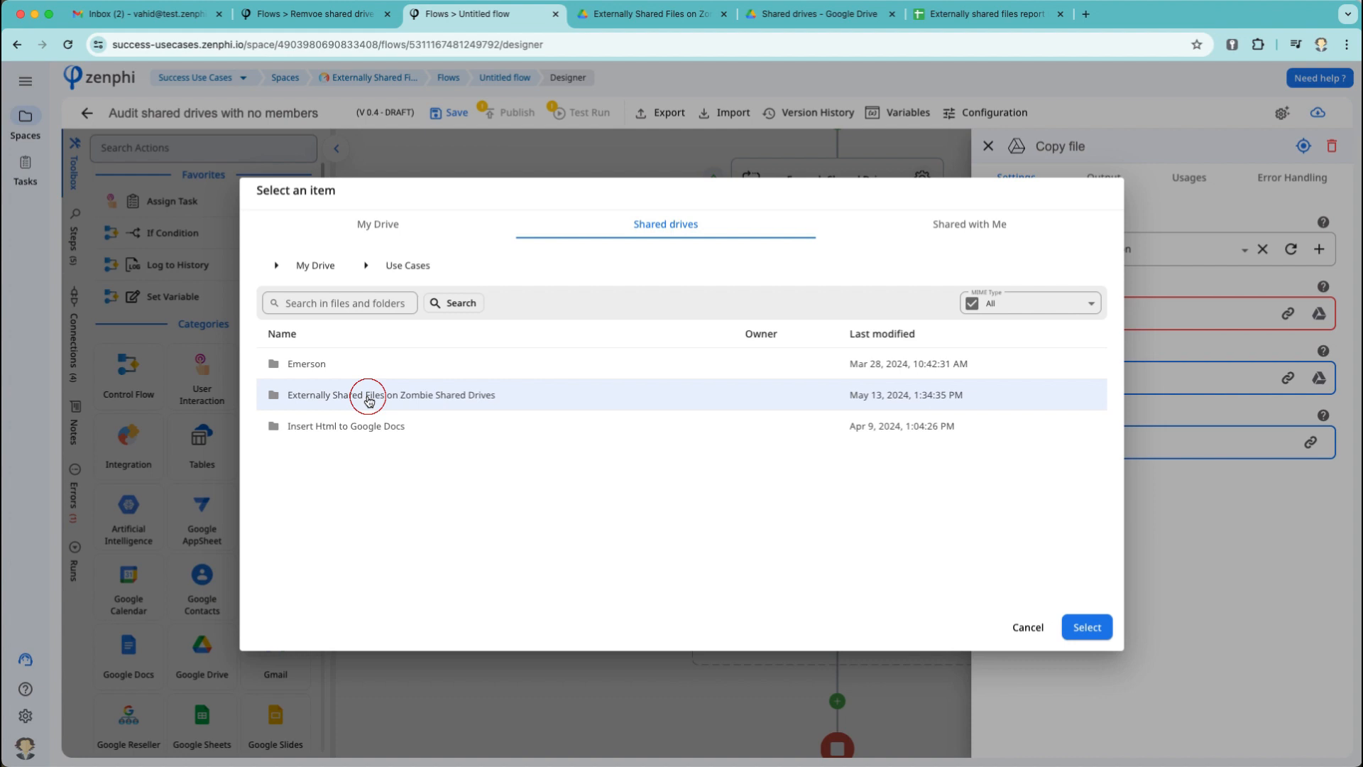
pyautogui.click(367, 396)
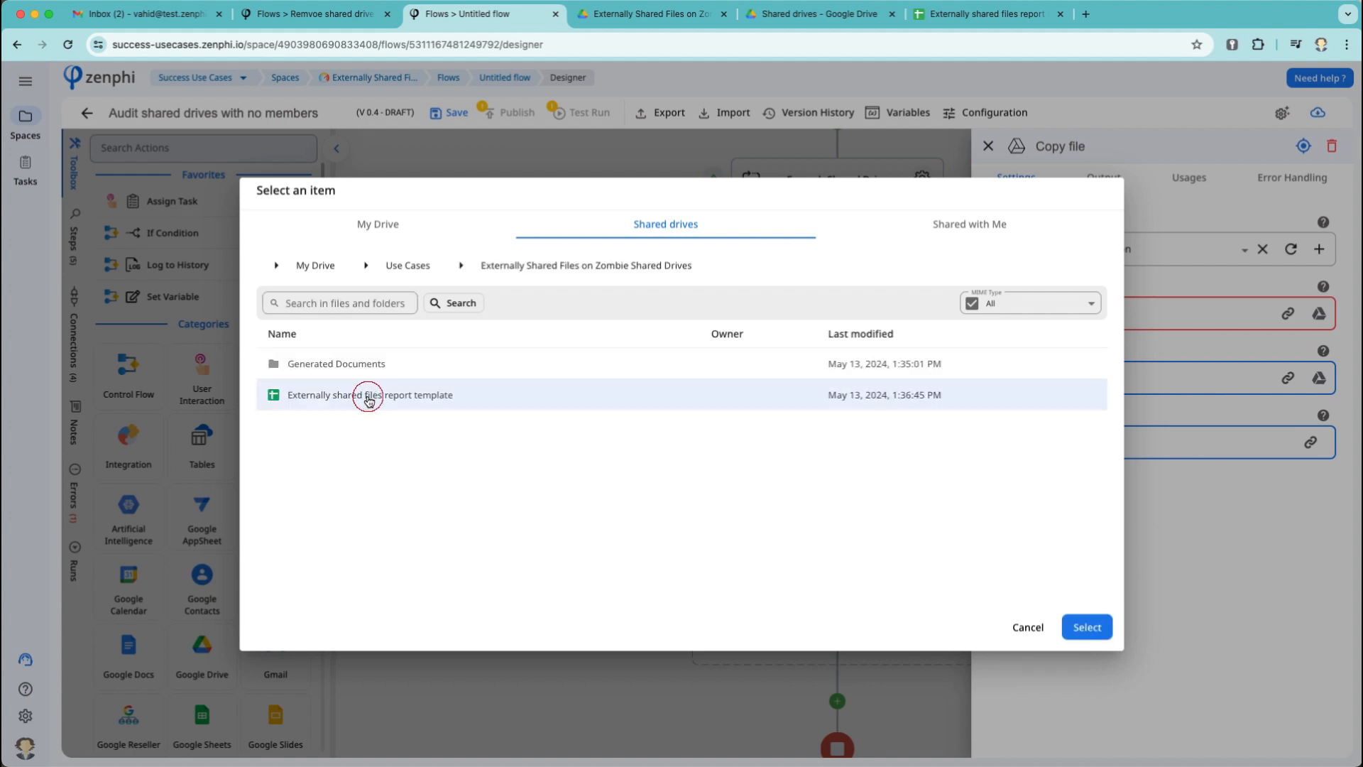
pyautogui.click(1082, 628)
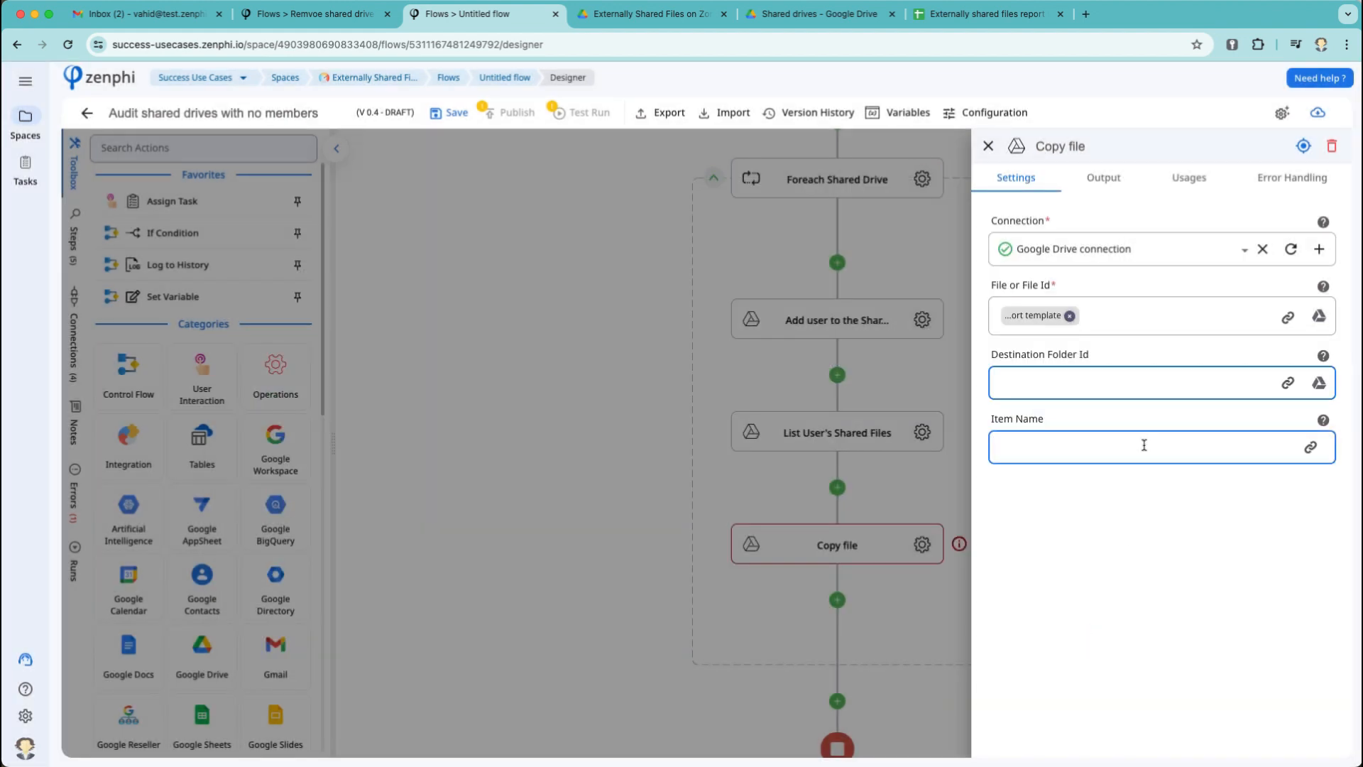
# Set the destination to the Generated Documents folder.
pyautogui.click(1318, 383)
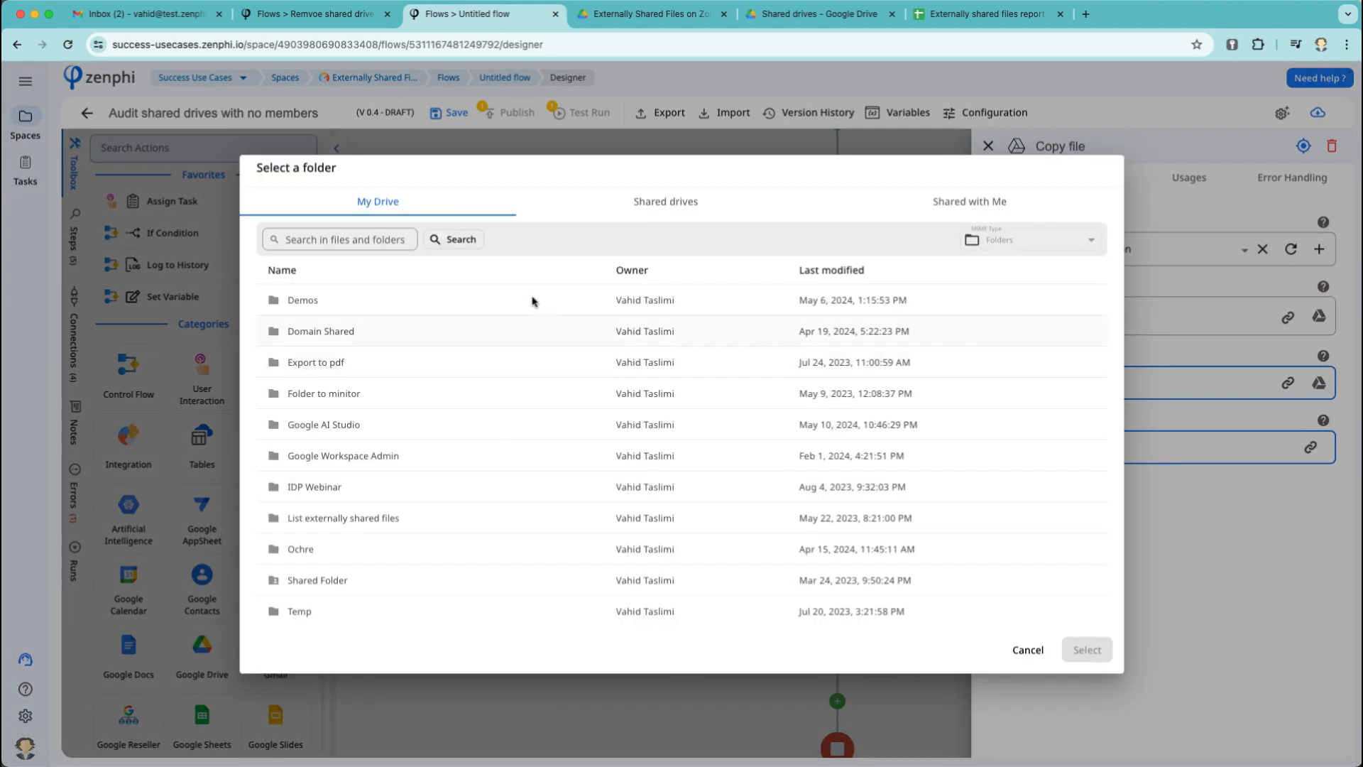
pyautogui.click(688, 201)
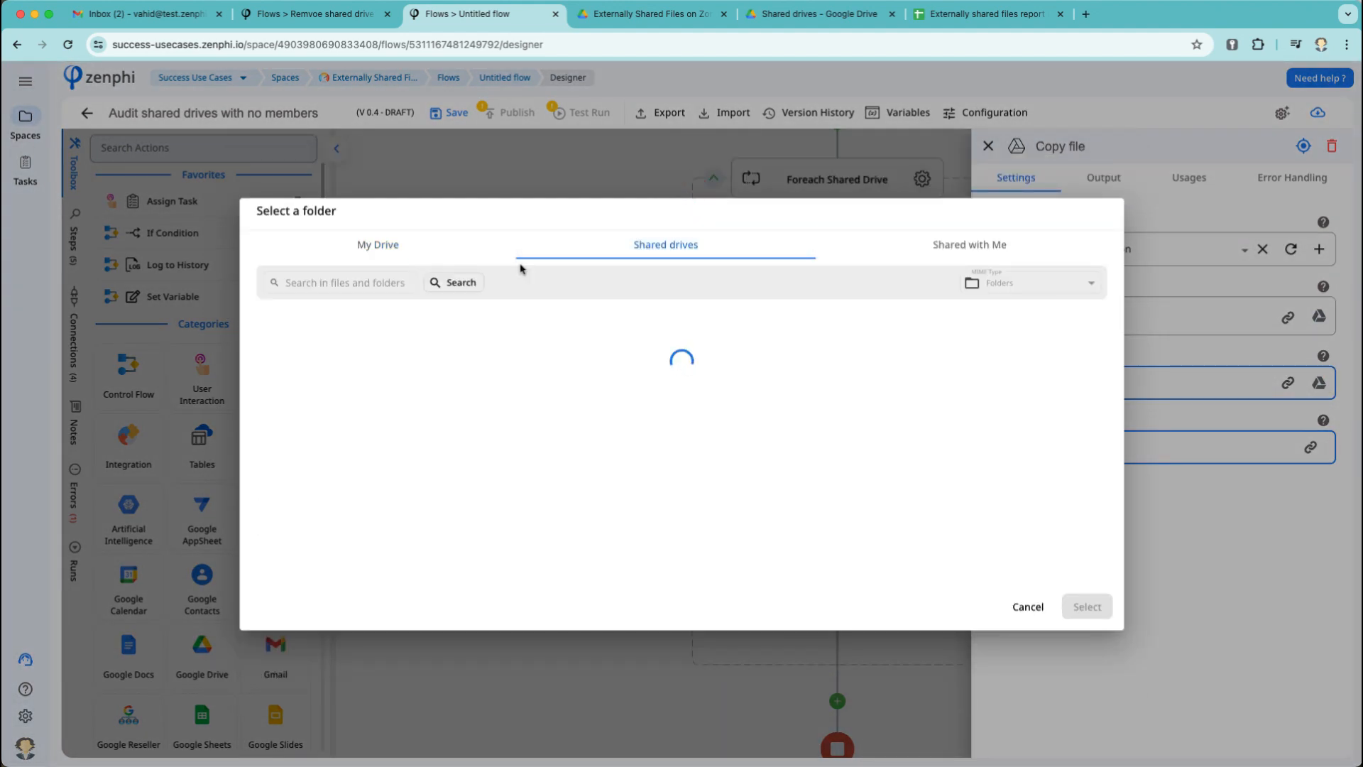
pyautogui.doubleClick(351, 502)
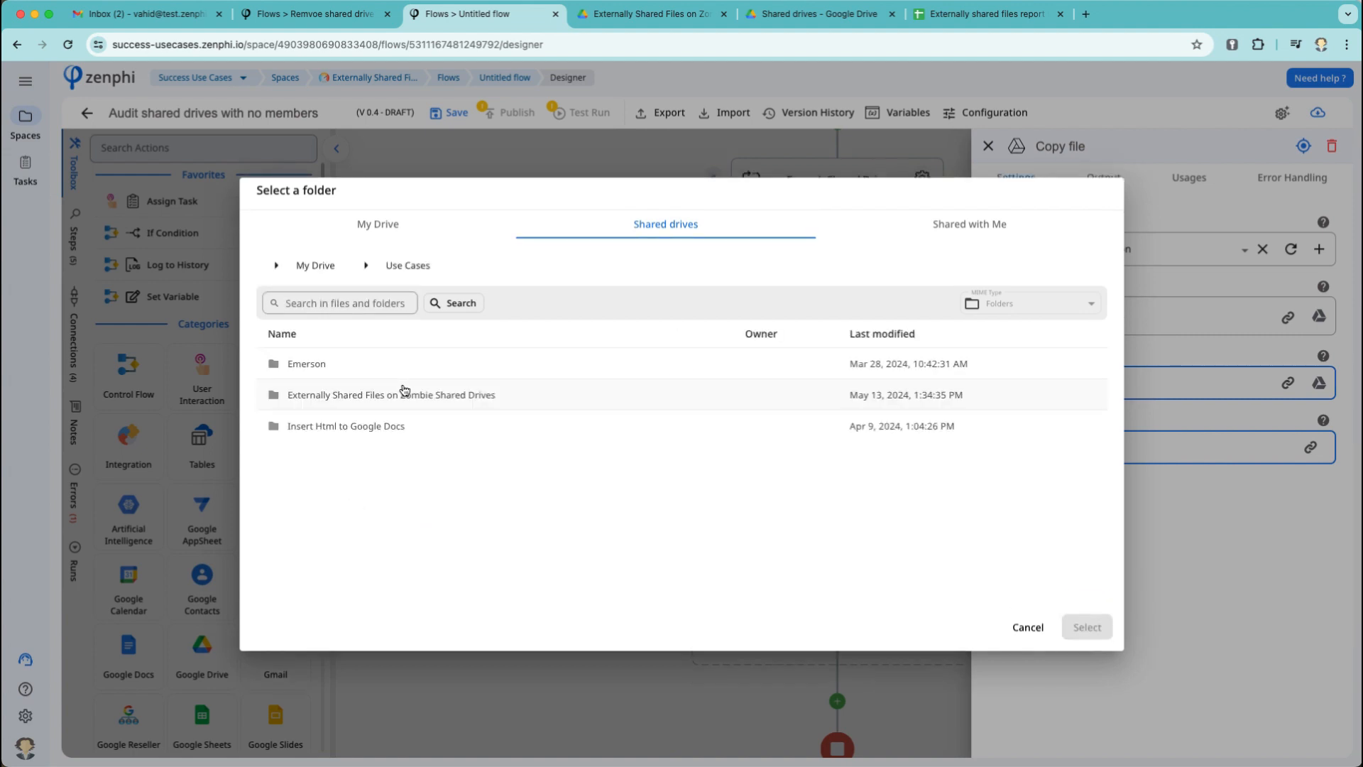
pyautogui.doubleClick(402, 389)
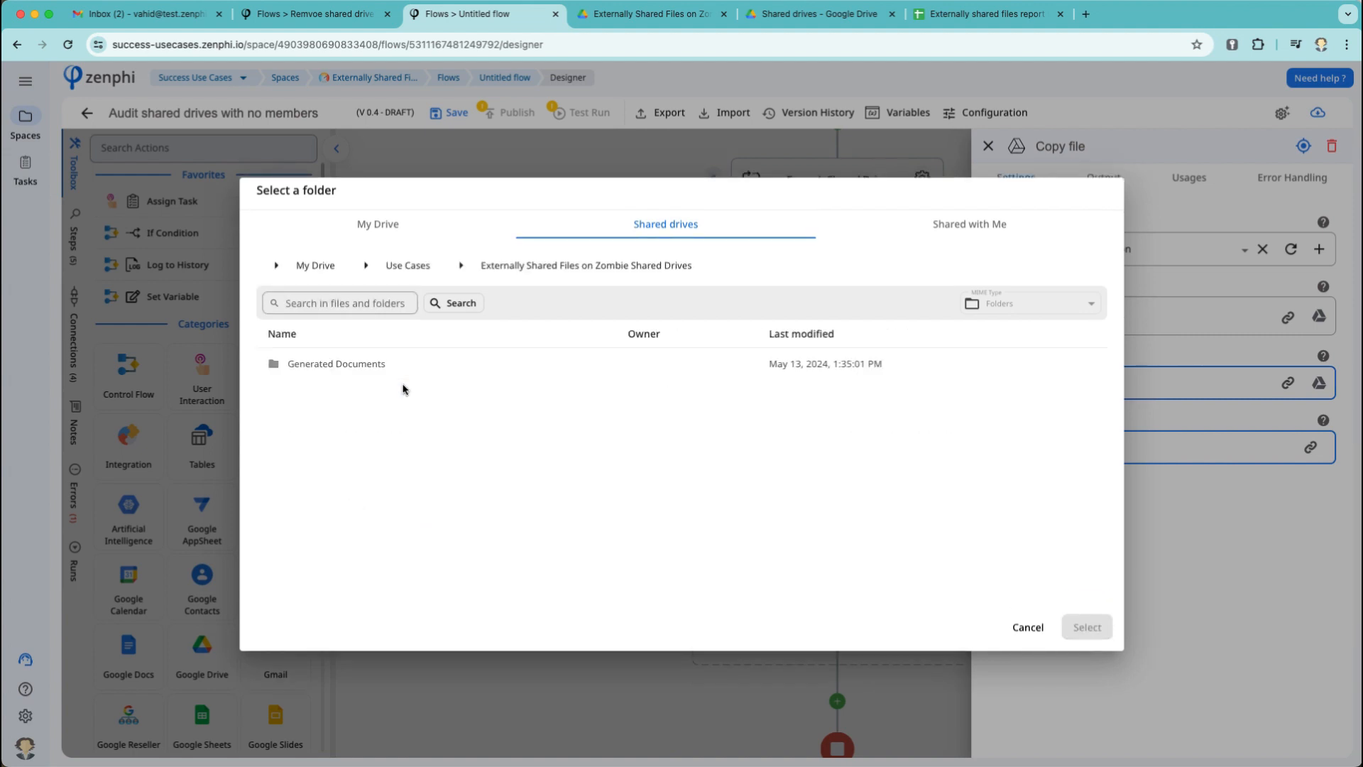
pyautogui.click(374, 367)
pyautogui.click(1084, 628)
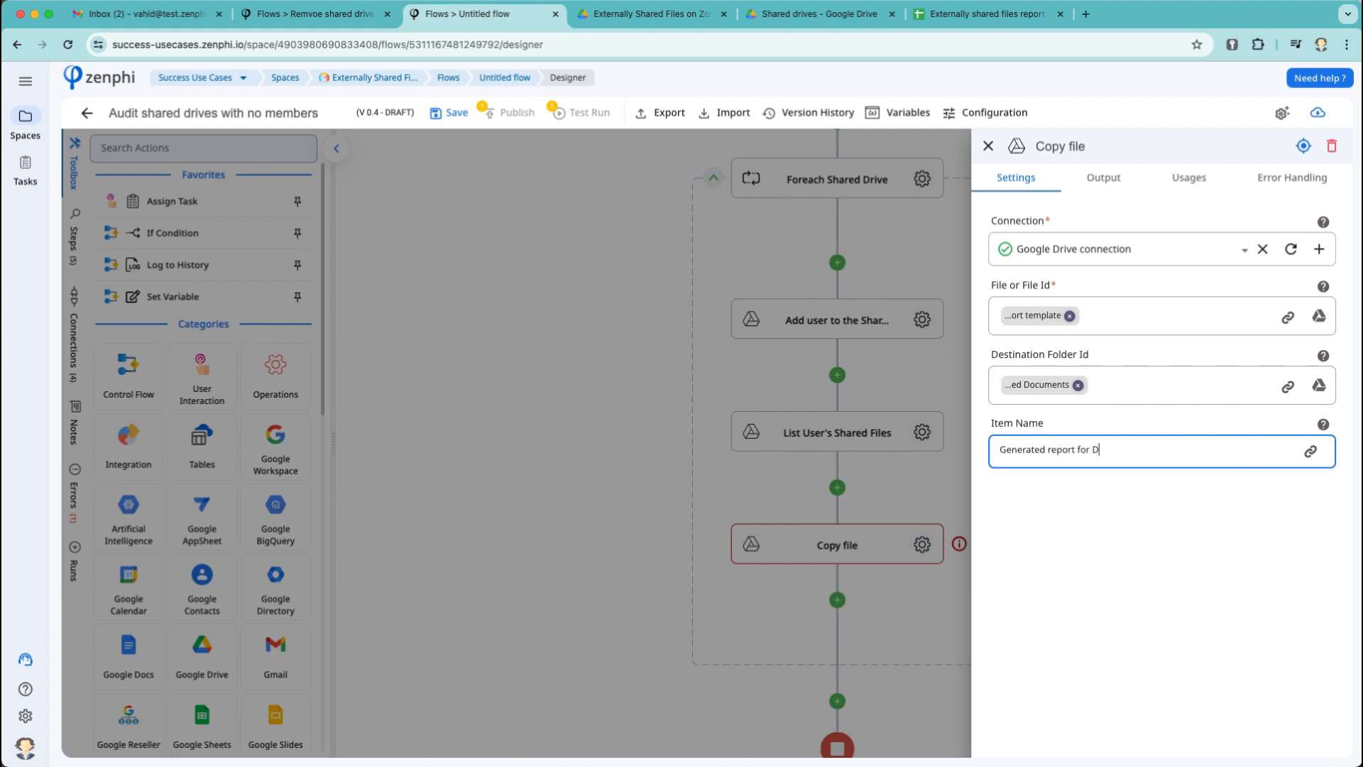
# Set the Item Name to 'Generated report for Shared Drive' plus the current drive's Name.
pyautogui.click(1311, 451)
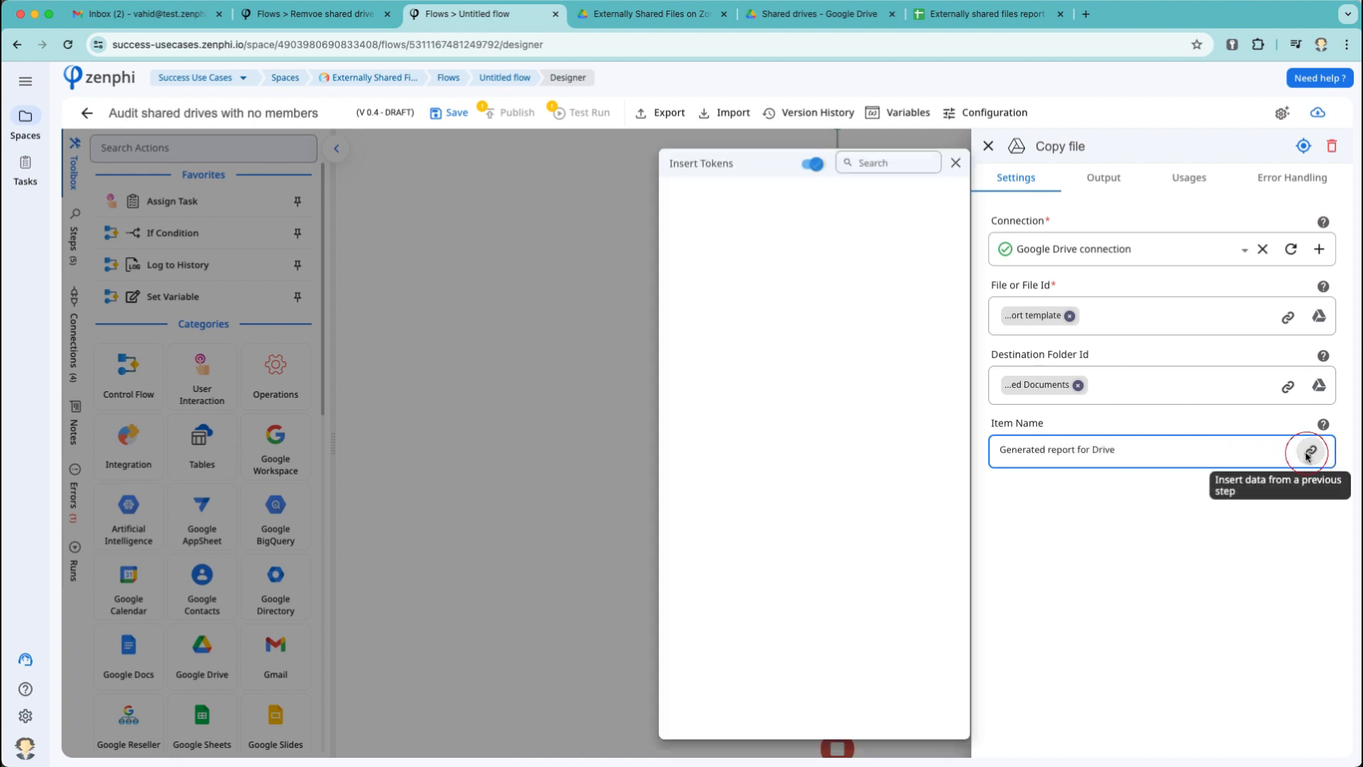
pyautogui.click(771, 282)
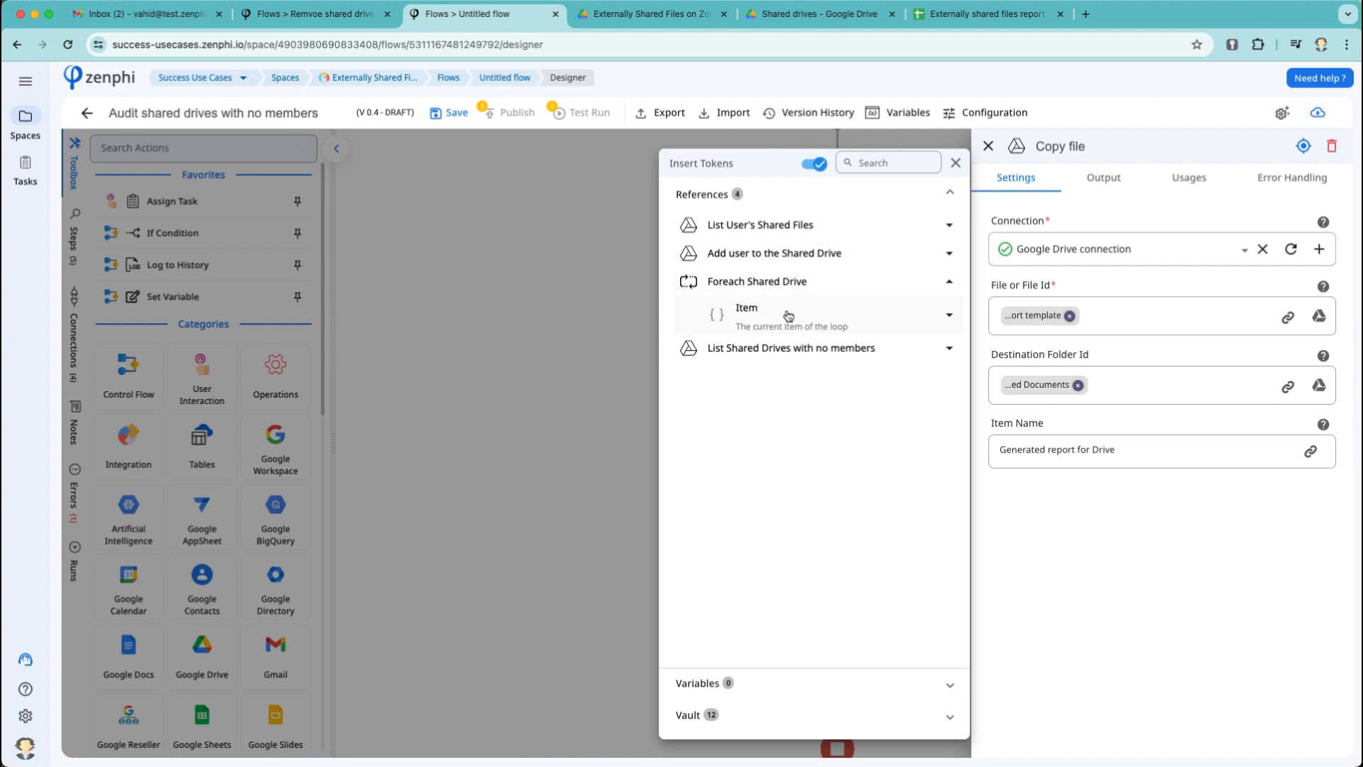
pyautogui.click(785, 313)
pyautogui.click(949, 391)
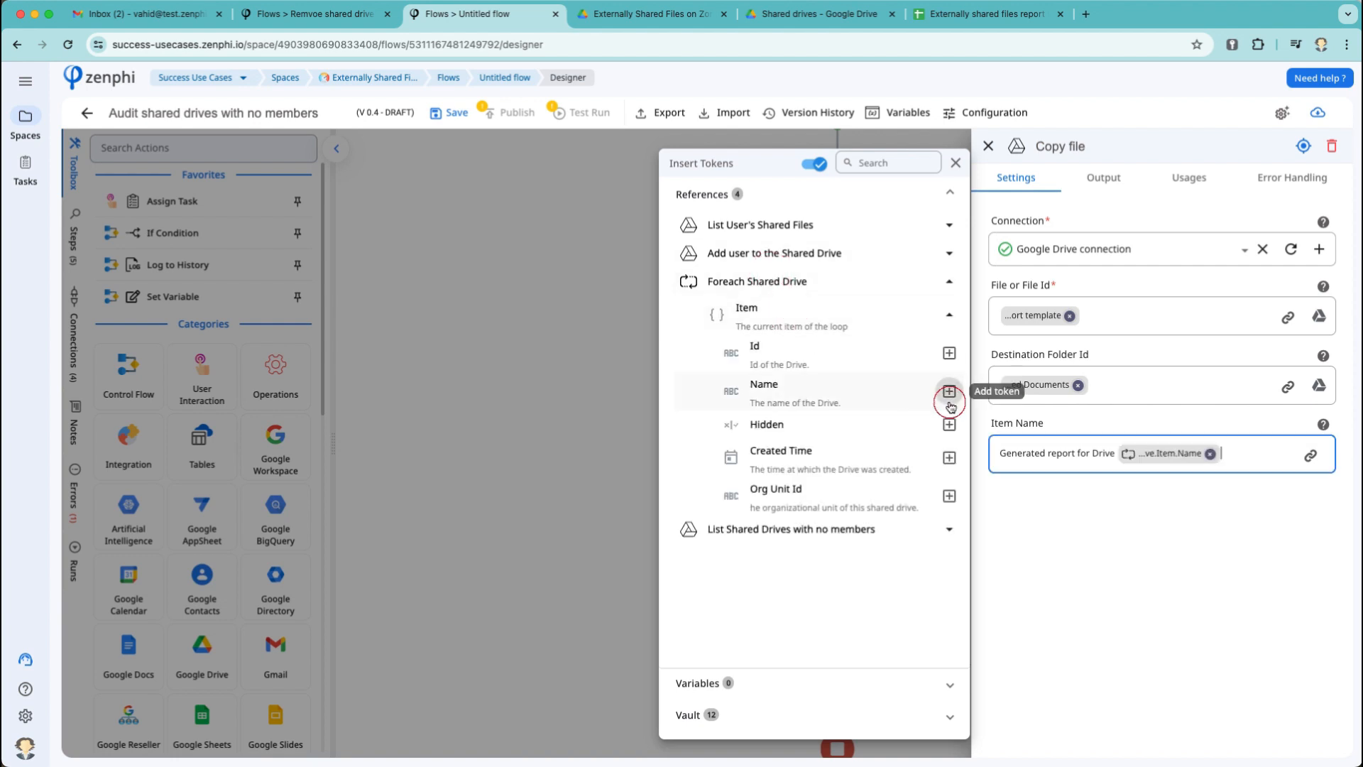
pyautogui.click(1091, 453)
pyautogui.write('Share')
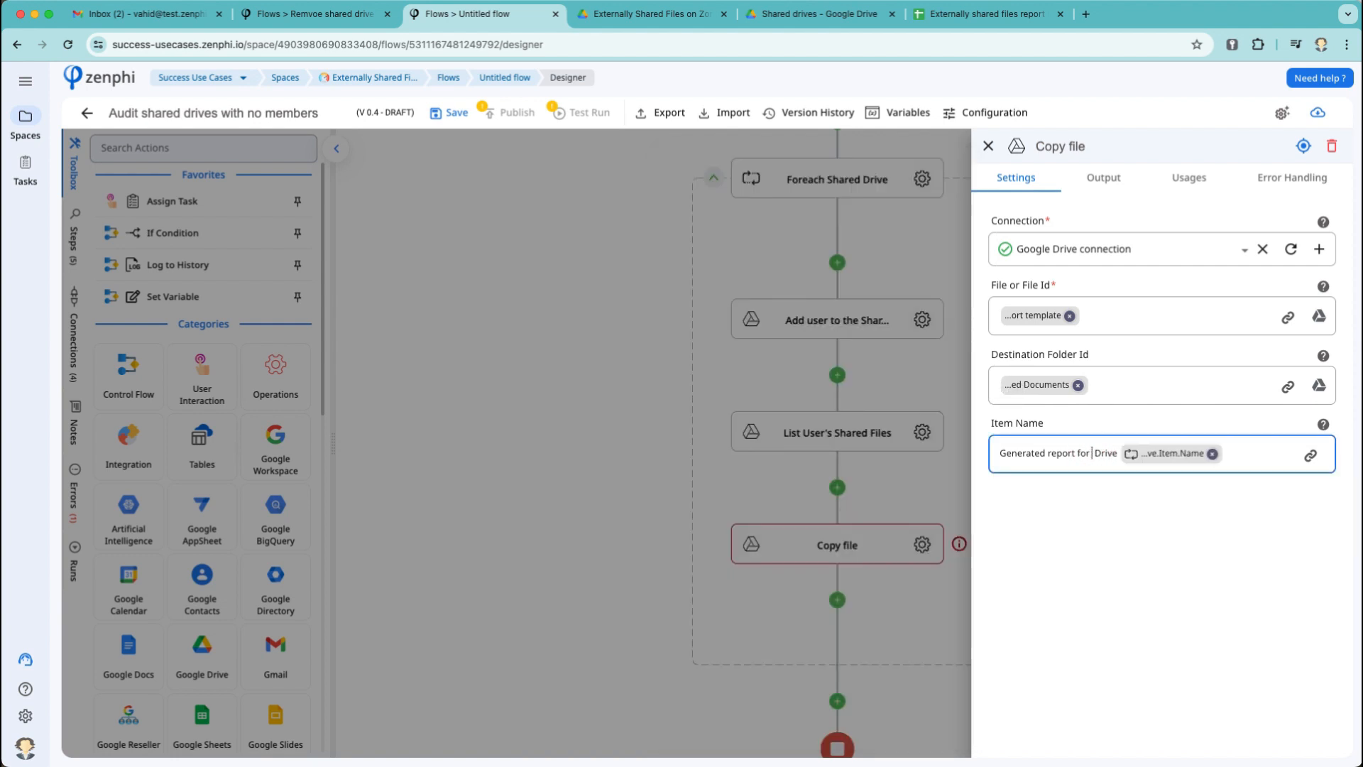
pyautogui.write('d')
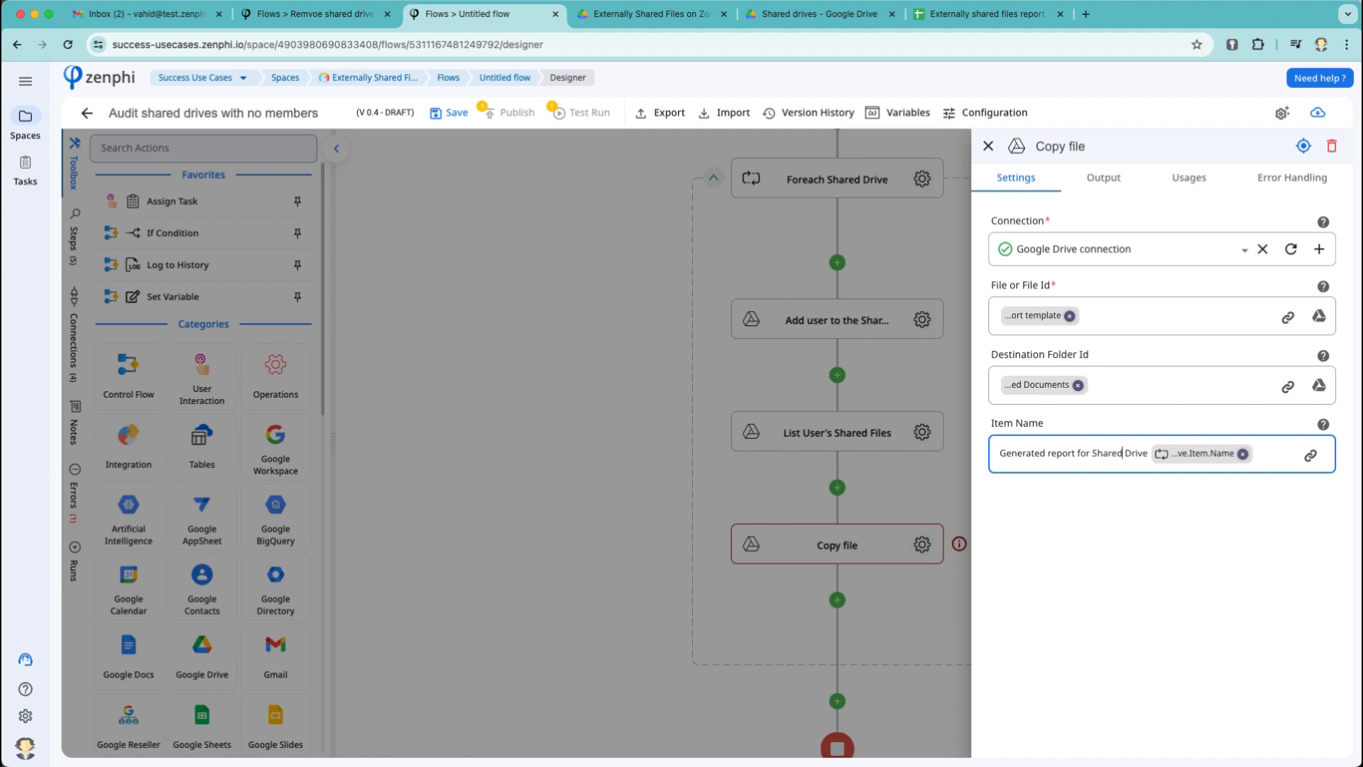
pyautogui.click(770, 493)
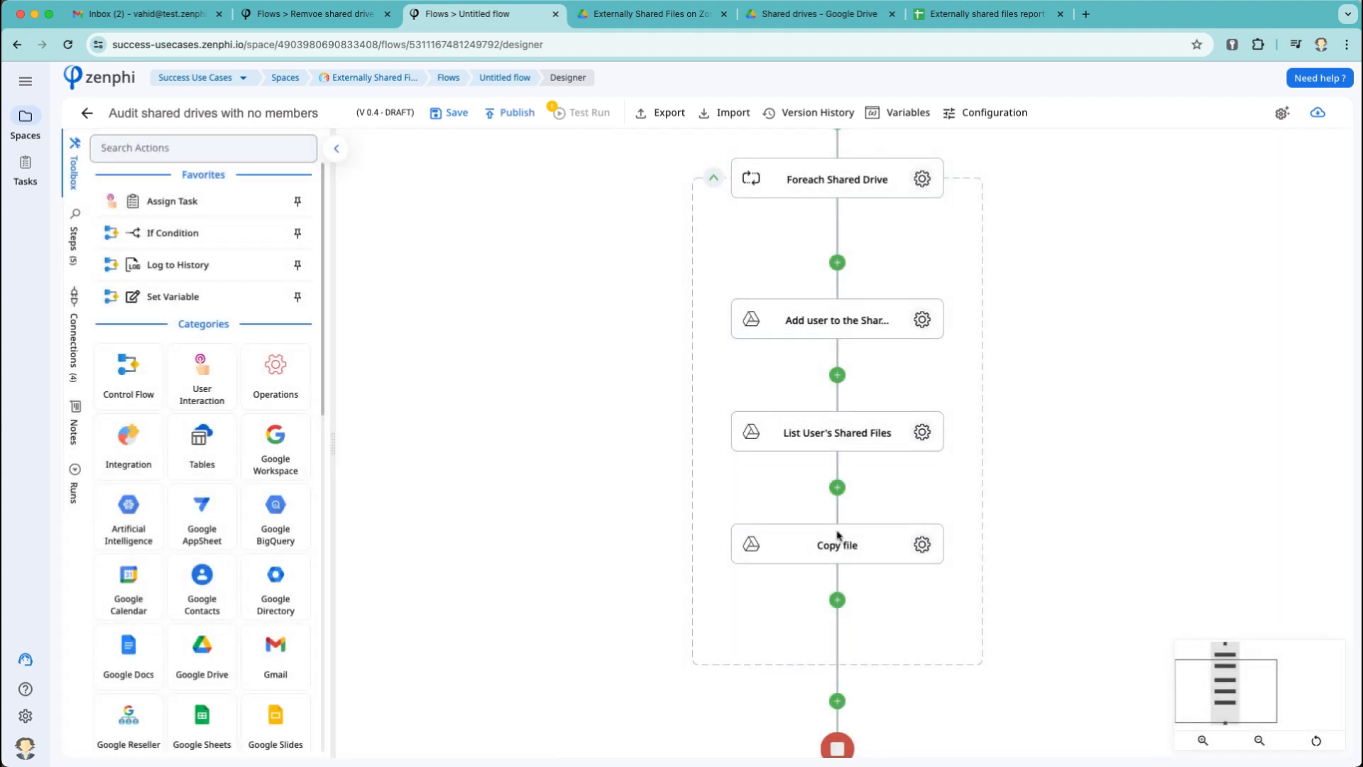
# Rename the copy step to 'Copy template file'.
pyautogui.click(852, 544)
pyautogui.click(845, 546)
pyautogui.hotkey('shift', 'Right')
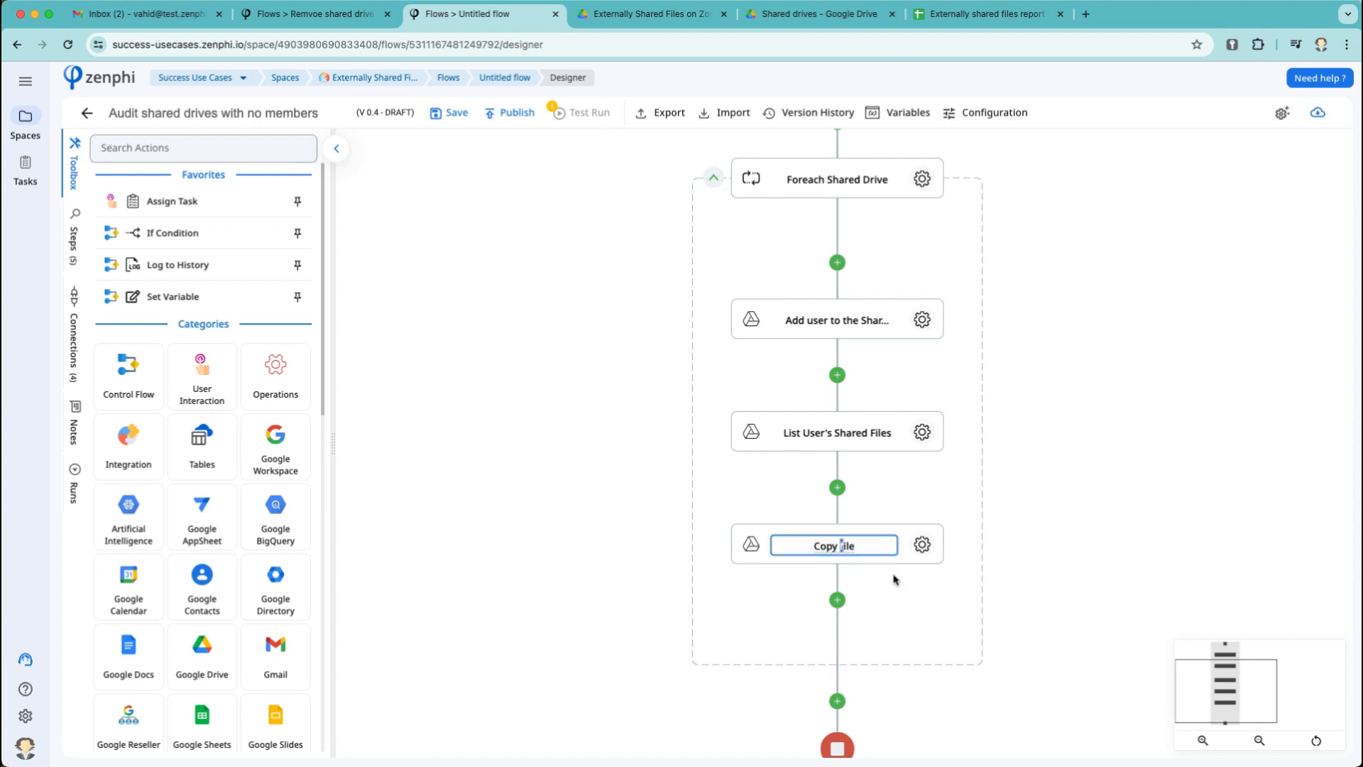
pyautogui.write('tempatle f')
pyautogui.doubleClick(841, 545)
pyautogui.write('template')
pyautogui.click(879, 574)
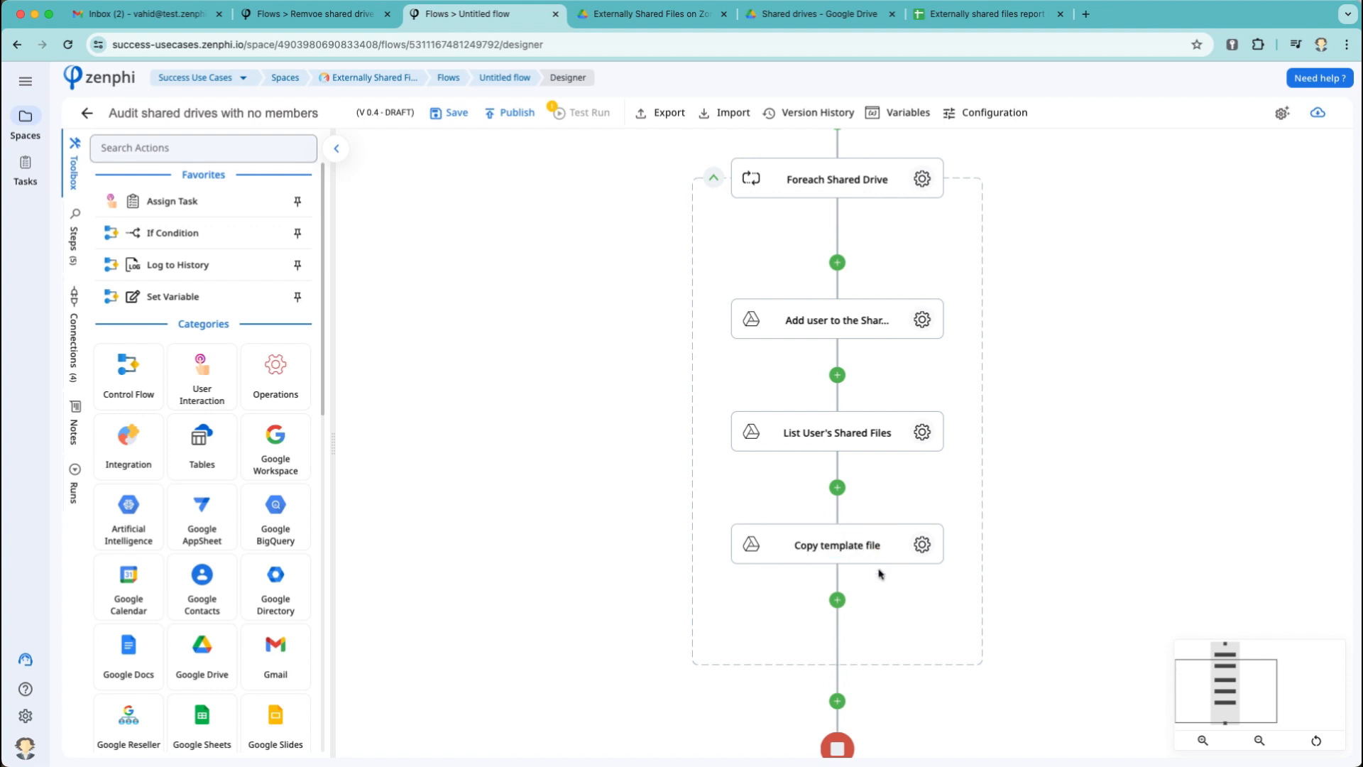
# Add an Add Multiple Rows step after it, using the Google Drive connection.
pyautogui.scroll(-4, 879, 533)
pyautogui.click(838, 346)
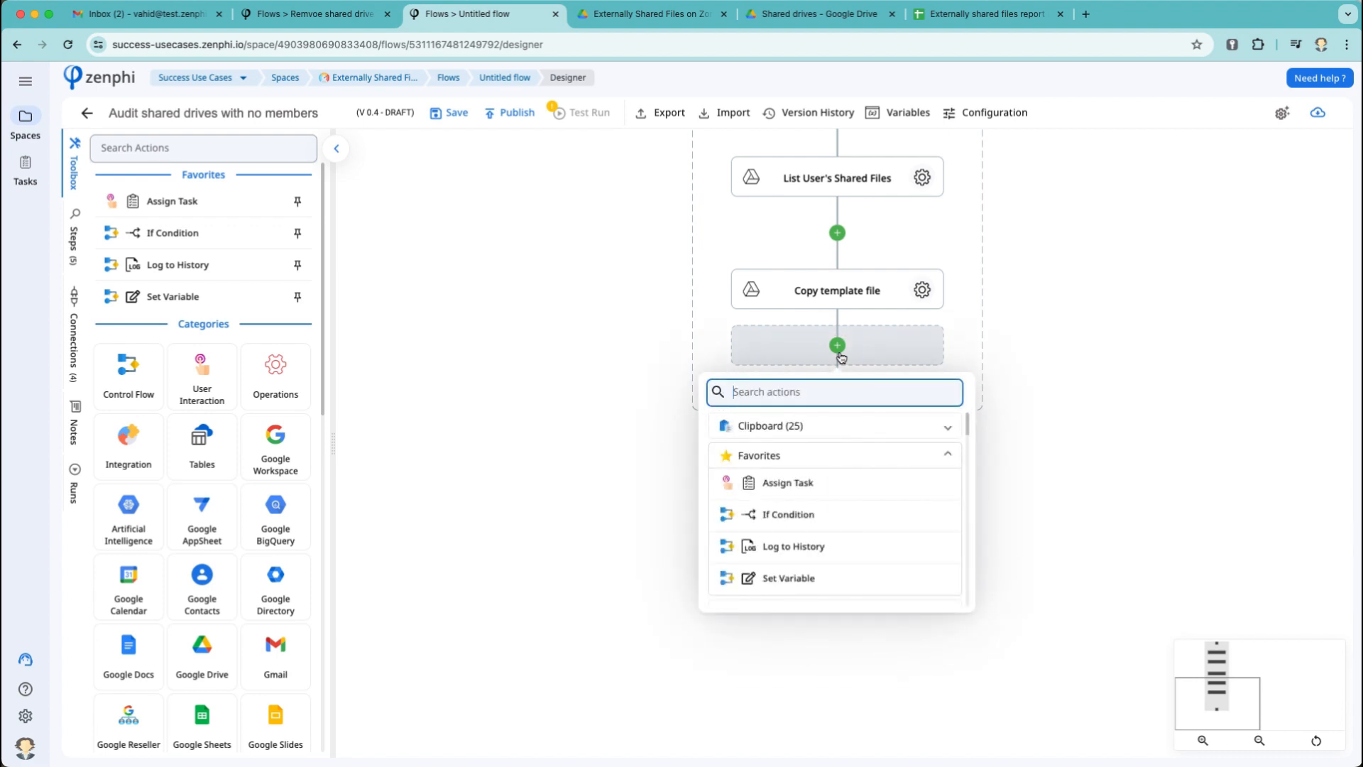
pyautogui.write('add rows')
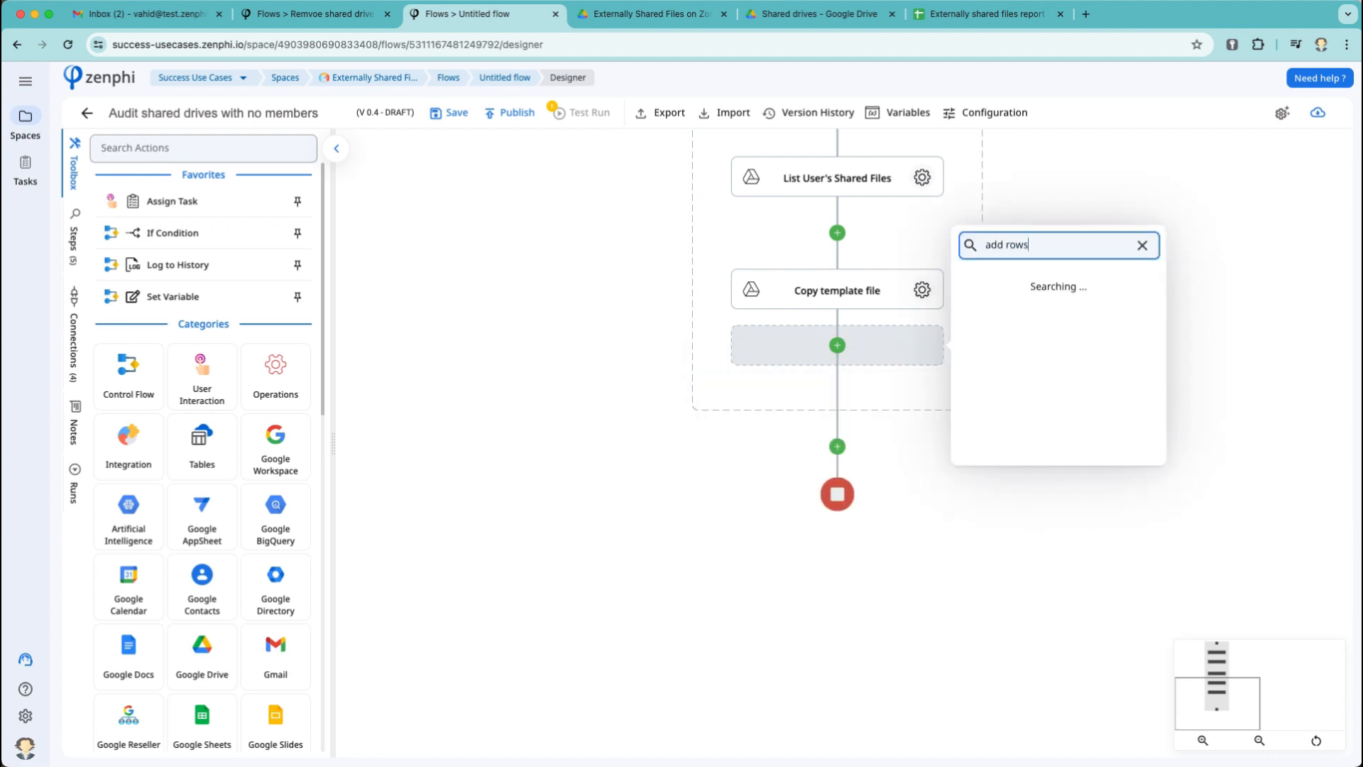
pyautogui.click(1030, 344)
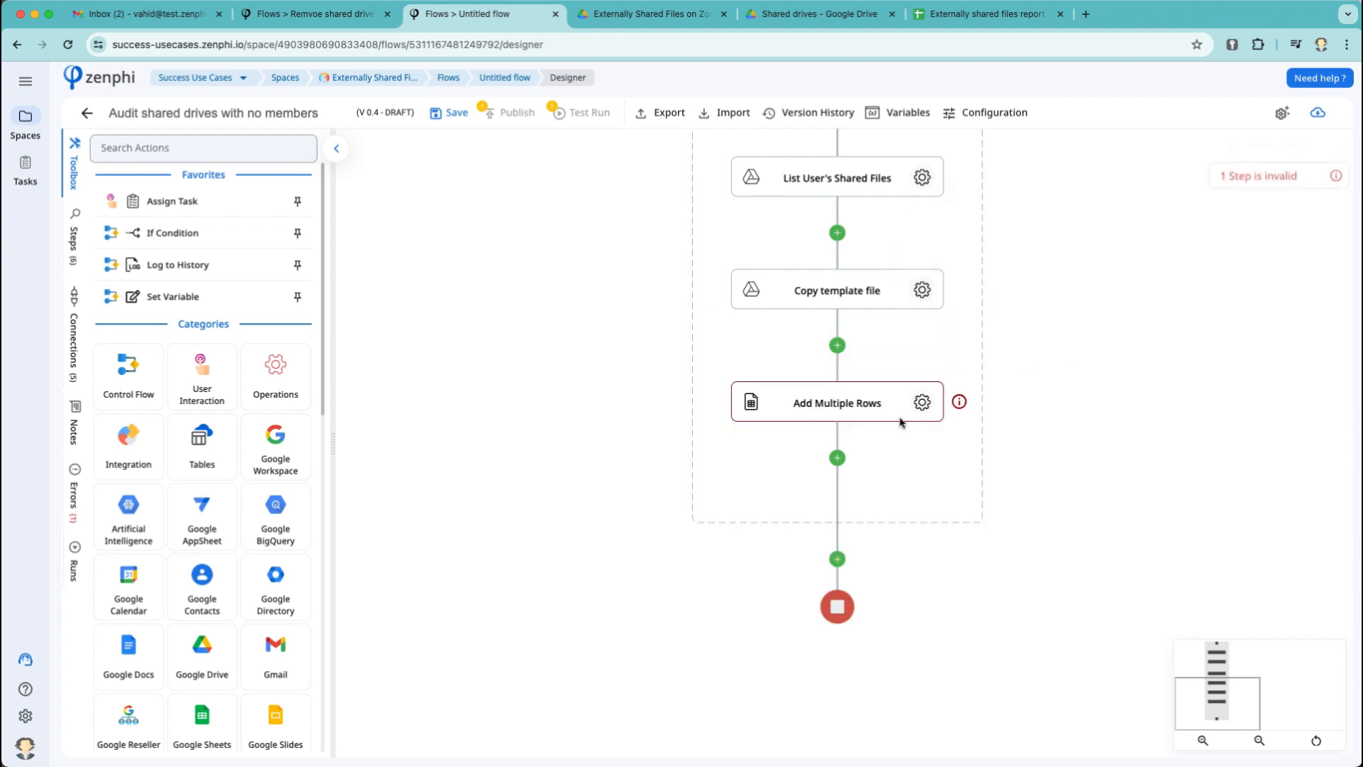
pyautogui.click(922, 402)
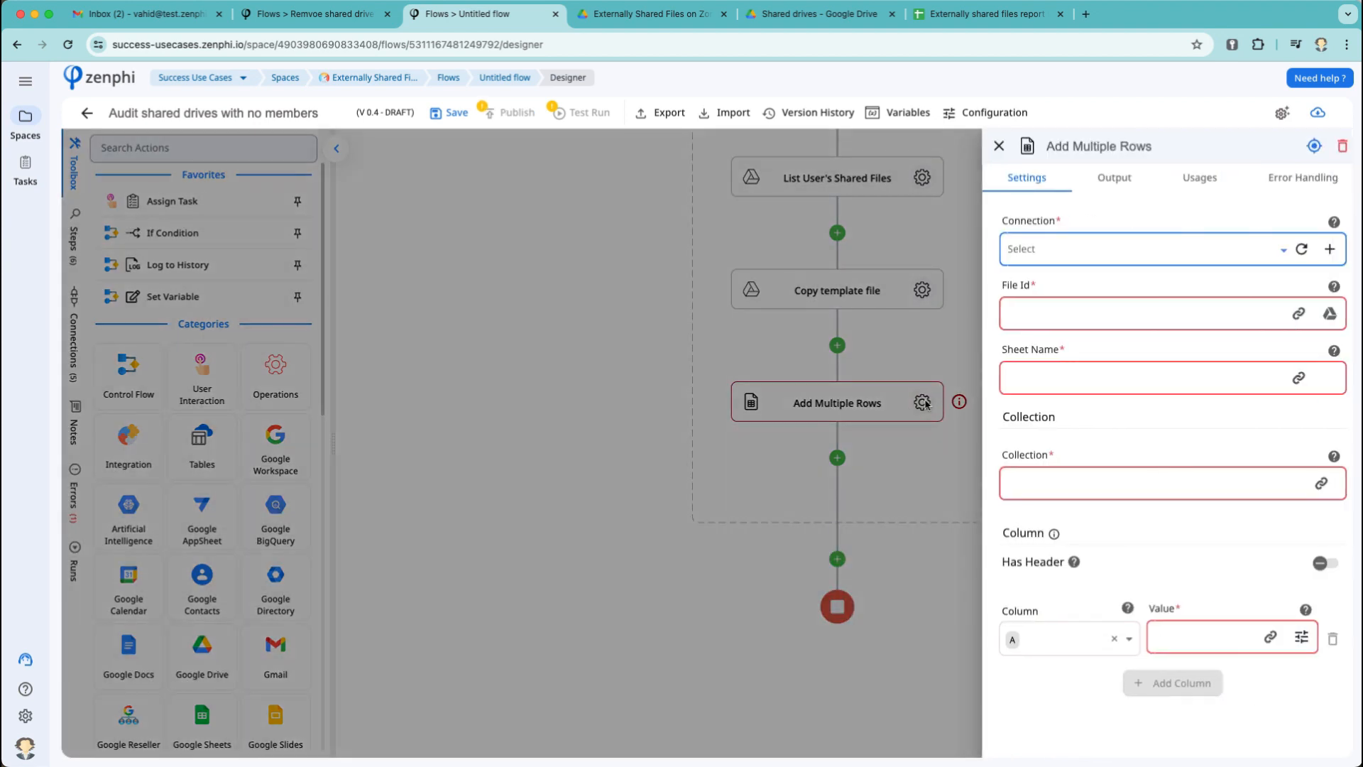
pyautogui.click(1158, 250)
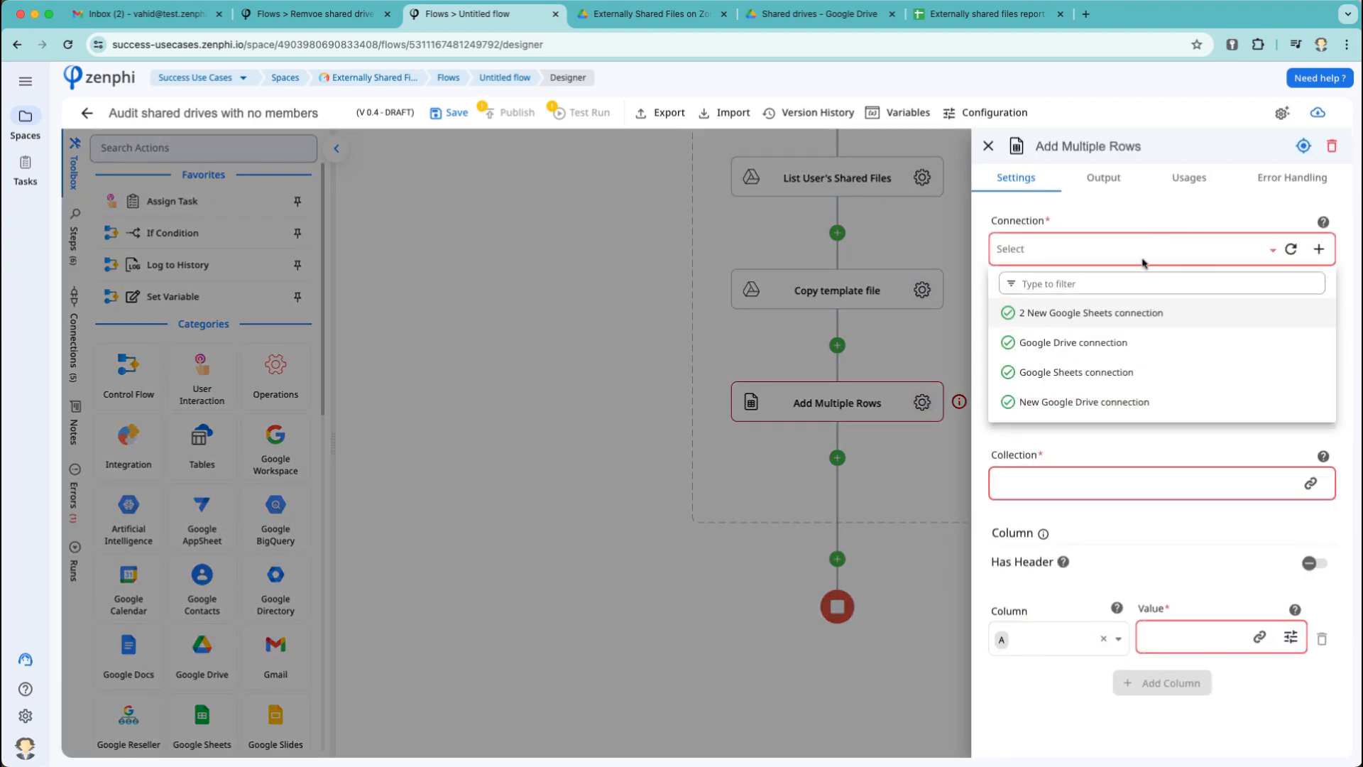
pyautogui.click(1100, 348)
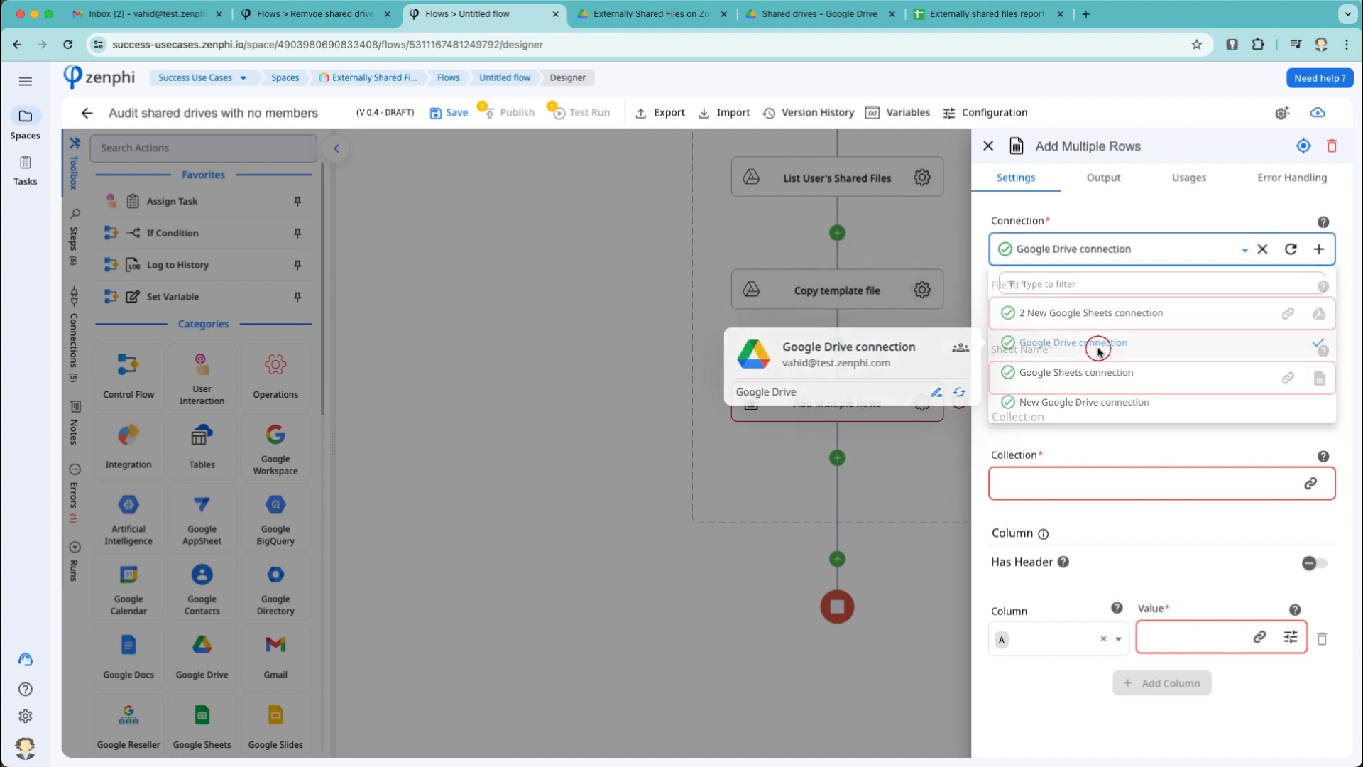
pyautogui.click(1318, 317)
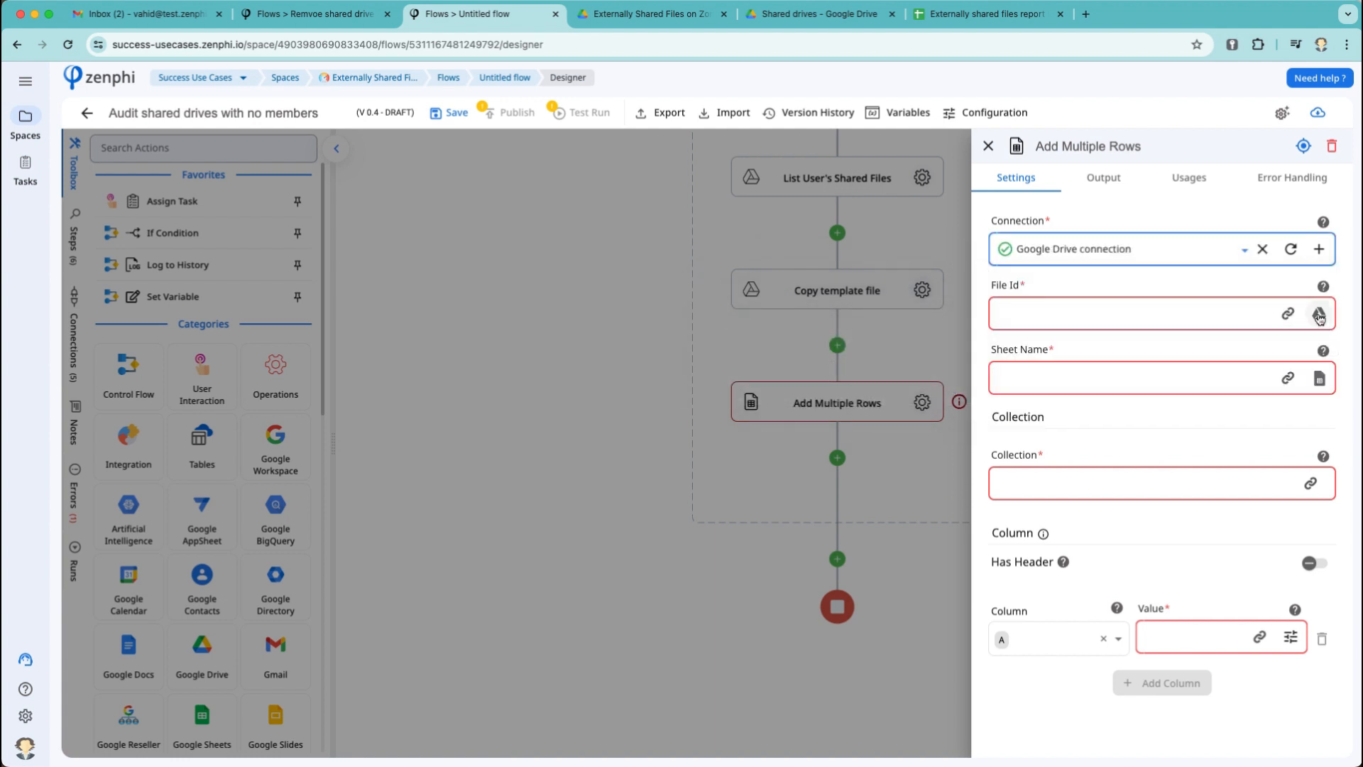
pyautogui.click(987, 13)
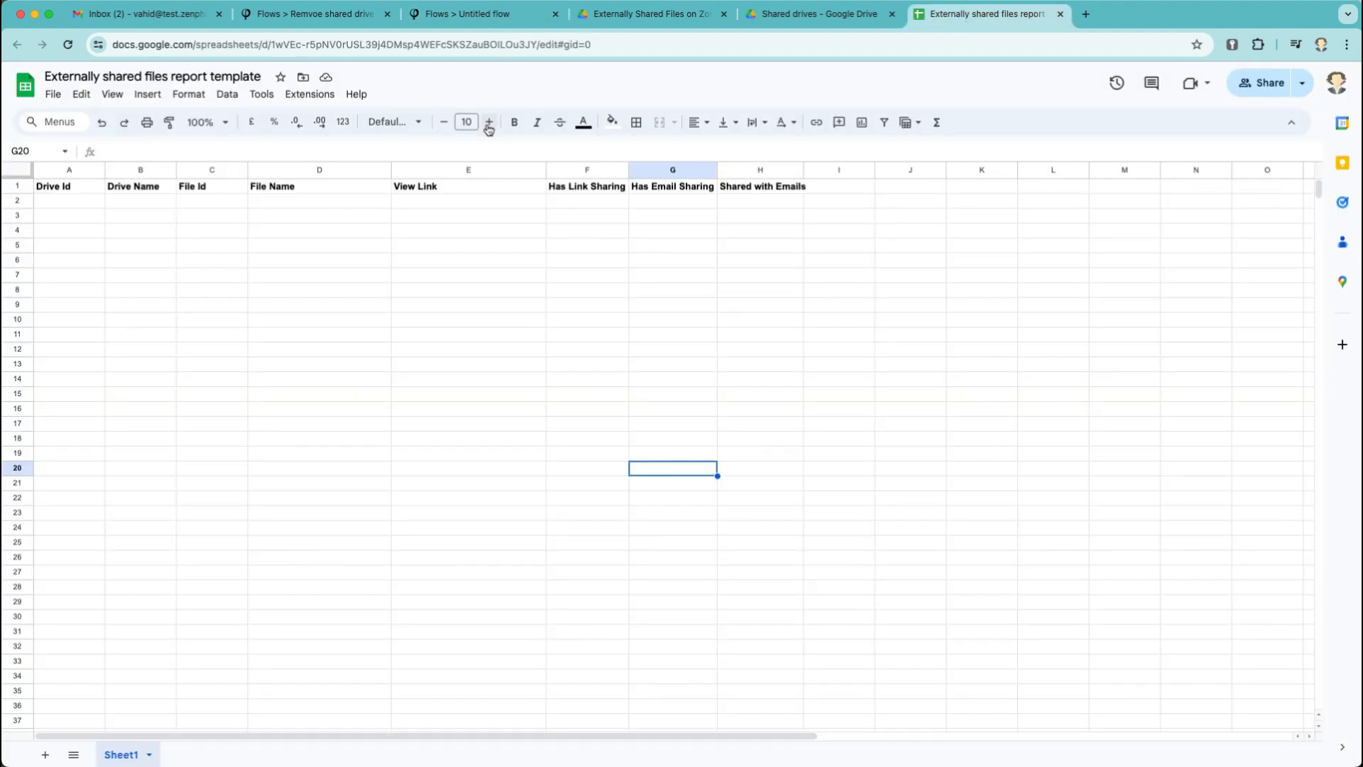
# Copy the report template's spreadsheet ID from its Google Sheets web address.
pyautogui.moveTo(541, 44); pyautogui.dragTo(272, 44)
pyautogui.hotkey('ctrl', 'c')
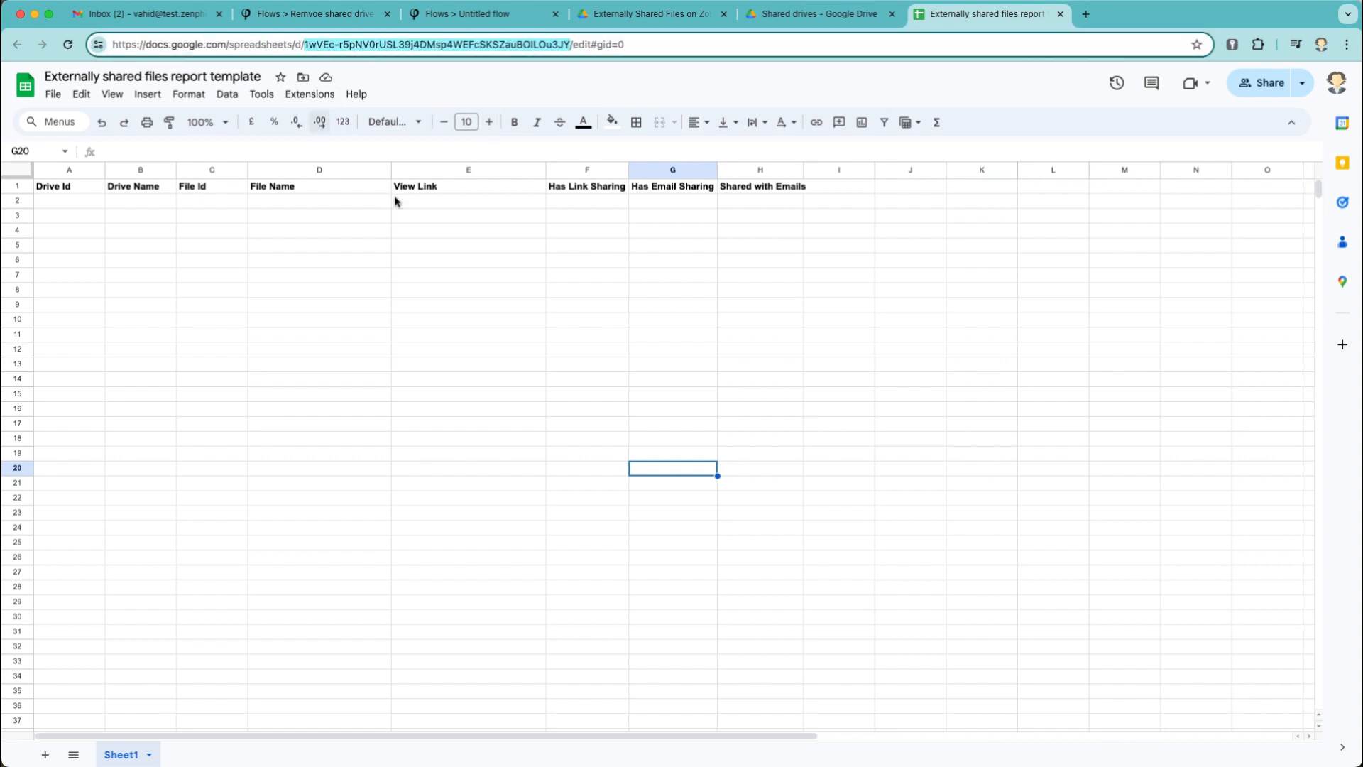
pyautogui.click(466, 15)
pyautogui.click(1062, 307)
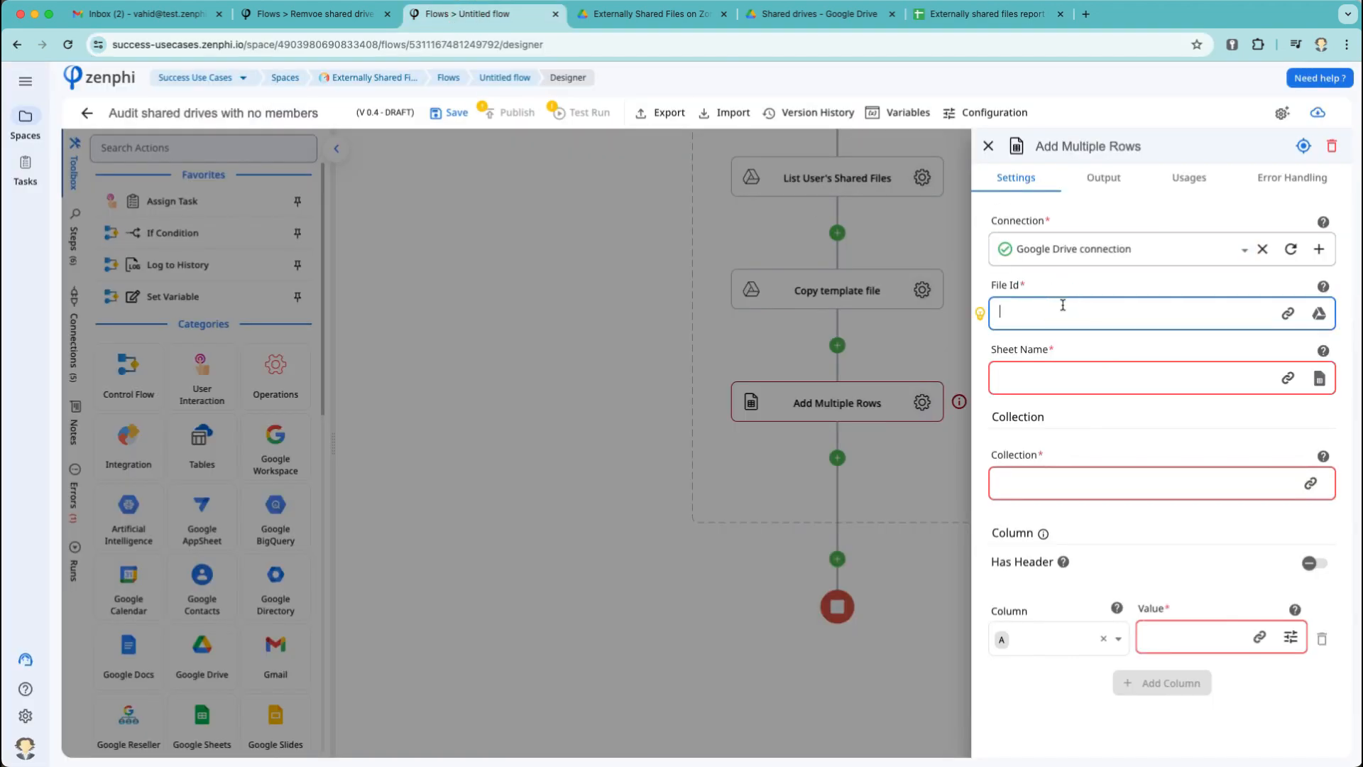
# Point Add Multiple Rows at the template's ID and Sheet1, with Has Header on and headers loaded.
pyautogui.hotkey('ctrl', 'v')
pyautogui.click(1319, 379)
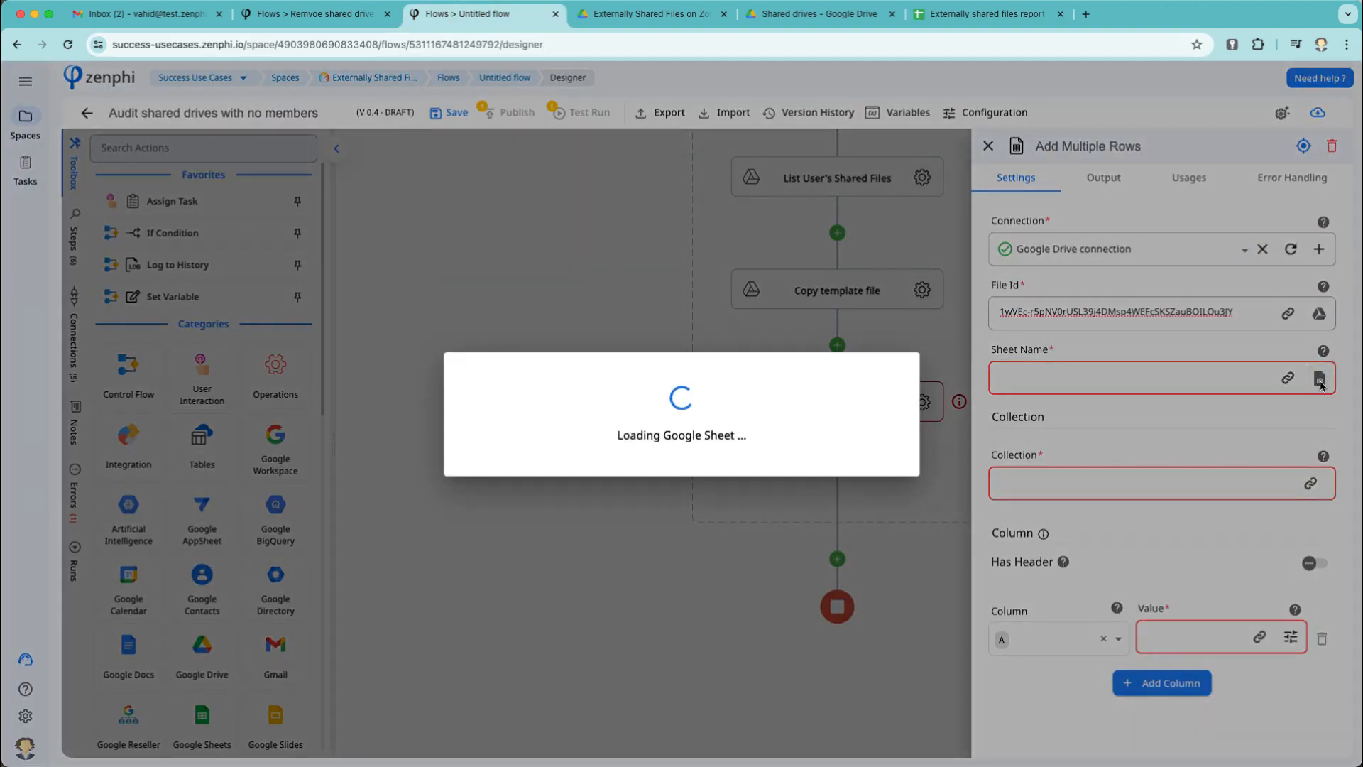
pyautogui.click(761, 408)
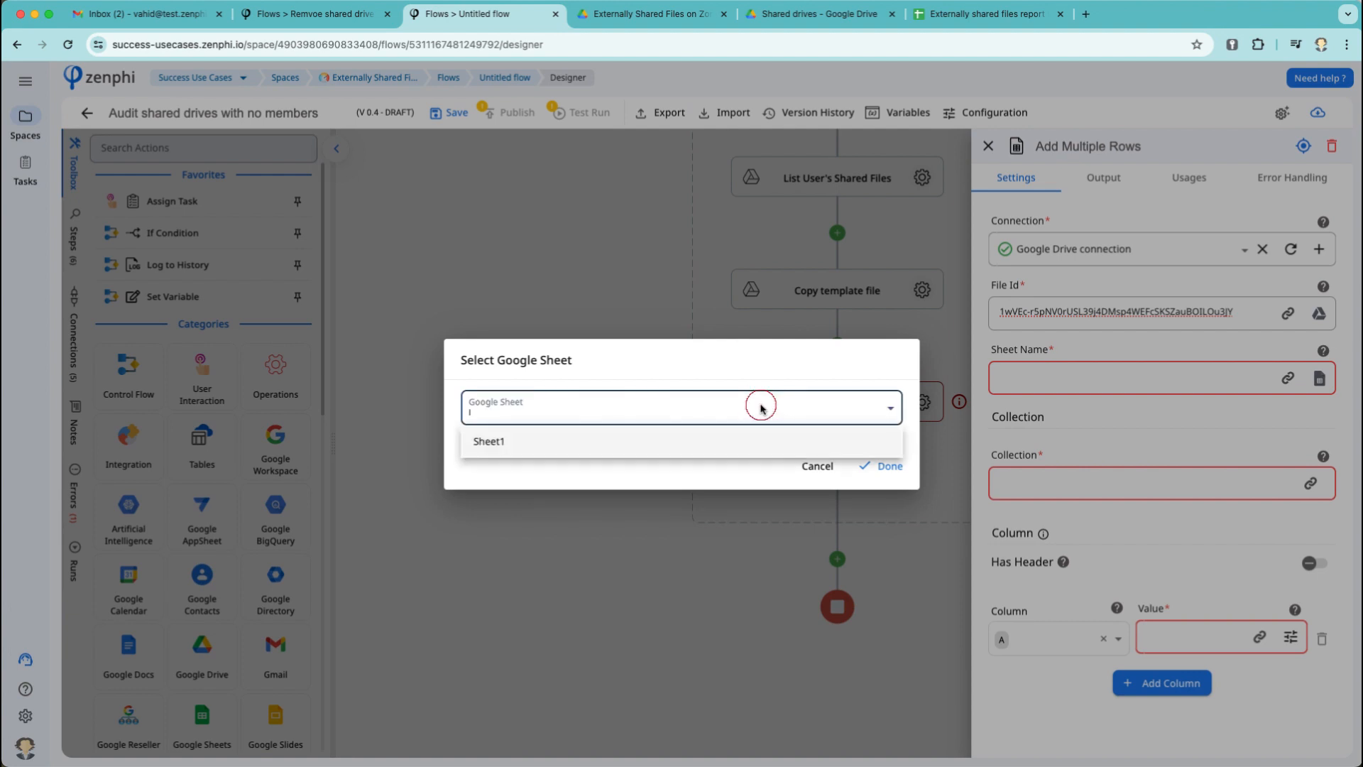
pyautogui.click(584, 441)
pyautogui.click(867, 471)
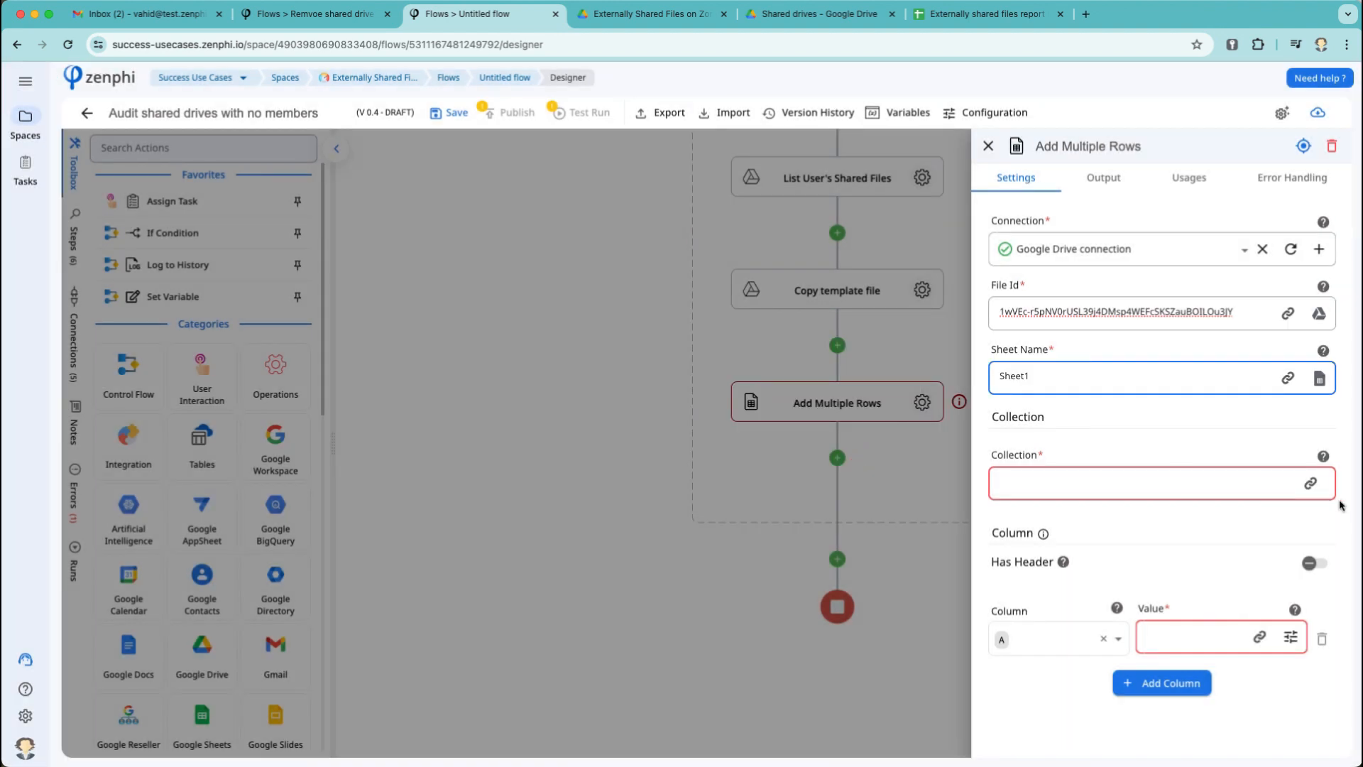
pyautogui.click(1311, 564)
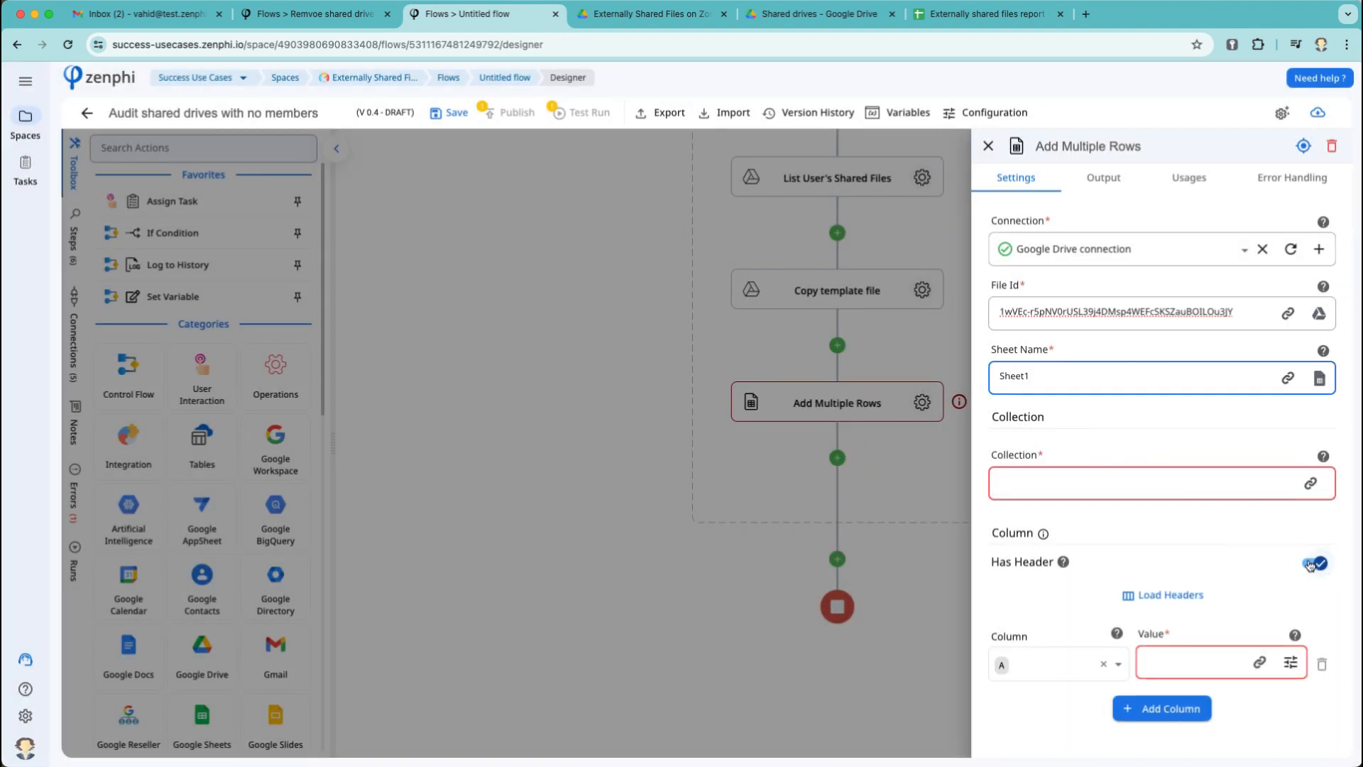
pyautogui.click(1150, 597)
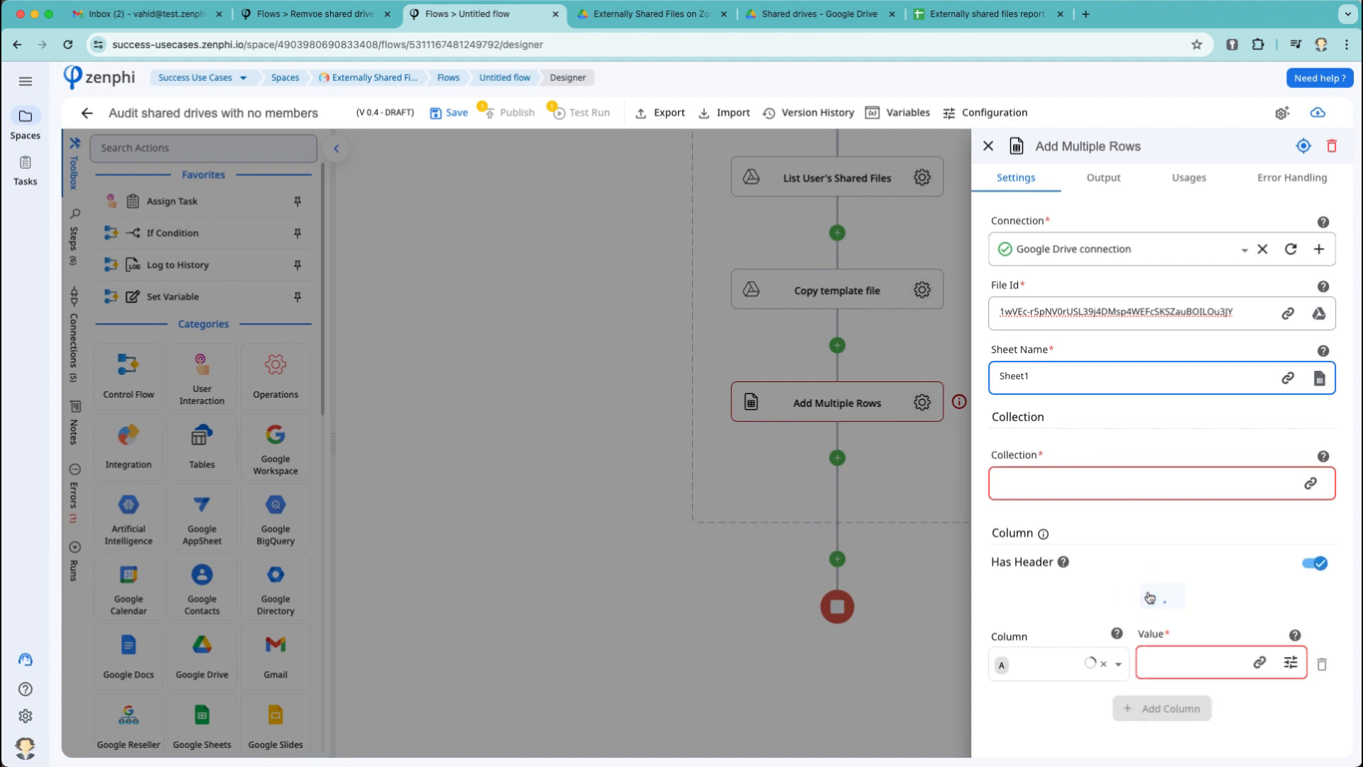
# Clear the hard-coded File Id value.
pyautogui.scroll(-5, 1150, 596)
pyautogui.scroll(4, 1150, 597)
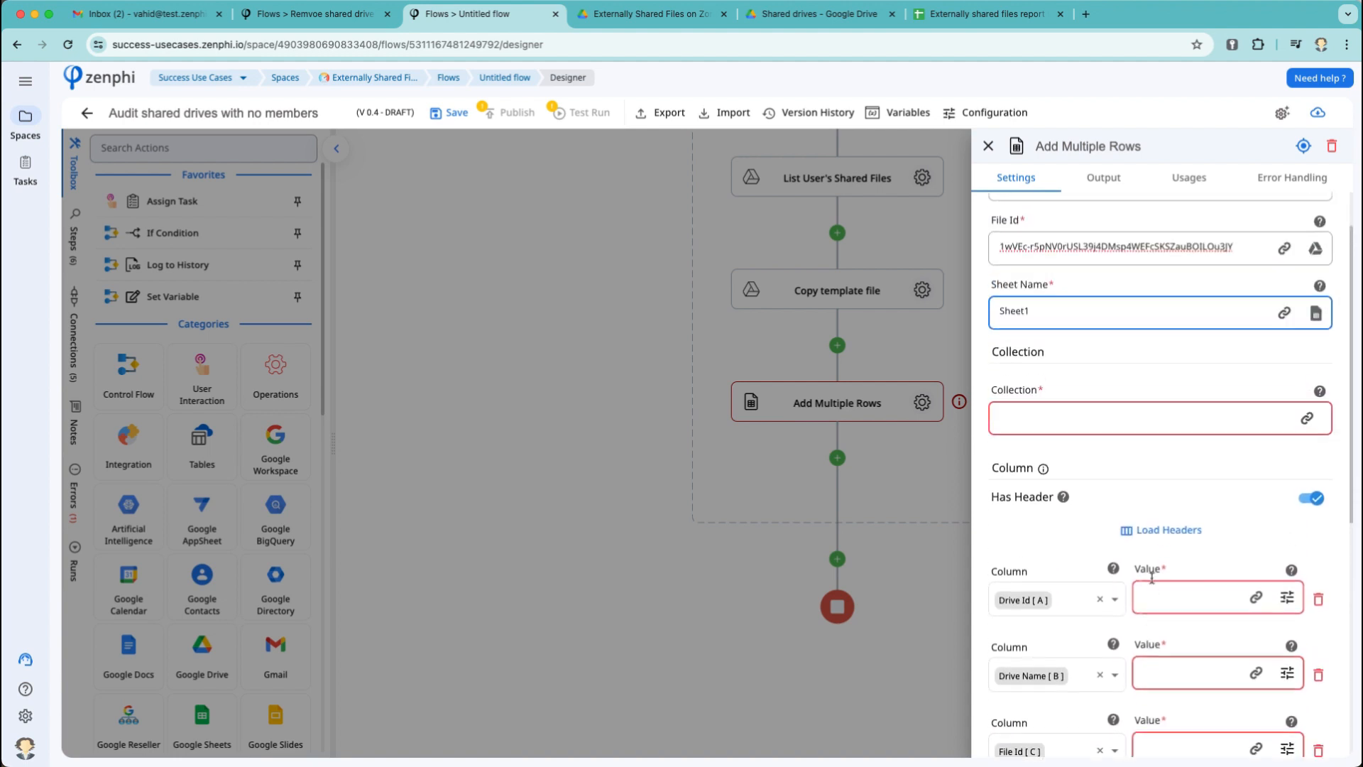
pyautogui.tripleClick(1222, 247)
pyautogui.press('BackSpace')
pyautogui.click(1286, 249)
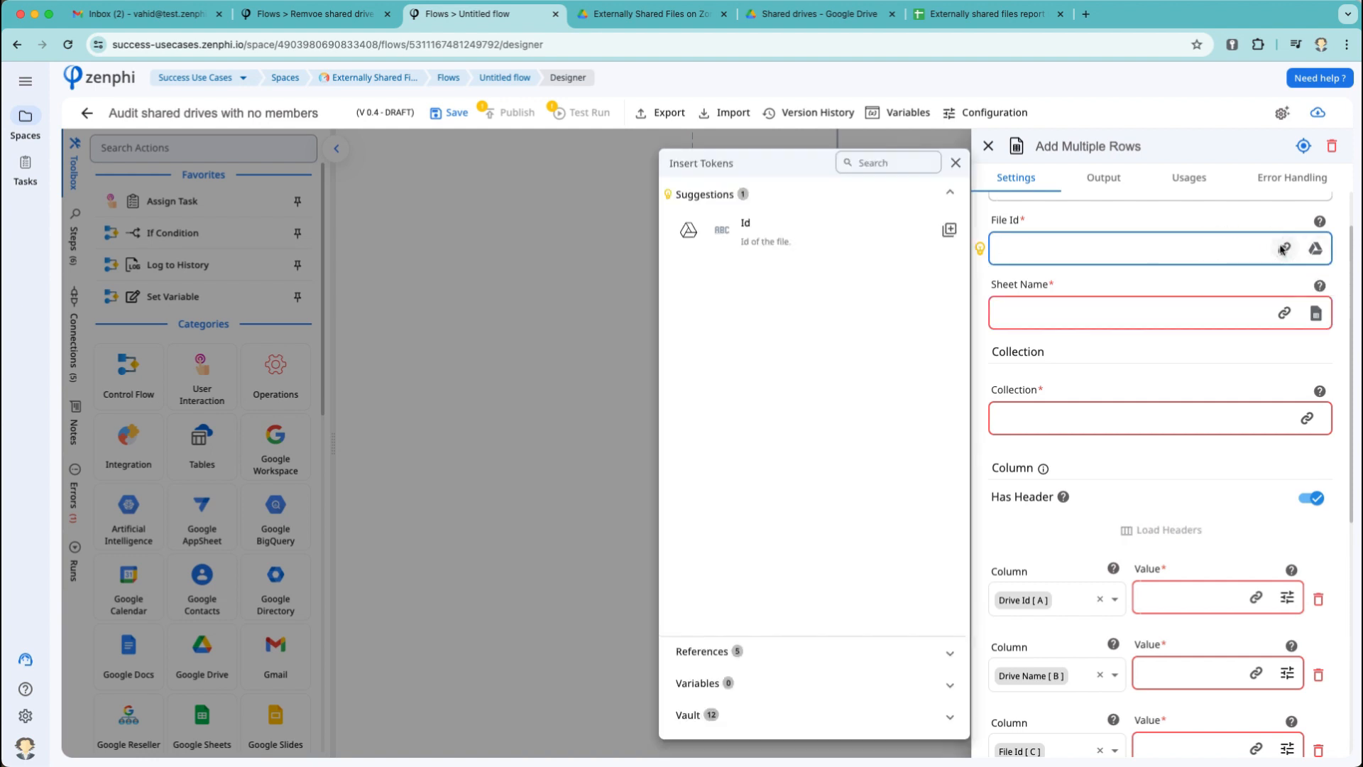
# Set File Id to the Copy template file step's Id and Sheet Name to Sheet1.
pyautogui.click(755, 651)
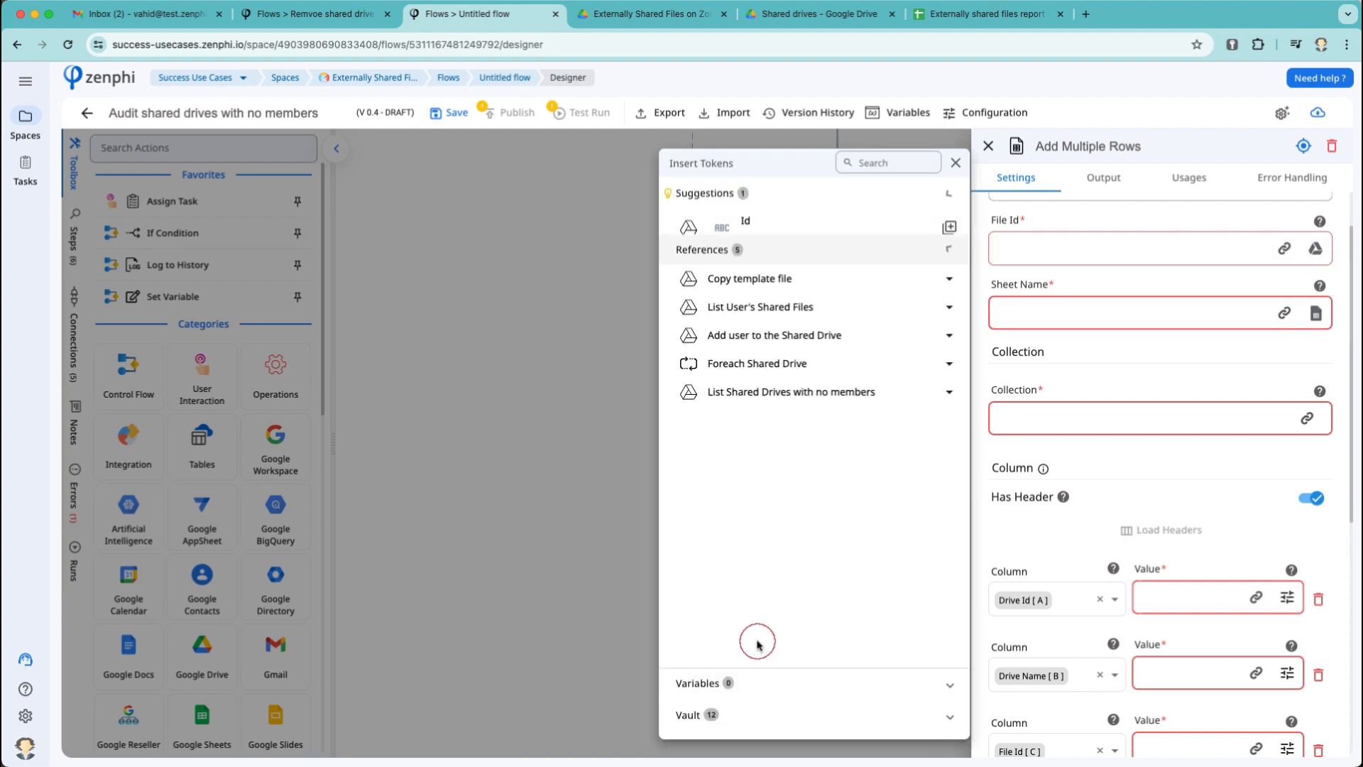
pyautogui.click(871, 269)
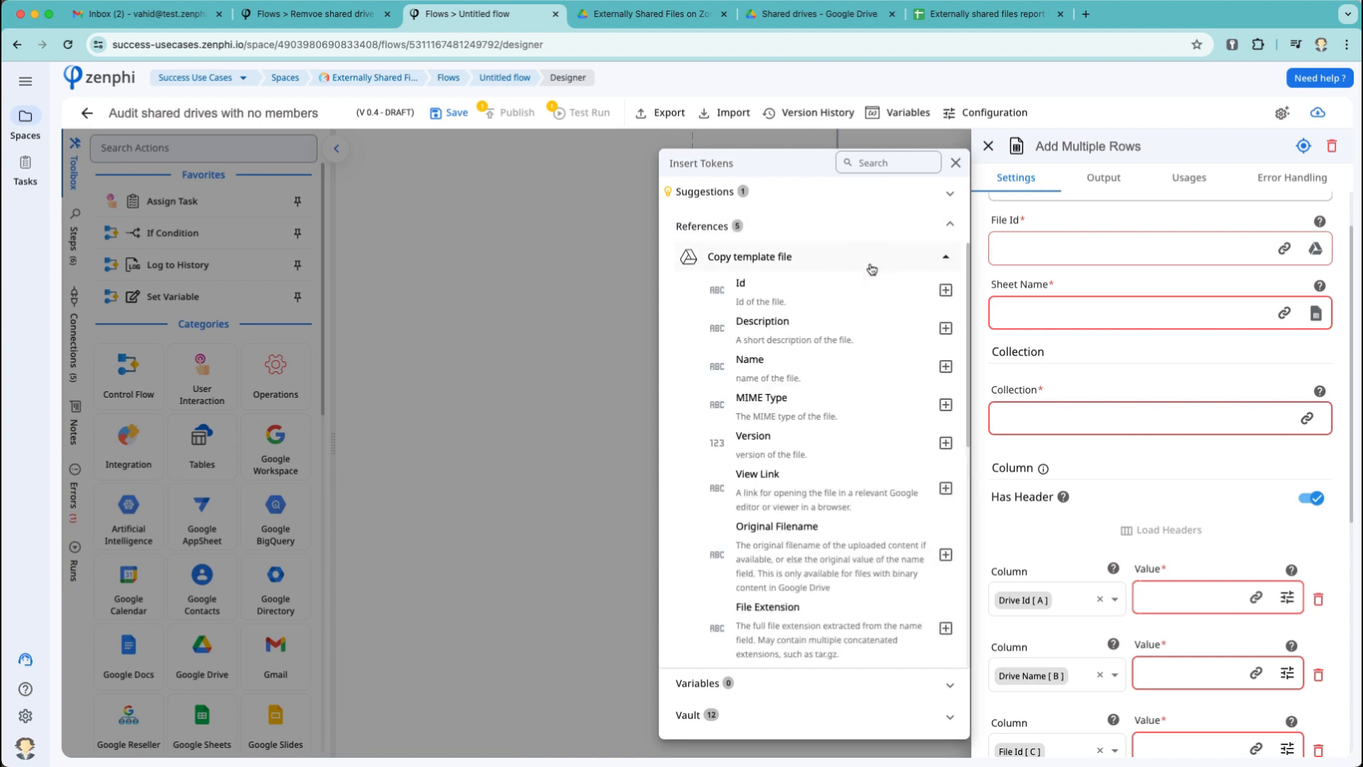
pyautogui.click(945, 289)
pyautogui.click(1044, 321)
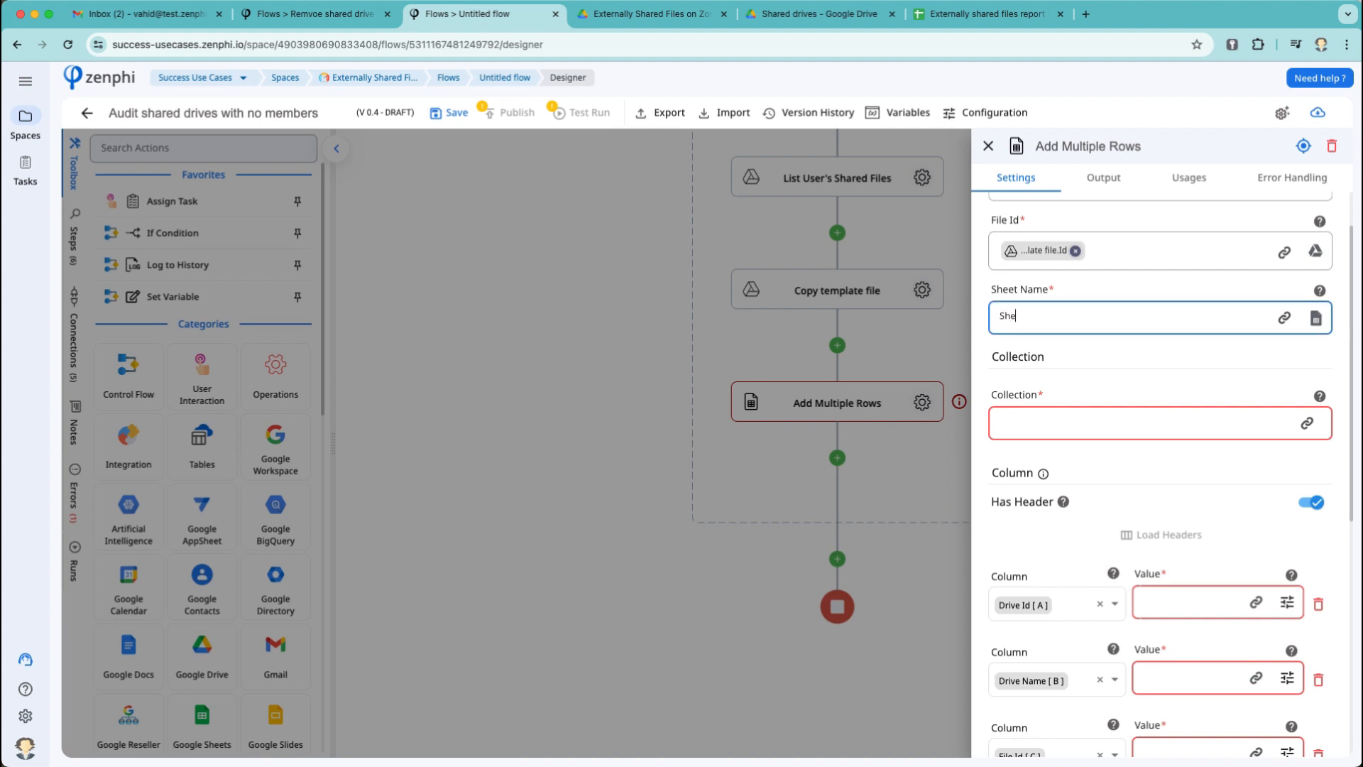
pyautogui.click(952, 18)
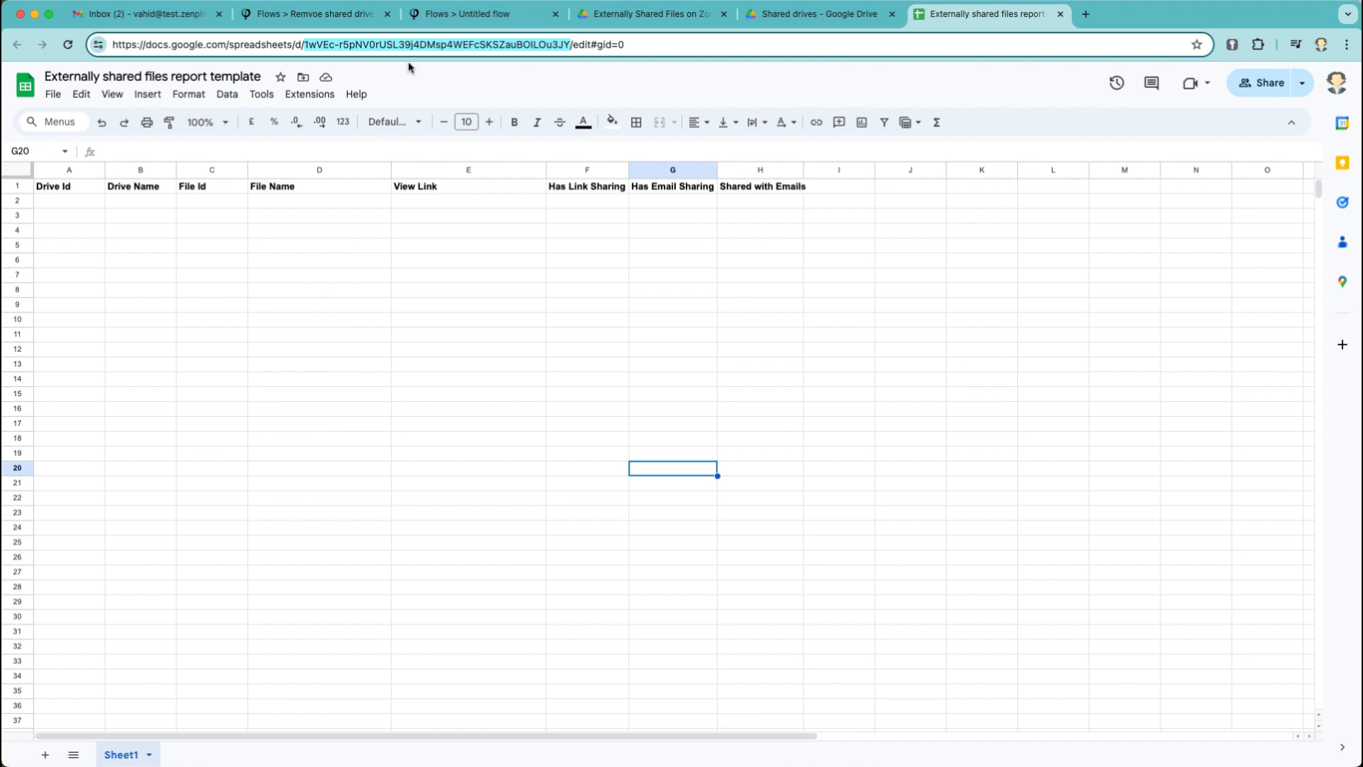
pyautogui.click(495, 17)
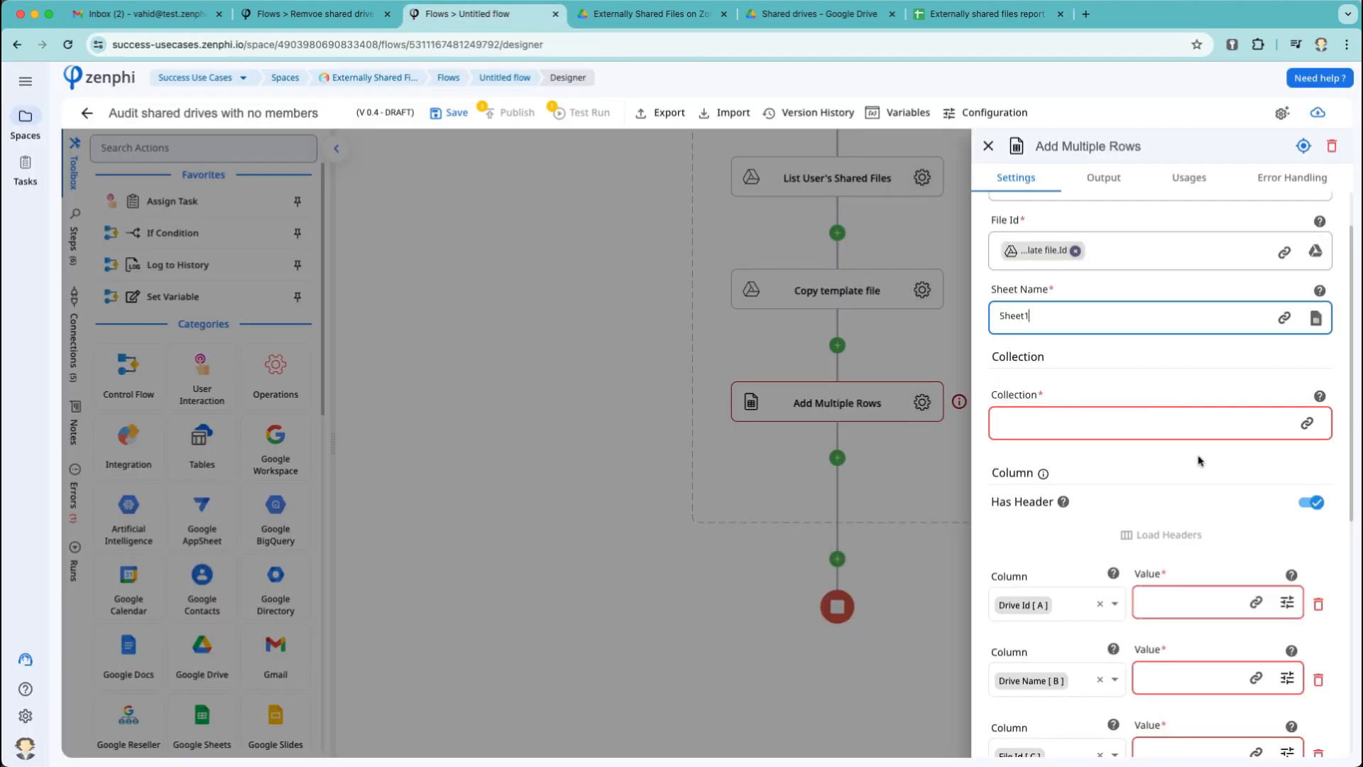
pyautogui.click(1307, 423)
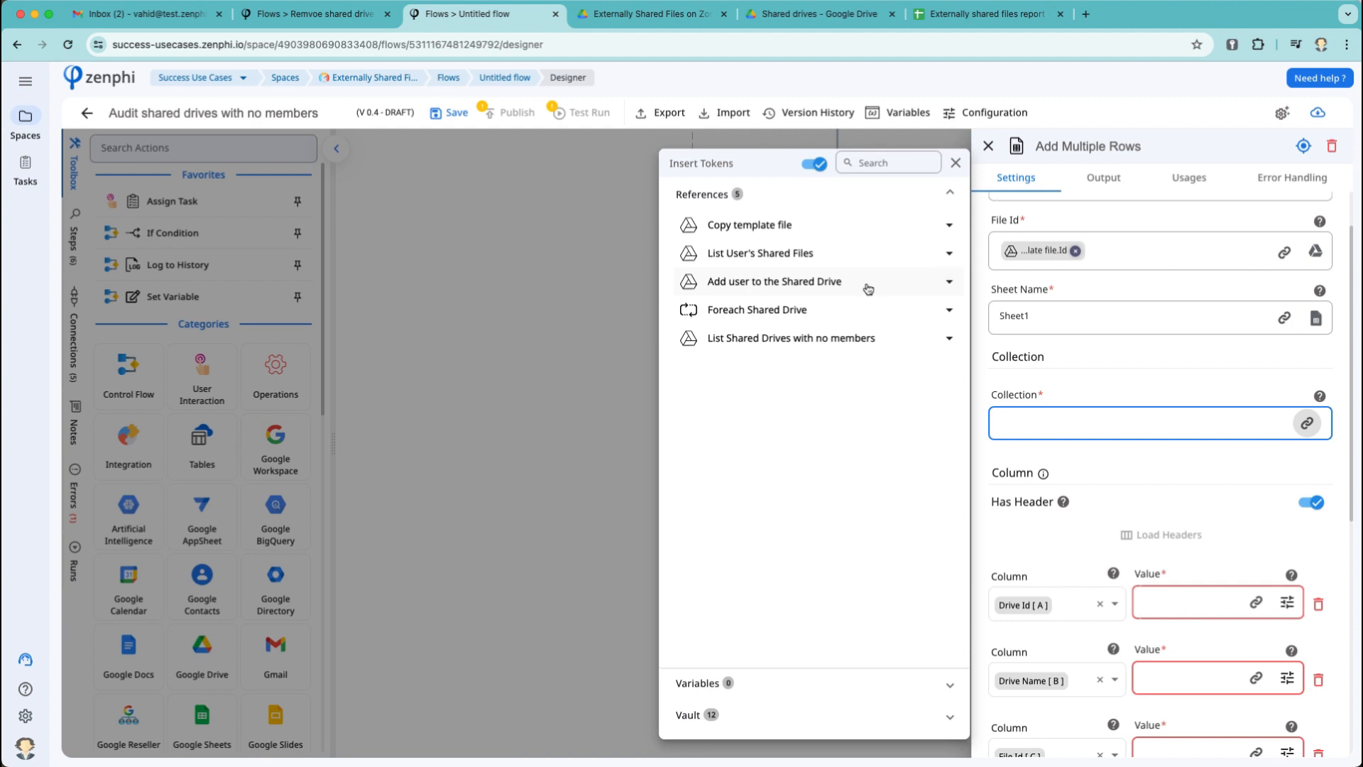
# Use the List User's Shared Files Files/Folders list as the Collection.
pyautogui.click(835, 258)
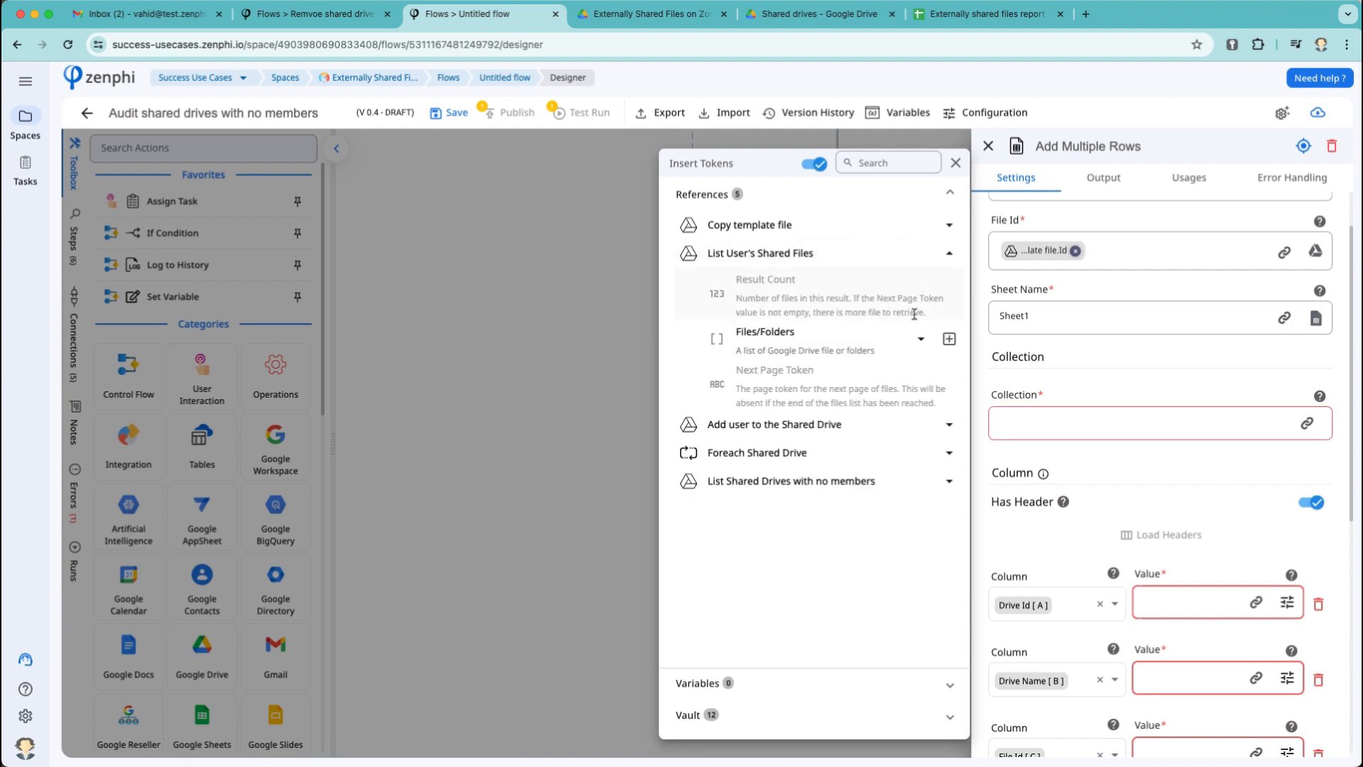
pyautogui.click(949, 338)
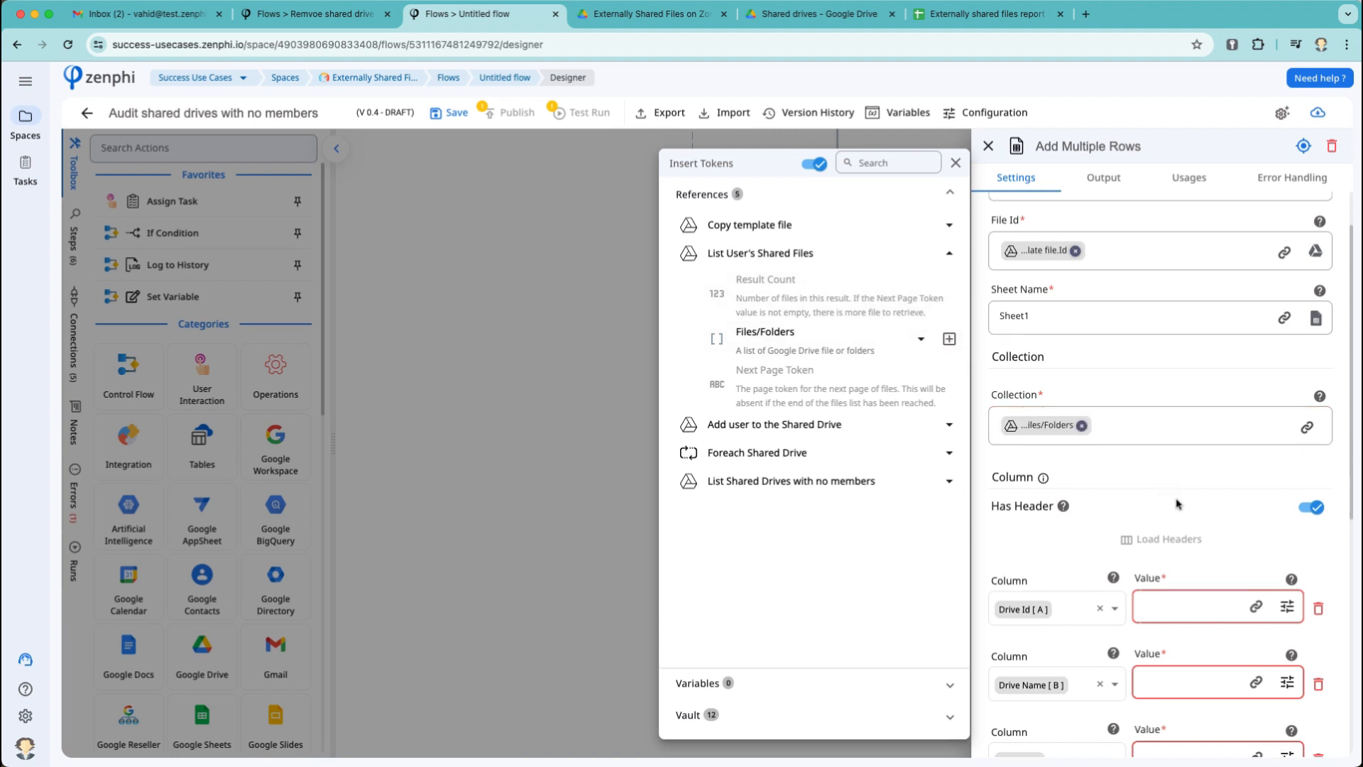
pyautogui.click(1179, 504)
pyautogui.scroll(-4, 1178, 505)
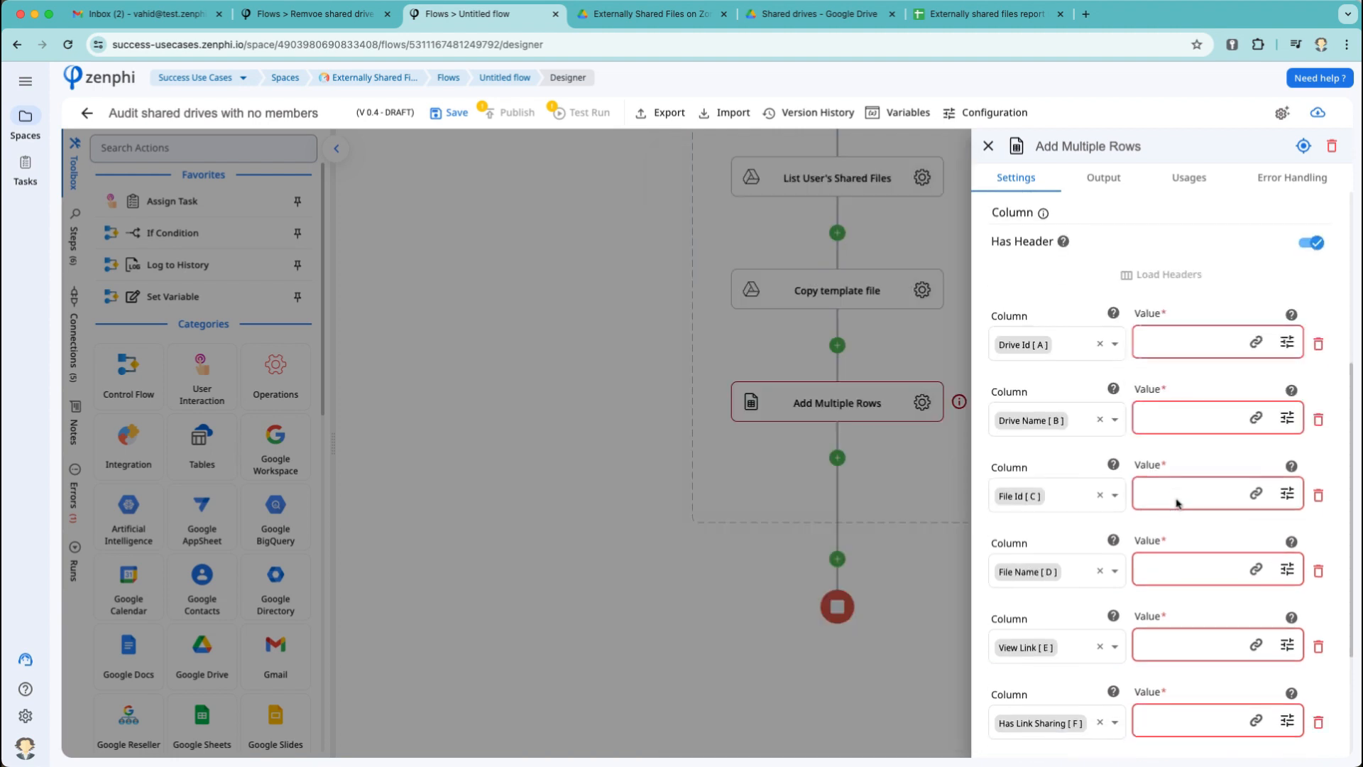
# Fill the Drive Id and Drive Name columns with the current loop drive's Id and Name.
pyautogui.click(1256, 341)
pyautogui.click(781, 307)
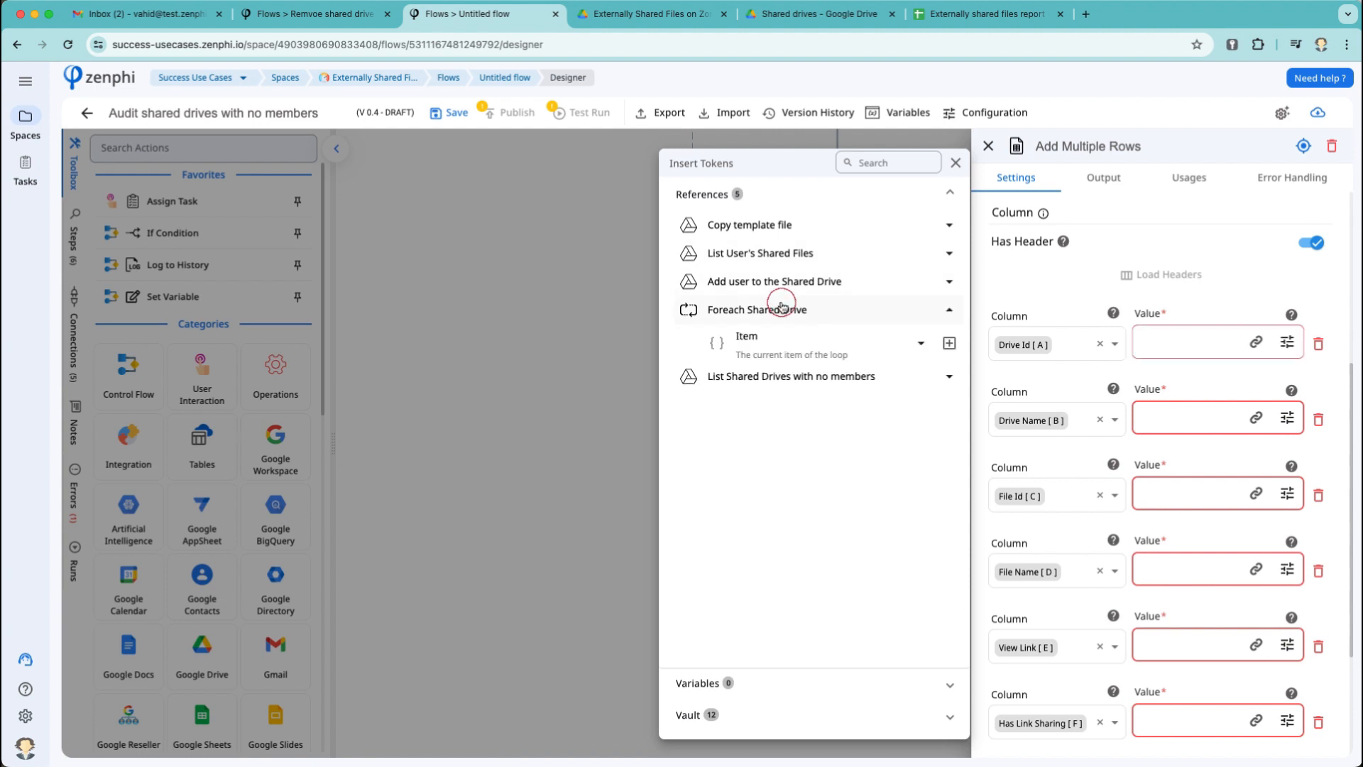
pyautogui.click(858, 361)
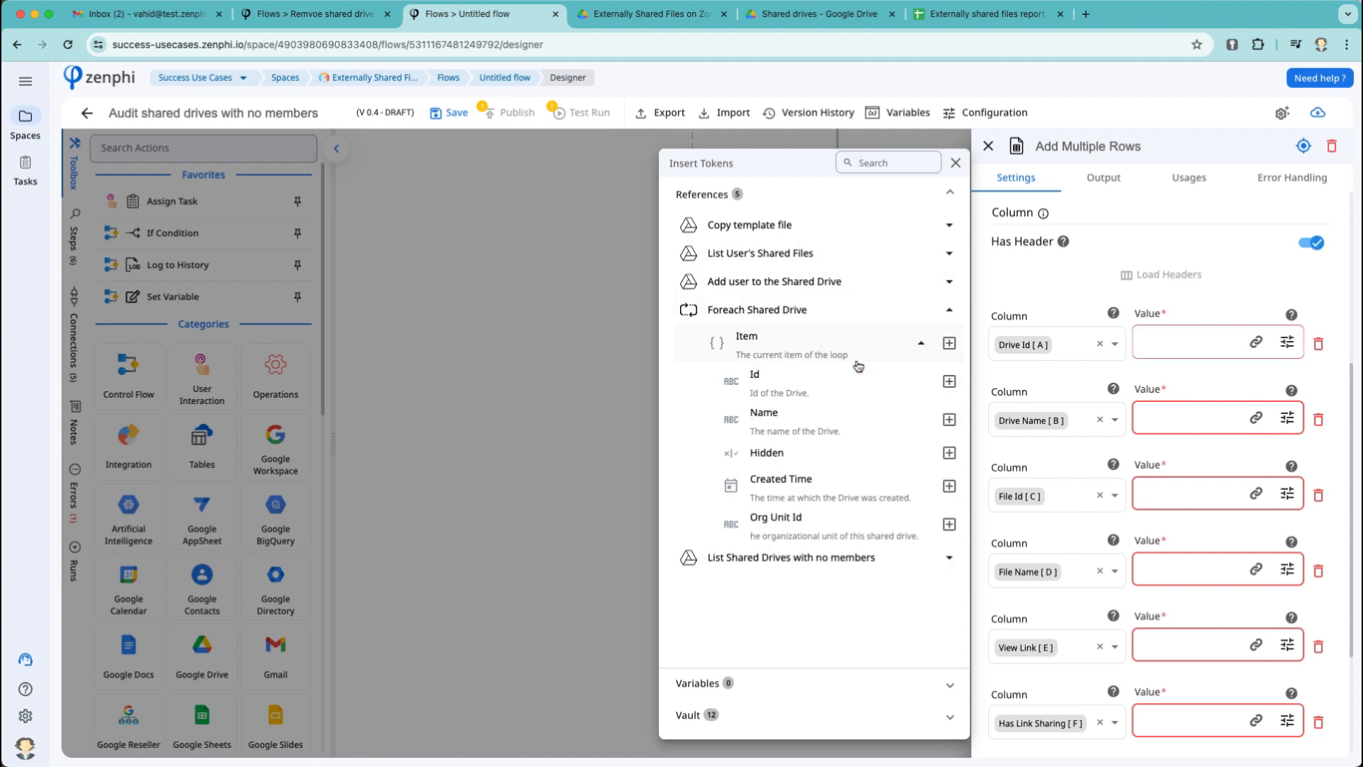
pyautogui.click(949, 382)
pyautogui.click(1254, 425)
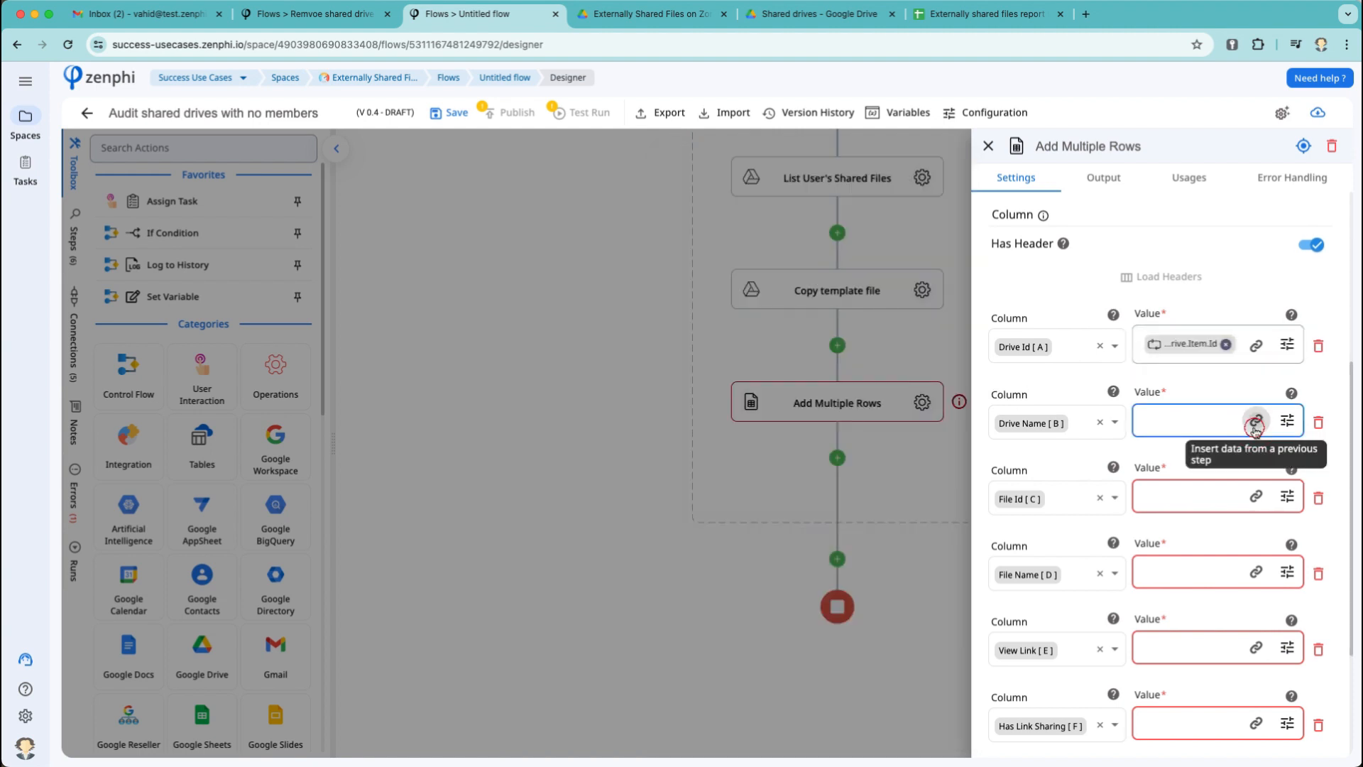
pyautogui.click(1254, 424)
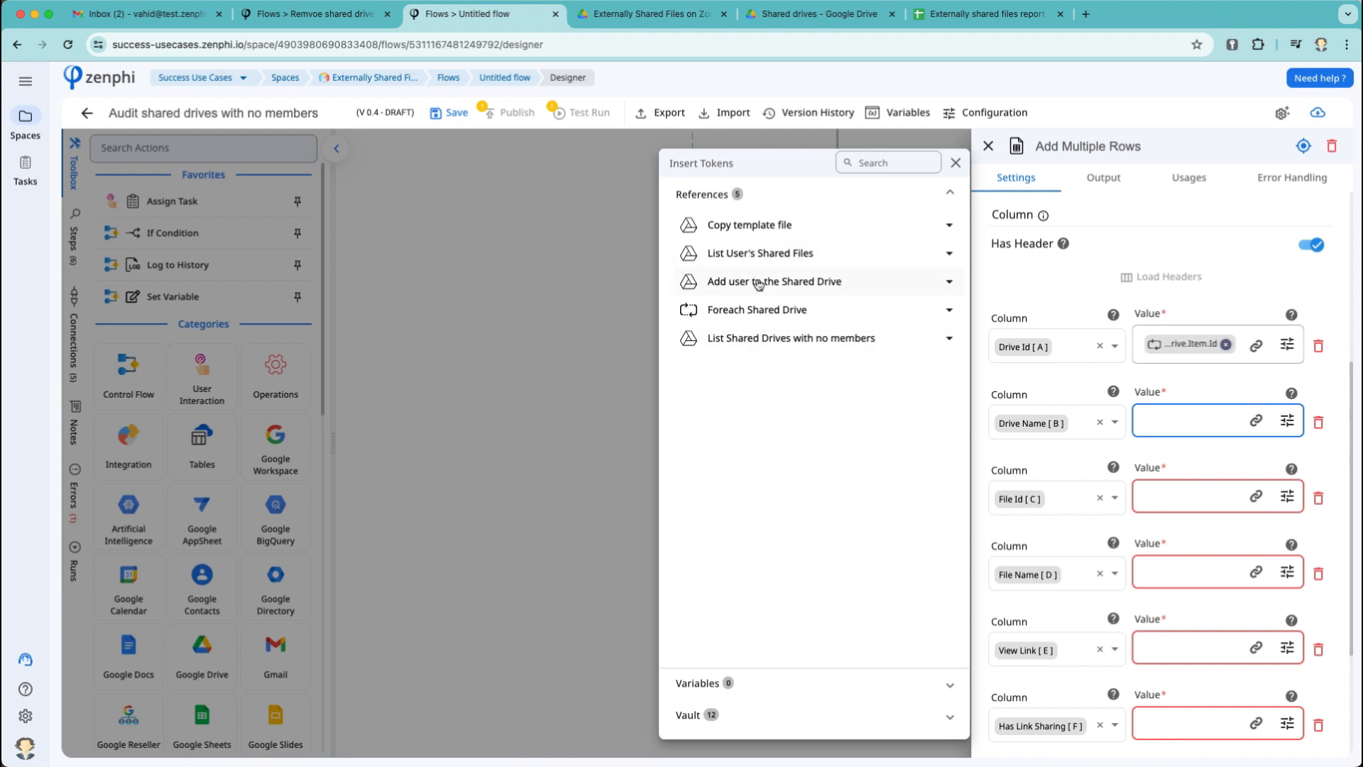
pyautogui.click(757, 309)
pyautogui.click(788, 337)
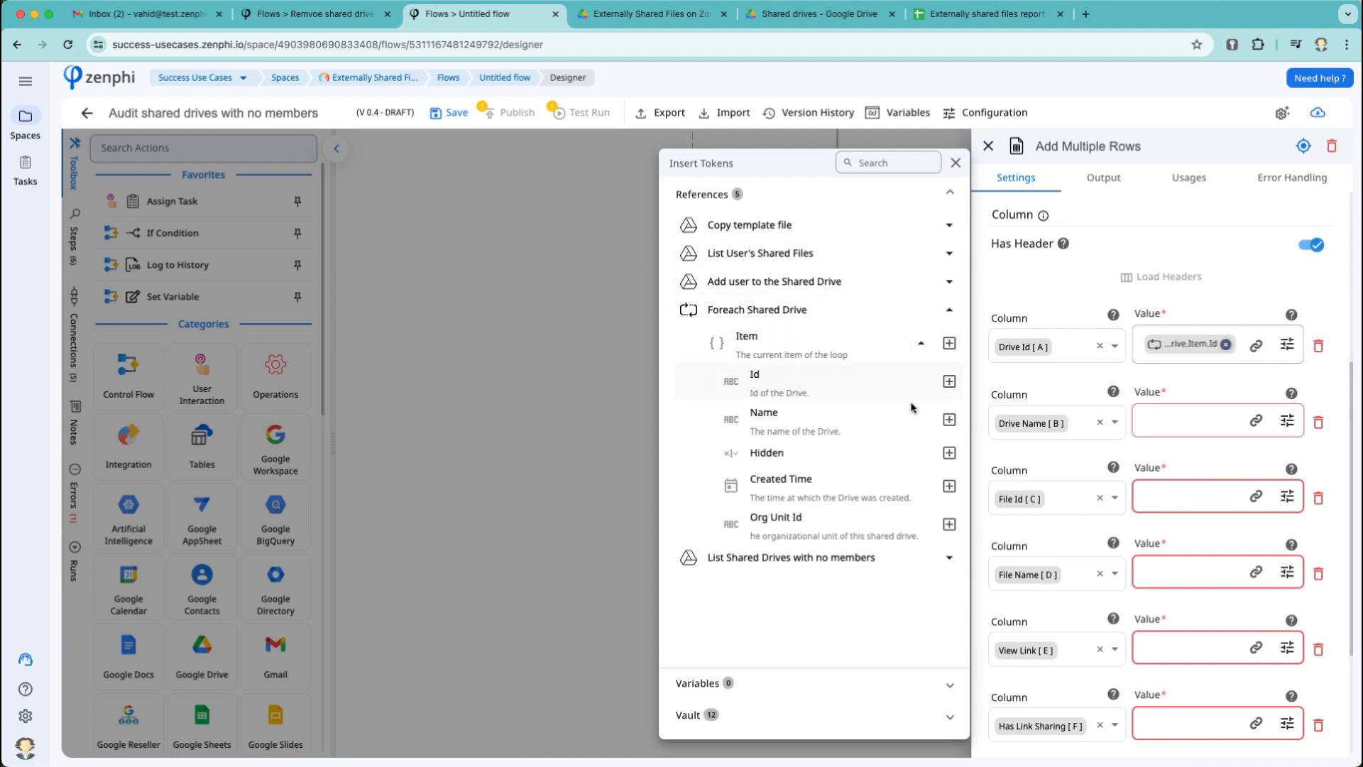
pyautogui.click(949, 420)
# Map each file Item's Id, Name and View Link into File Id, File Name and View Link.
pyautogui.click(1210, 579)
pyautogui.scroll(-3, 1211, 561)
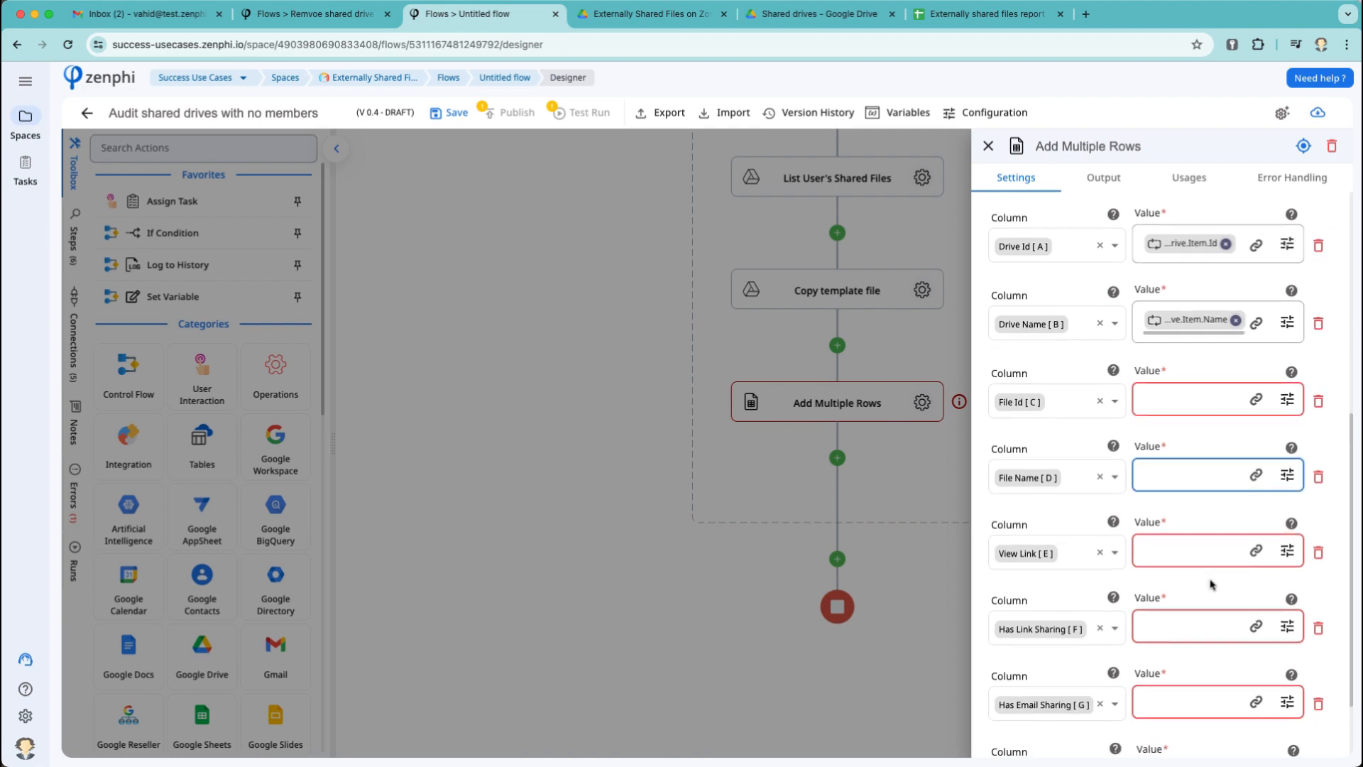
pyautogui.click(1287, 400)
pyautogui.click(706, 351)
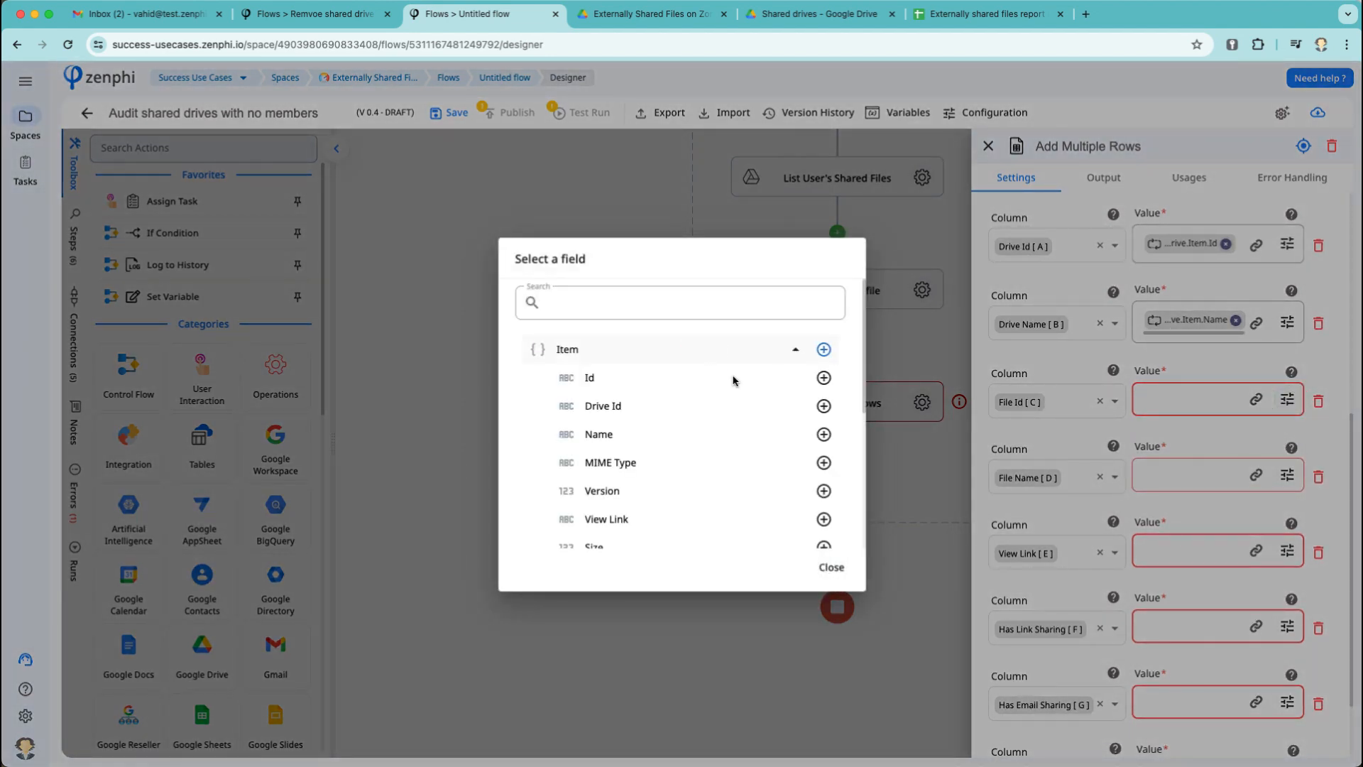
pyautogui.click(823, 377)
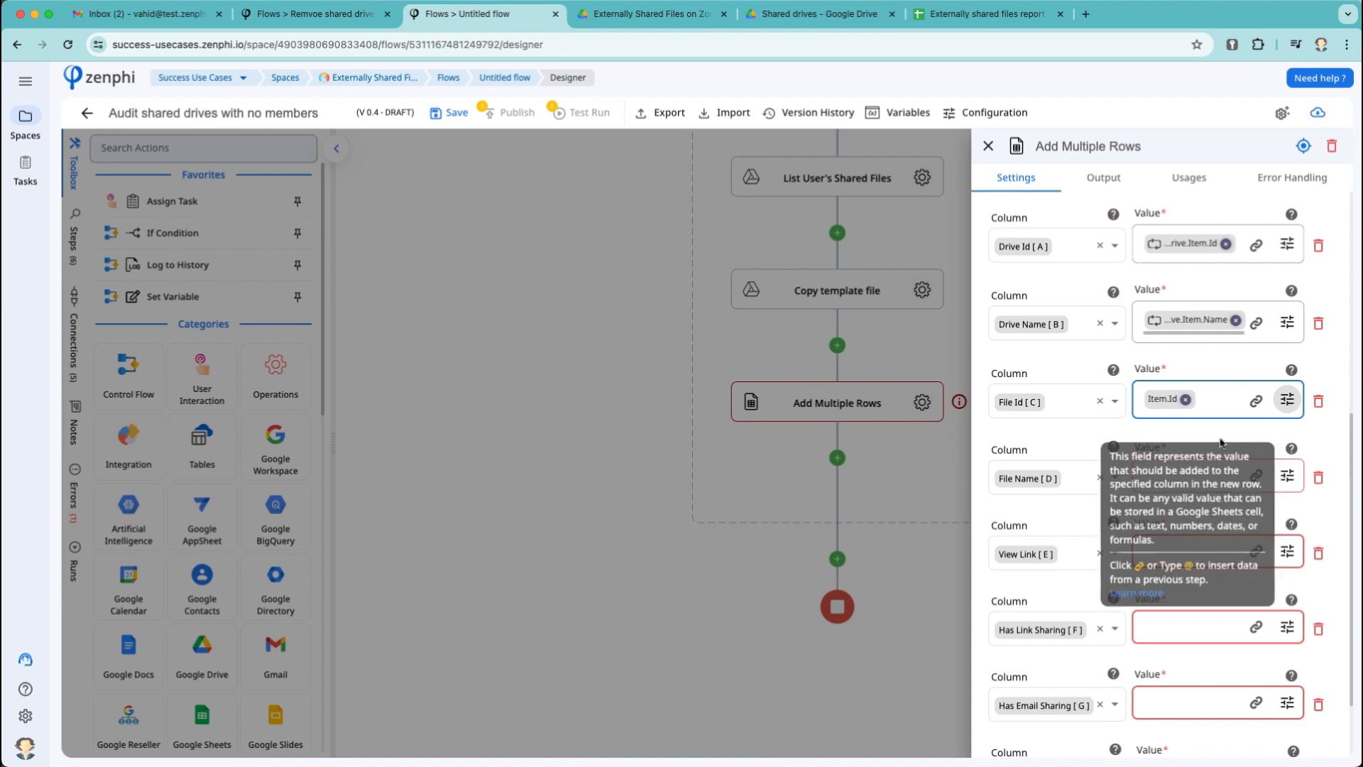
pyautogui.click(1287, 475)
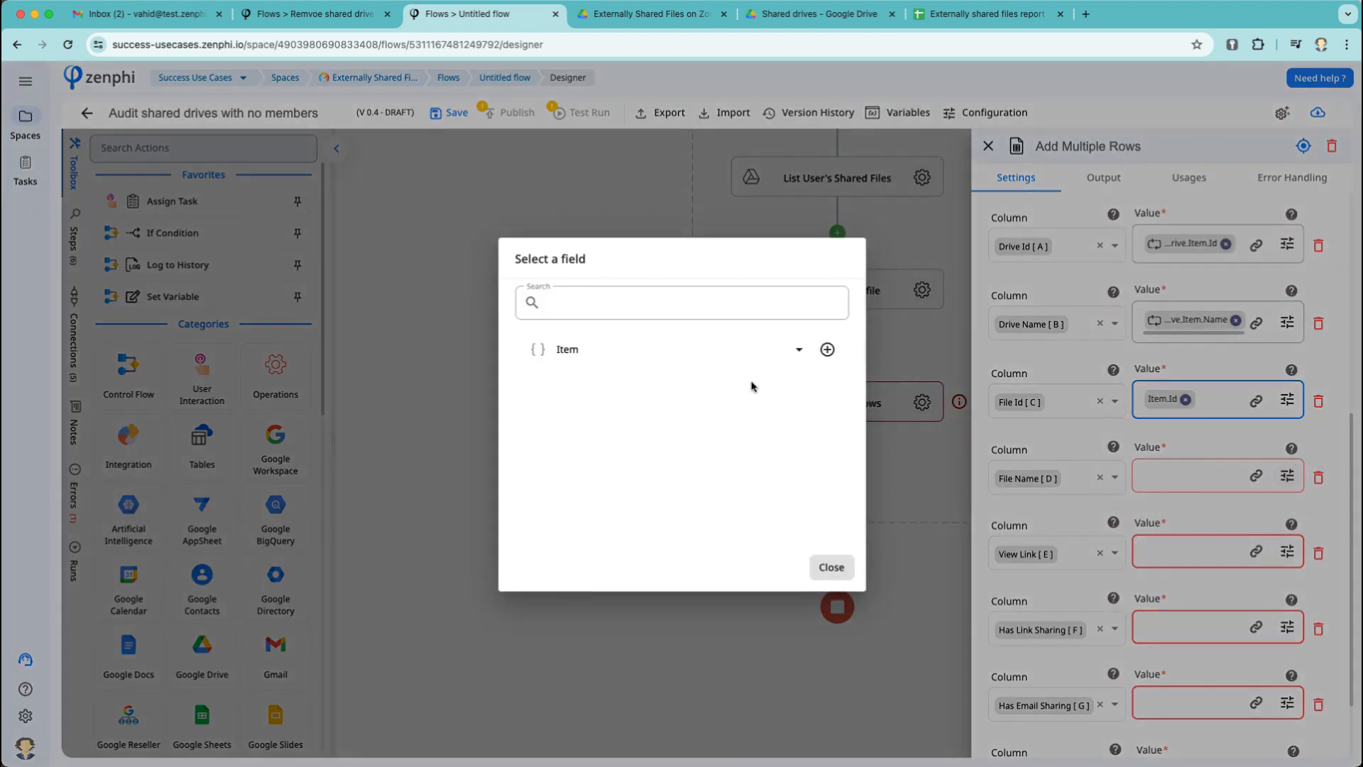
pyautogui.click(613, 353)
pyautogui.click(828, 435)
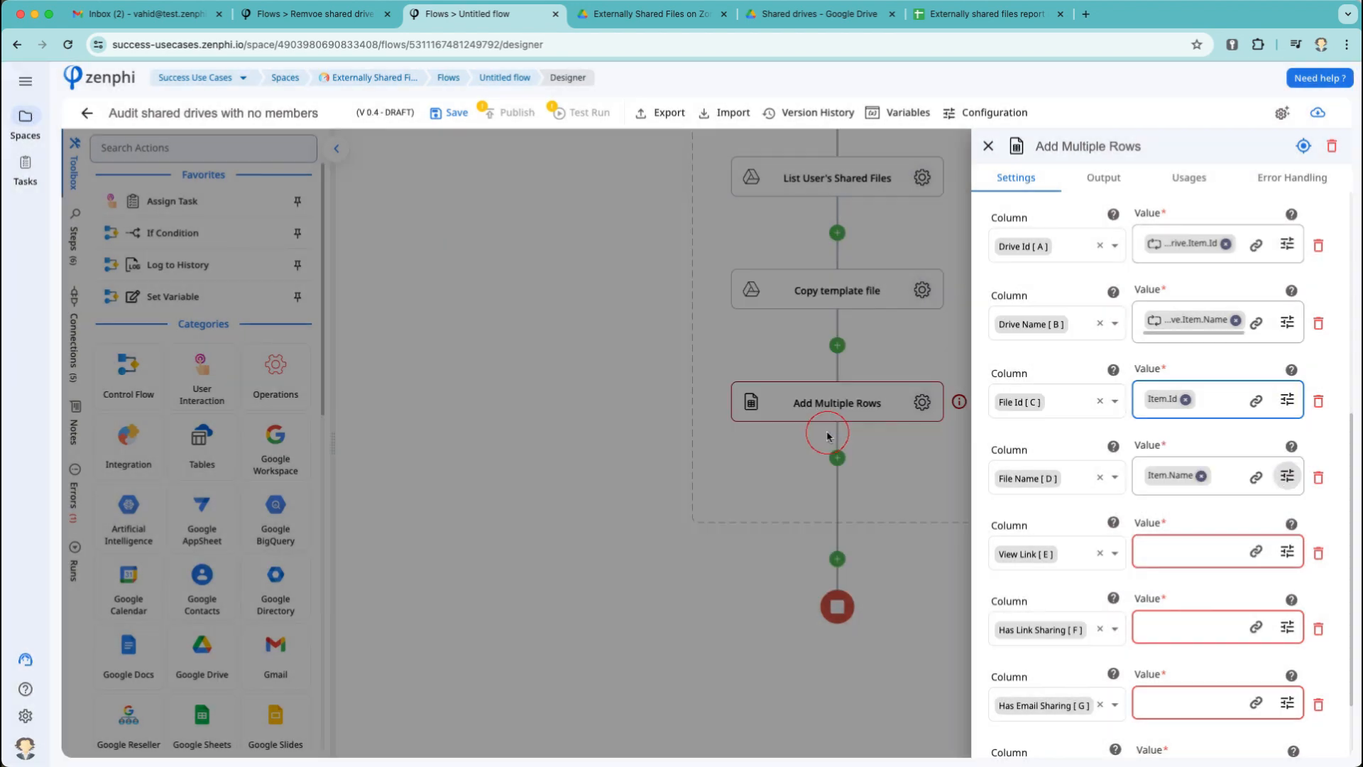
pyautogui.click(1287, 551)
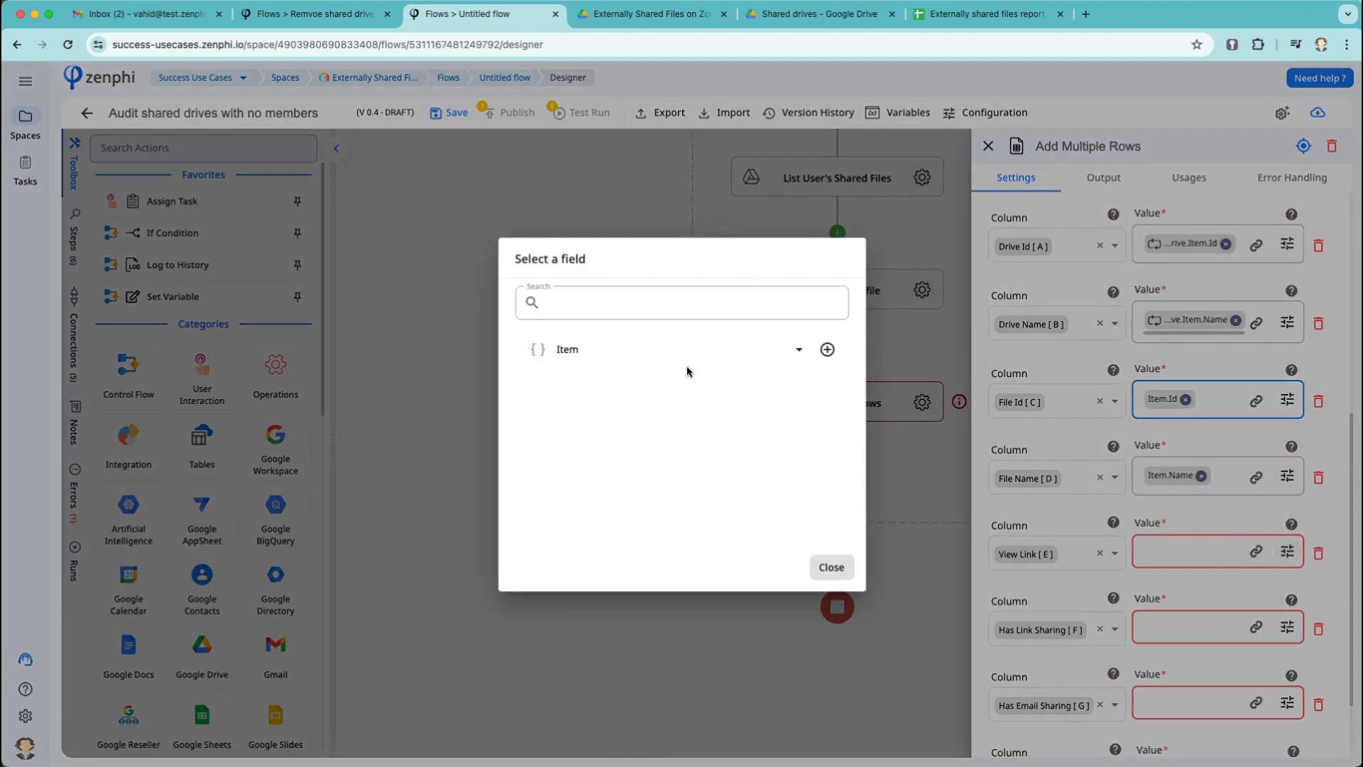
pyautogui.click(663, 350)
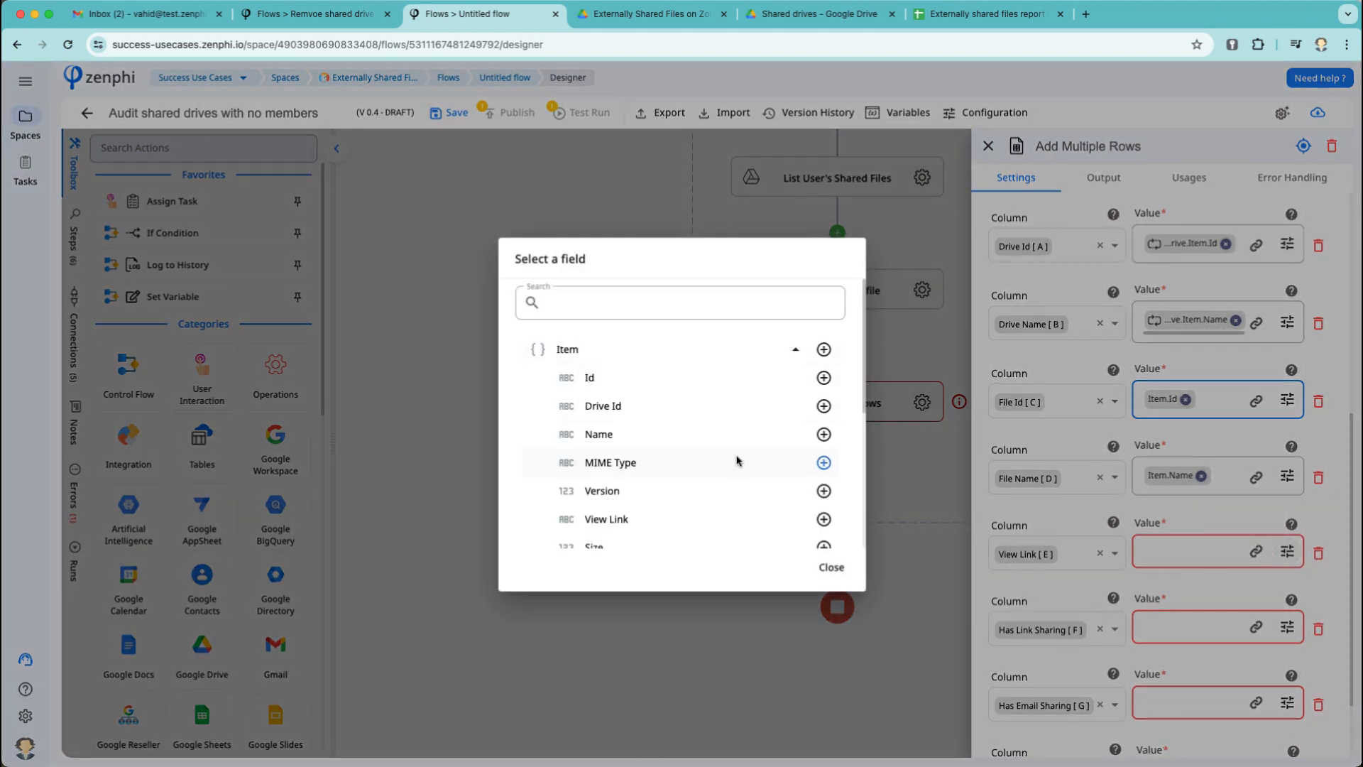
pyautogui.click(826, 520)
# Map Item > Link Sharing > Has Link Sharing into the Has Link Sharing column.
pyautogui.scroll(-2, 1178, 625)
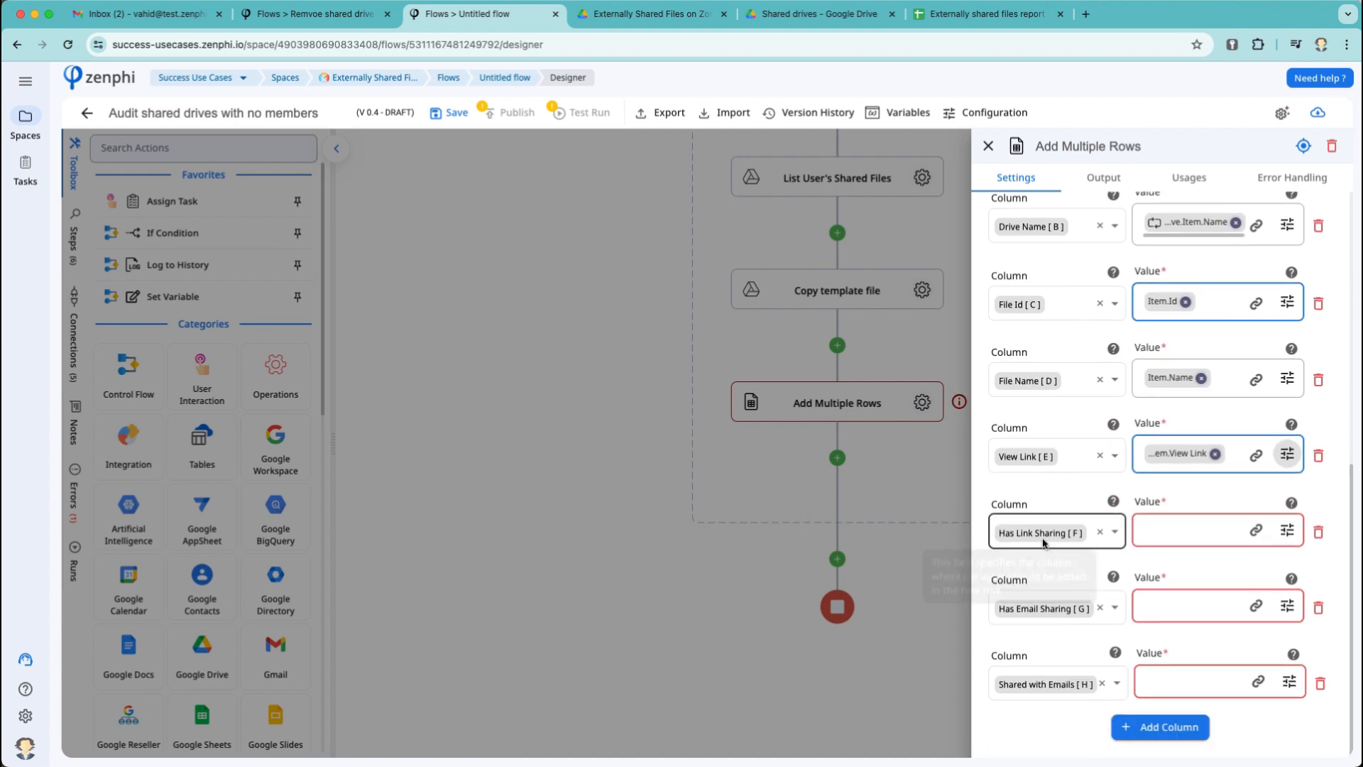
pyautogui.click(1287, 531)
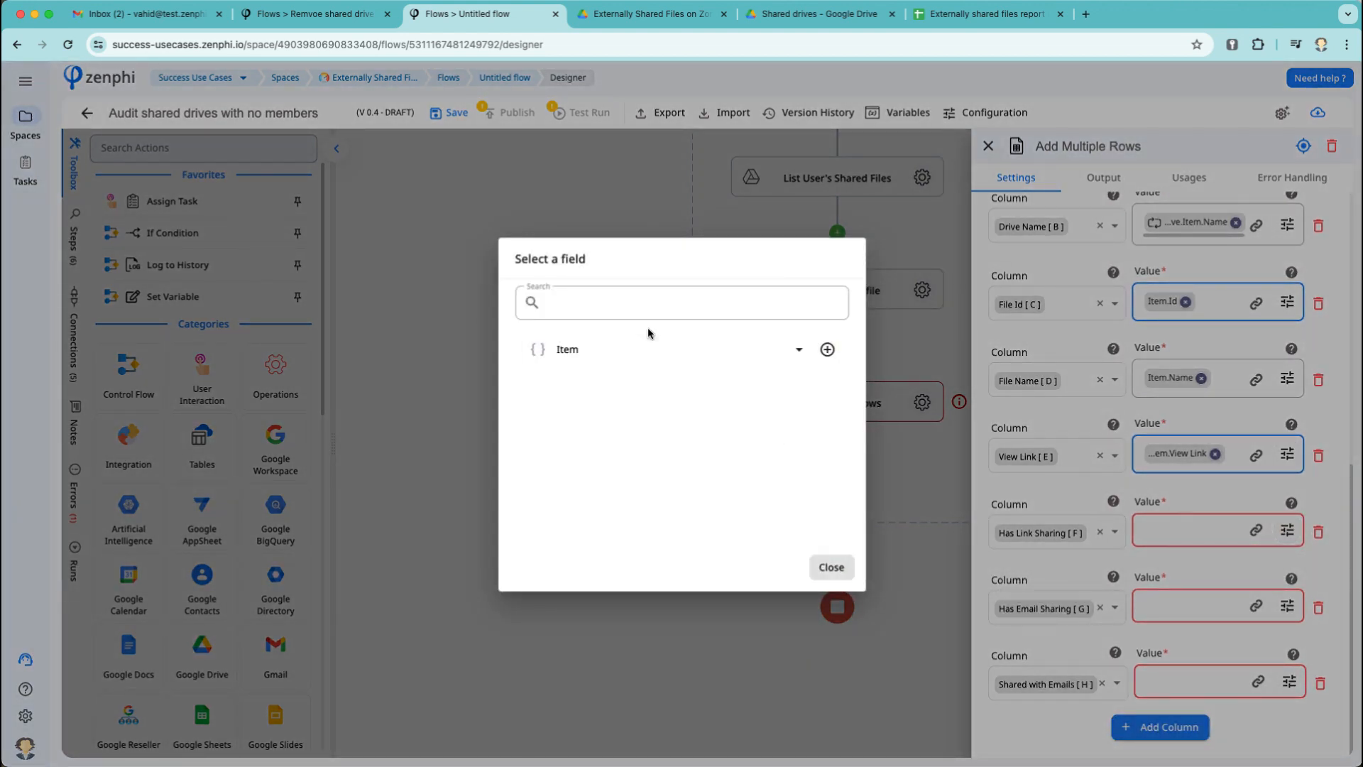
pyautogui.click(636, 349)
pyautogui.scroll(-4, 684, 453)
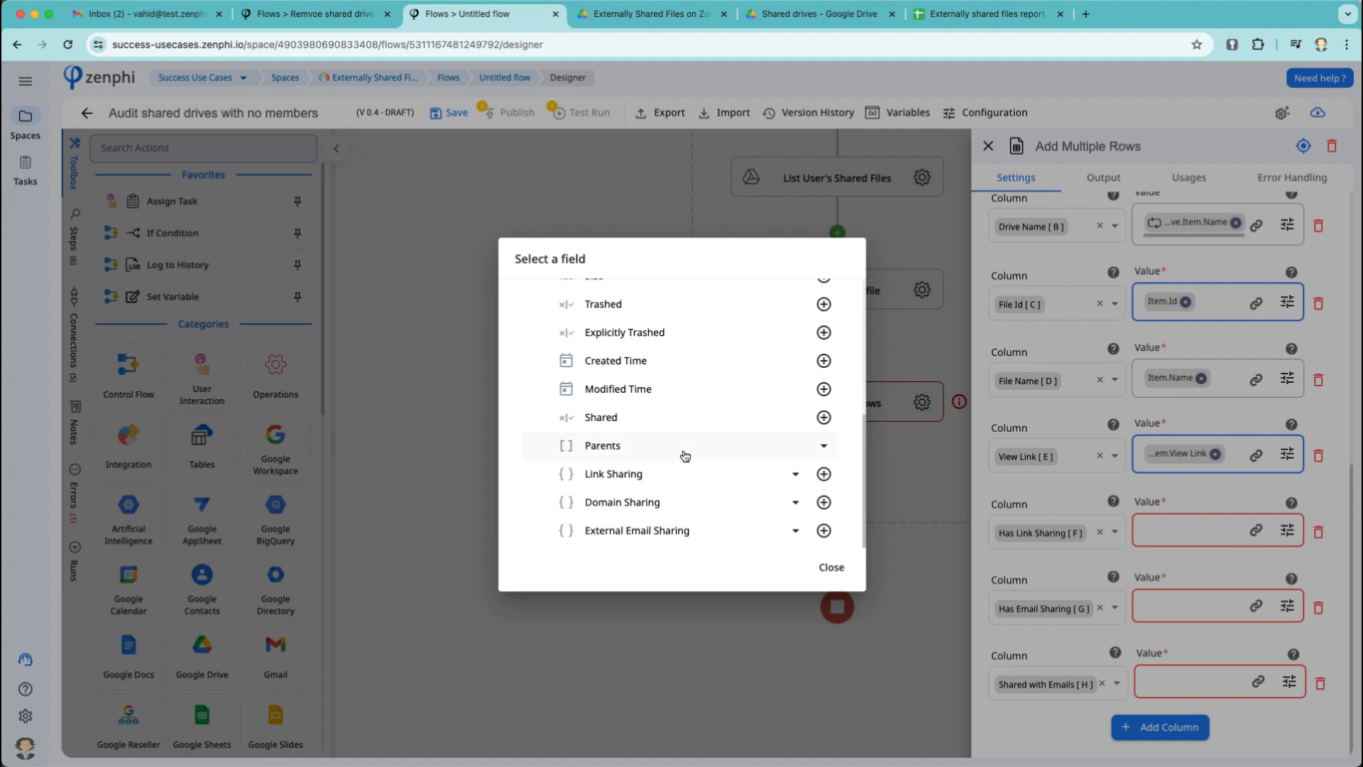
pyautogui.click(793, 474)
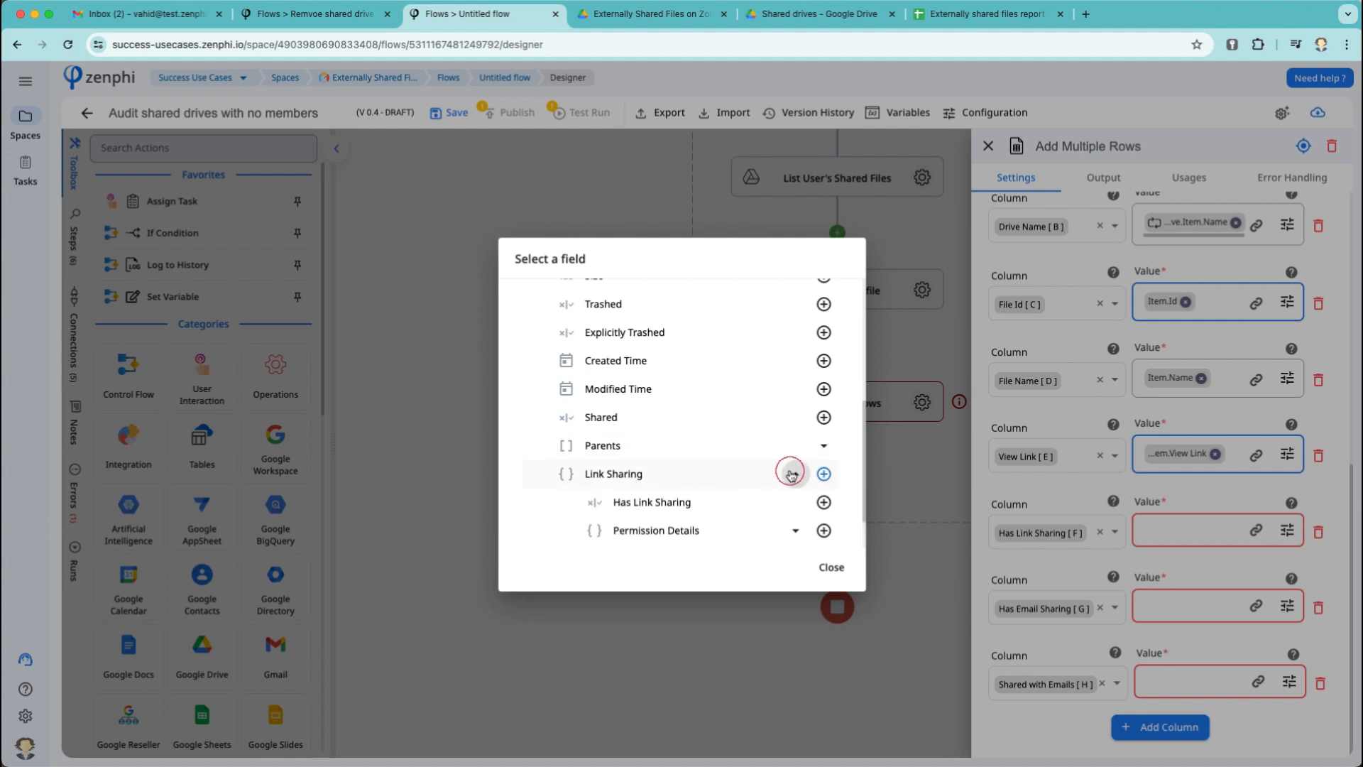
pyautogui.click(824, 503)
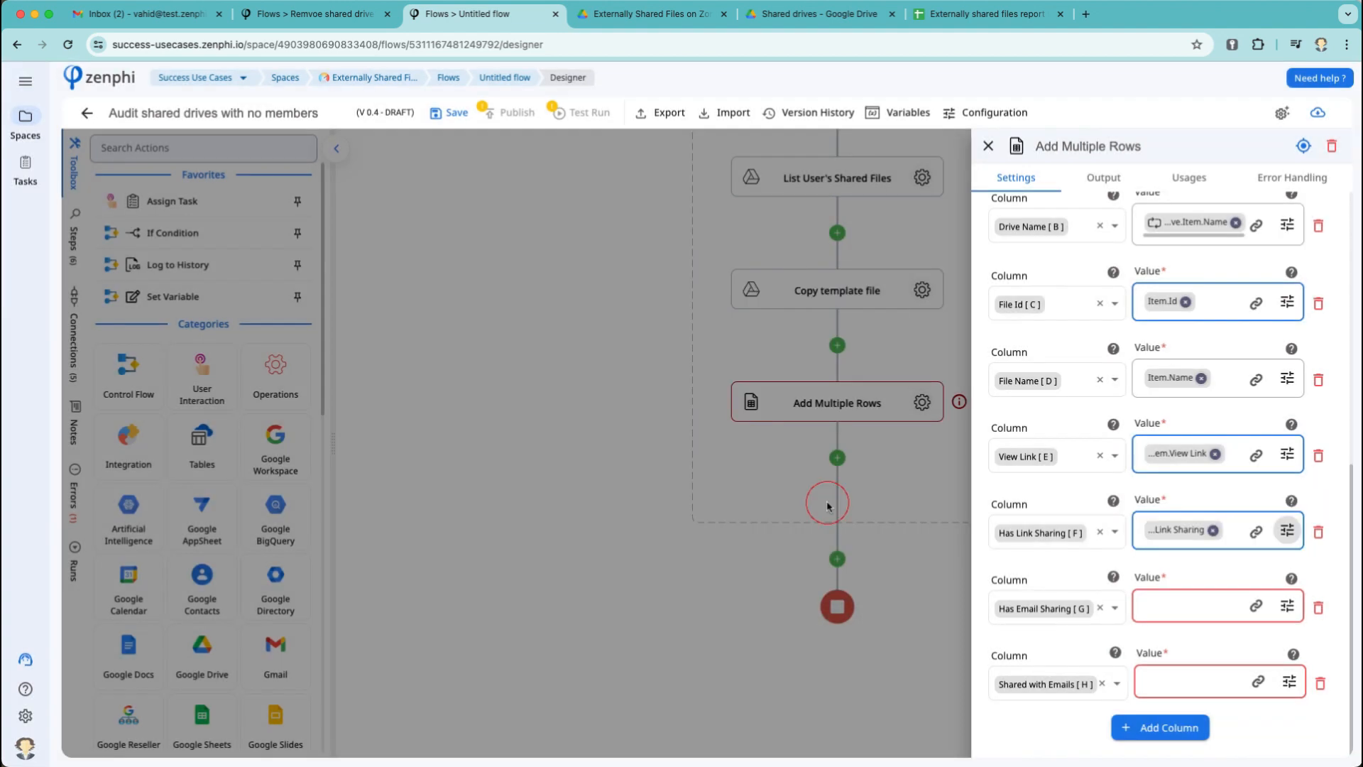
# Map Has External Email Sharing and Email Addresses into Has Email Sharing and Shared with Emails.
pyautogui.click(1287, 605)
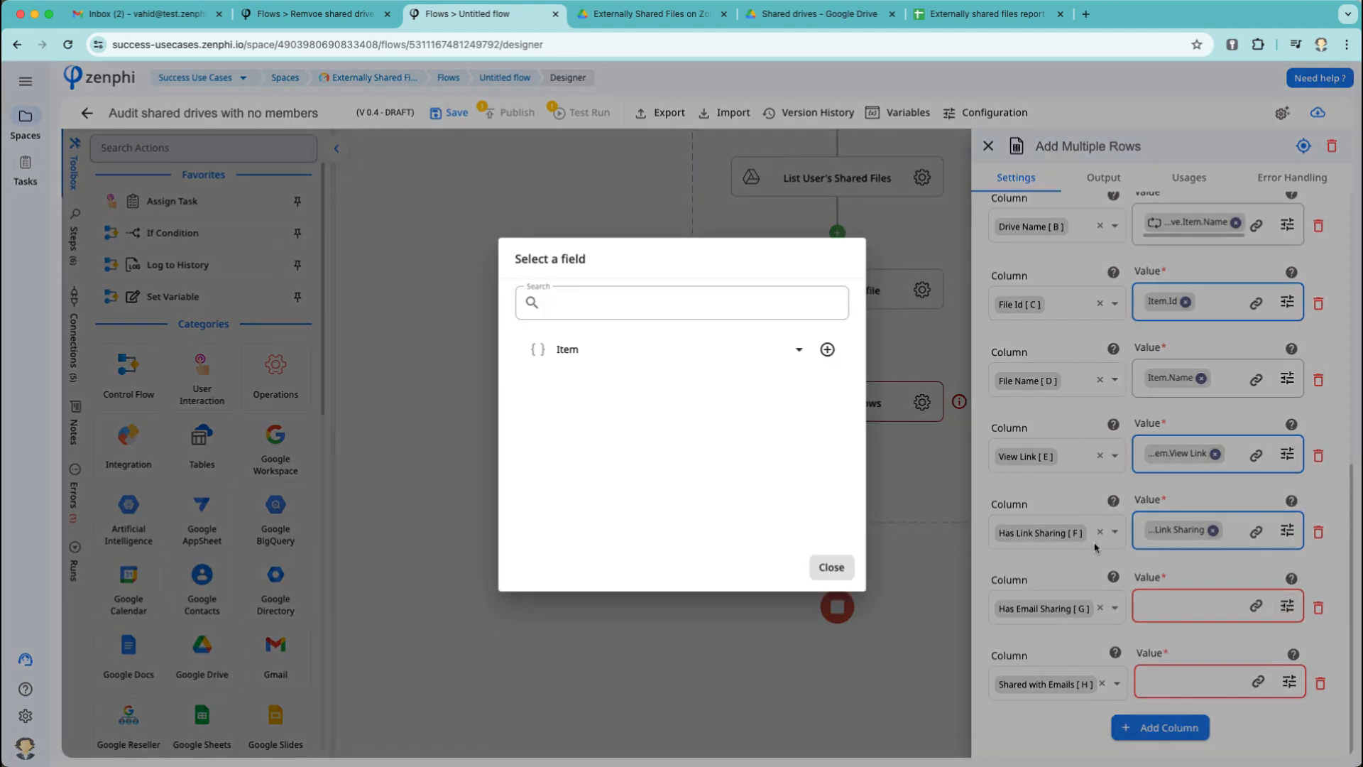
pyautogui.click(595, 349)
pyautogui.scroll(-5, 660, 439)
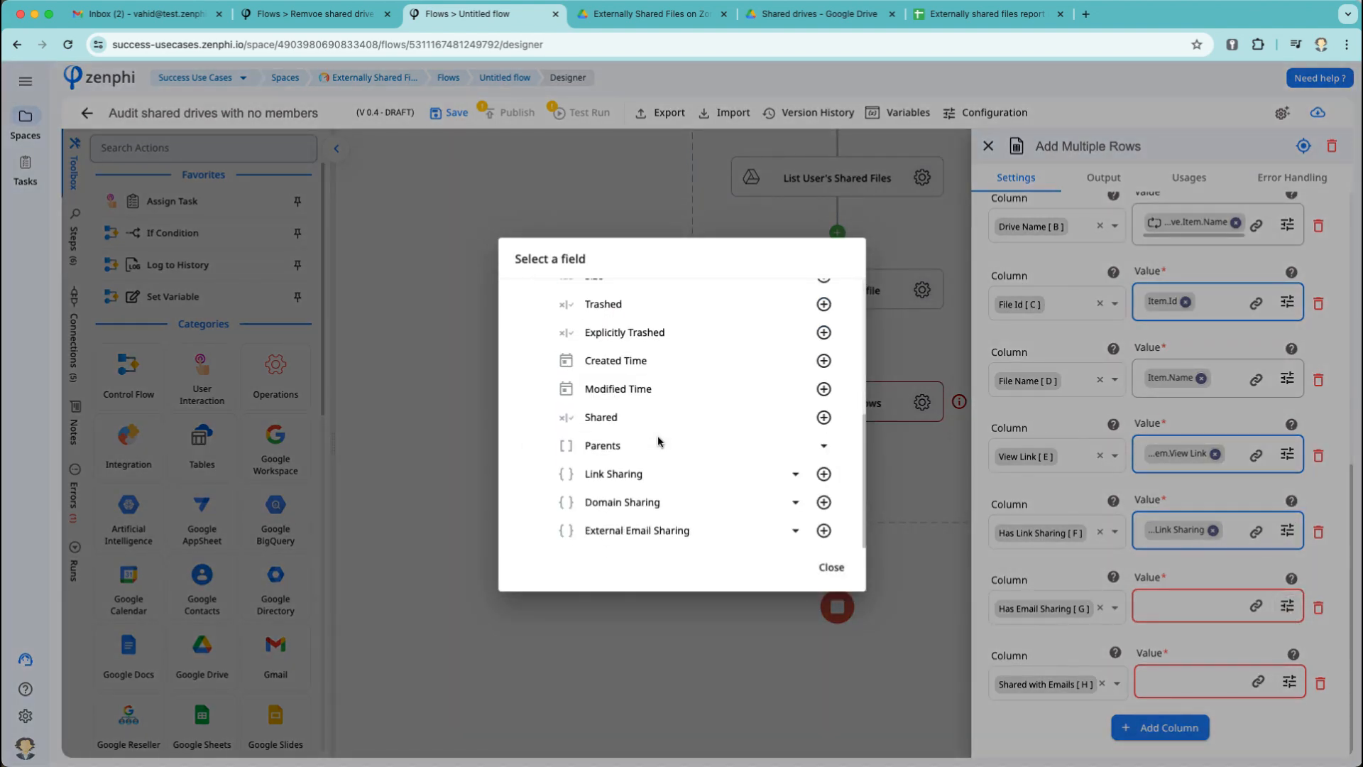
pyautogui.click(690, 532)
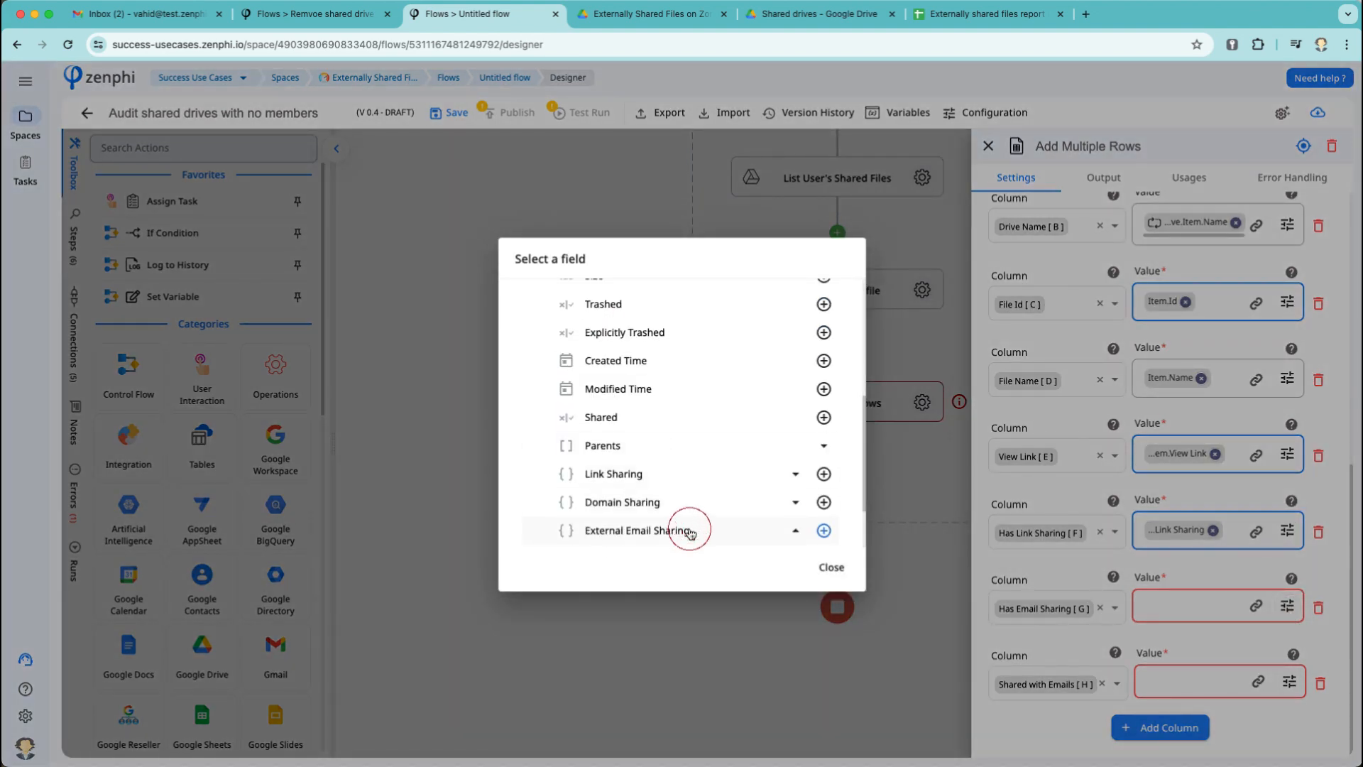
pyautogui.scroll(-2, 691, 534)
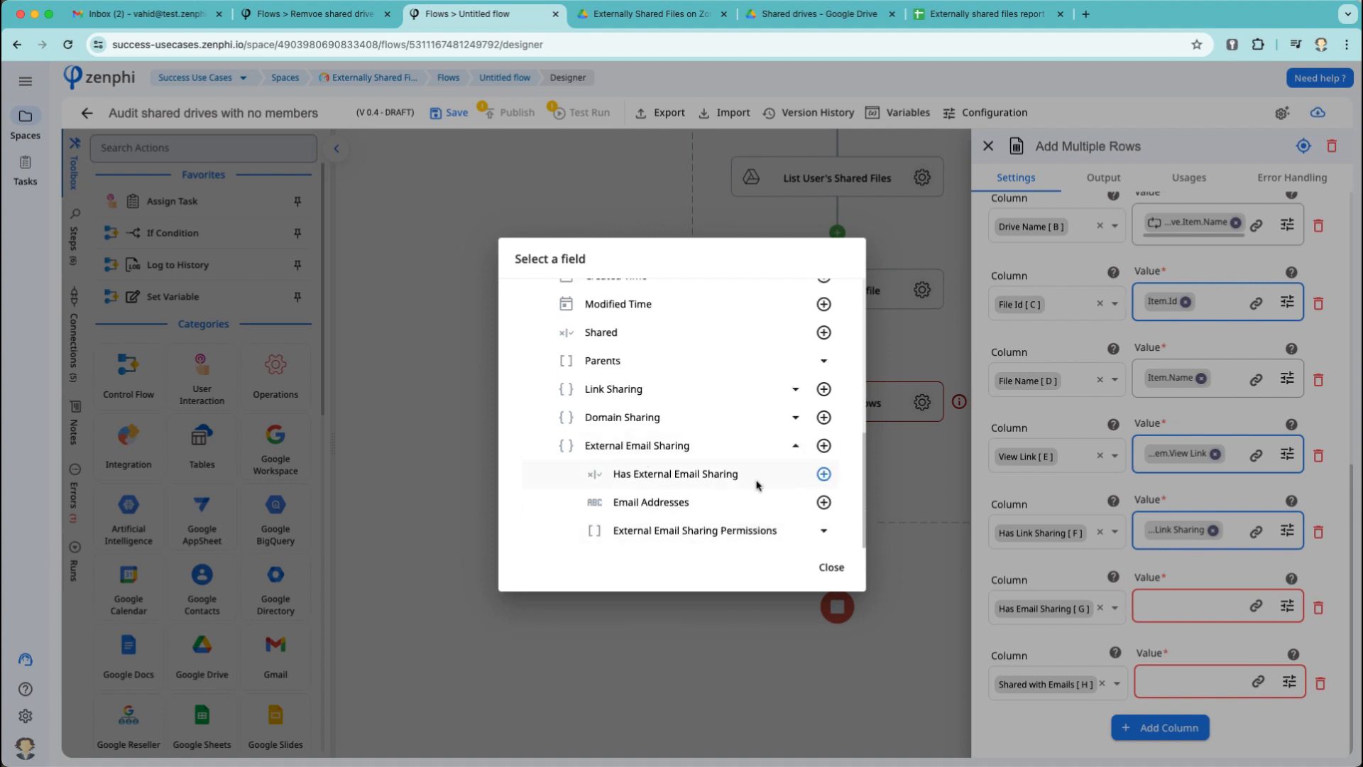
pyautogui.click(818, 476)
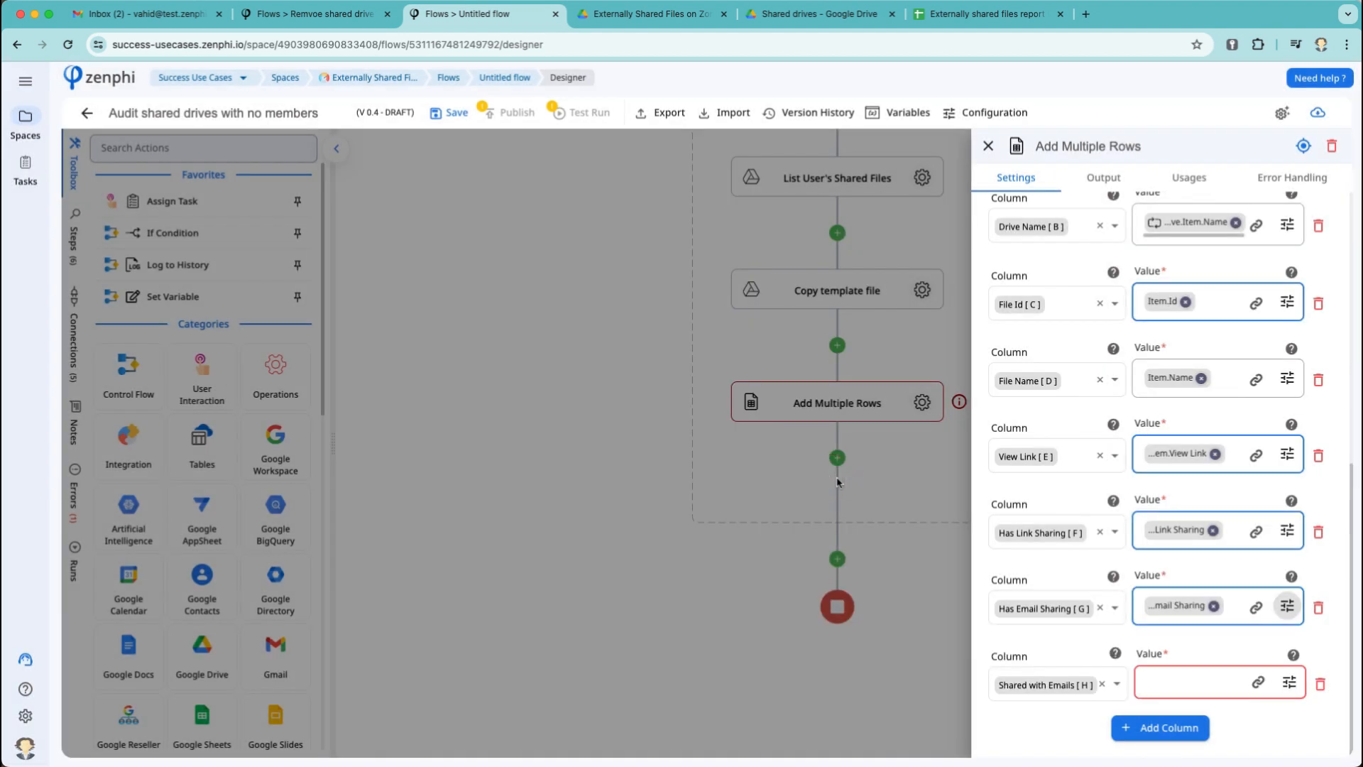
pyautogui.click(1291, 683)
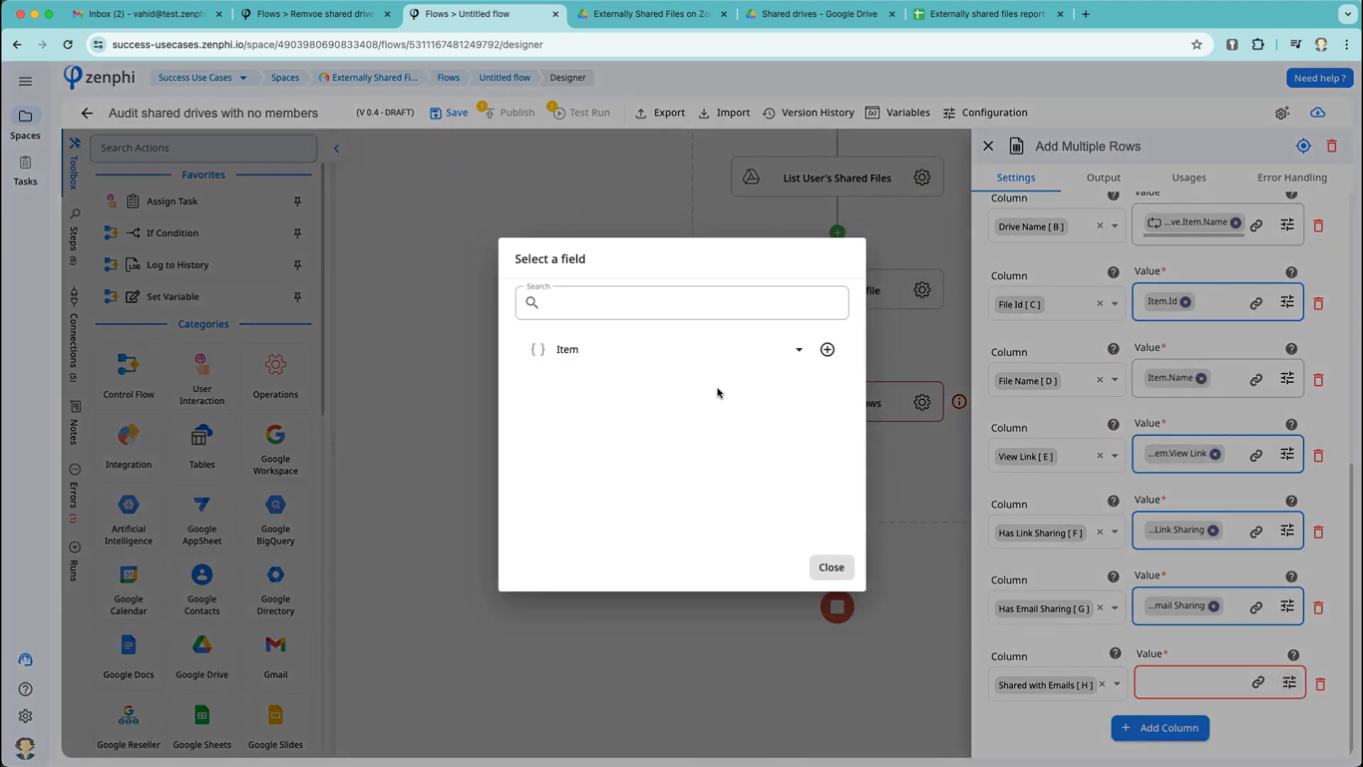
pyautogui.click(676, 355)
pyautogui.scroll(-4, 696, 419)
pyautogui.click(662, 531)
pyautogui.scroll(-1, 663, 531)
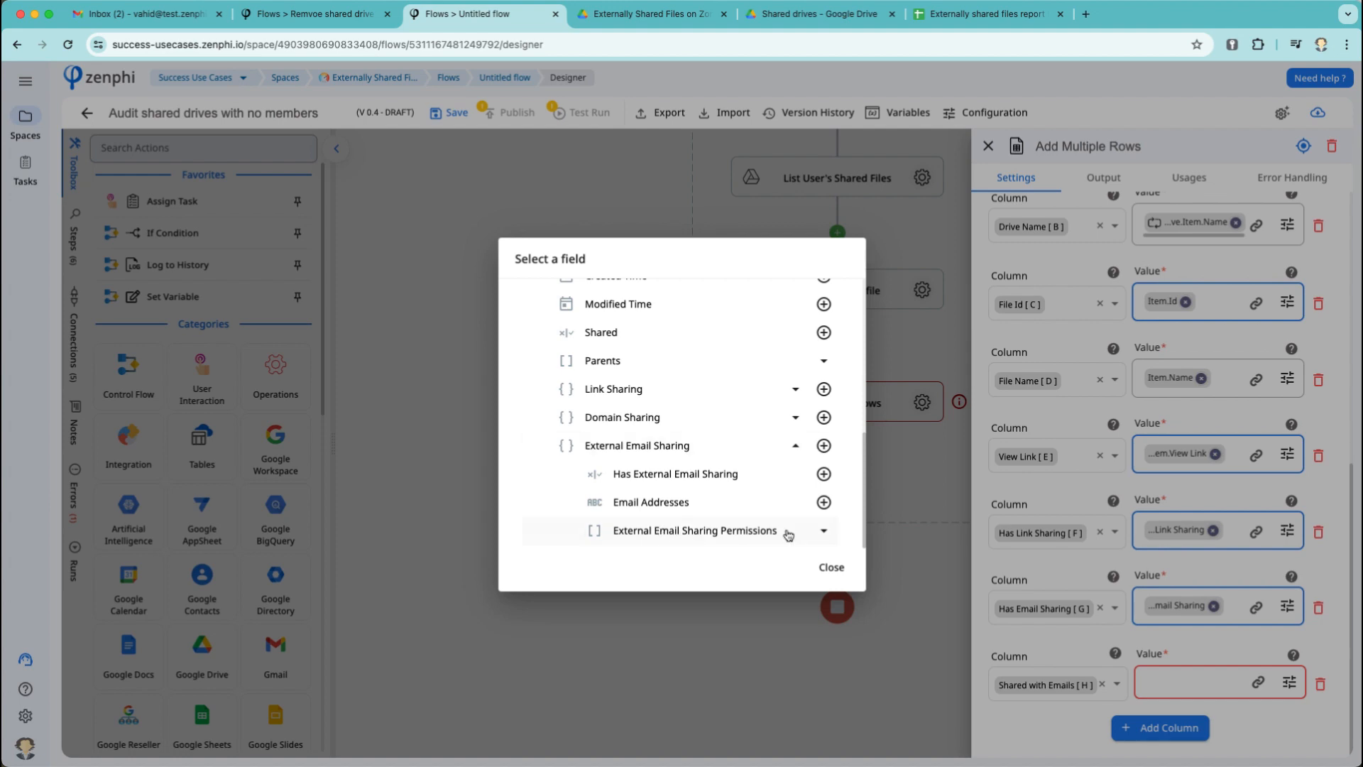
pyautogui.click(823, 502)
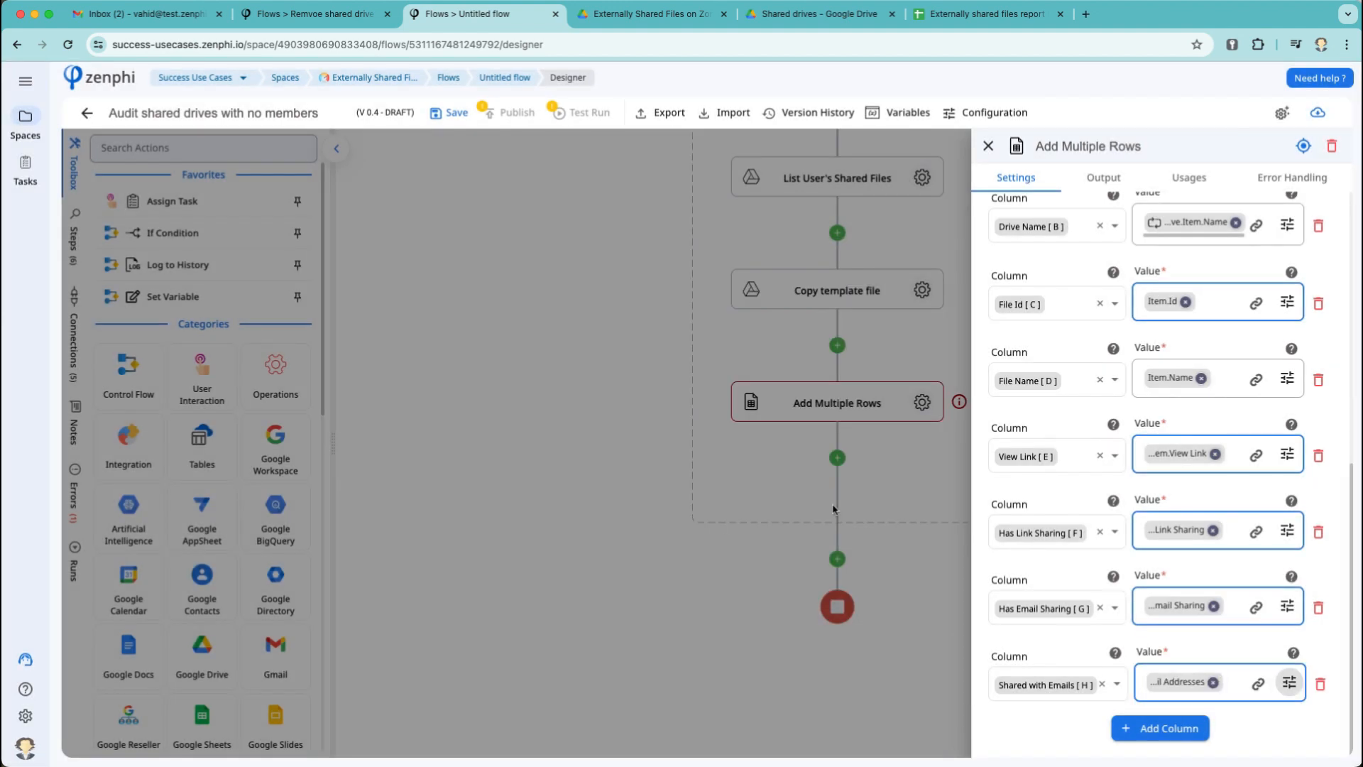
pyautogui.click(890, 561)
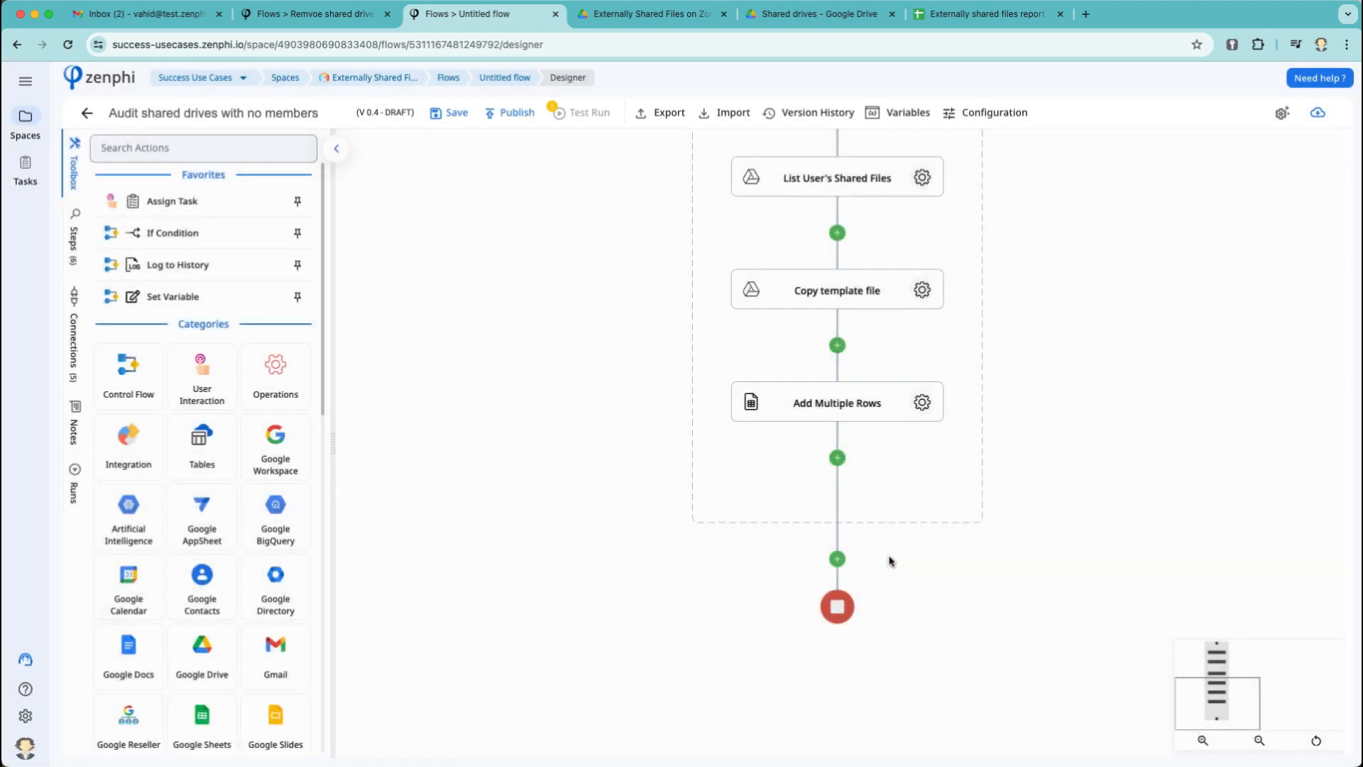
# Save the flow as draft V0.5 and start a new test instance.
pyautogui.click(449, 114)
pyautogui.click(583, 120)
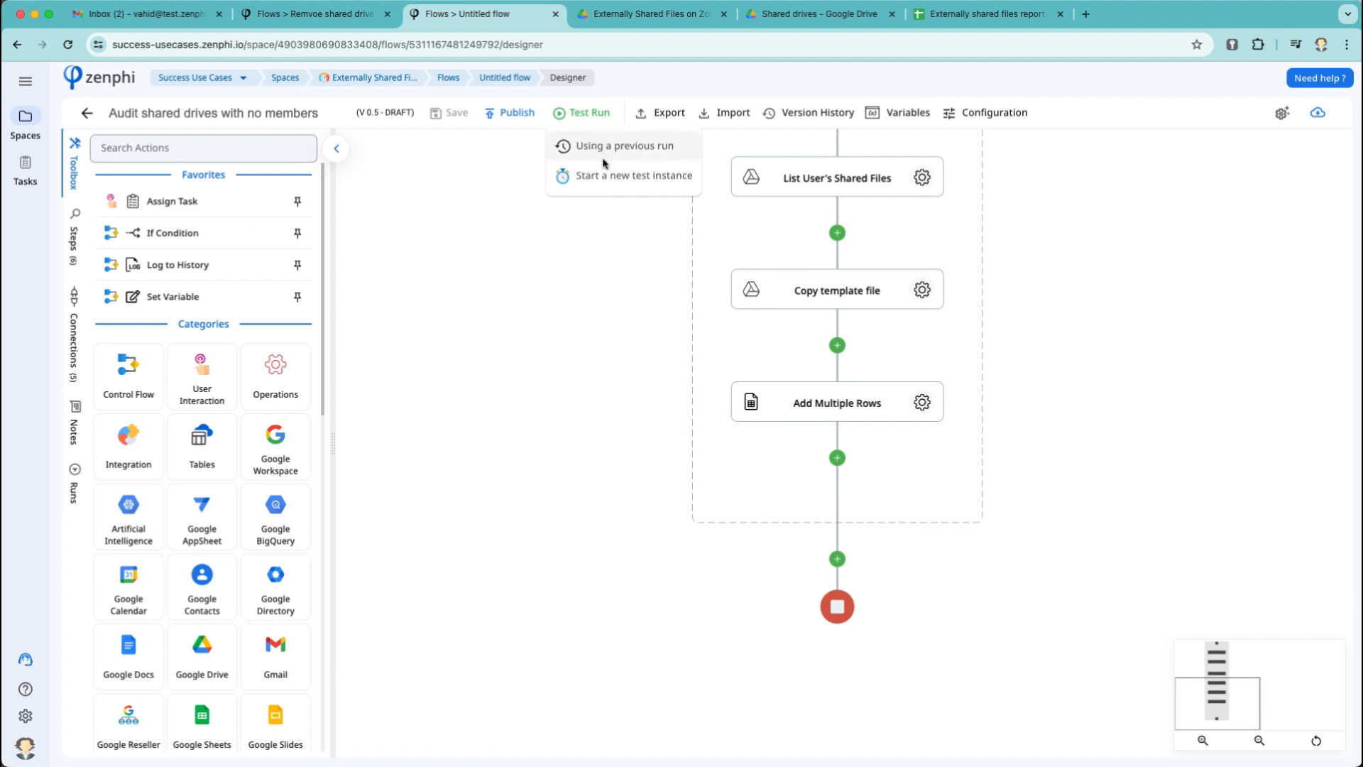
pyautogui.click(646, 177)
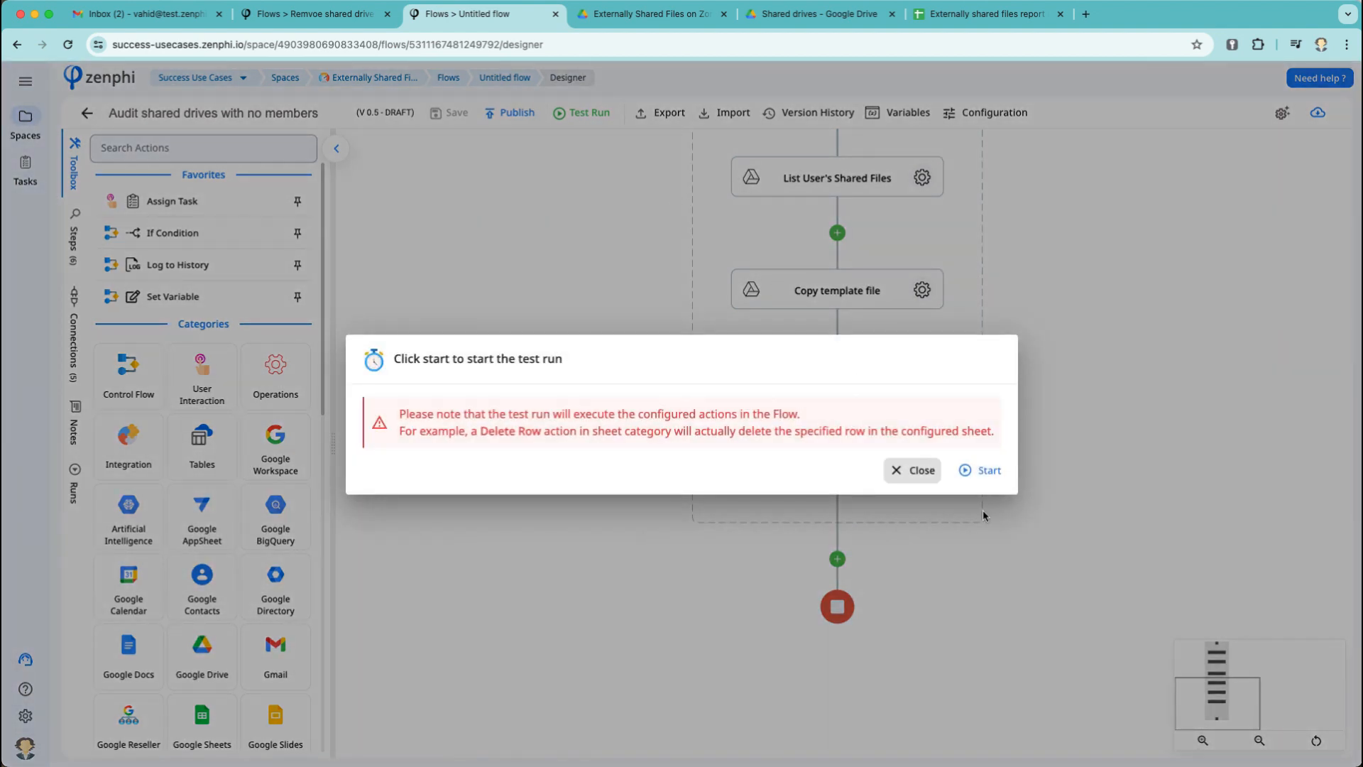
pyautogui.click(978, 470)
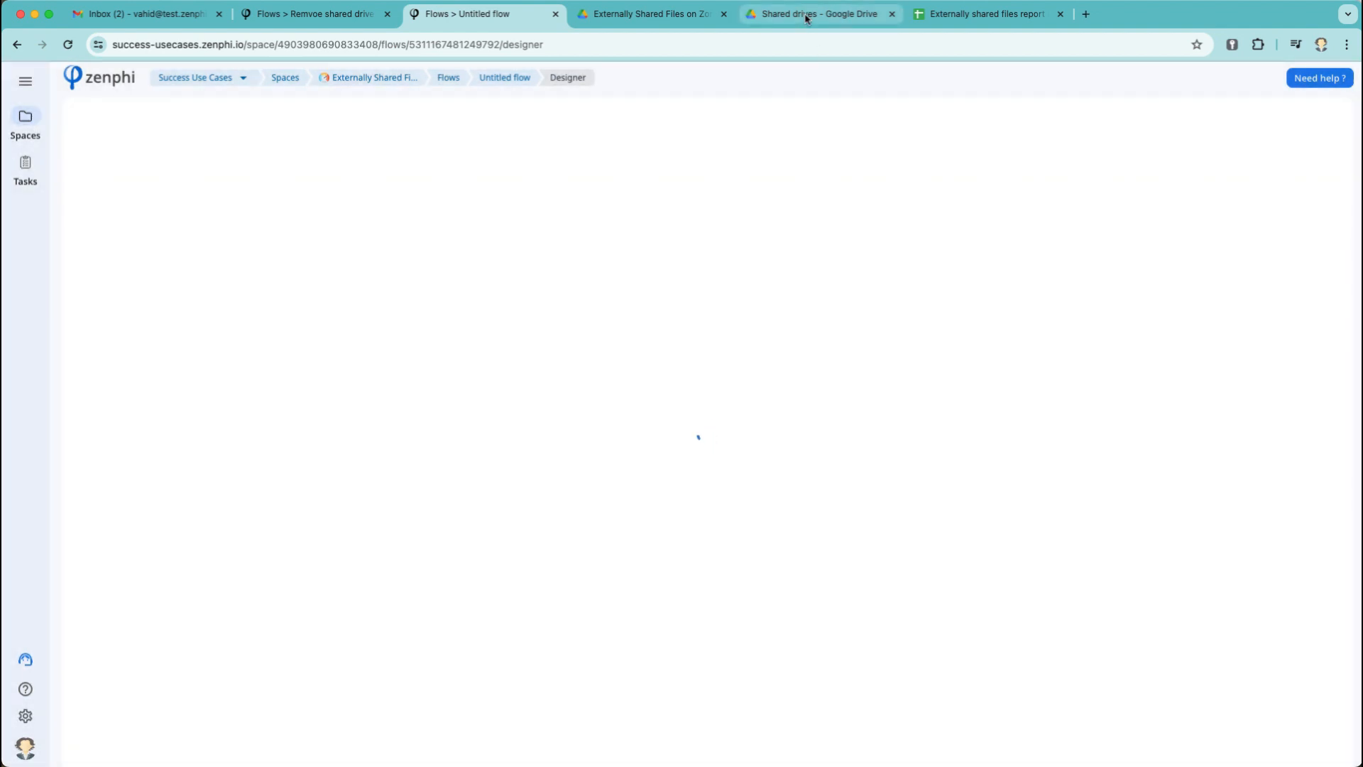
# Open the Generated Documents folder and, once the test finishes, the Demo Zombie Drive report.
pyautogui.click(648, 17)
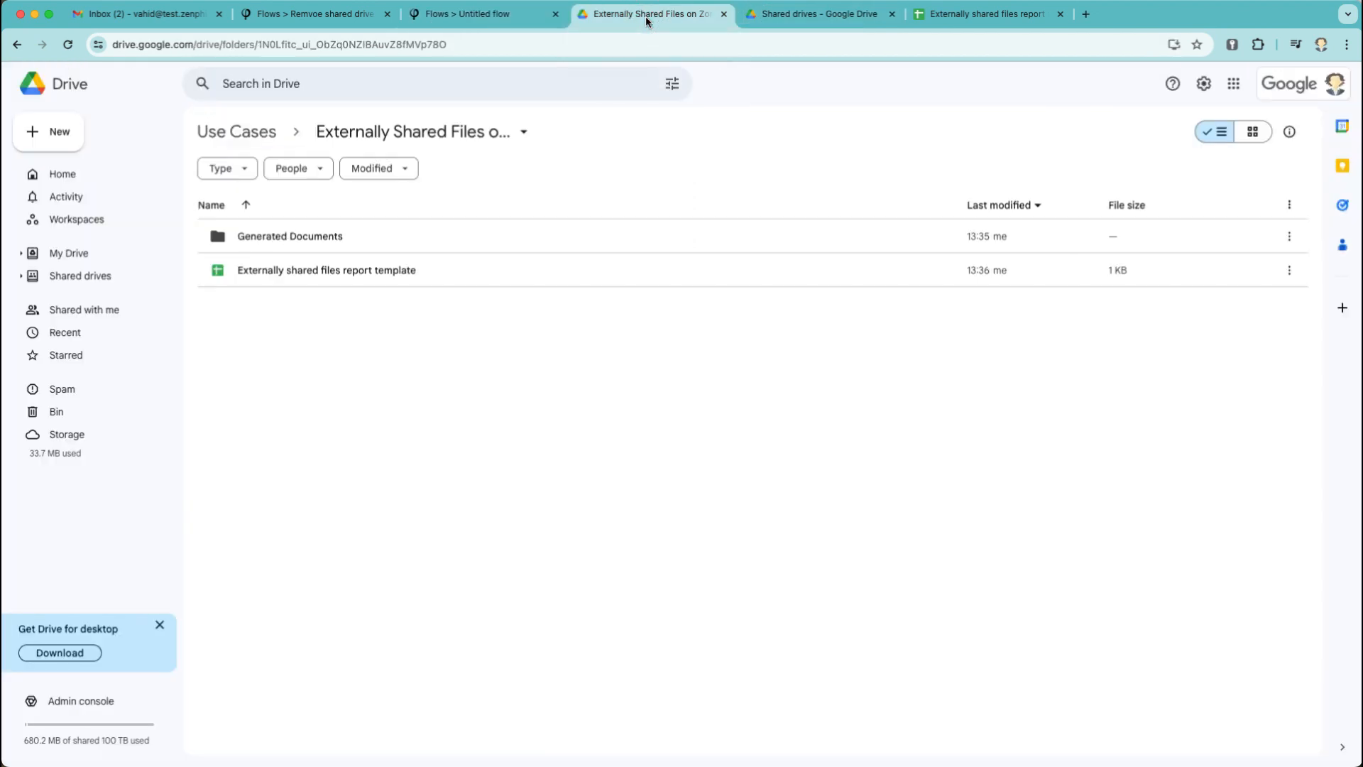
pyautogui.doubleClick(304, 236)
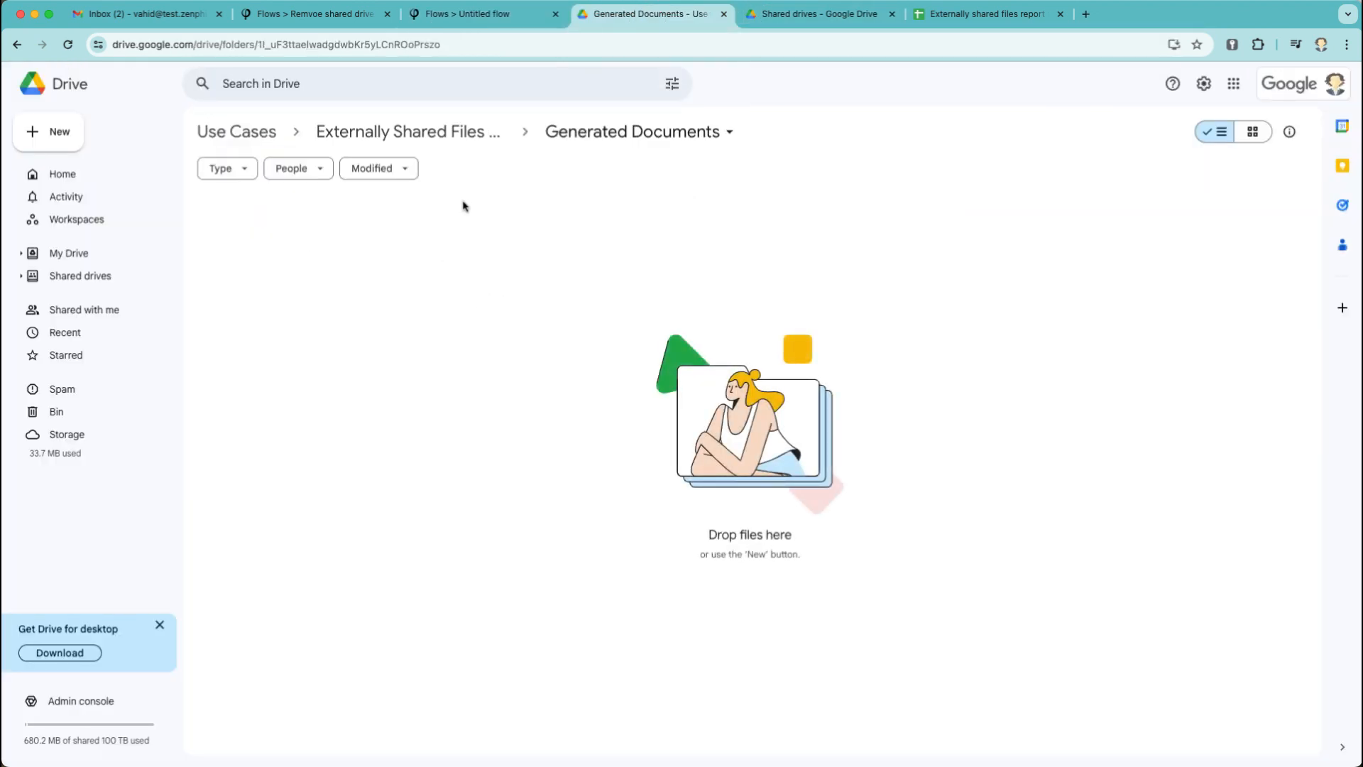
pyautogui.click(466, 14)
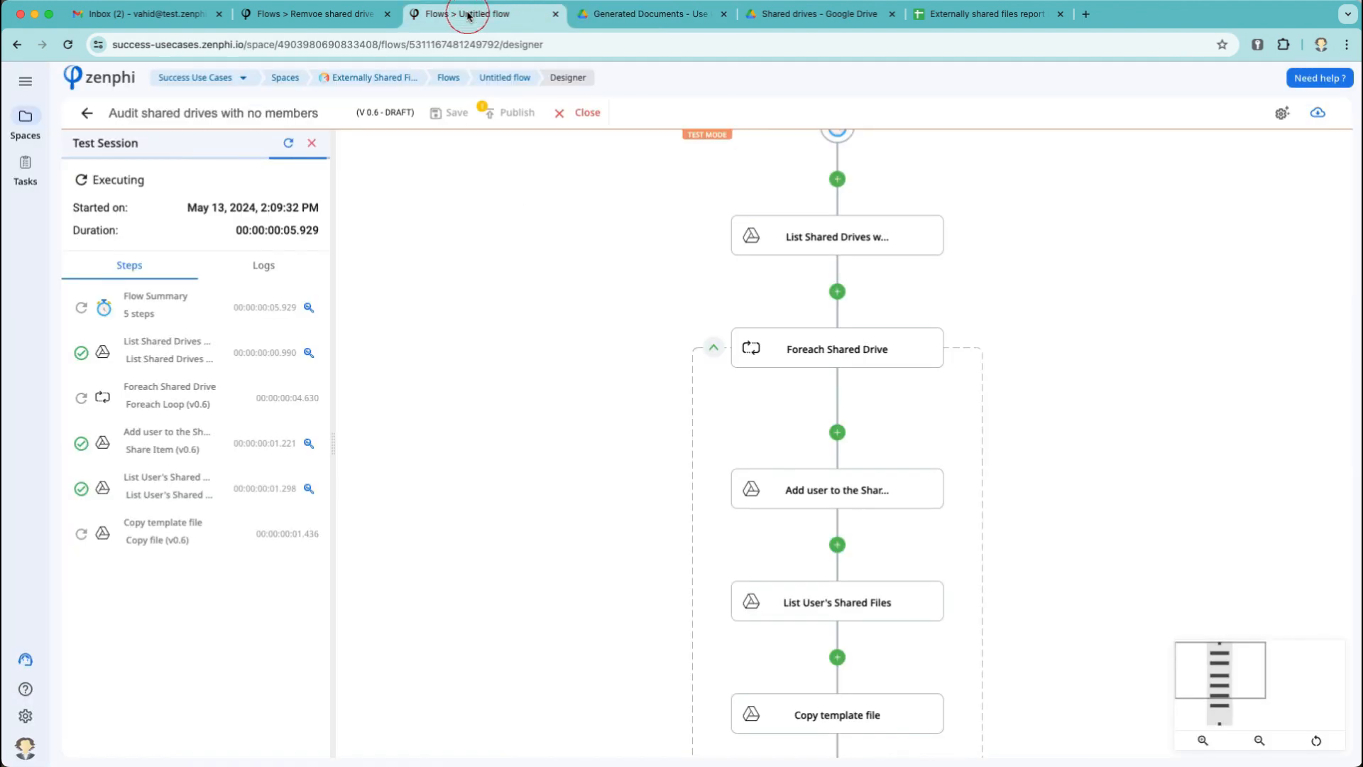
pyautogui.click(649, 16)
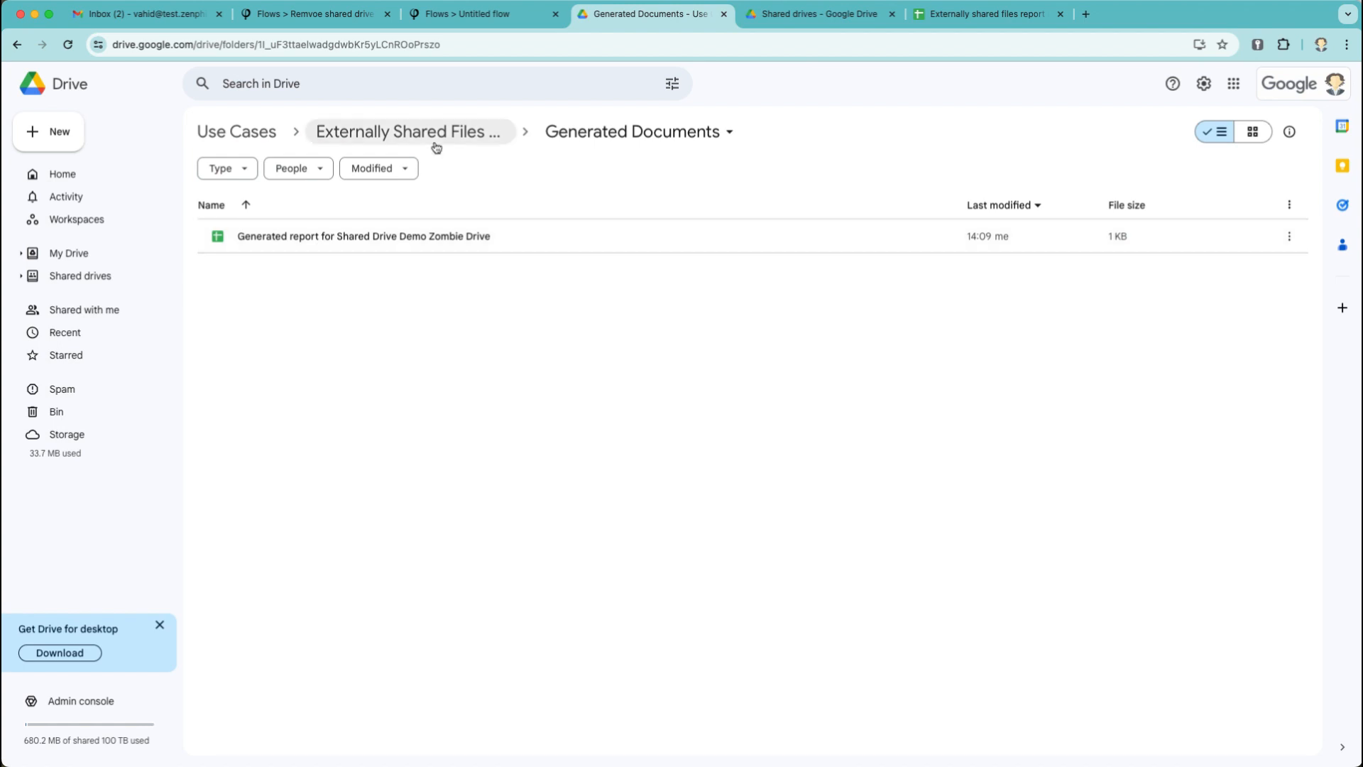
pyautogui.click(470, 14)
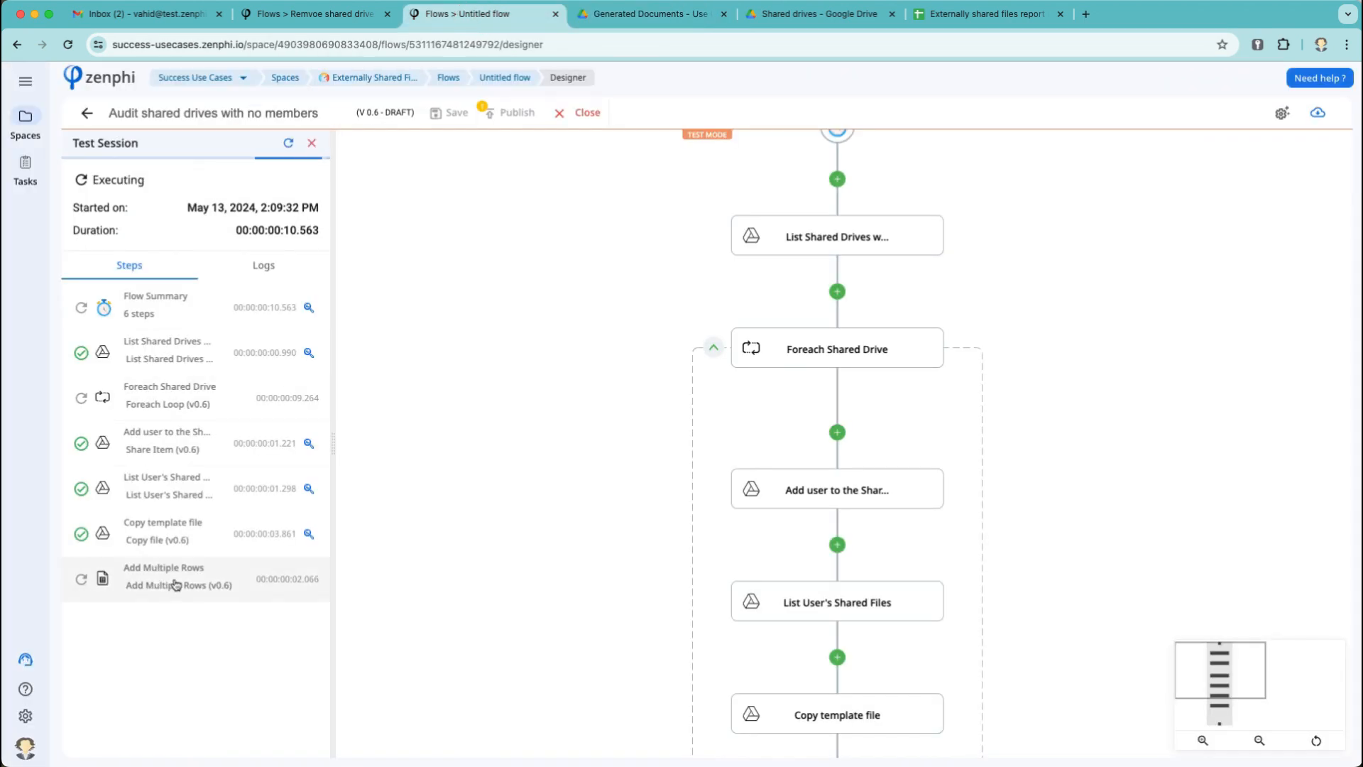
pyautogui.click(689, 15)
pyautogui.doubleClick(421, 234)
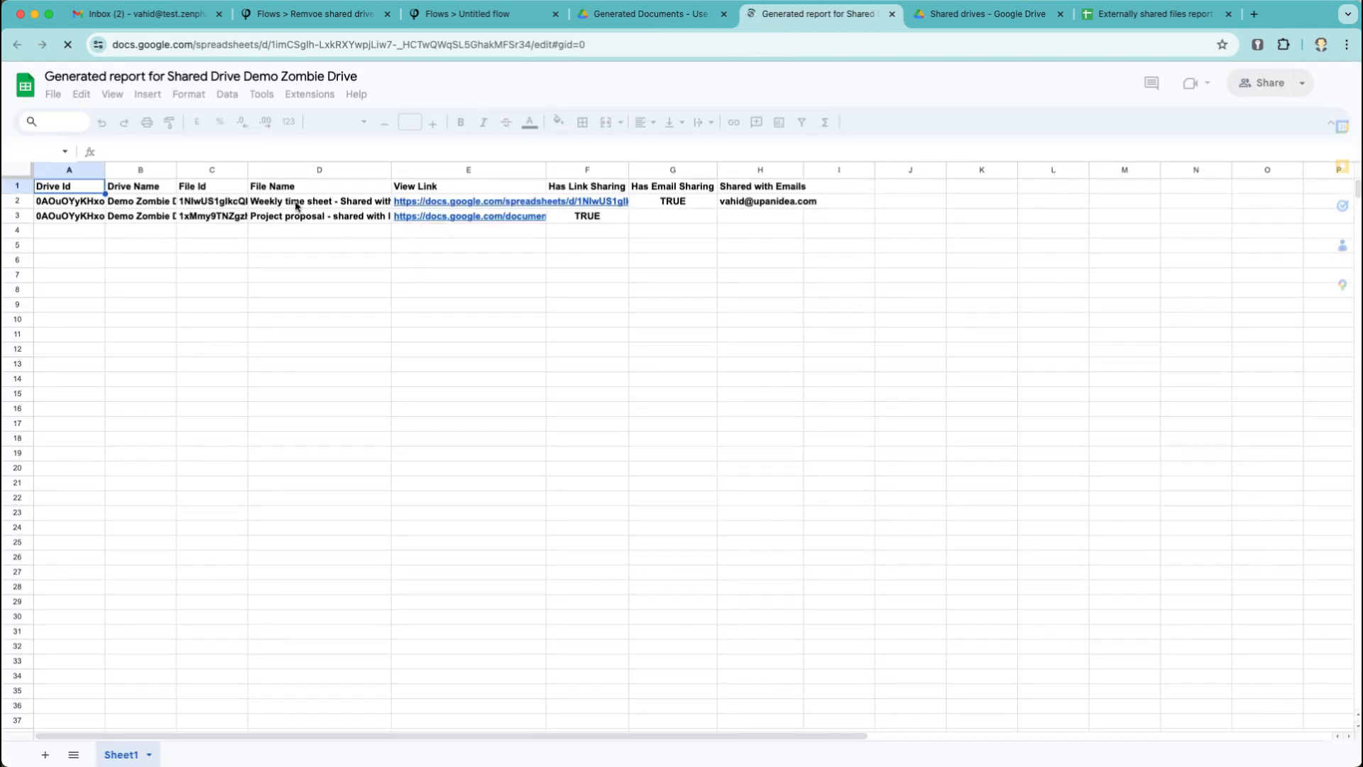
# Autofit columns B and E and remove bold from data rows A2:H3.
pyautogui.doubleClick(176, 168)
pyautogui.moveTo(803, 202); pyautogui.dragTo(70, 216)
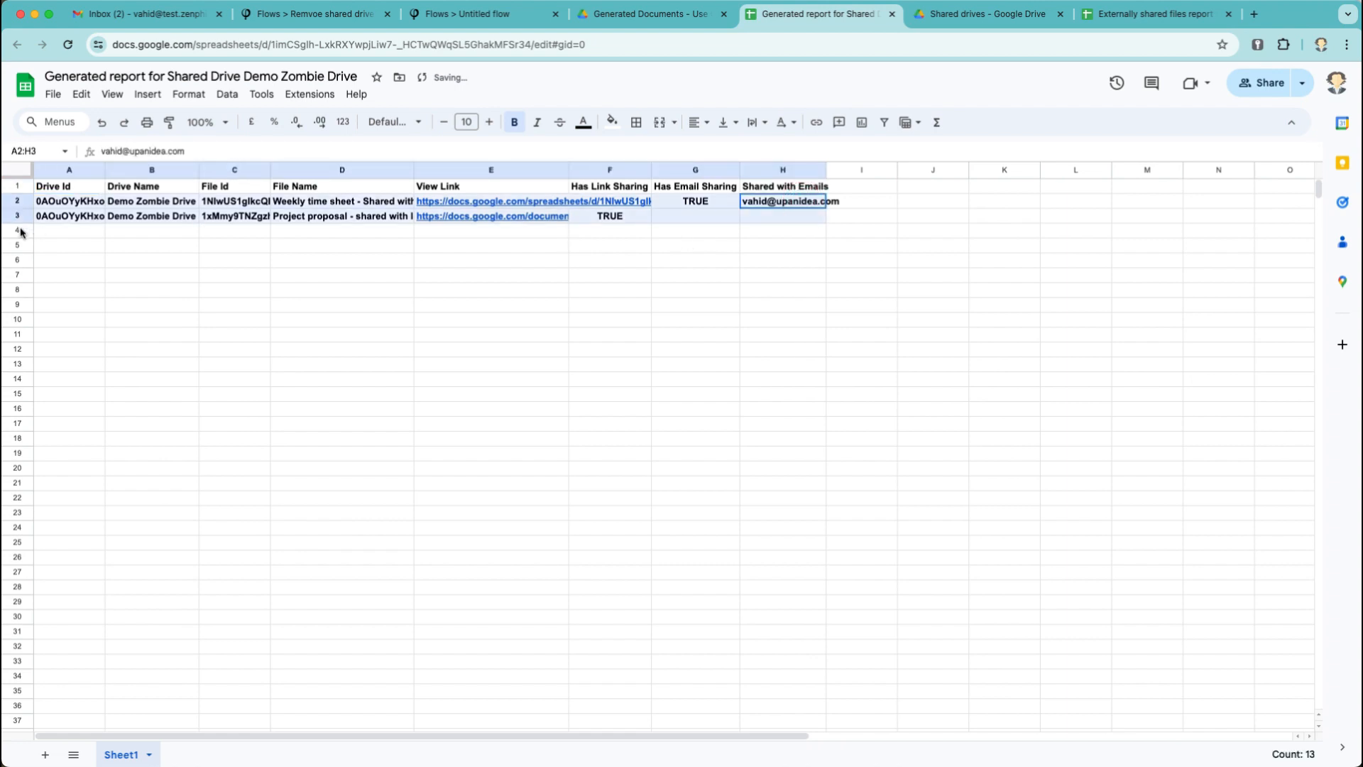
pyautogui.click(467, 122)
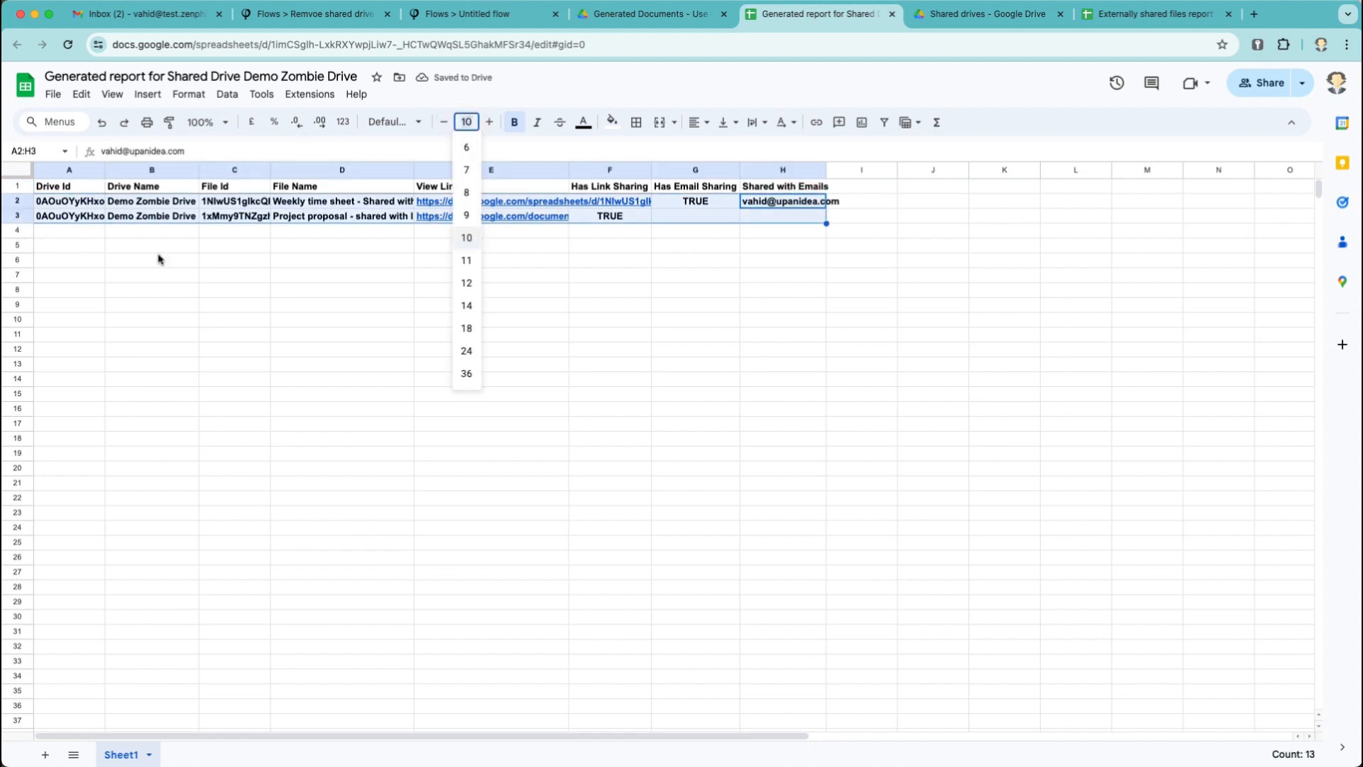
pyautogui.click(520, 121)
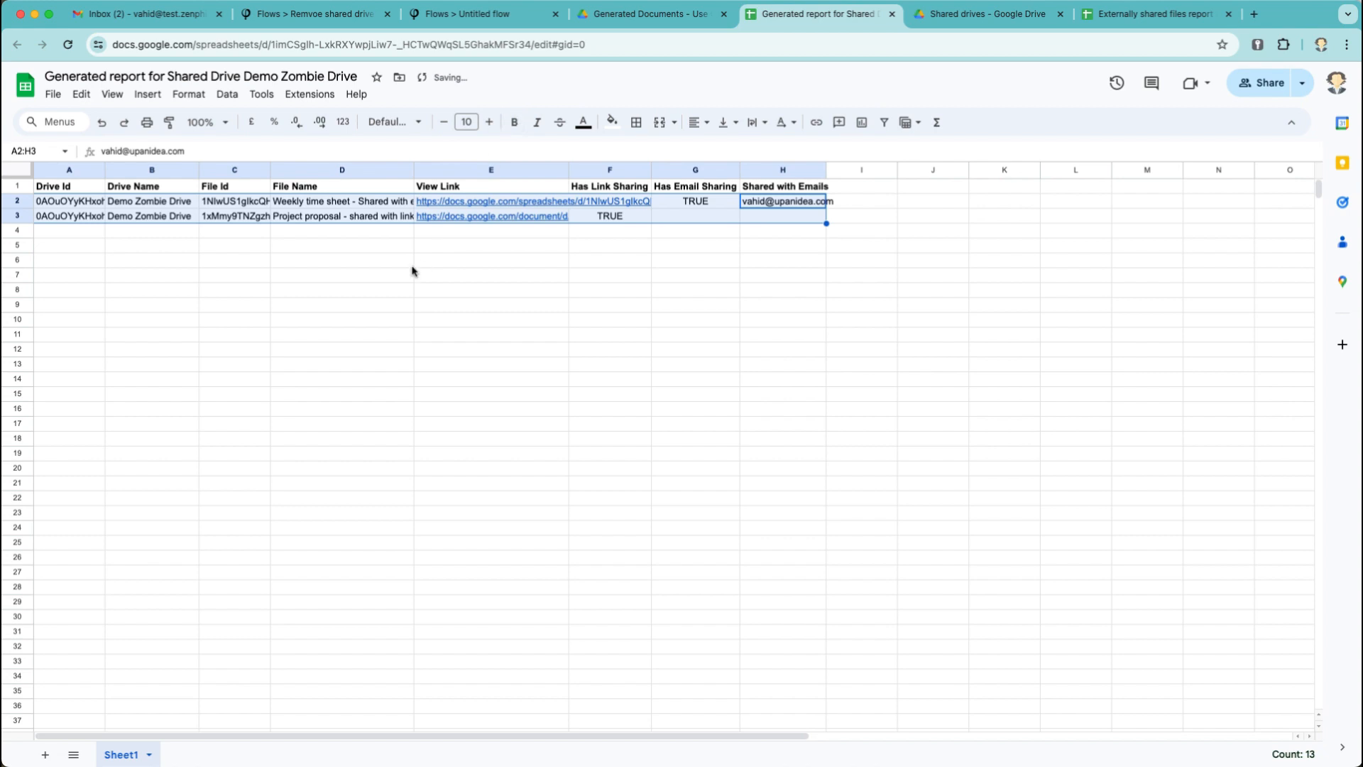
pyautogui.click(179, 248)
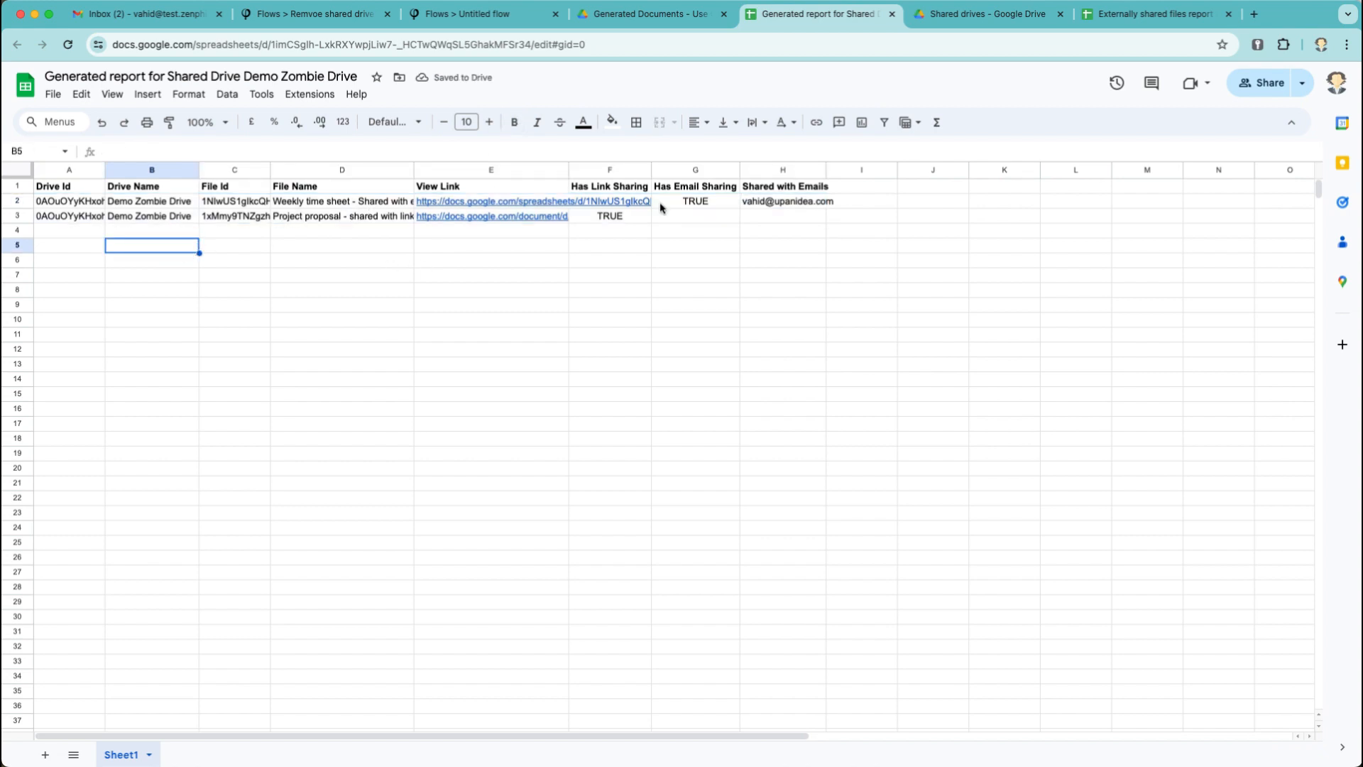
pyautogui.doubleClick(569, 170)
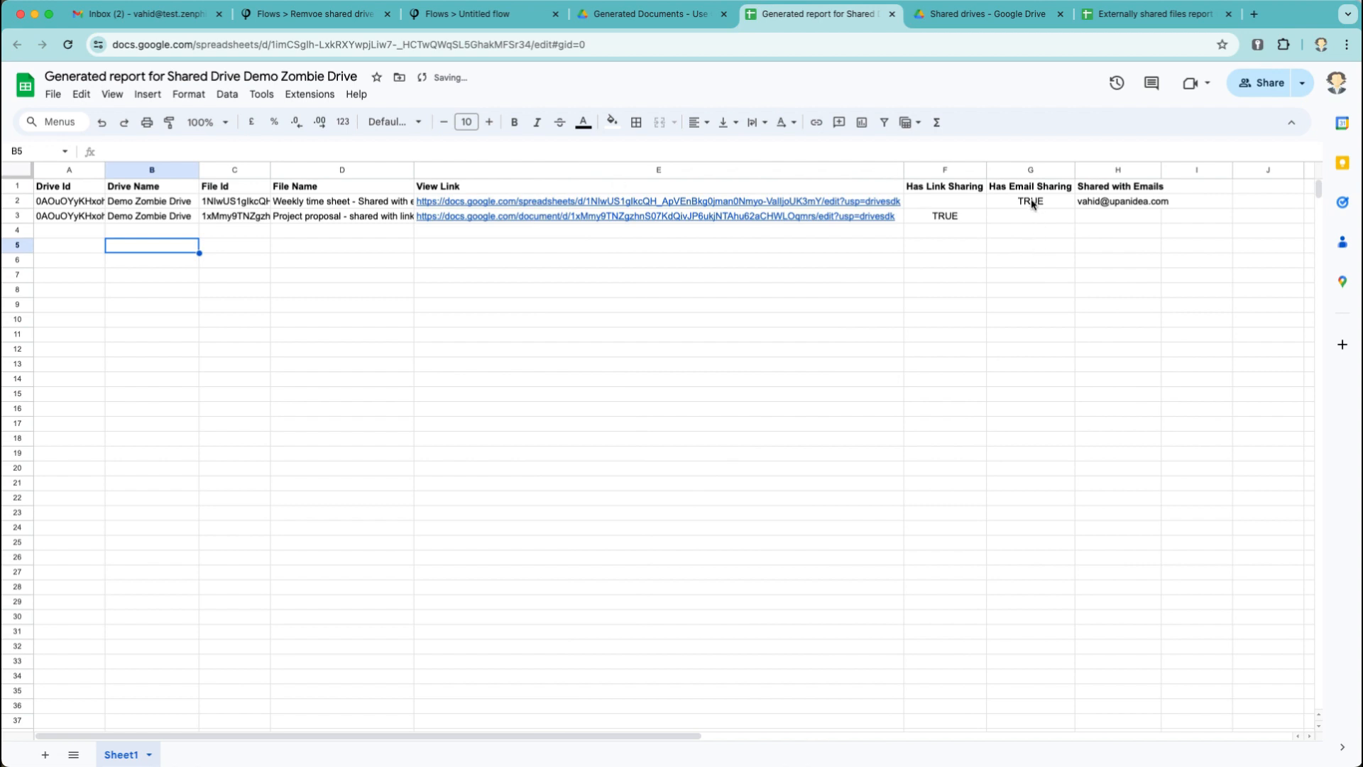
# Check the sharing results in F3, G2 and H2 of the report.
pyautogui.click(952, 221)
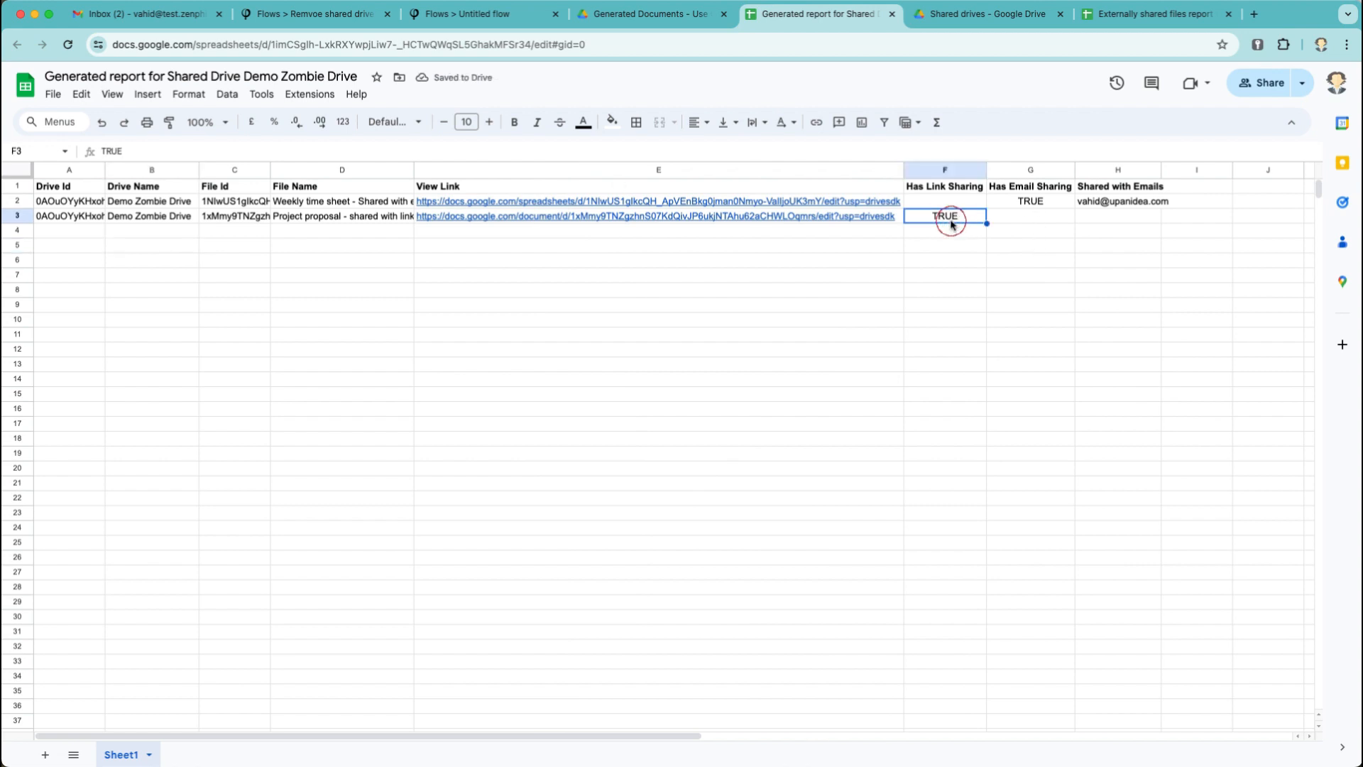
pyautogui.click(1027, 202)
pyautogui.click(1089, 206)
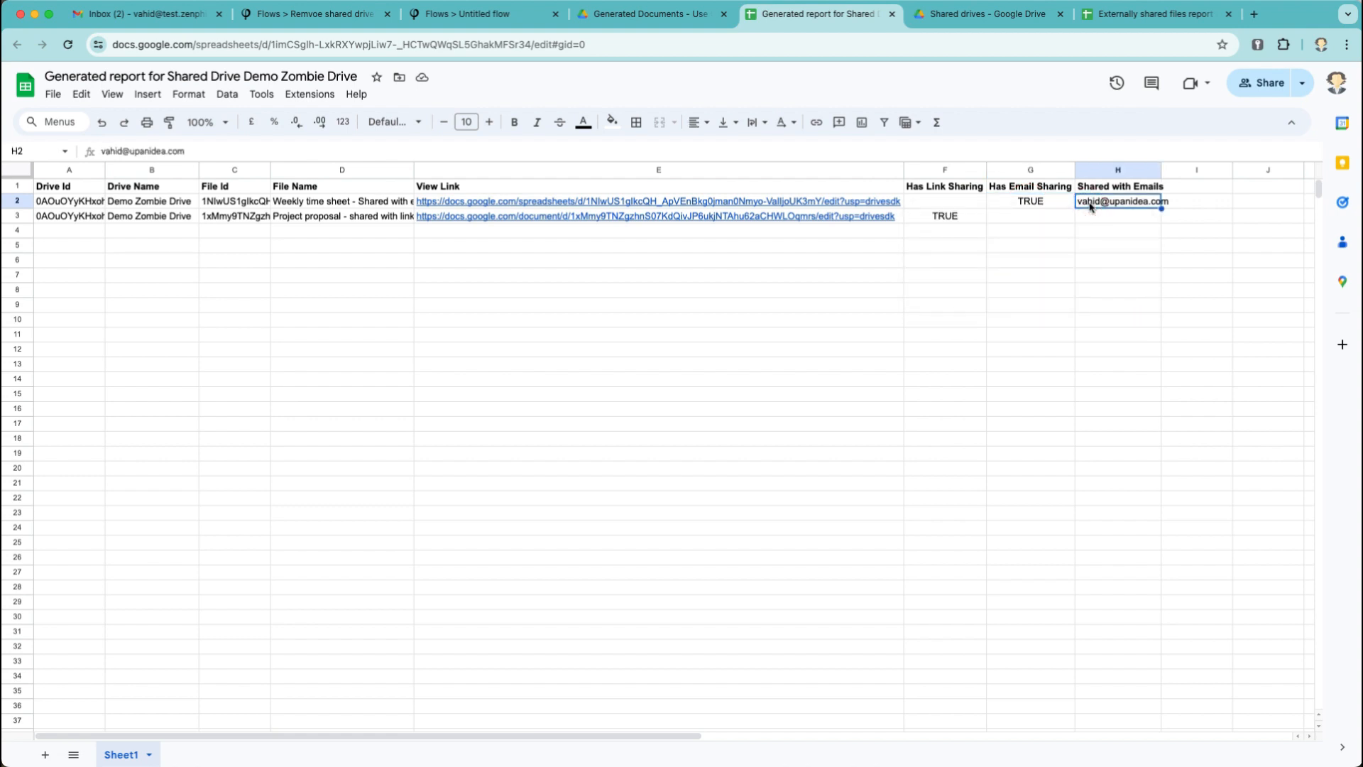
pyautogui.click(472, 17)
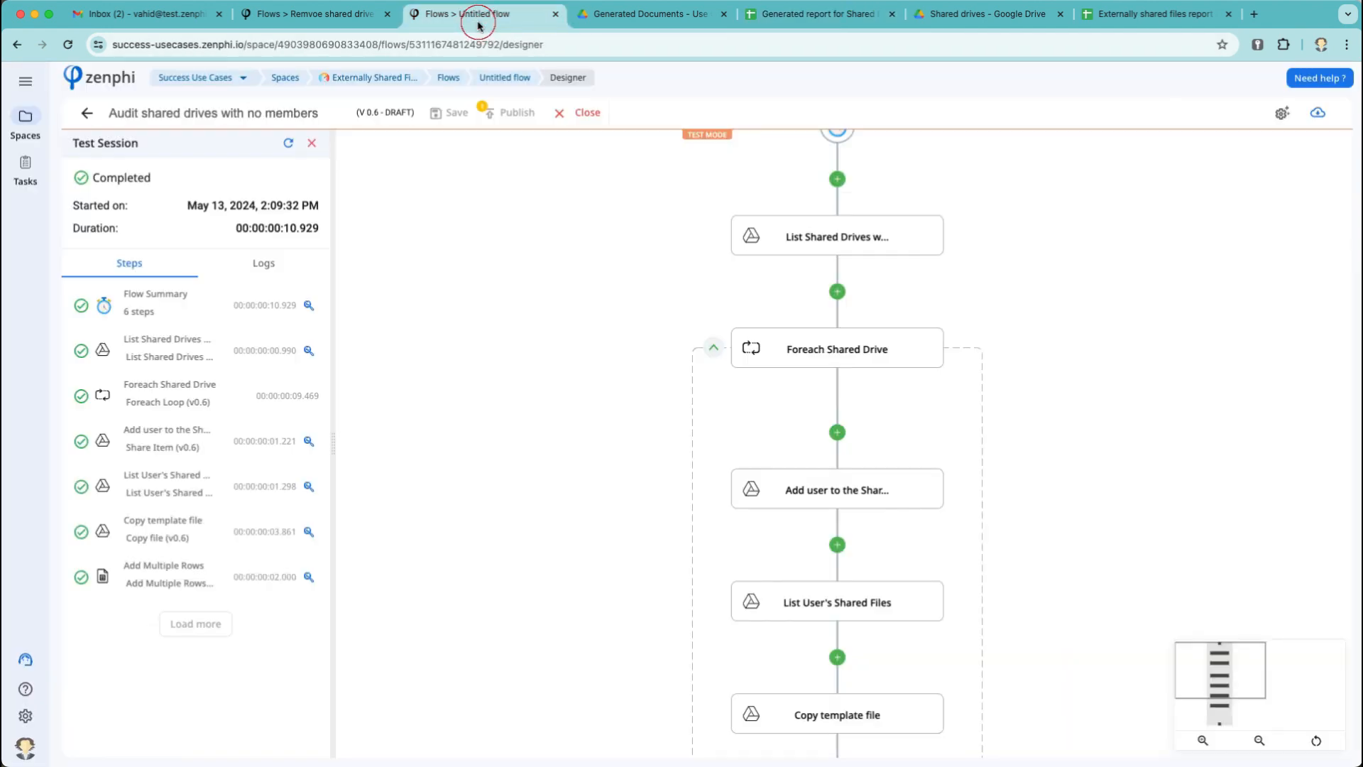
# End the testing session and review the audit flow's loop steps in the designer.
pyautogui.click(582, 113)
pyautogui.scroll(-5, 675, 419)
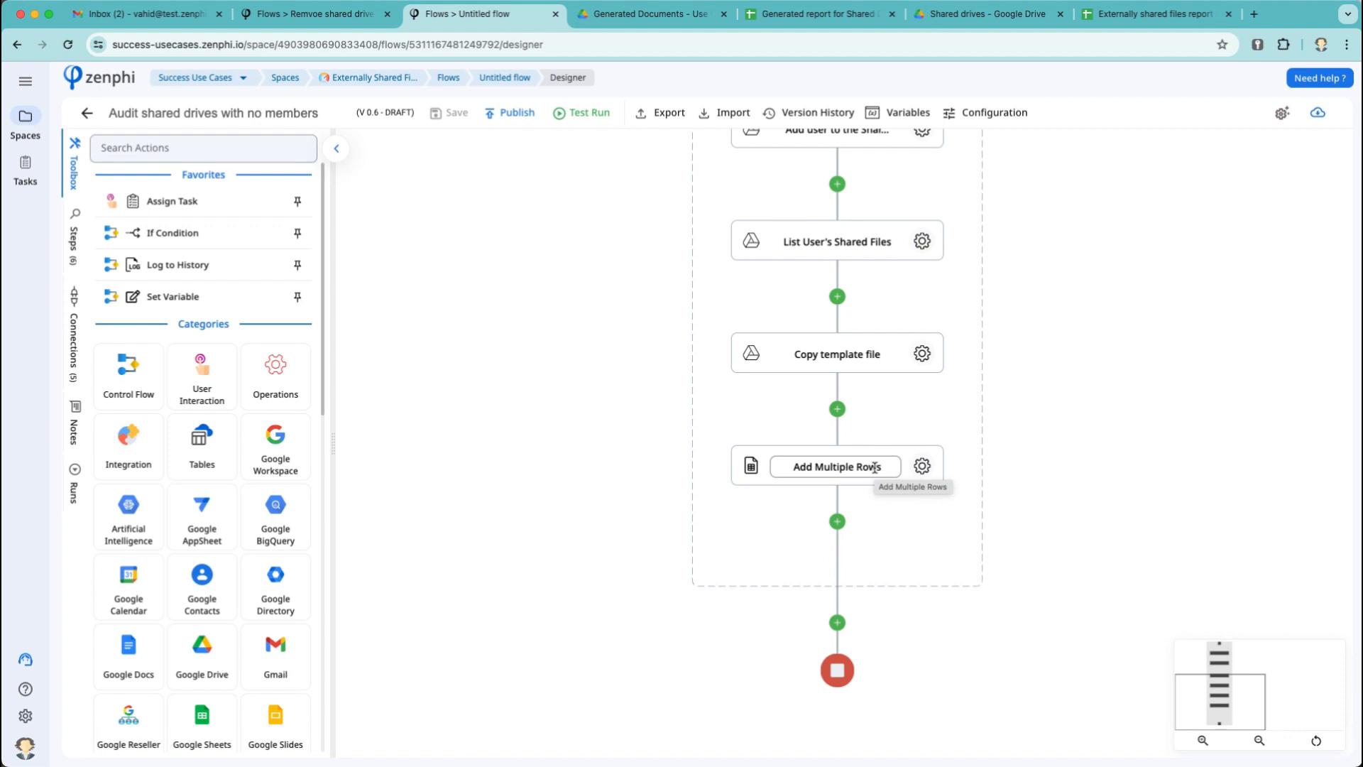
pyautogui.scroll(3, 878, 424)
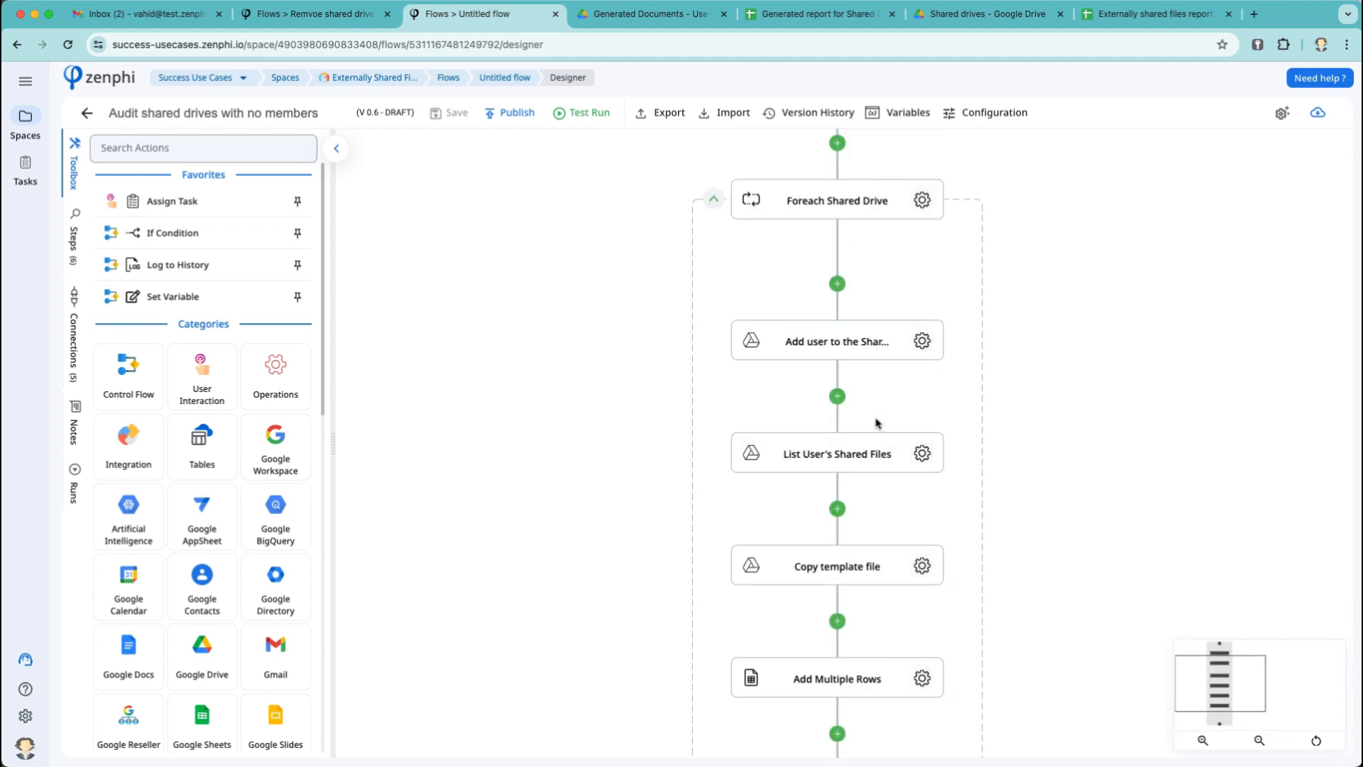